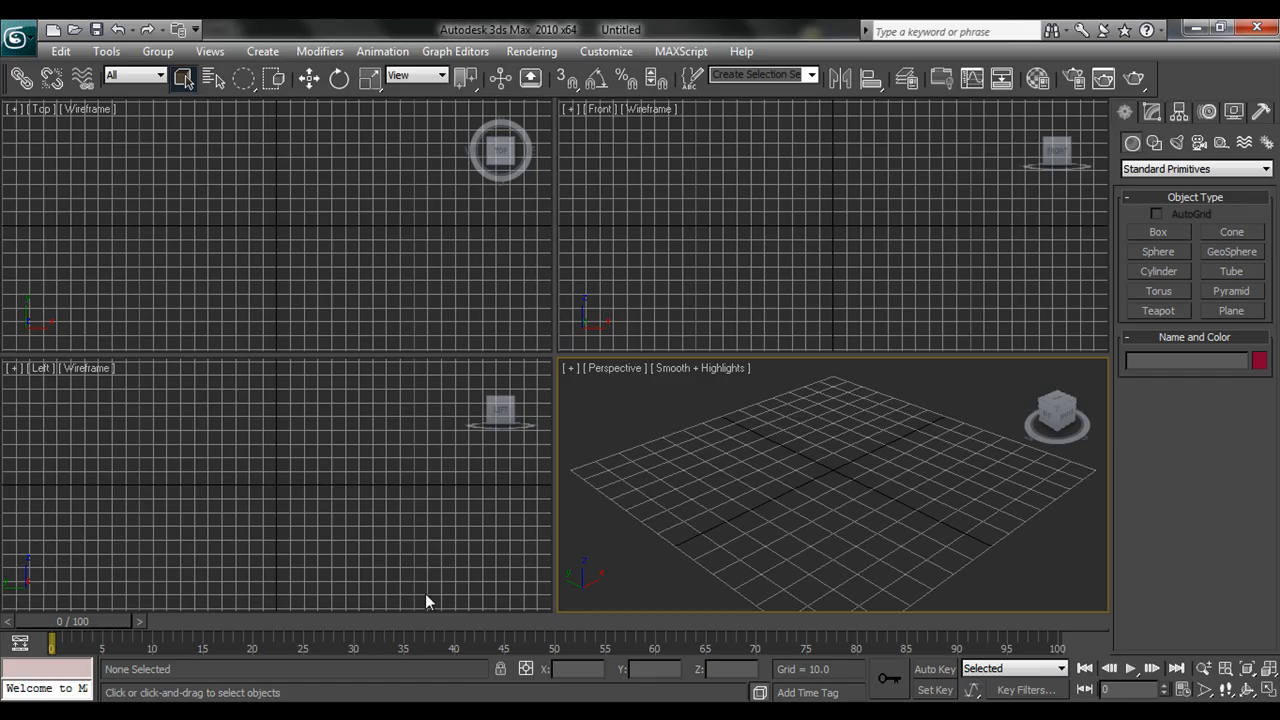
# Create a sphere near the centre of the grid in the Perspective view and raise it to a Z position of about 3.6.
pyautogui.click(1160, 252)
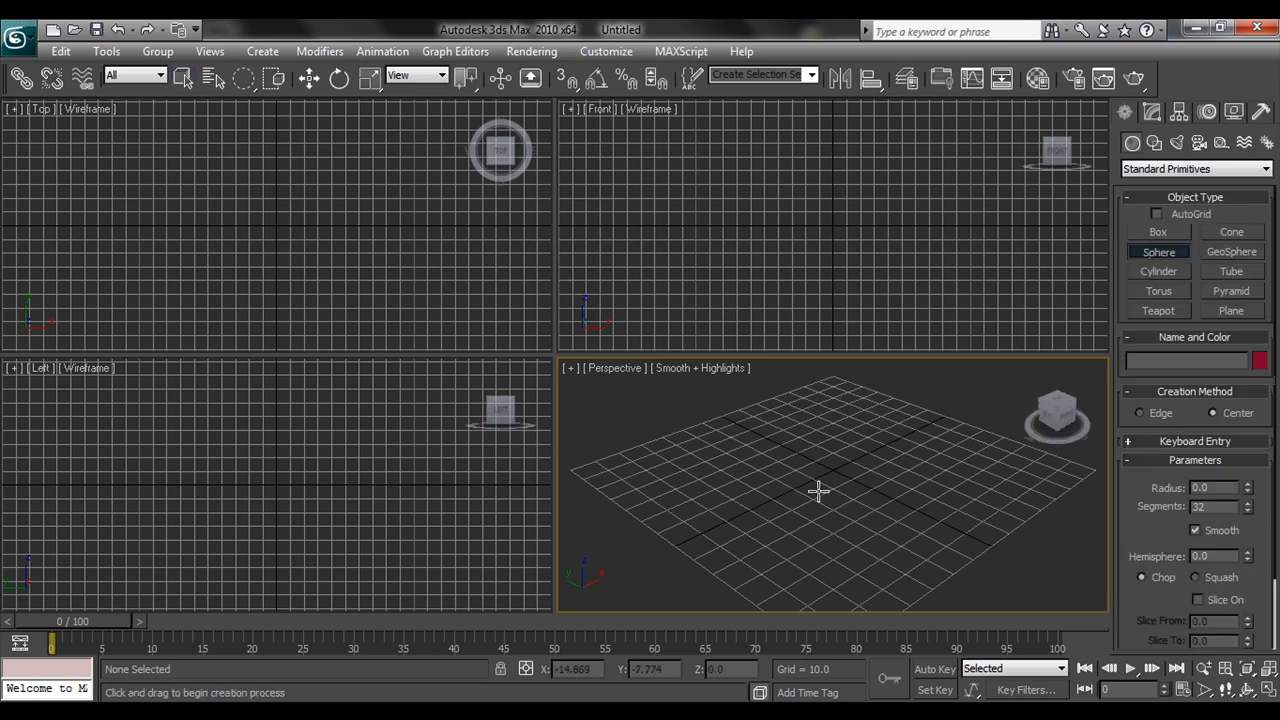
pyautogui.moveTo(832, 475); pyautogui.dragTo(866, 470)
pyautogui.rightClick(978, 486)
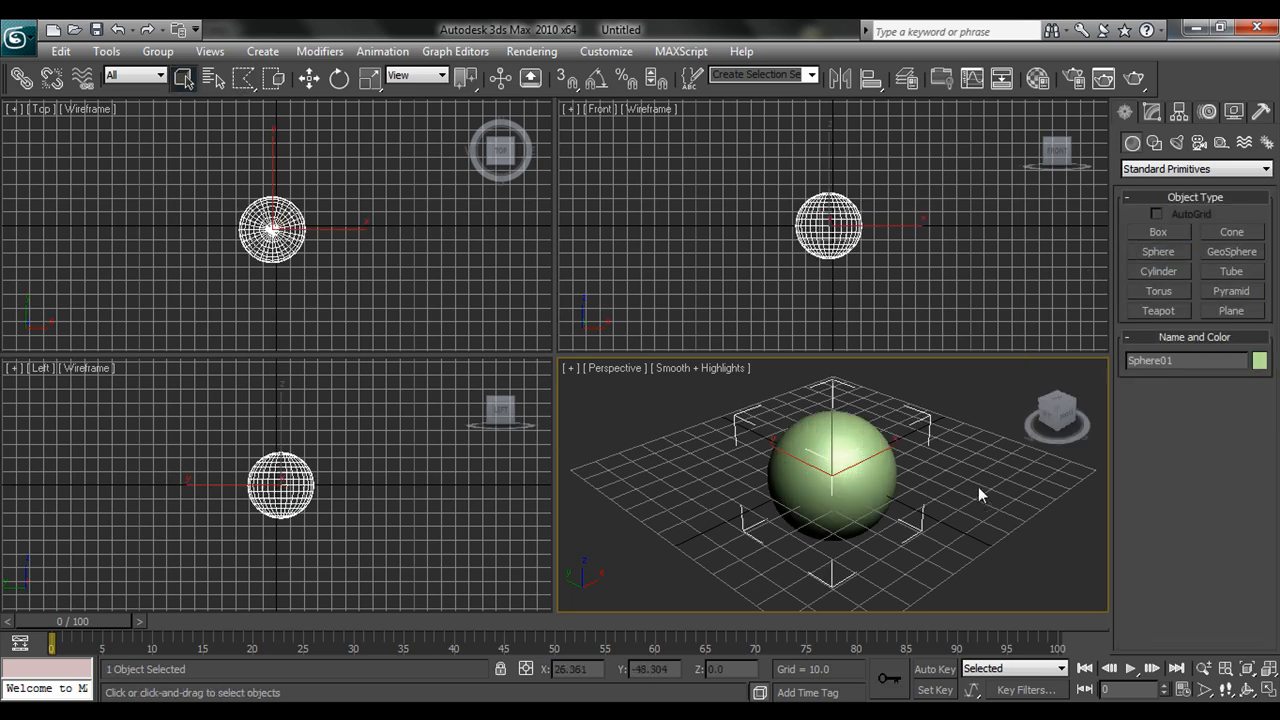
pyautogui.press('w')
pyautogui.moveTo(830, 426); pyautogui.dragTo(830, 421)
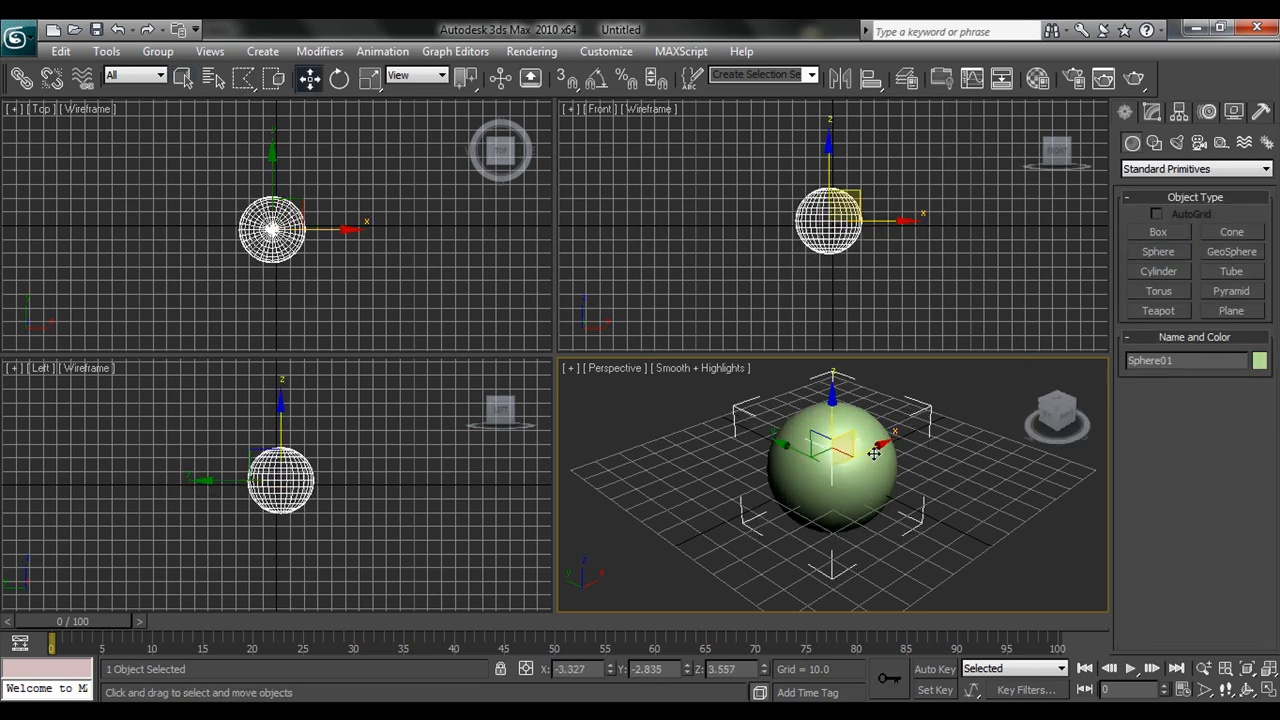
pyautogui.click(998, 515)
pyautogui.click(826, 474)
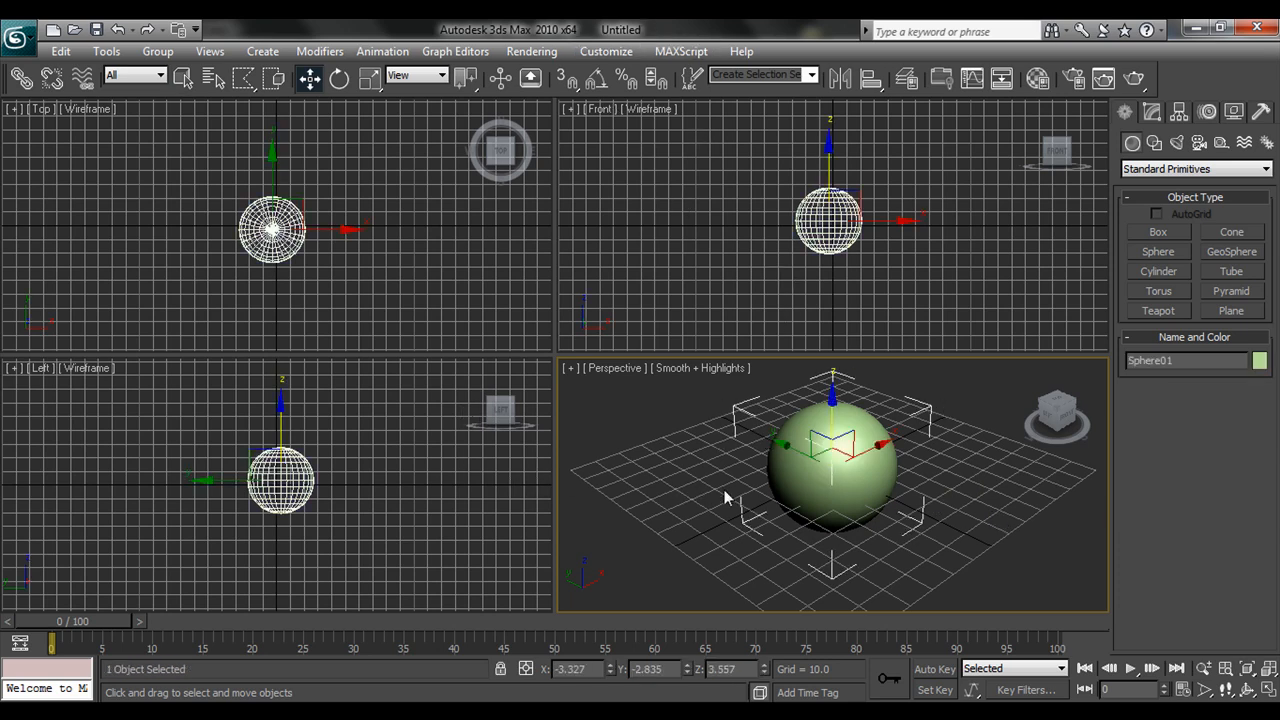
pyautogui.click(926, 460)
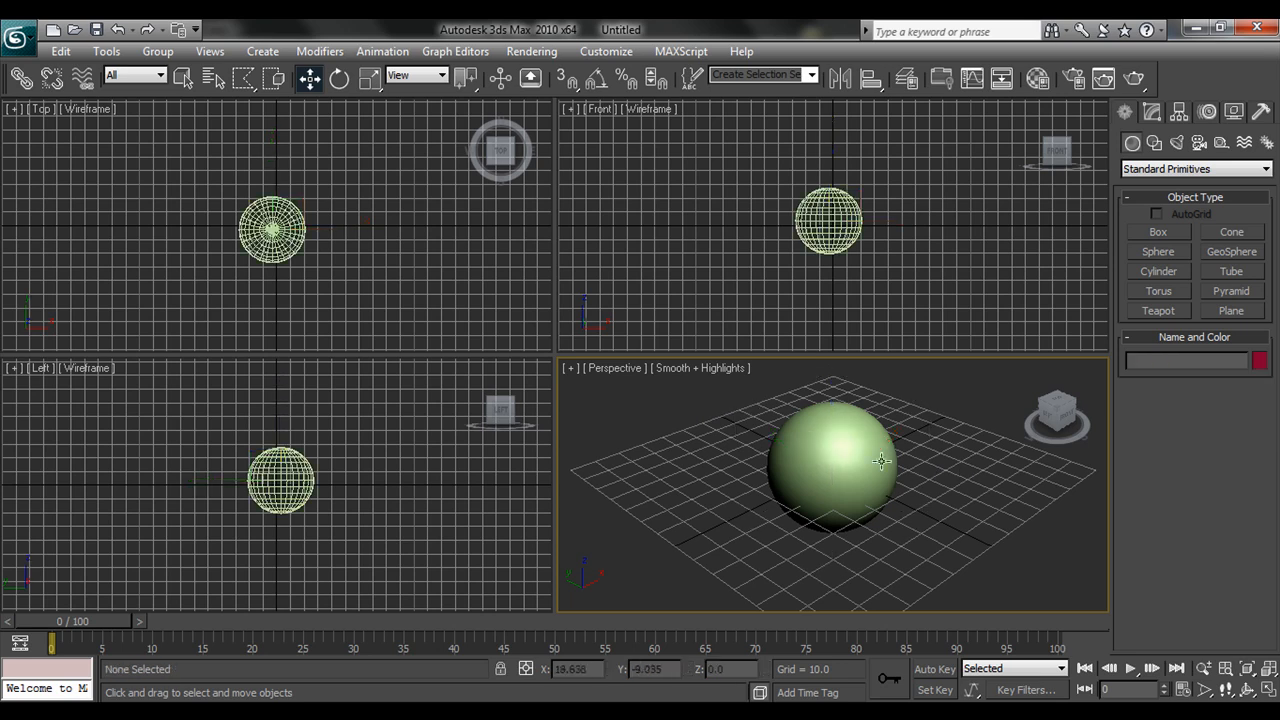
pyautogui.click(852, 452)
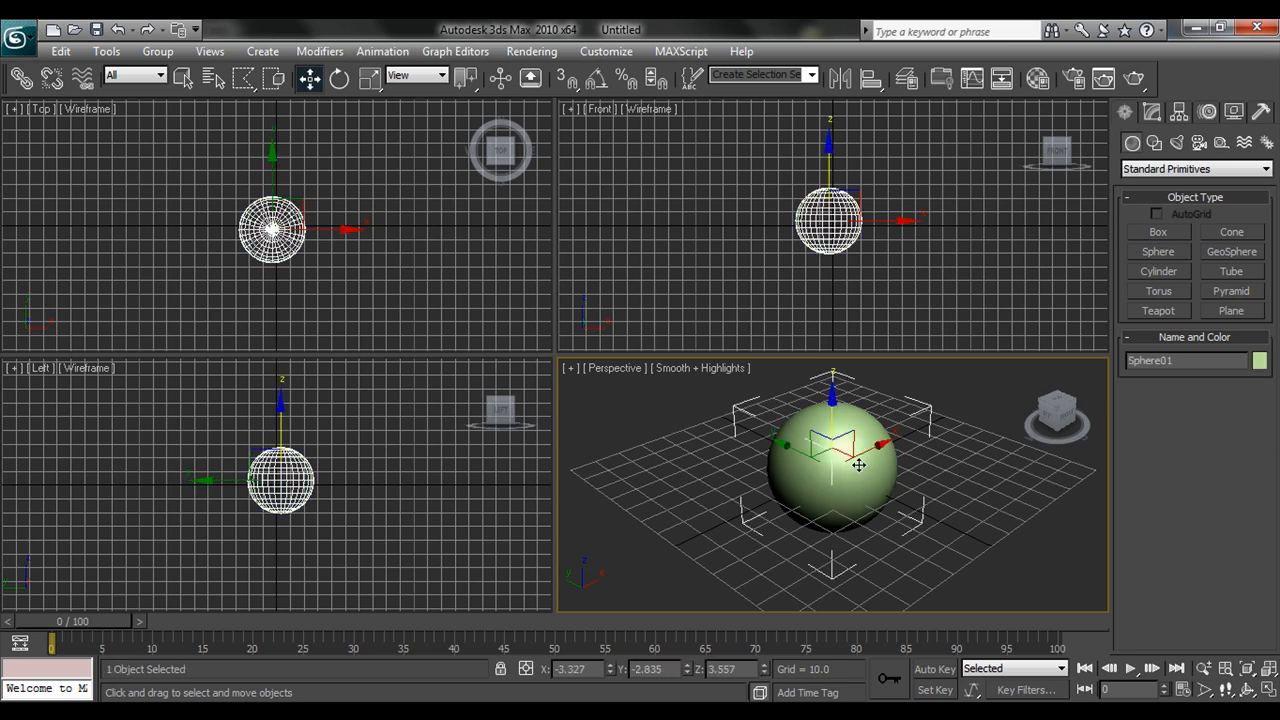
pyautogui.click(941, 458)
pyautogui.click(857, 482)
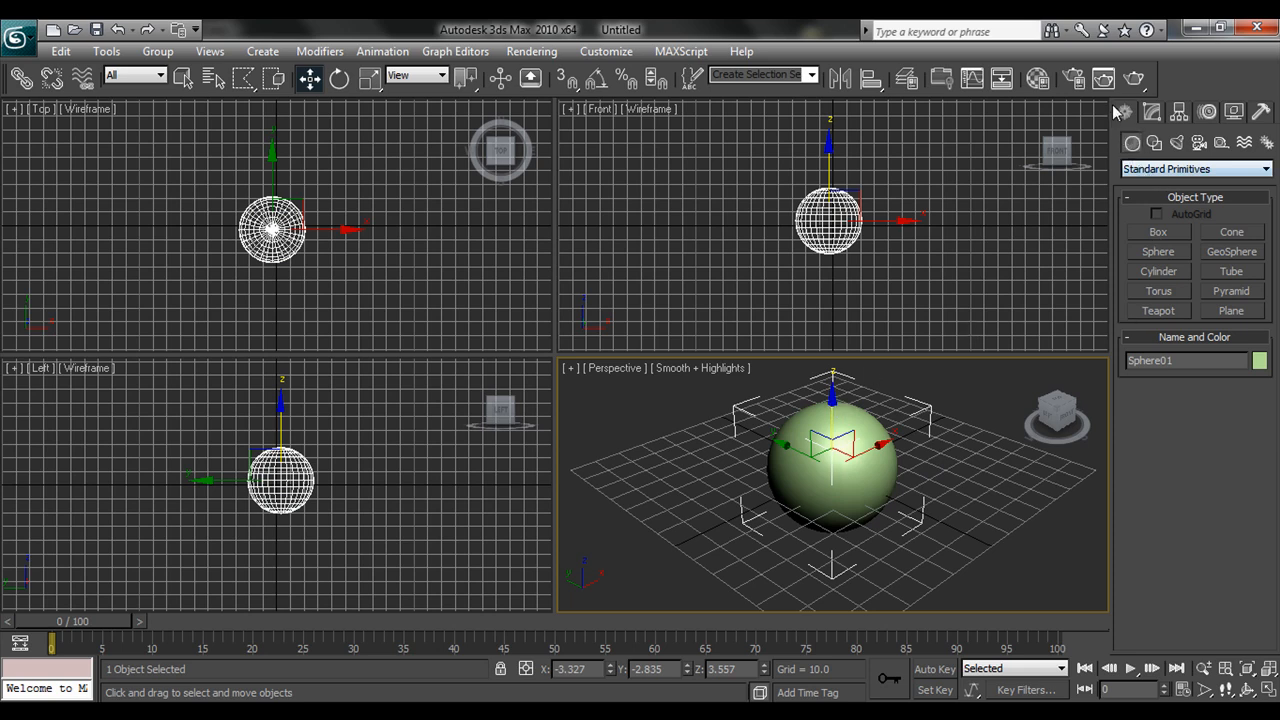
# Raise the sphere to a Z position of about 7.1 and keep it selected.
pyautogui.moveTo(897, 494); pyautogui.dragTo(877, 481)
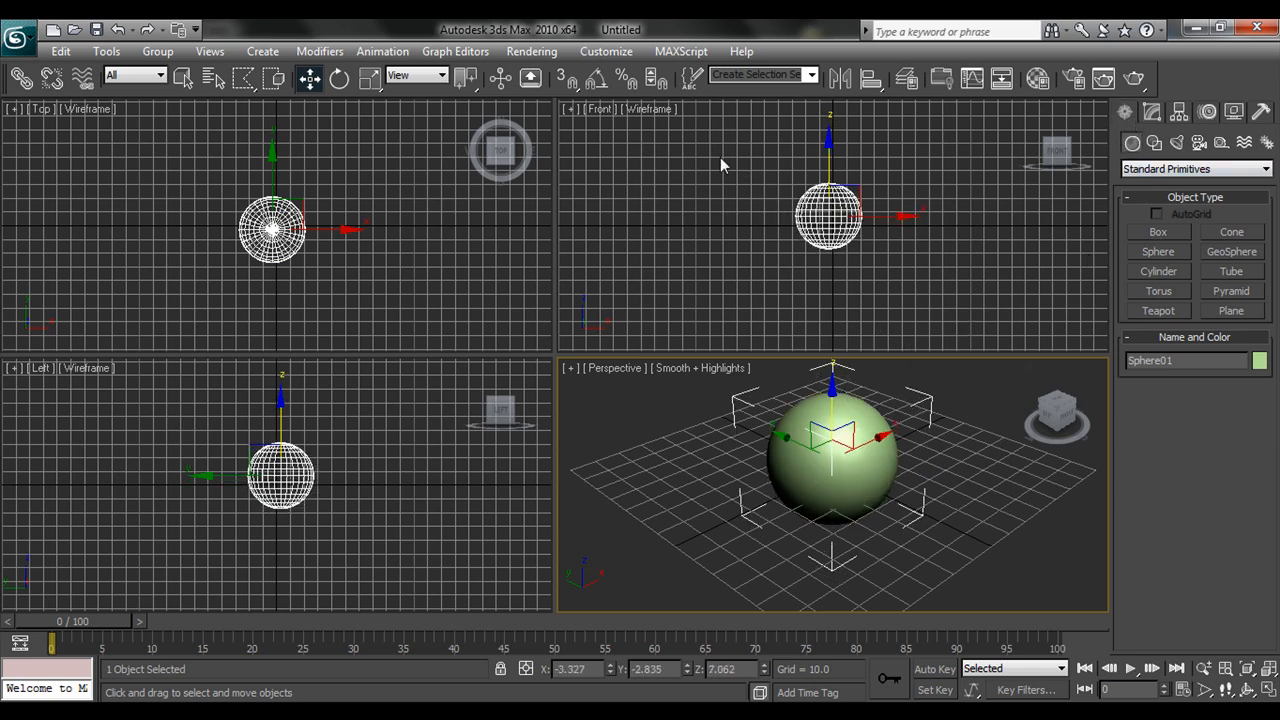
pyautogui.click(953, 498)
pyautogui.click(884, 490)
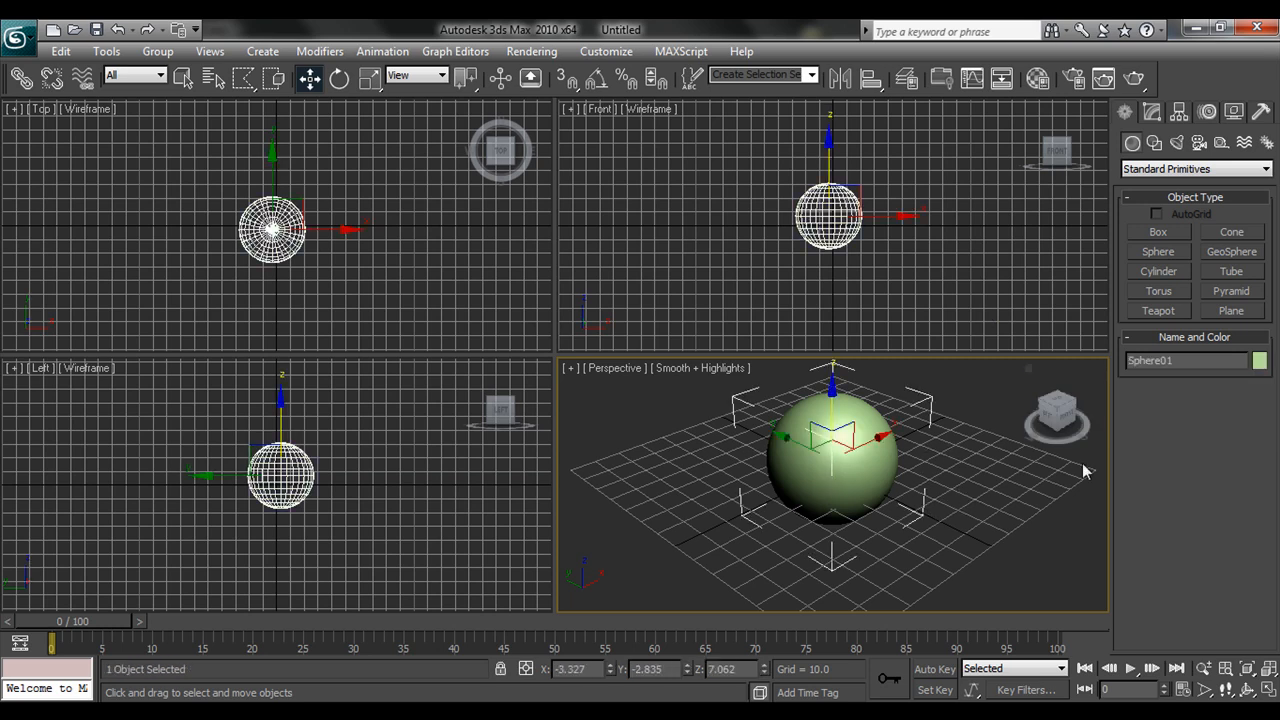
# Create a plane about 113 by 97 units across the sphere and lower it to a Z position of about -5.4.
pyautogui.click(1255, 313)
pyautogui.moveTo(663, 455); pyautogui.dragTo(1043, 463)
pyautogui.press('w')
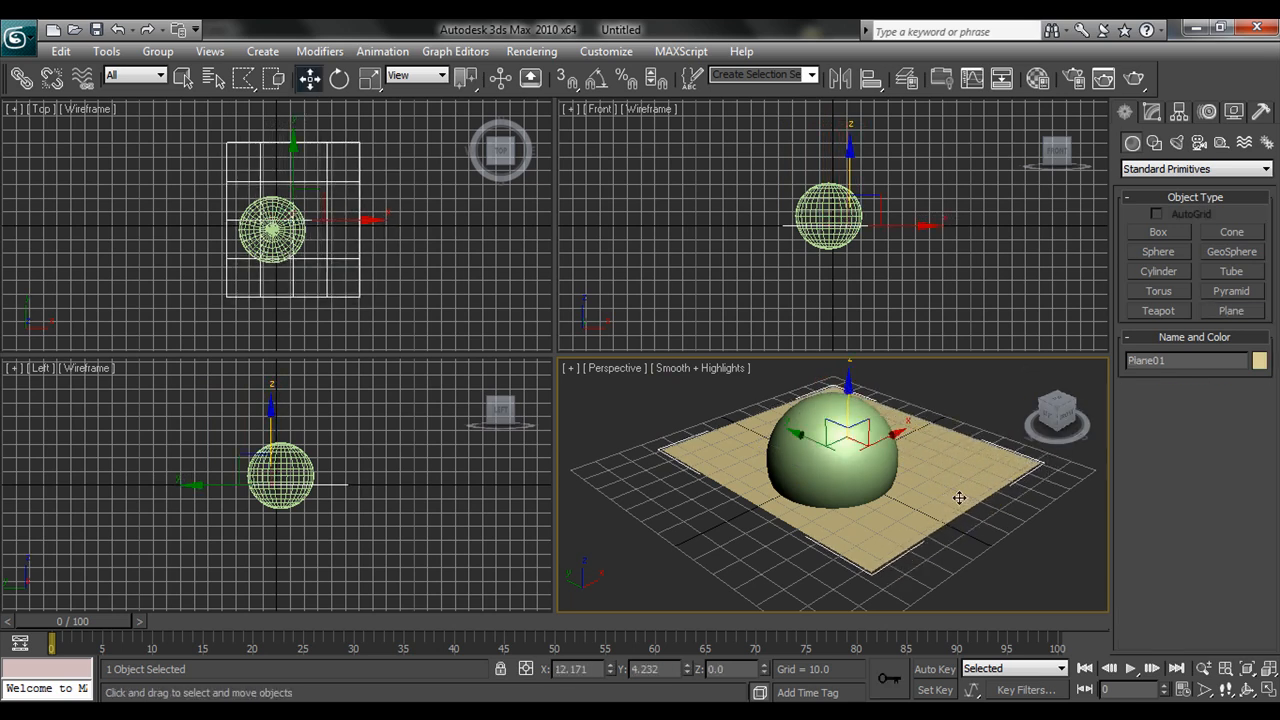
pyautogui.moveTo(959, 497); pyautogui.dragTo(950, 503)
# Apply a Noise modifier to the plane and enable its Fractal option.
pyautogui.click(1152, 111)
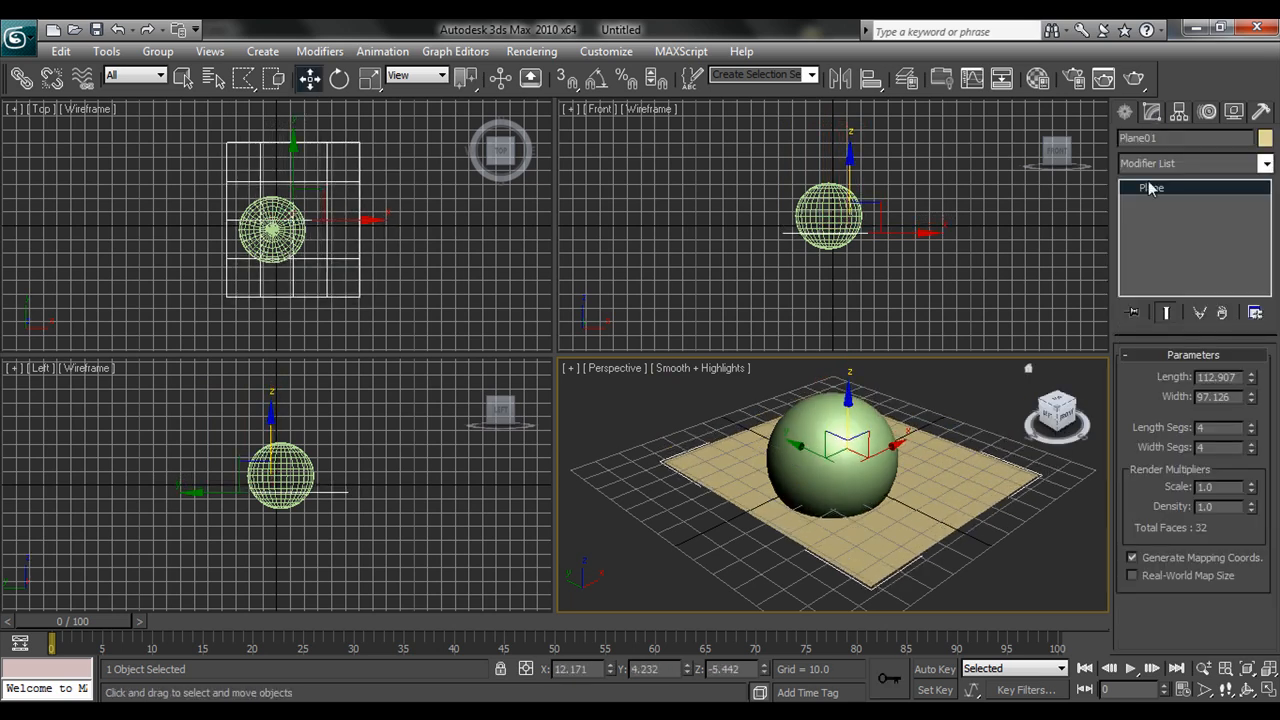
pyautogui.click(1200, 165)
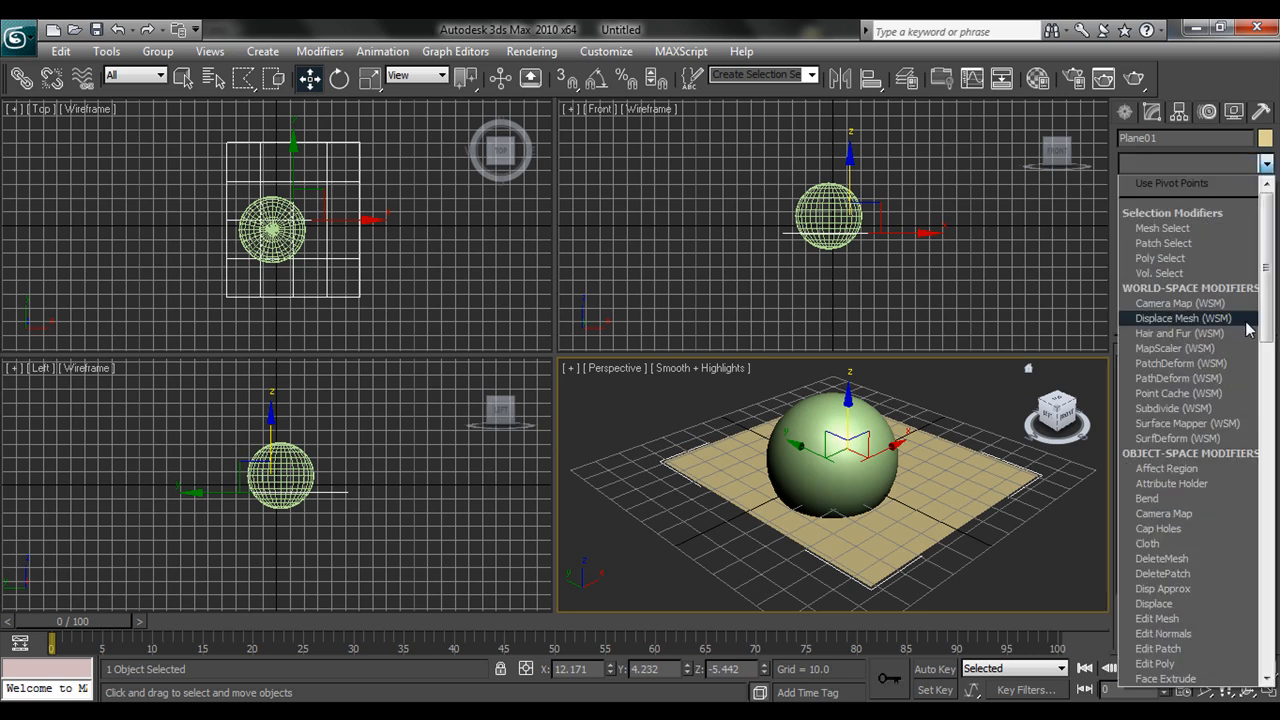
pyautogui.moveTo(1266, 330); pyautogui.dragTo(1268, 456)
pyautogui.click(1148, 484)
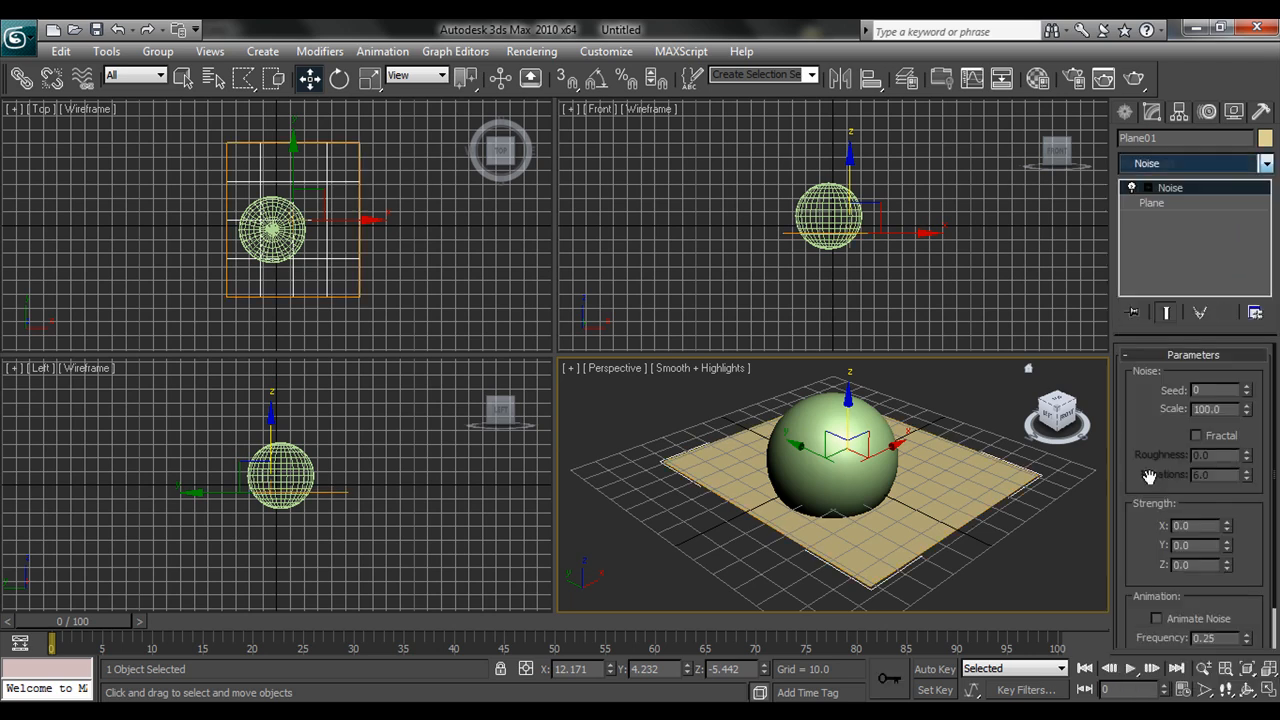
pyautogui.click(1196, 436)
# Set the Noise modifier's Z strength to about 37.7 and raise the plane through the sphere to Z about 5.5.
pyautogui.moveTo(1248, 531); pyautogui.dragTo(1245, 400)
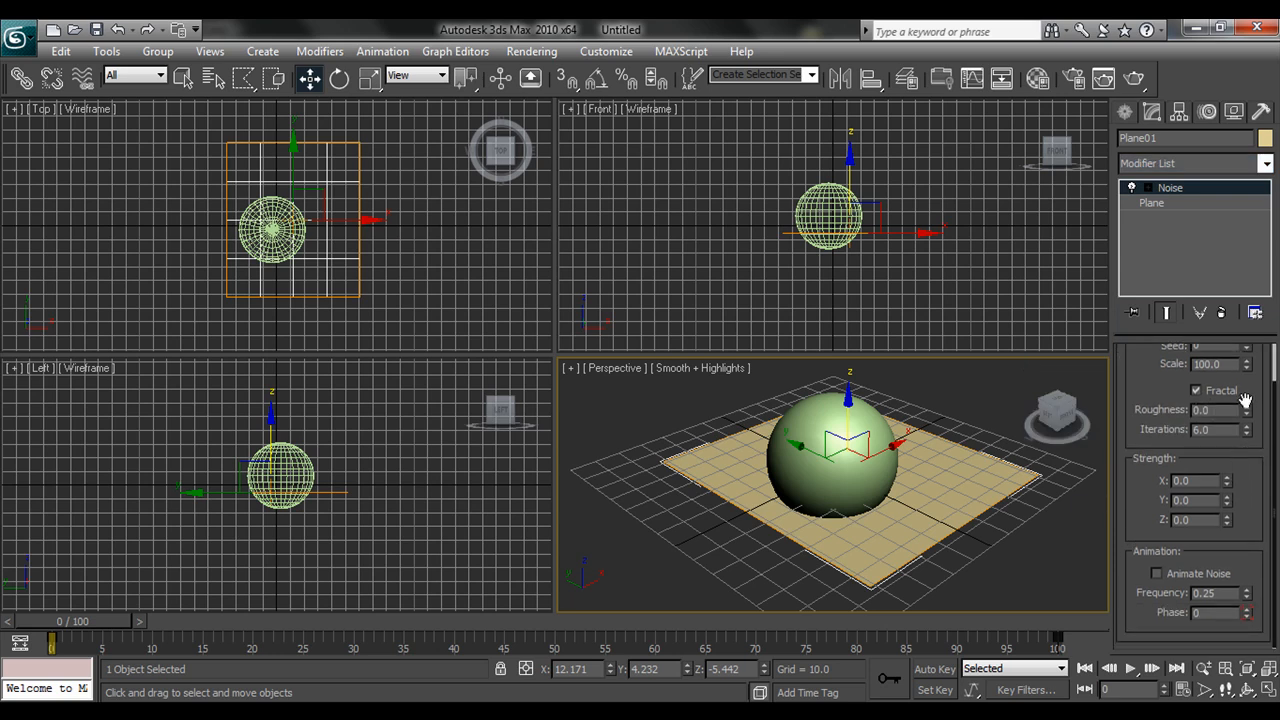
pyautogui.moveTo(1227, 521); pyautogui.dragTo(1277, 204)
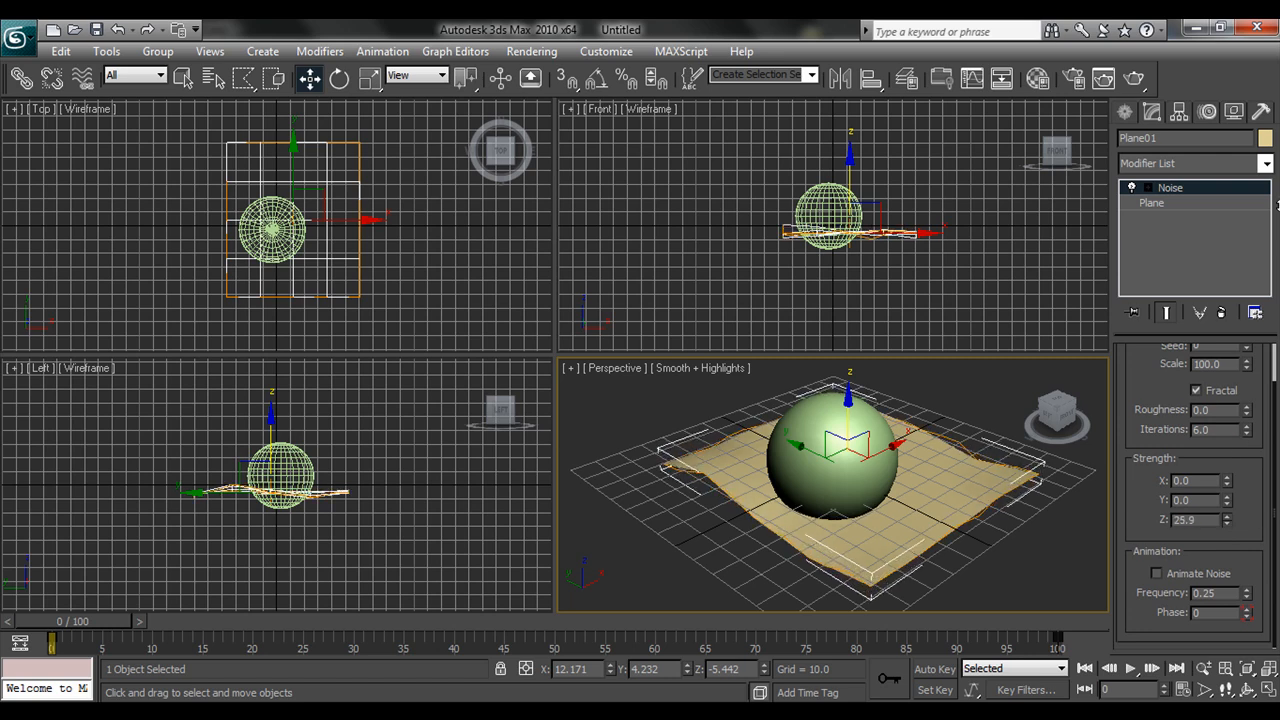
pyautogui.keyDown('alt'); pyautogui.moveTo(955, 527); pyautogui.dragTo(1031, 487, button='middle'); pyautogui.keyUp('alt')
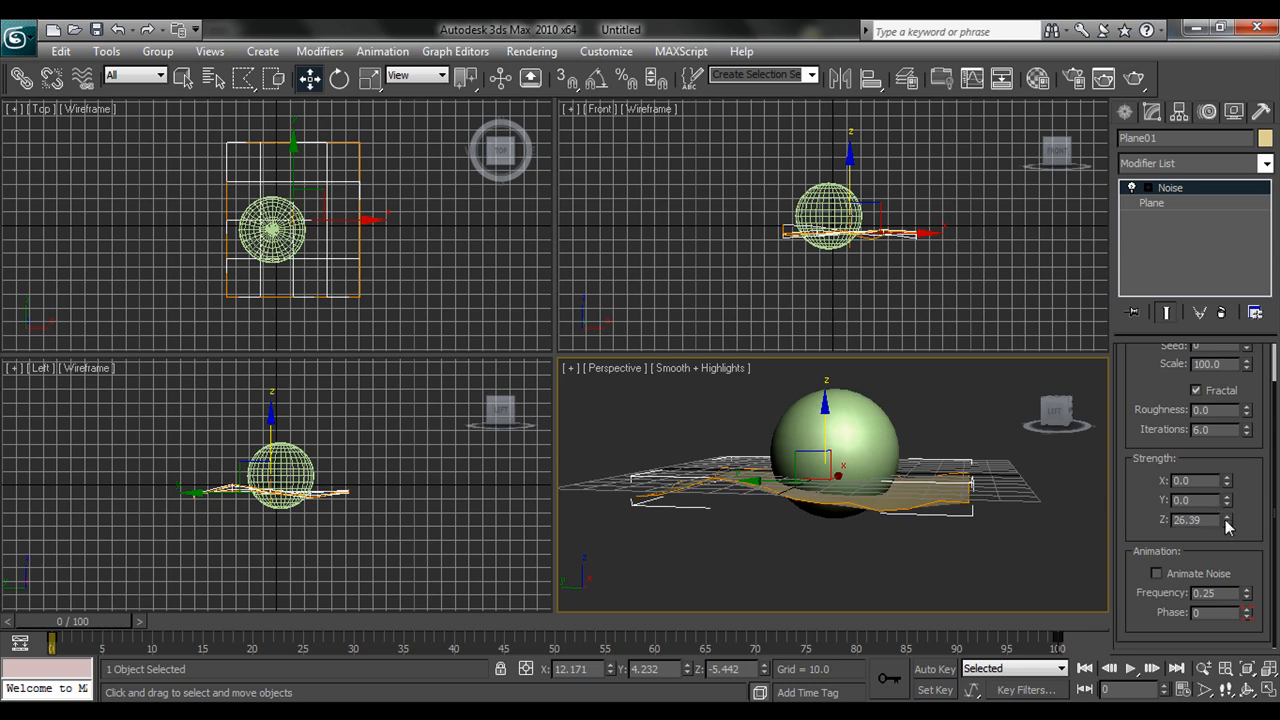
pyautogui.moveTo(1228, 527); pyautogui.dragTo(1228, 450)
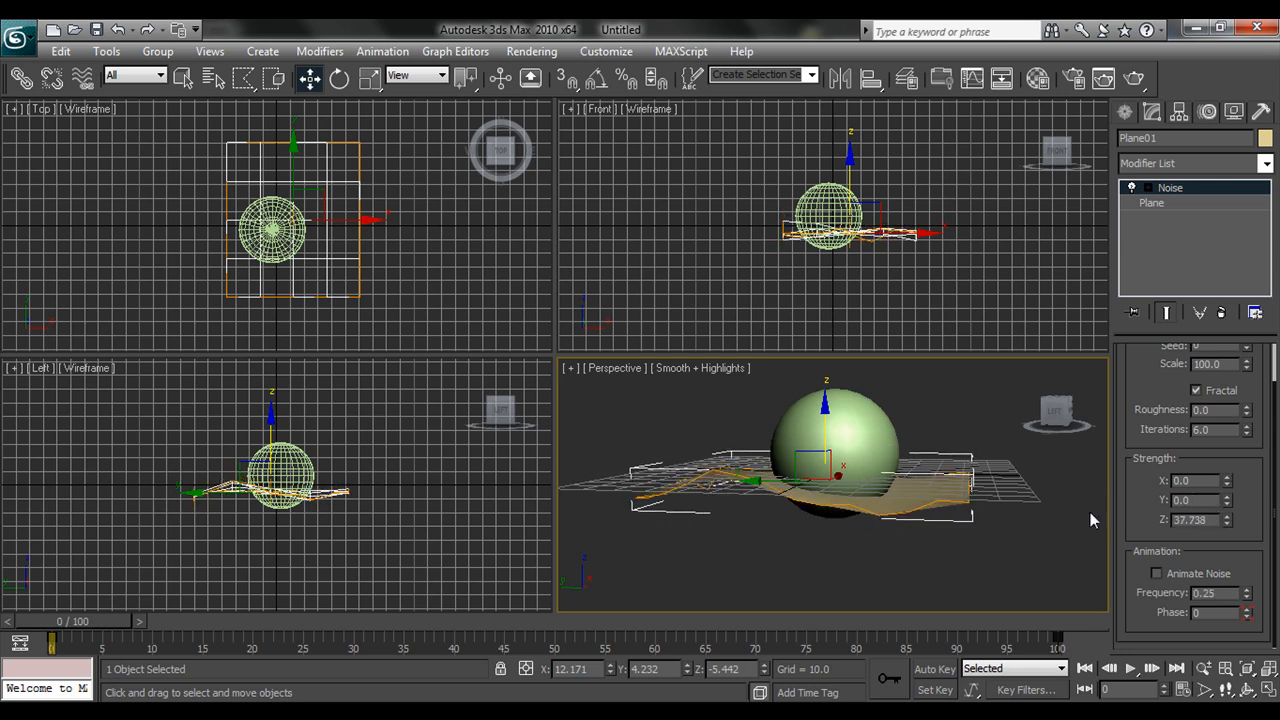
pyautogui.keyDown('alt'); pyautogui.moveTo(925, 480); pyautogui.dragTo(906, 530, button='middle'); pyautogui.keyUp('alt')
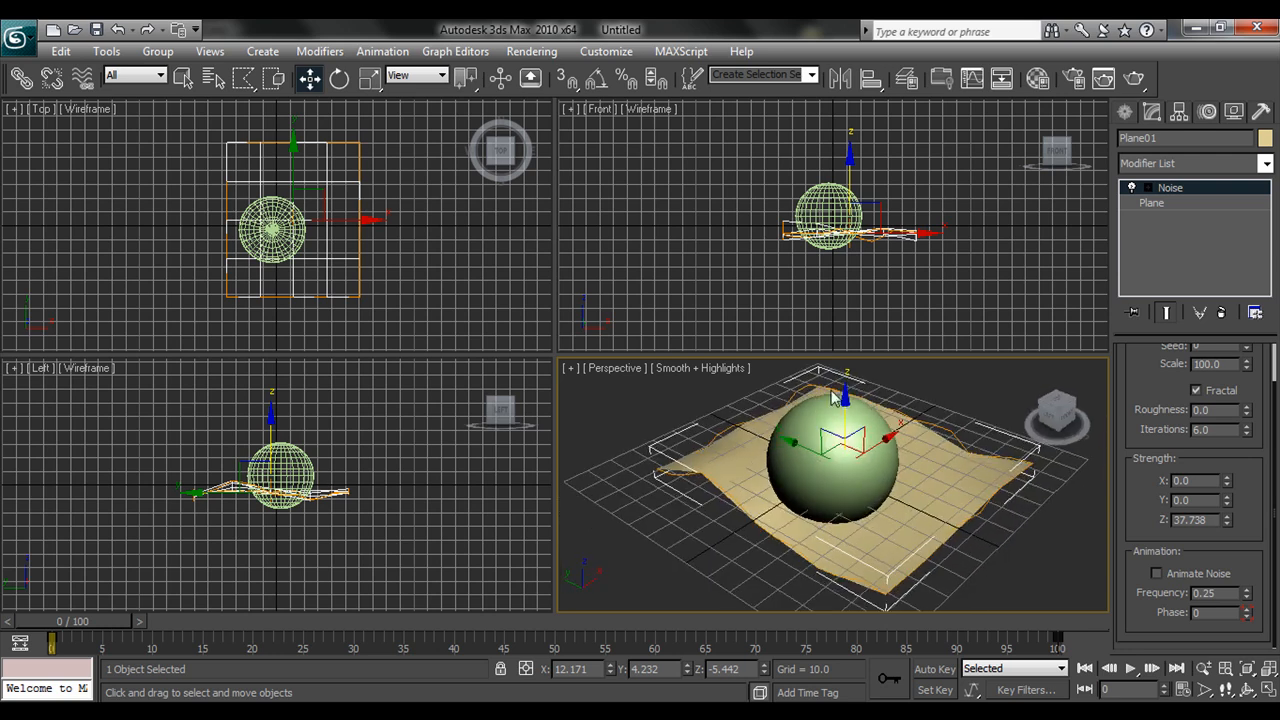
pyautogui.moveTo(848, 407); pyautogui.dragTo(849, 383)
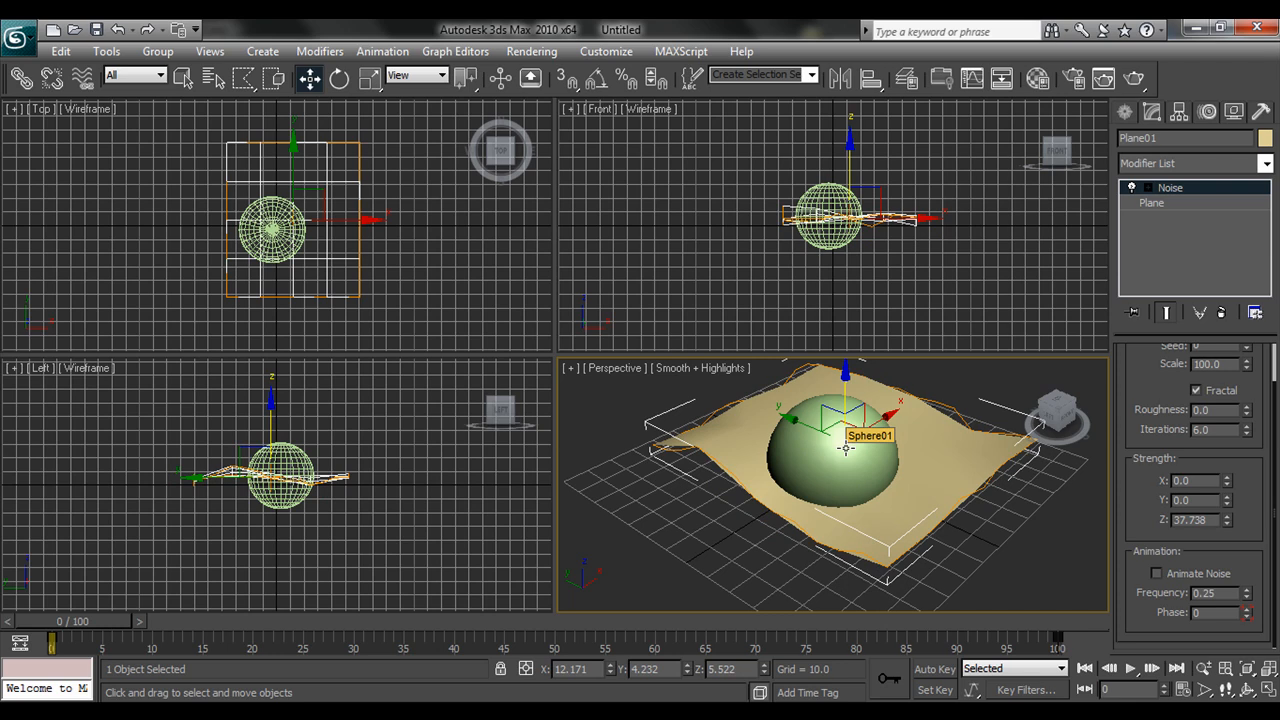
# Clone the wavy plane as a Copy rotated about 71.5 degrees around the X axis.
pyautogui.press('e')
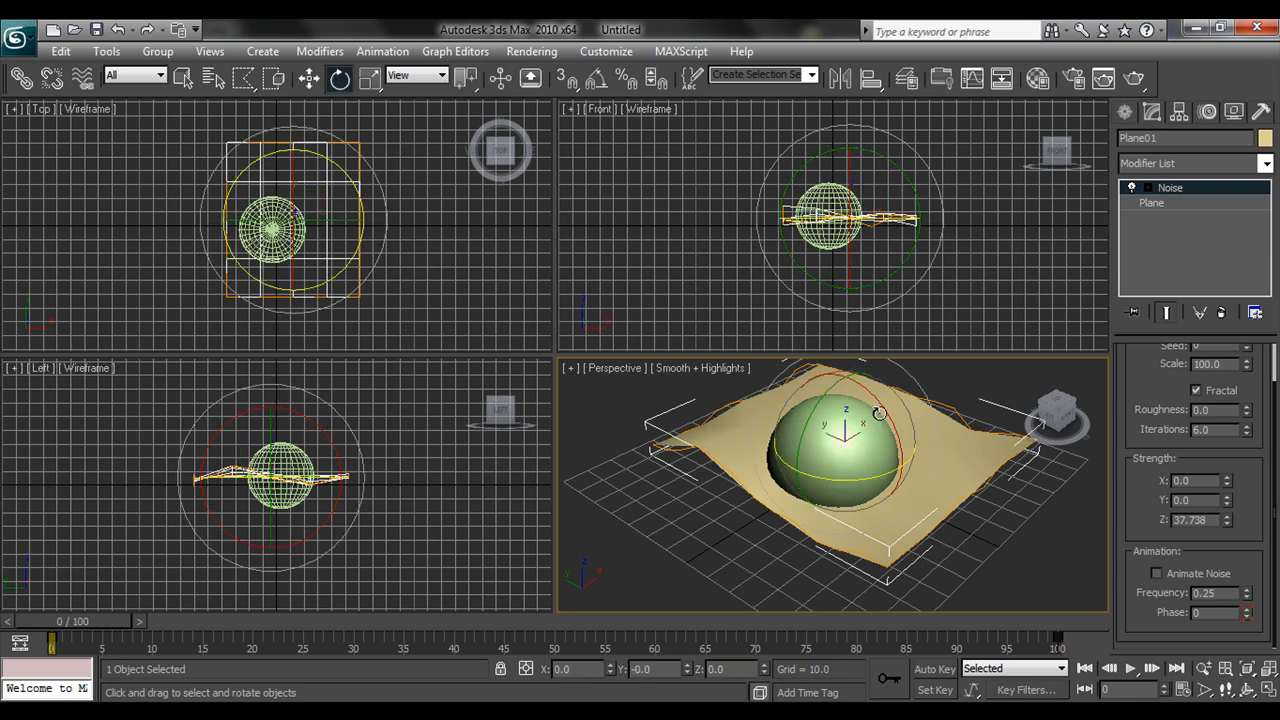
pyautogui.click(338, 84)
pyautogui.keyDown('shift'); pyautogui.moveTo(880, 406); pyautogui.dragTo(721, 350); pyautogui.keyUp('shift')
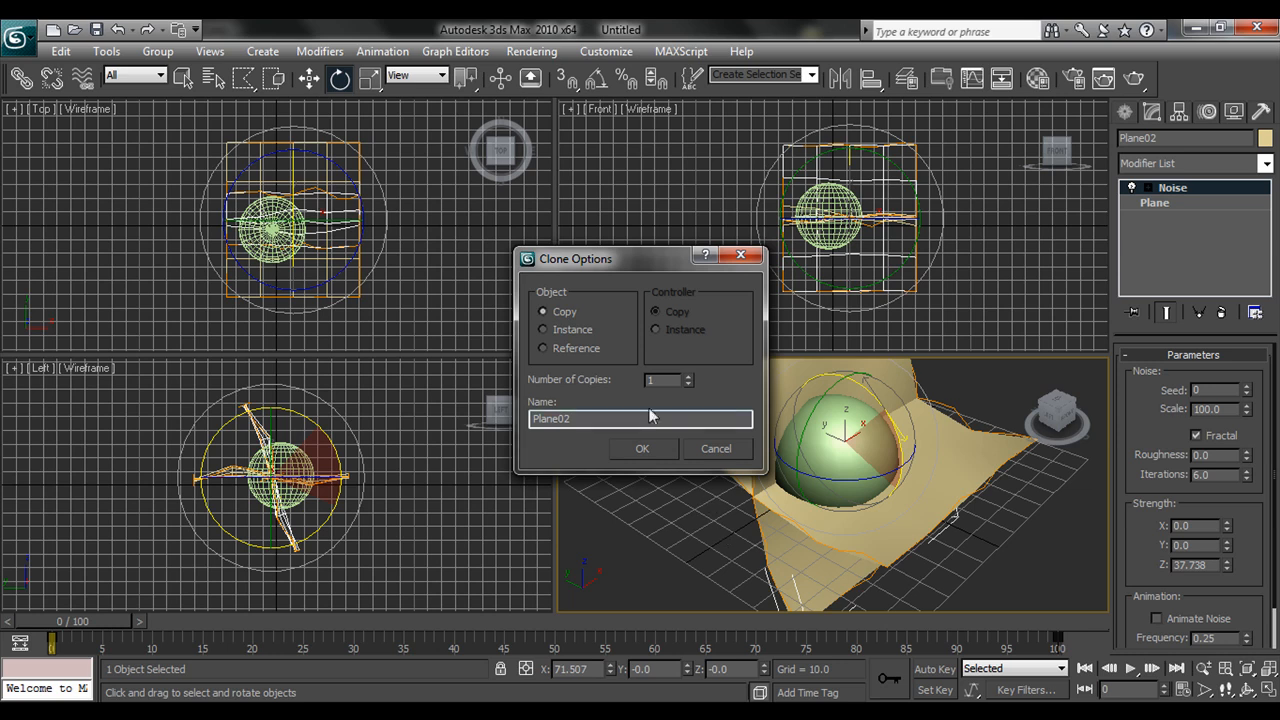
pyautogui.click(641, 450)
# Clone the tilted plane as a Copy moved through the sphere to a Y position of about -16.
pyautogui.press('w')
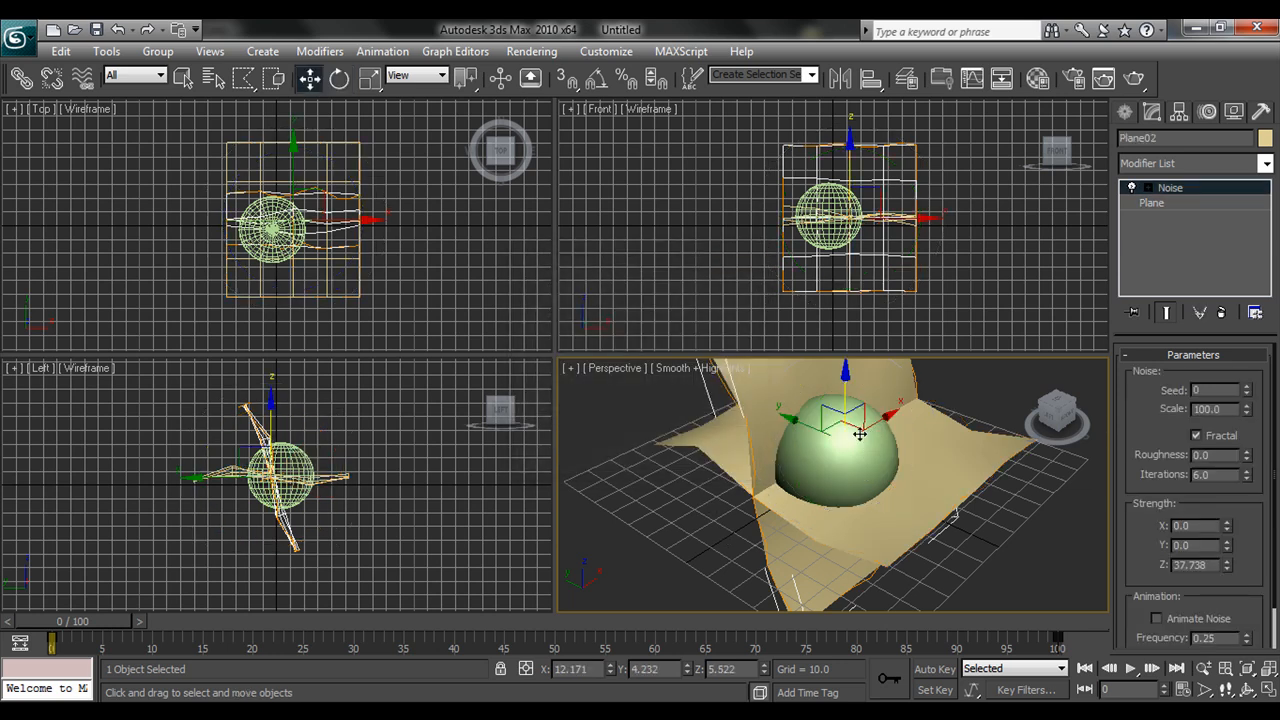
pyautogui.moveTo(806, 427); pyautogui.dragTo(841, 440)
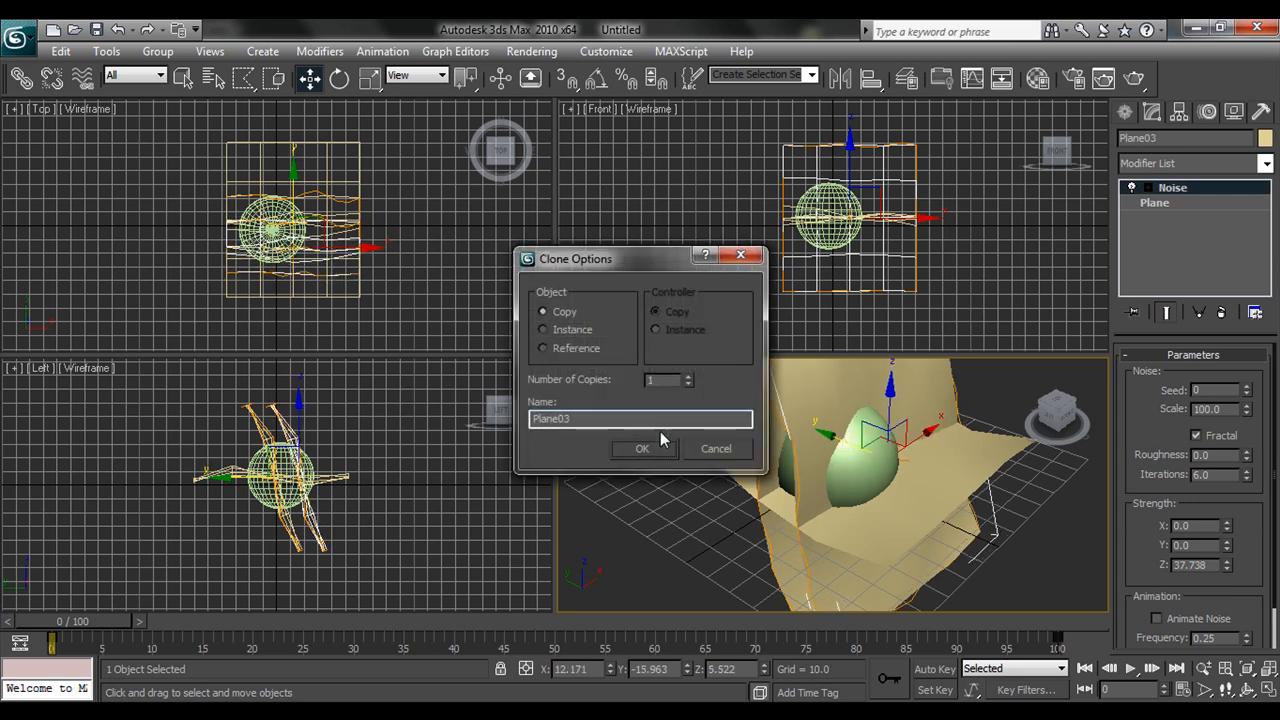
pyautogui.click(642, 448)
# Rotate further copies of the plane to varied angles through the sphere until there are six intersecting planes.
pyautogui.press('e')
pyautogui.moveTo(922, 427)
pyautogui.mouseDown()
pyautogui.moveTo(957, 491)
pyautogui.moveTo(930, 470)
pyautogui.moveTo(840, 450)
pyautogui.moveTo(810, 497)
pyautogui.mouseUp()
pyautogui.press('w')
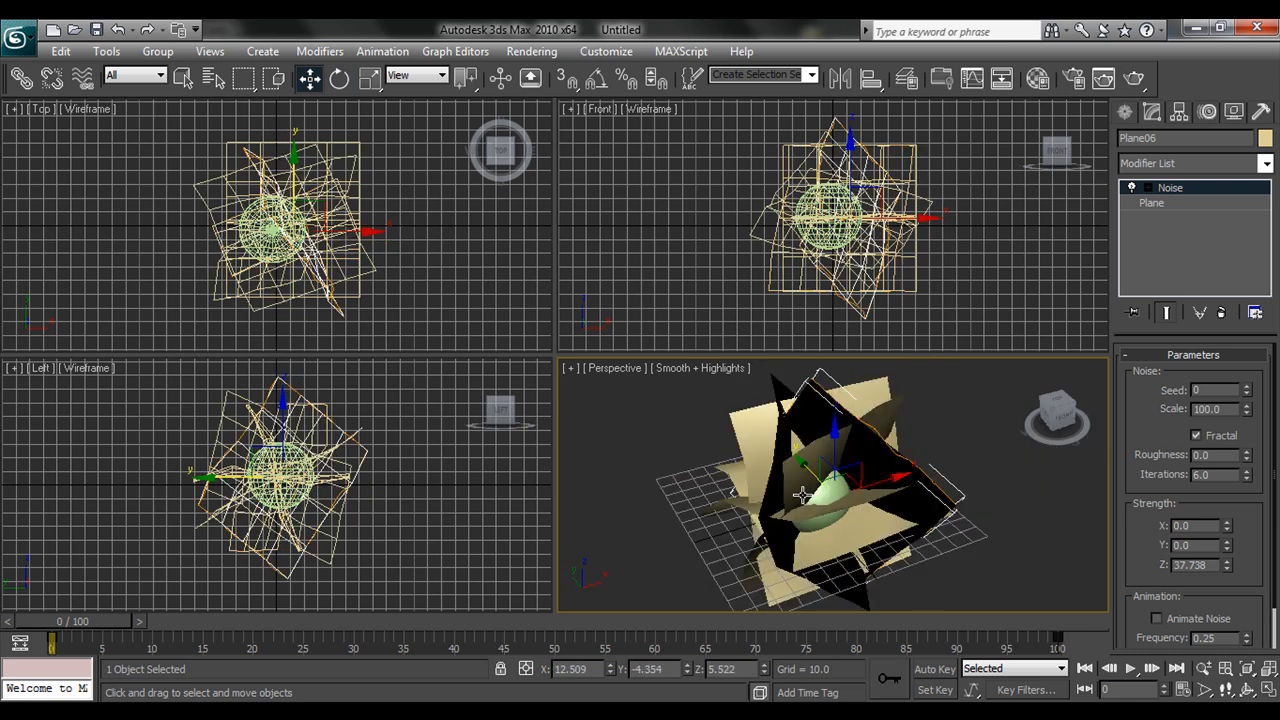
pyautogui.moveTo(805, 490); pyautogui.dragTo(890, 484)
# Select Plane02 and turn it into a ProCutter compound object.
pyautogui.click(852, 540)
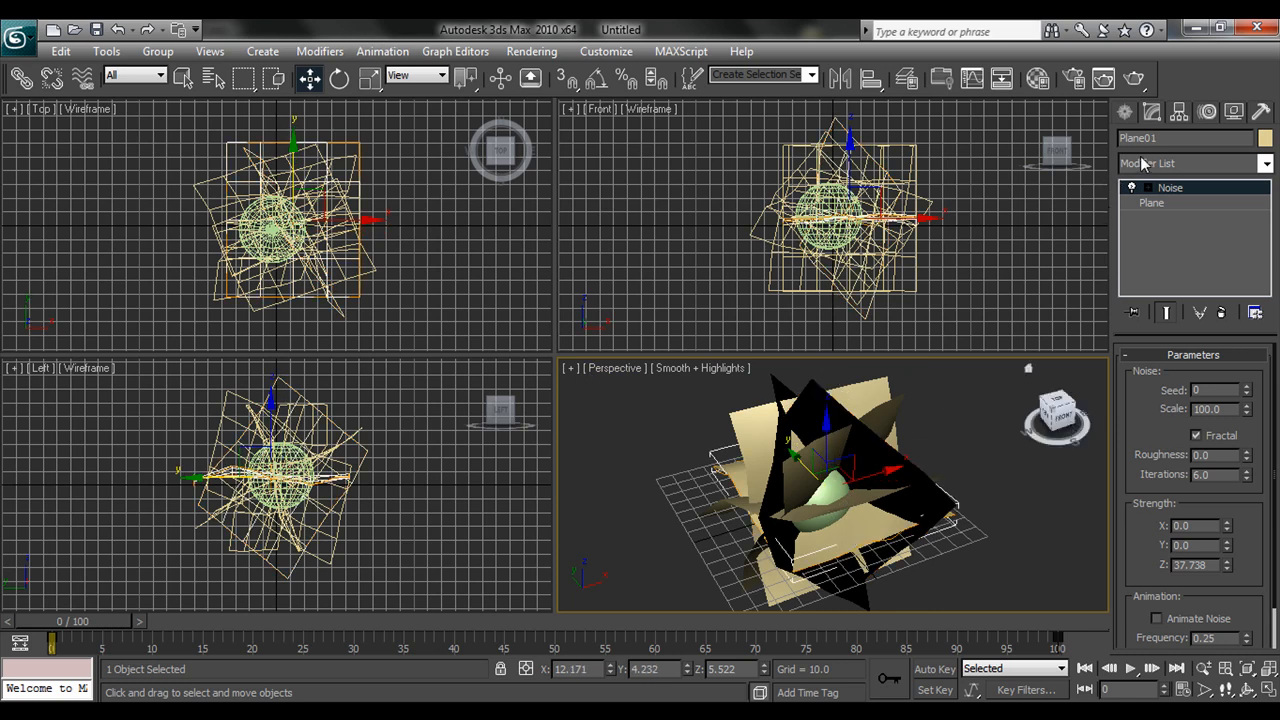
pyautogui.click(1126, 114)
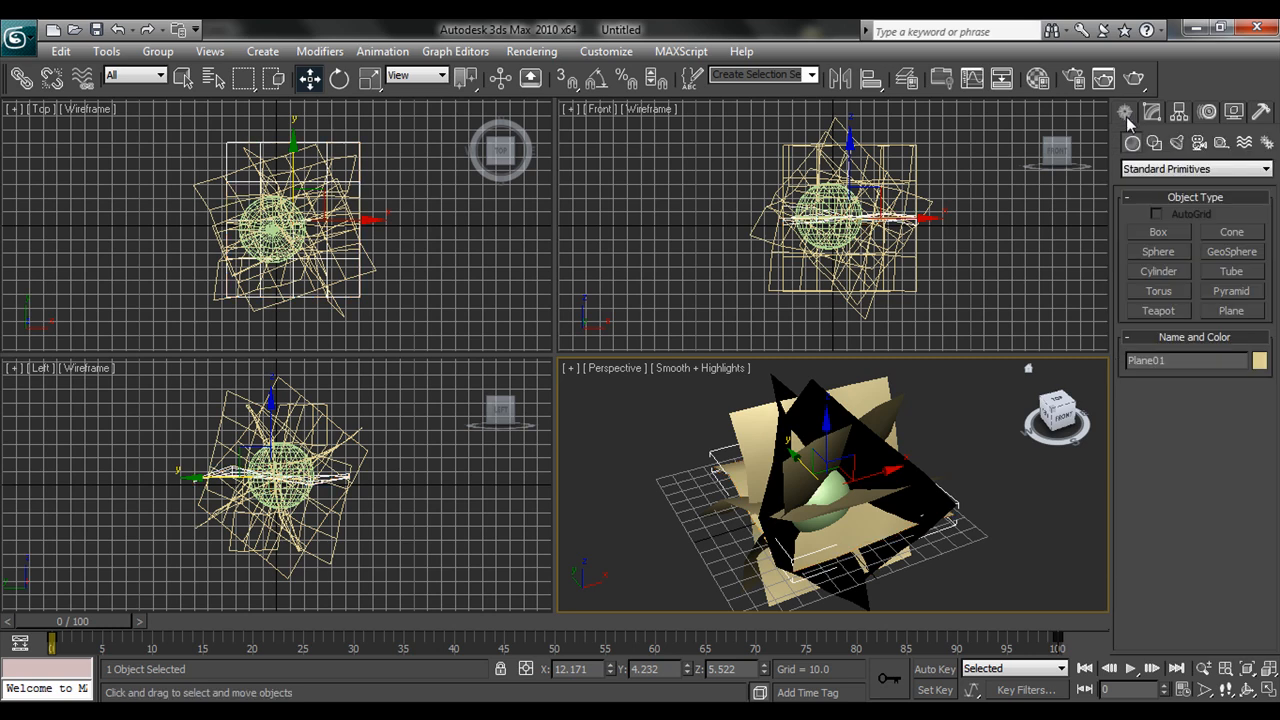
pyautogui.click(1168, 172)
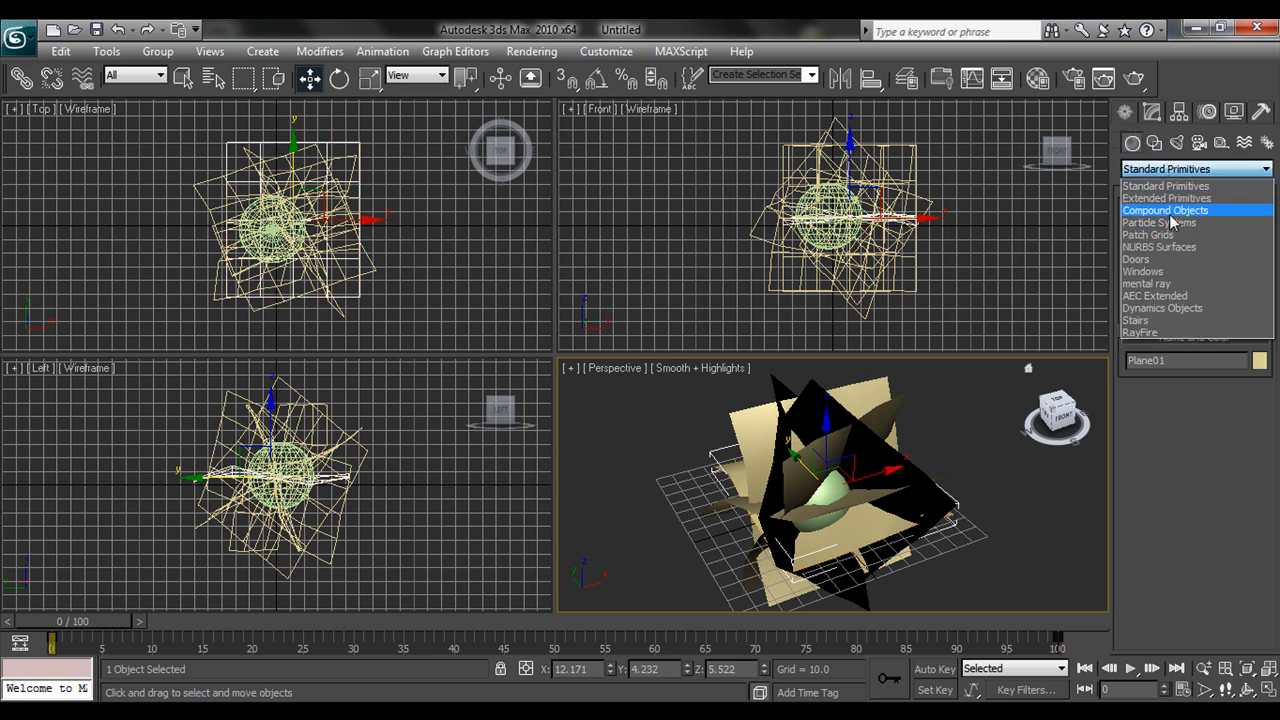
pyautogui.click(1172, 212)
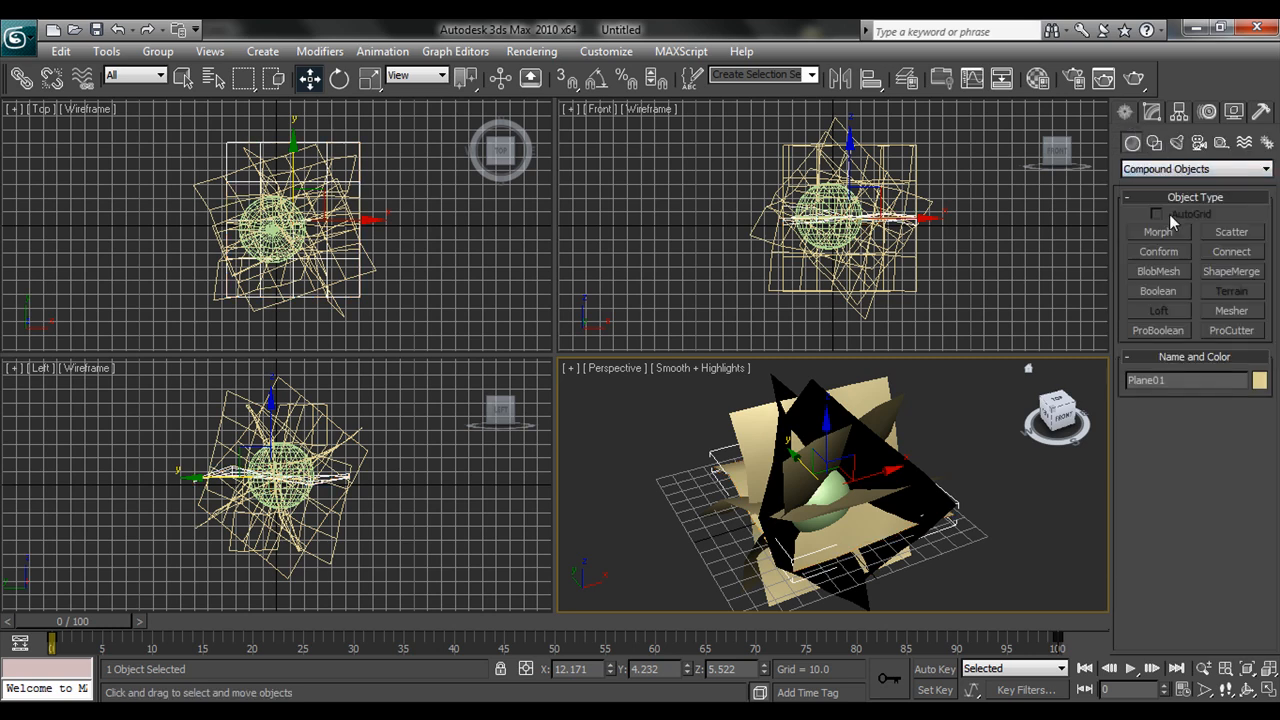
pyautogui.click(876, 393)
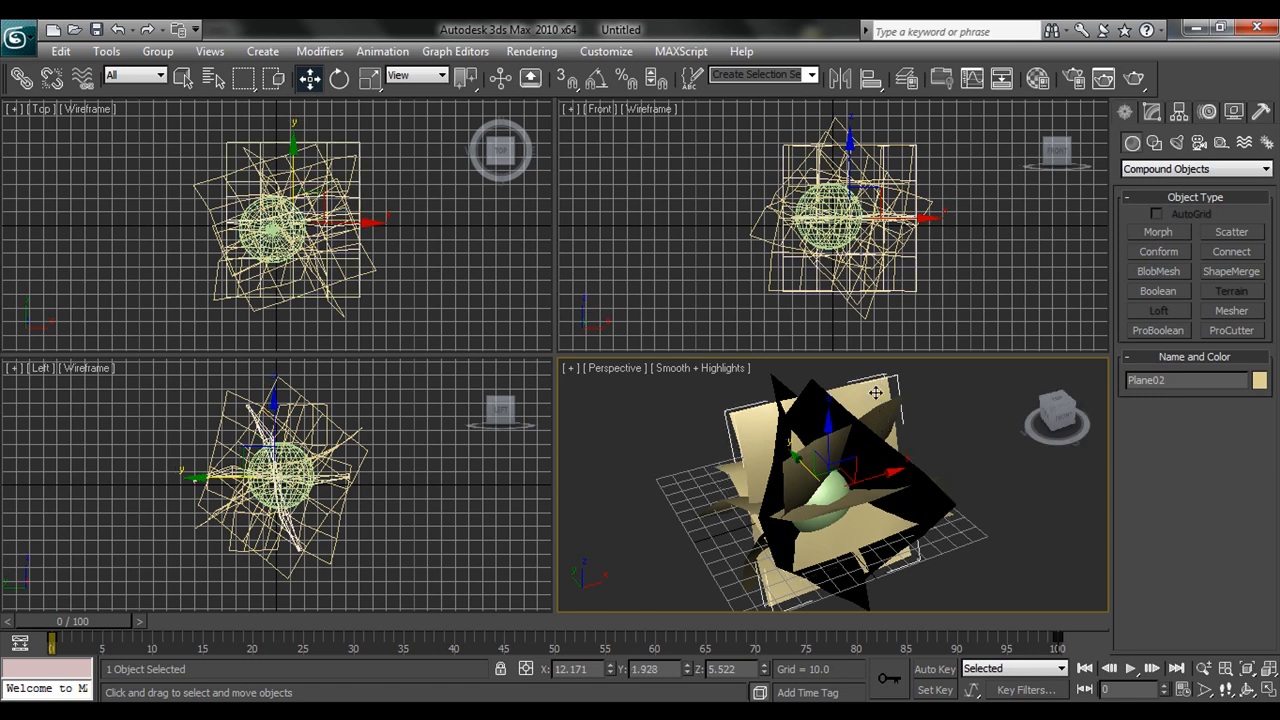
pyautogui.click(1224, 329)
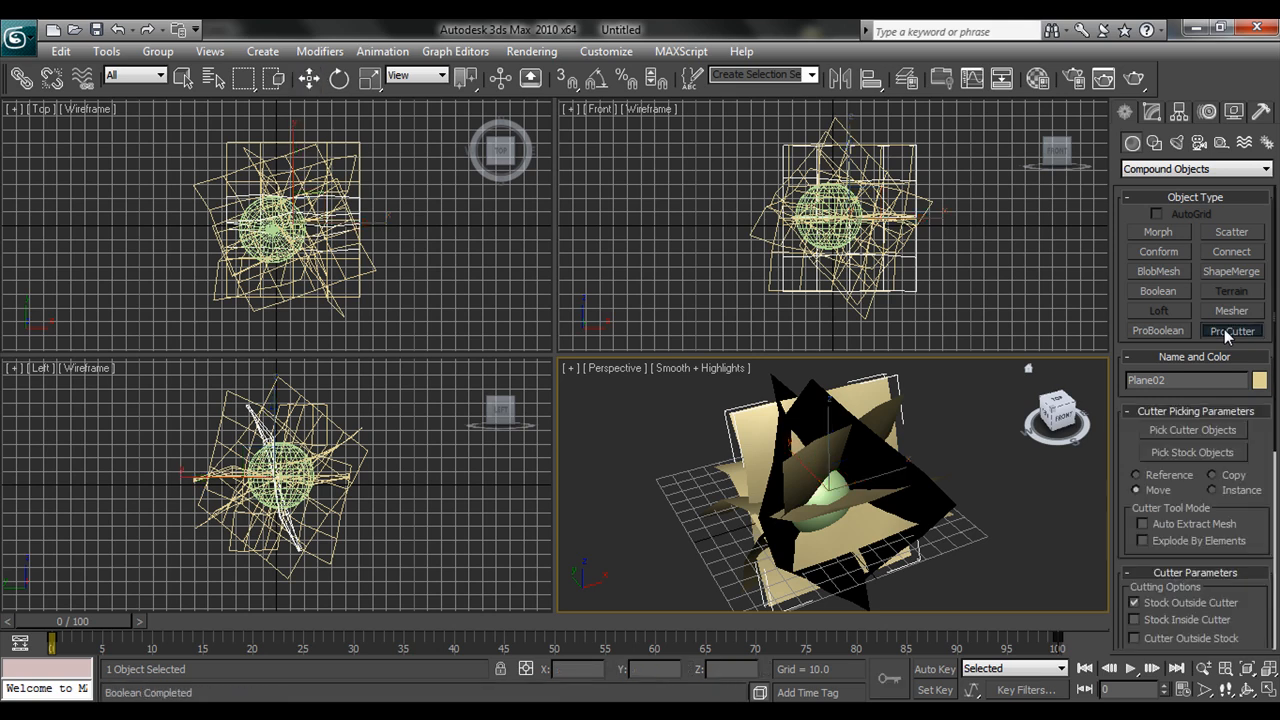
# Enable Auto Extract Mesh, Explode By Elements and Stock Inside Cutter alongside Stock Outside Cutter for the ProCutter.
pyautogui.moveTo(1240, 518); pyautogui.dragTo(1246, 385)
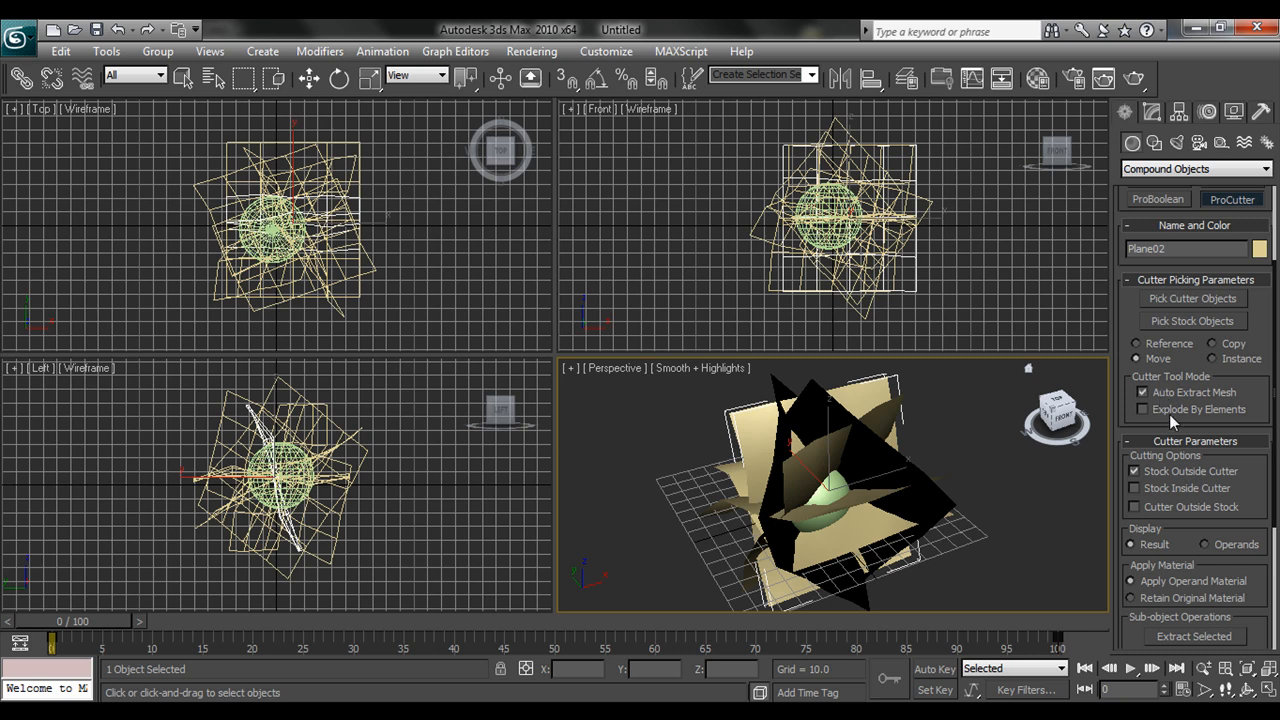
pyautogui.click(1134, 490)
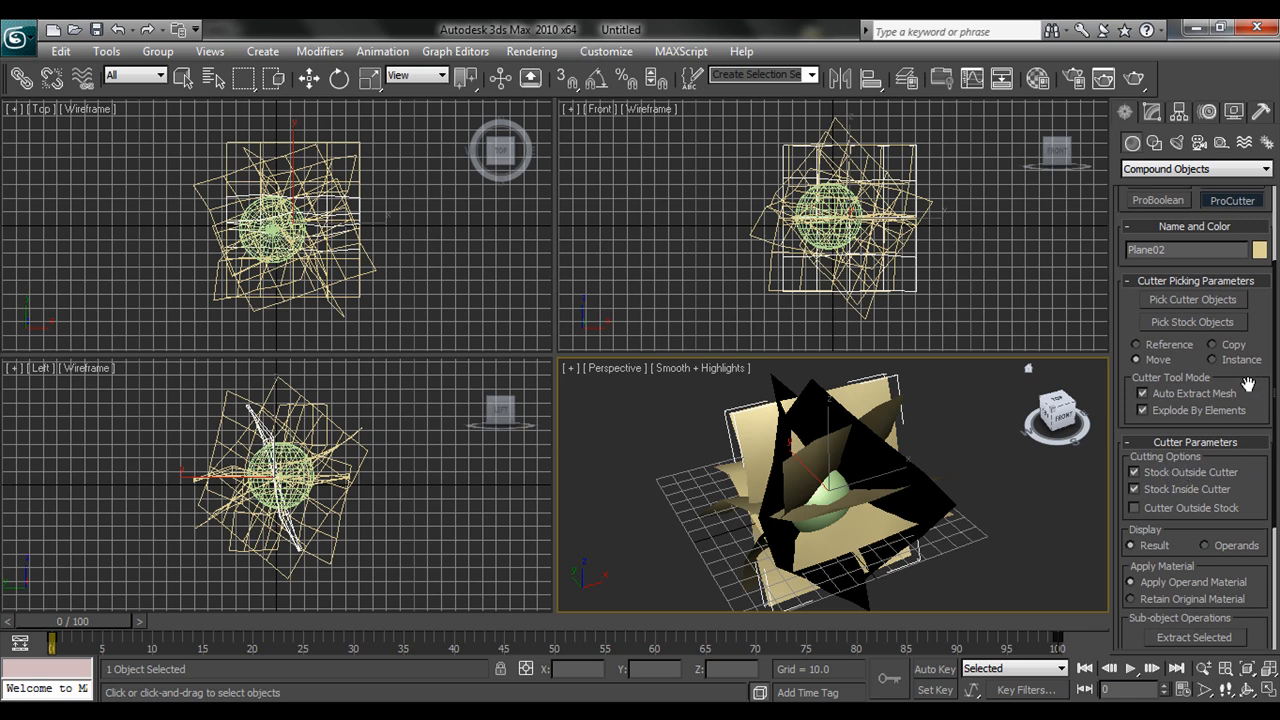
# Start picking cutter objects for the ProCutter built on Plane02.
pyautogui.scroll(3, 1246, 380)
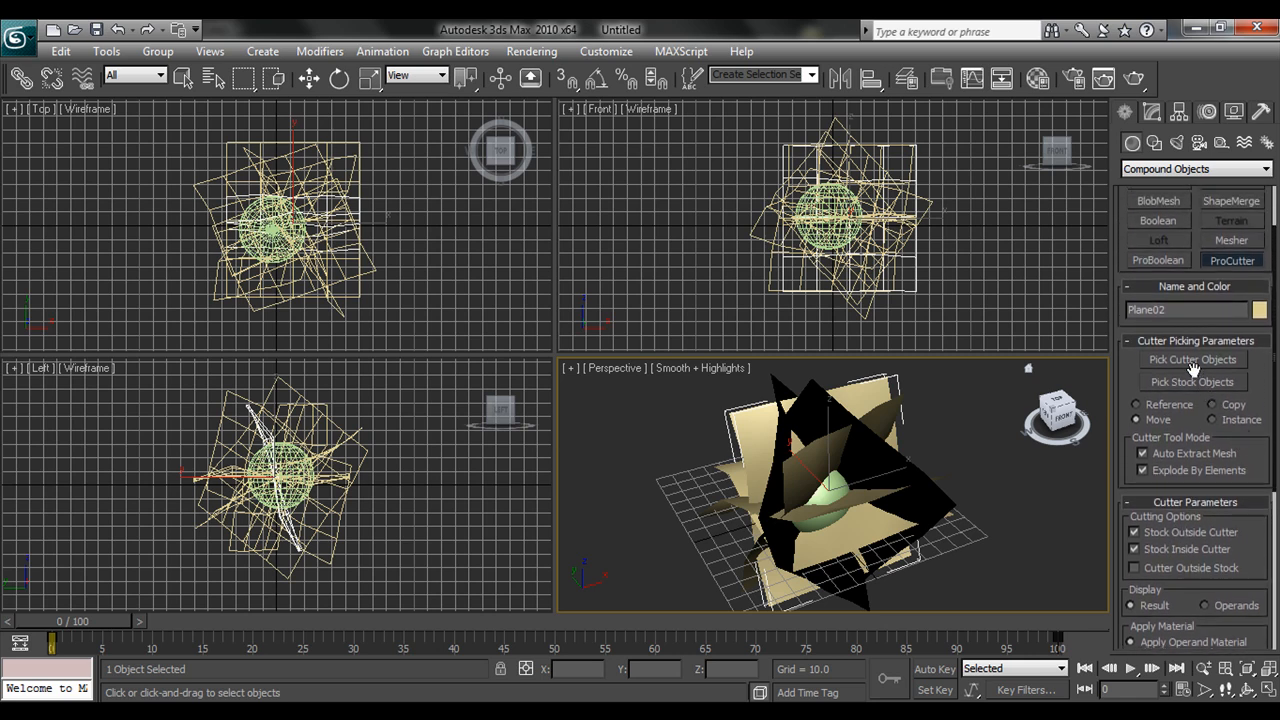
pyautogui.click(1195, 362)
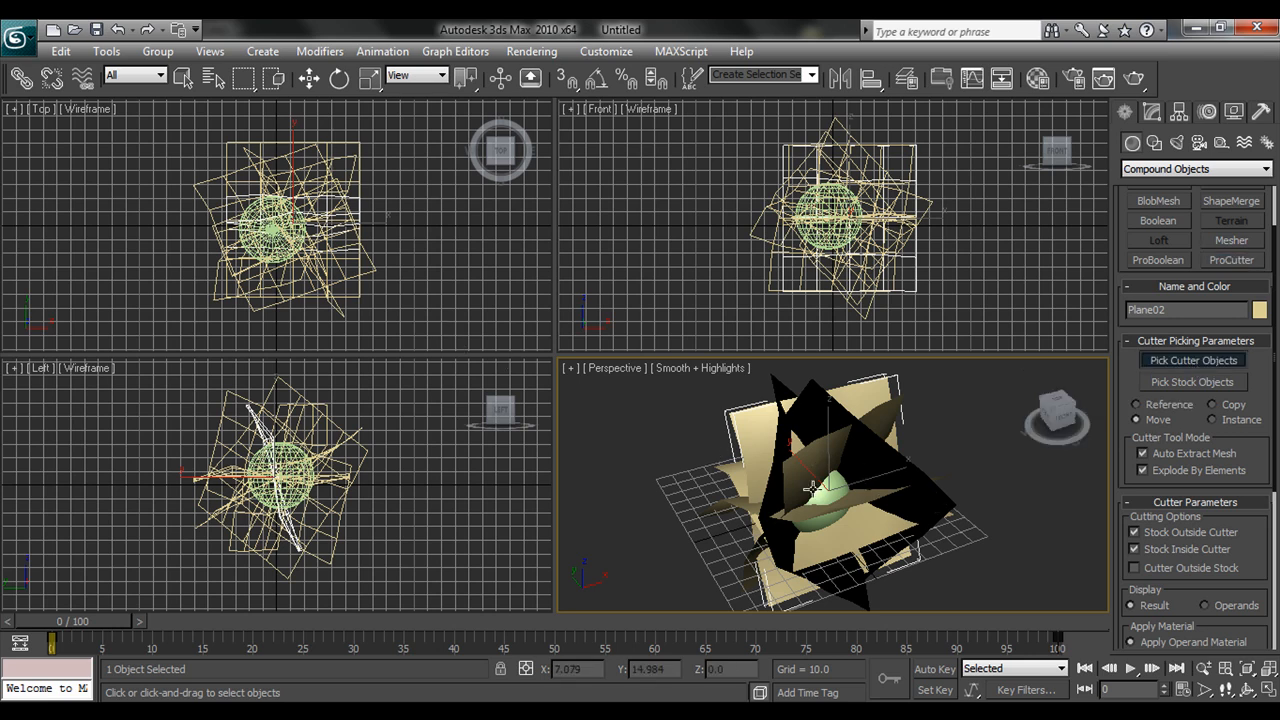
pyautogui.press('h')
pyautogui.moveTo(152, 134); pyautogui.dragTo(154, 102)
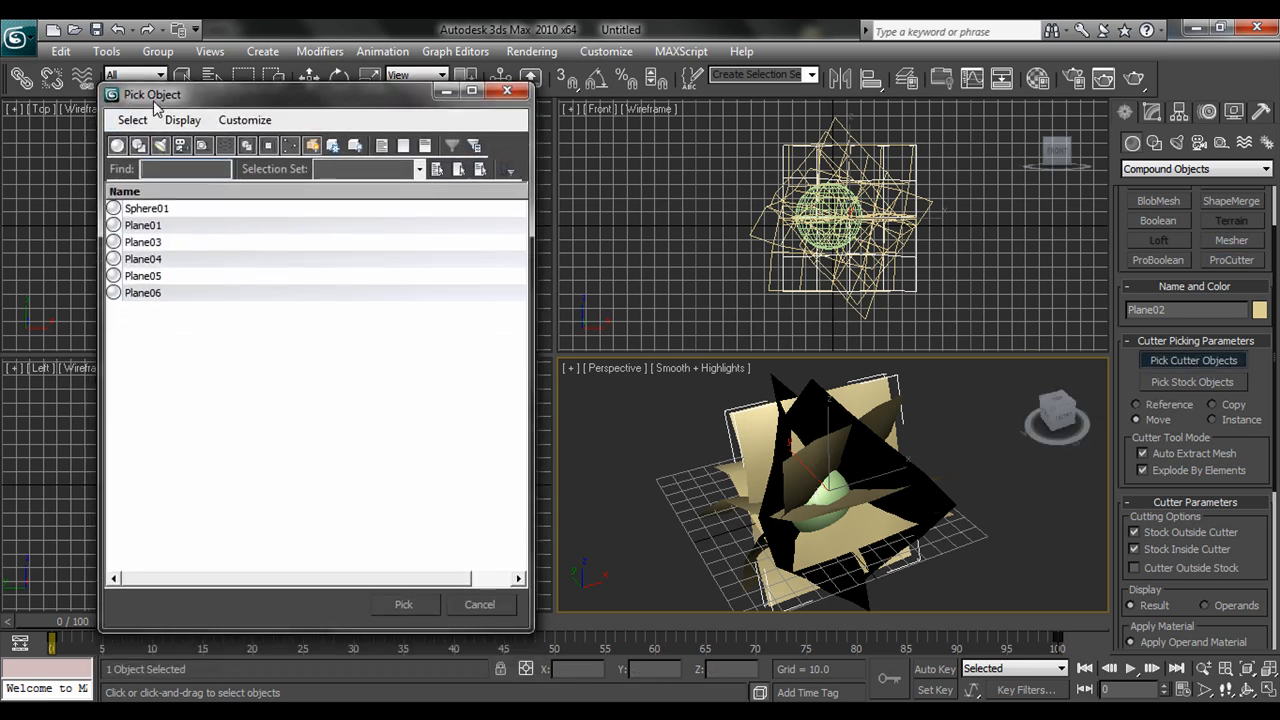
pyautogui.click(148, 226)
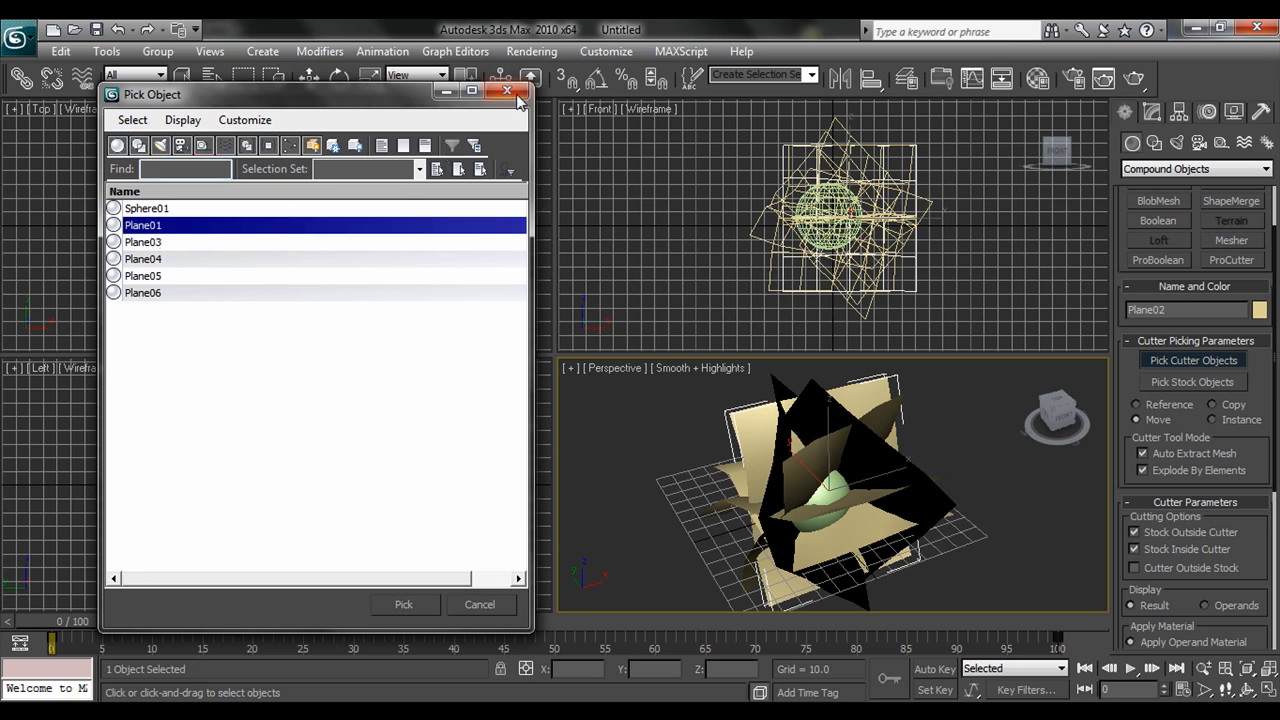
pyautogui.click(507, 92)
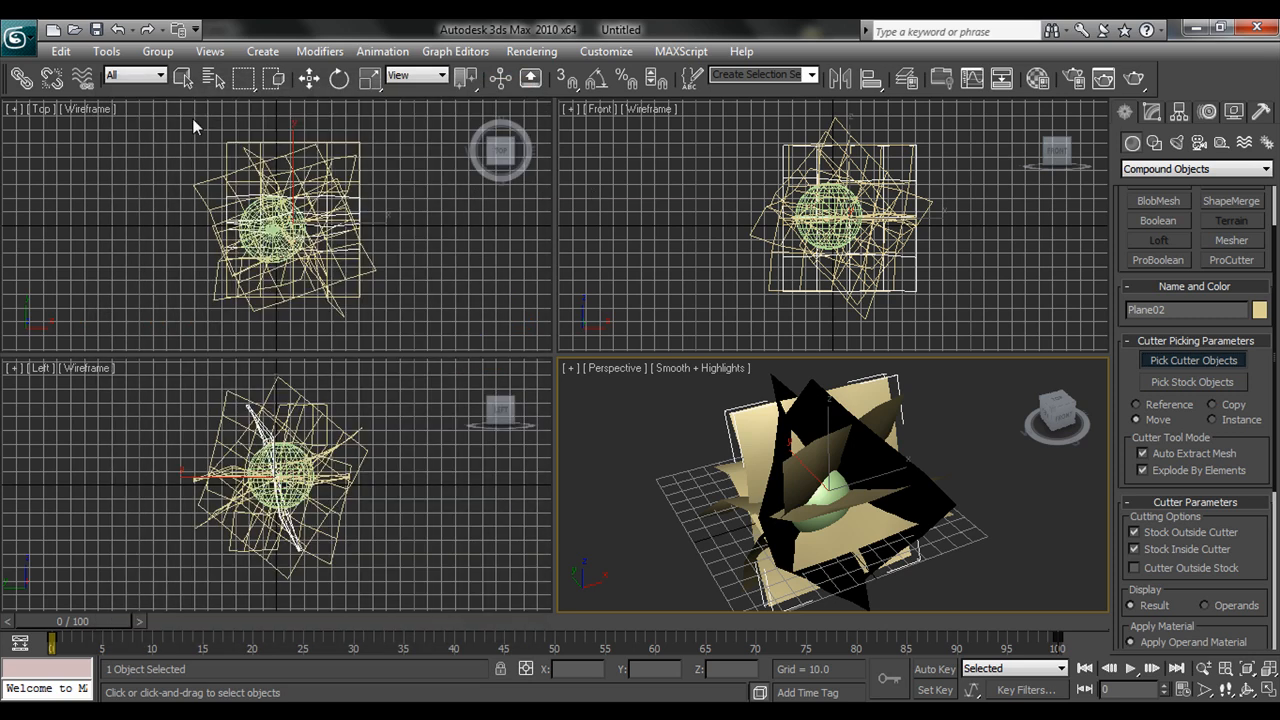
# Pick Plane01 and Plane03 through Plane06 by name as the ProCutter's cutter objects.
pyautogui.click(66, 55)
pyautogui.moveTo(114, 443)
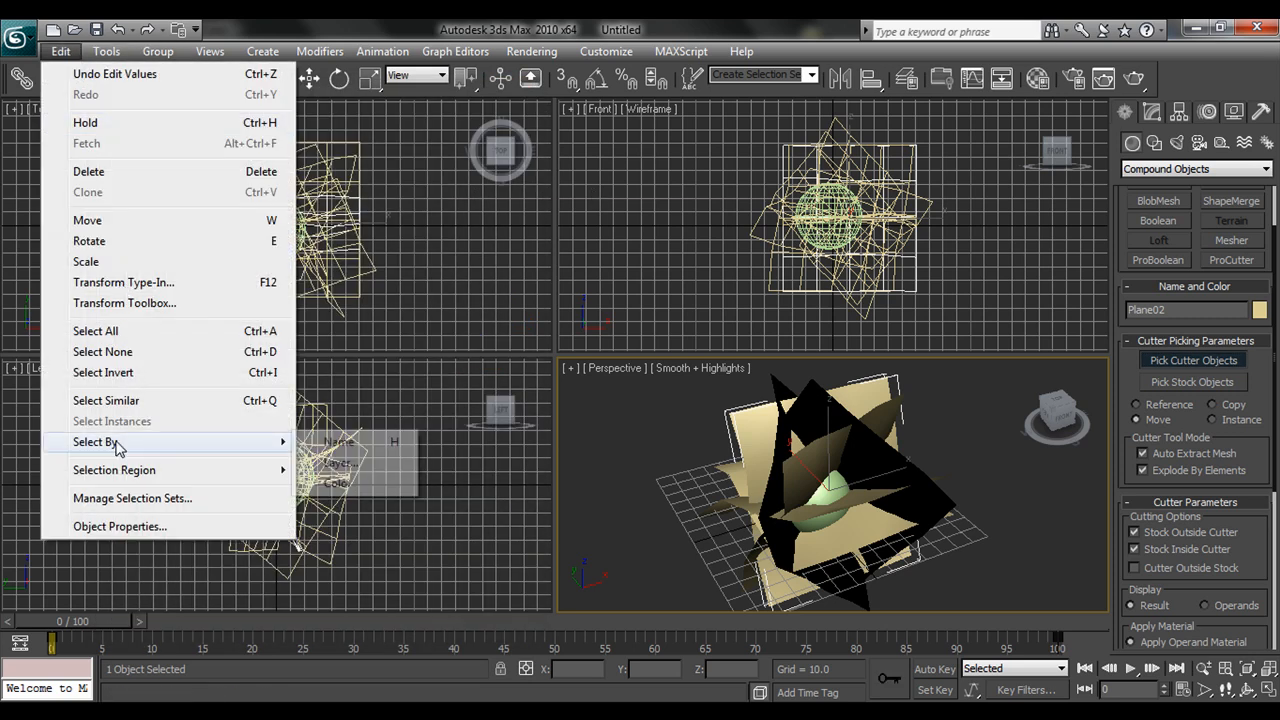
pyautogui.click(326, 450)
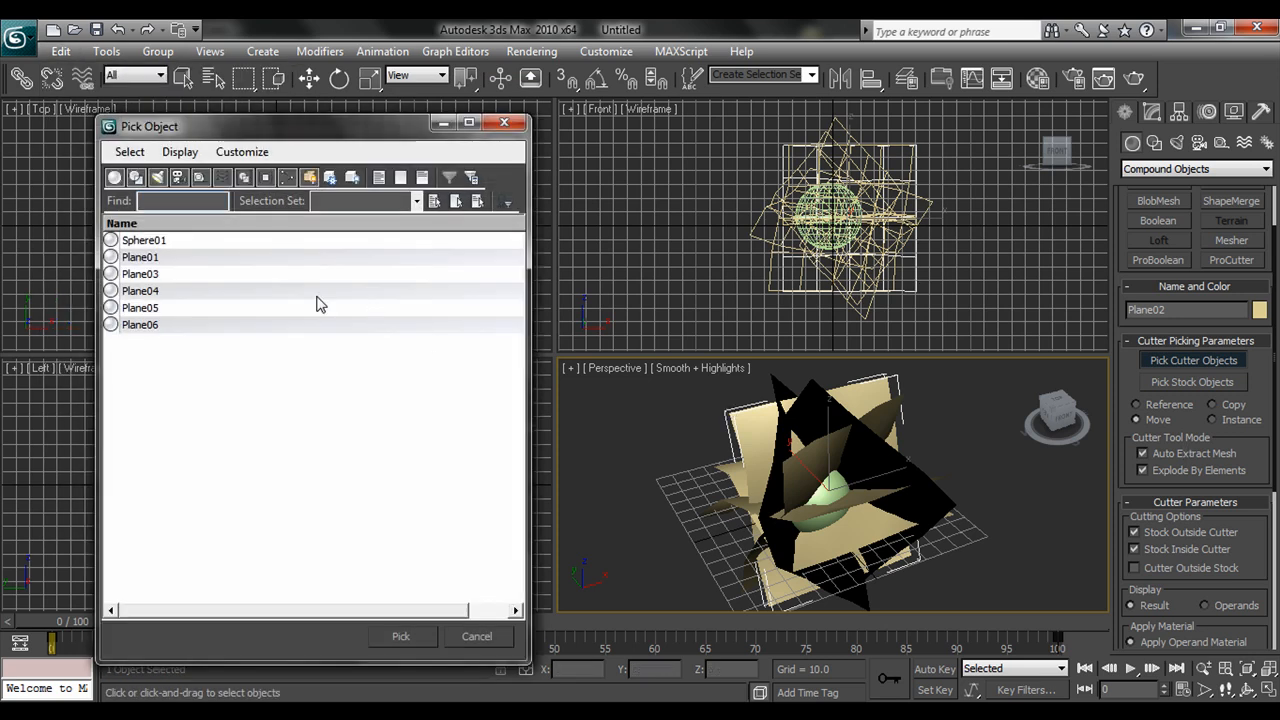
pyautogui.click(140, 257)
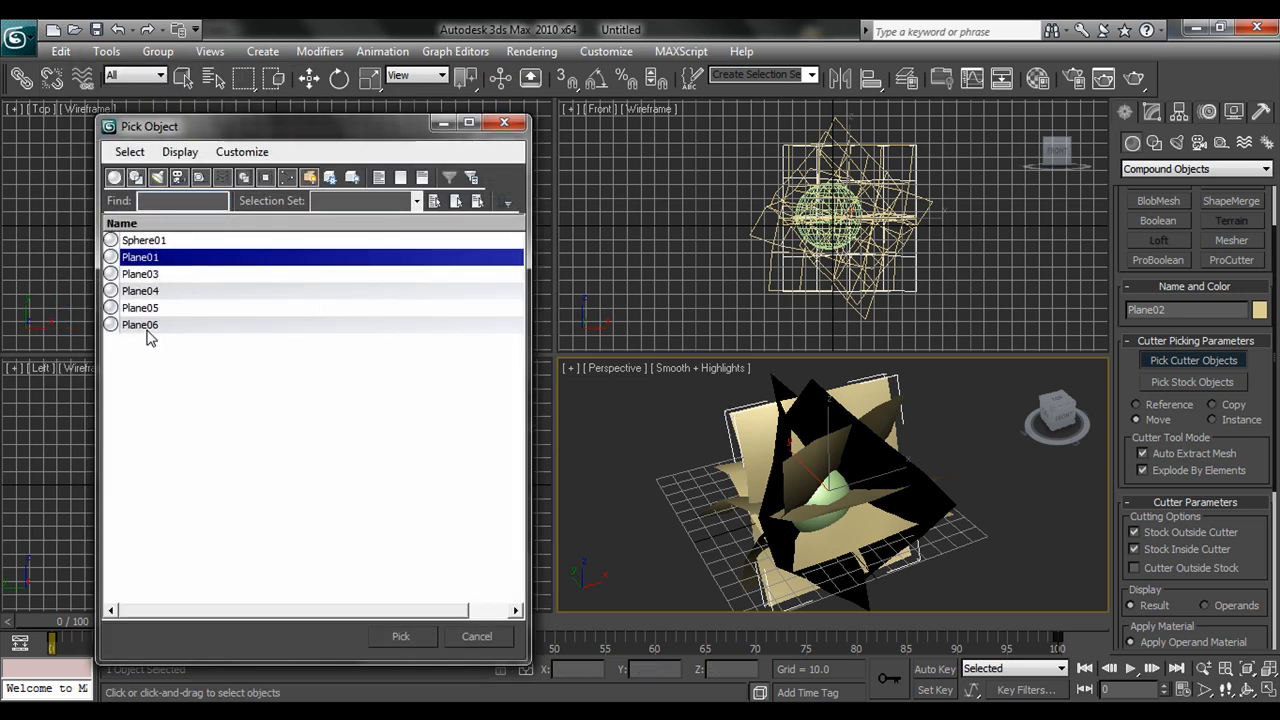
pyautogui.keyDown('shift'); pyautogui.click(146, 328); pyautogui.keyUp('shift')
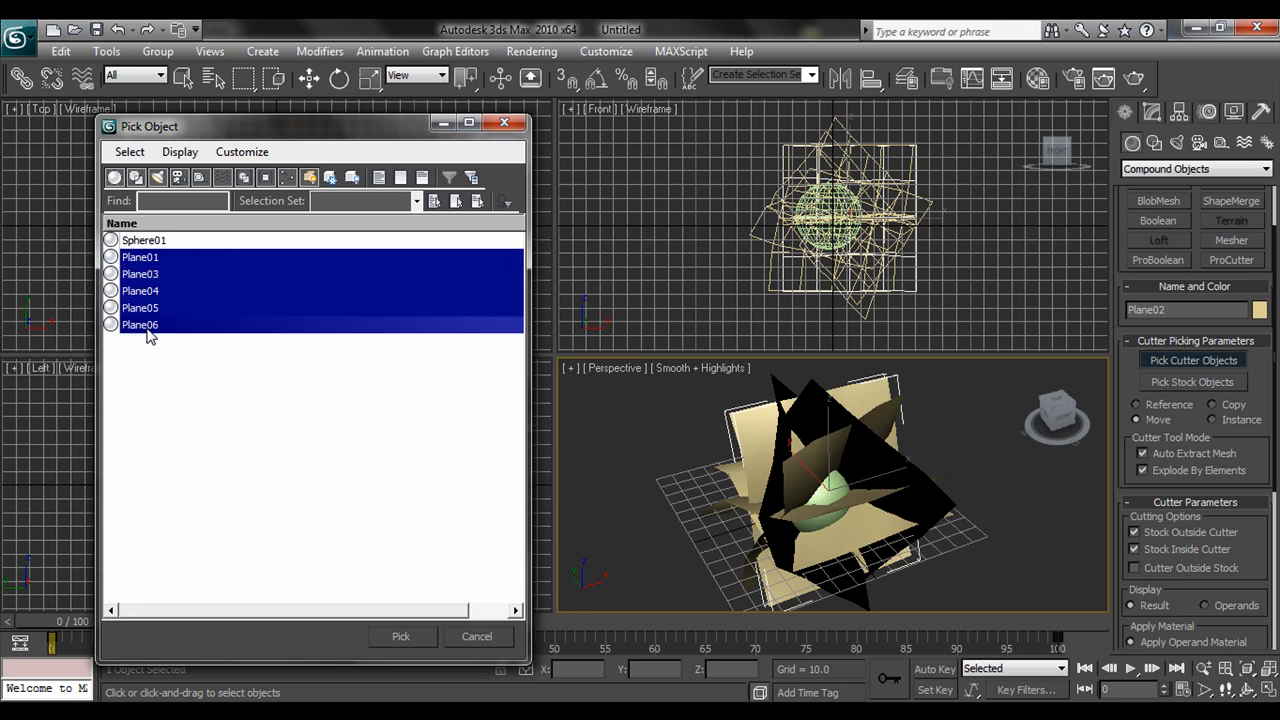
pyautogui.moveTo(191, 129); pyautogui.dragTo(188, 61)
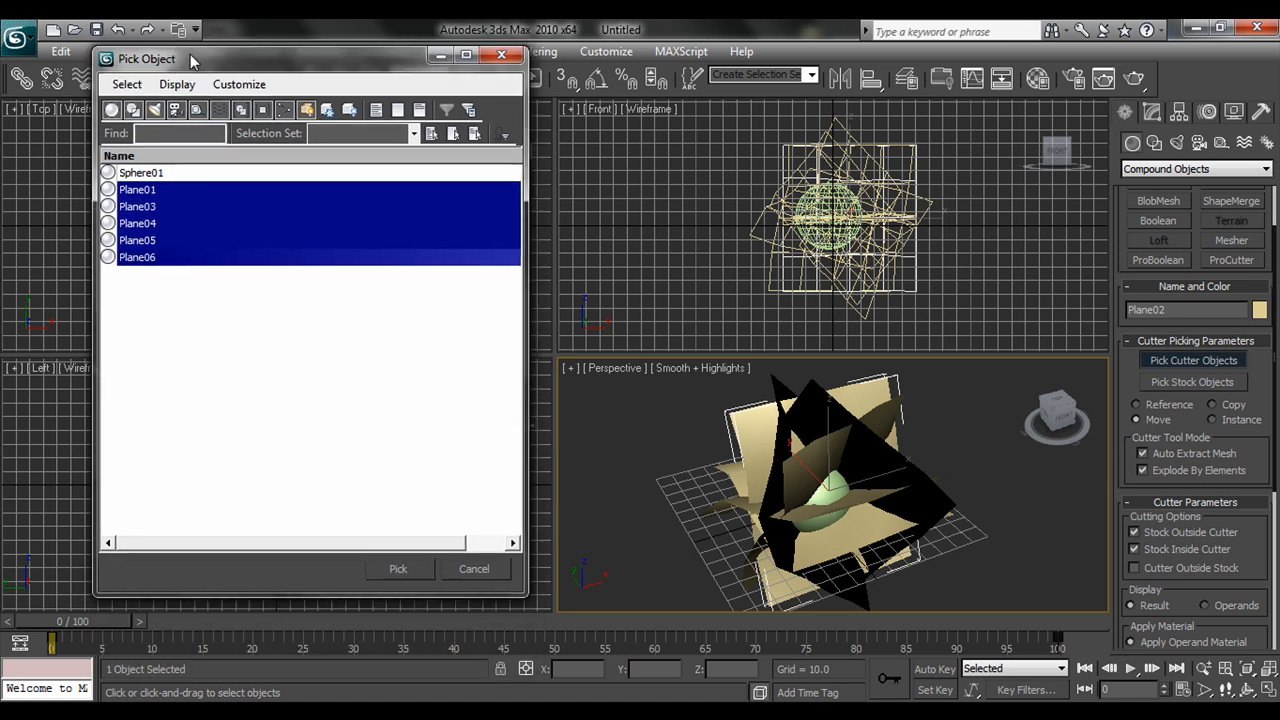
pyautogui.click(397, 569)
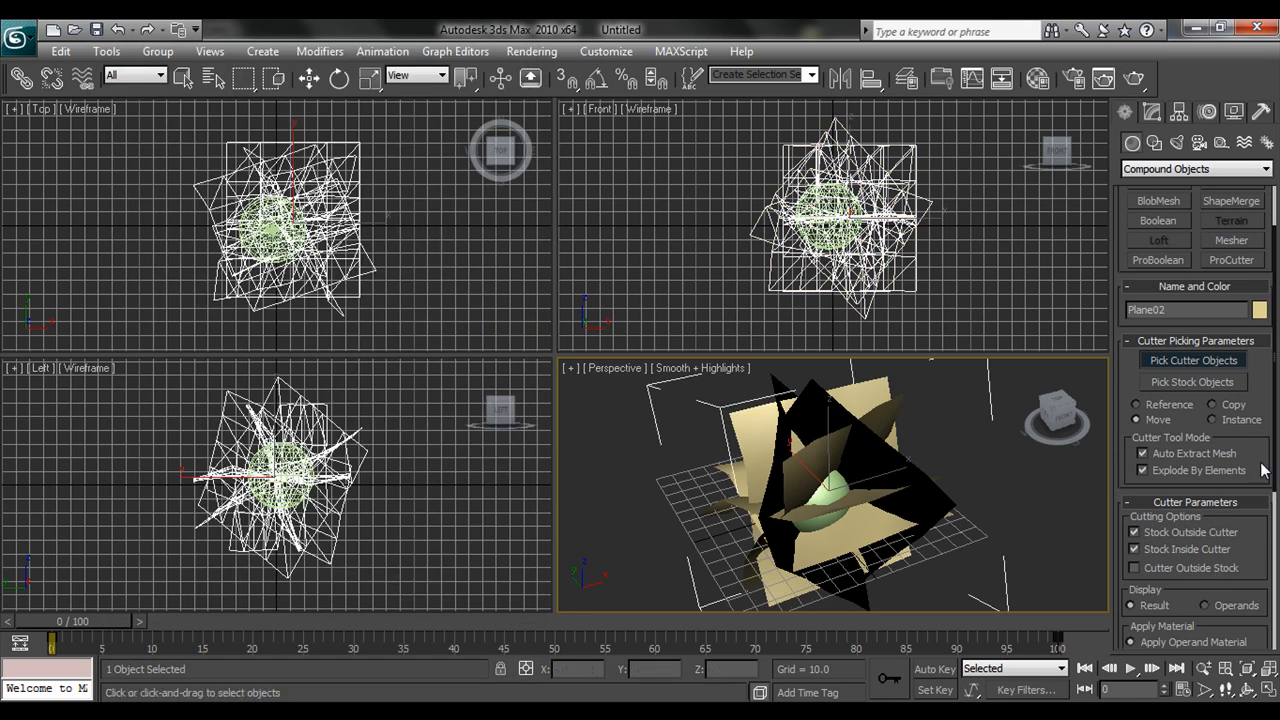
# Pick Sphere01 by name as the ProCutter's stock object to cut it into separate fragments.
pyautogui.click(1194, 381)
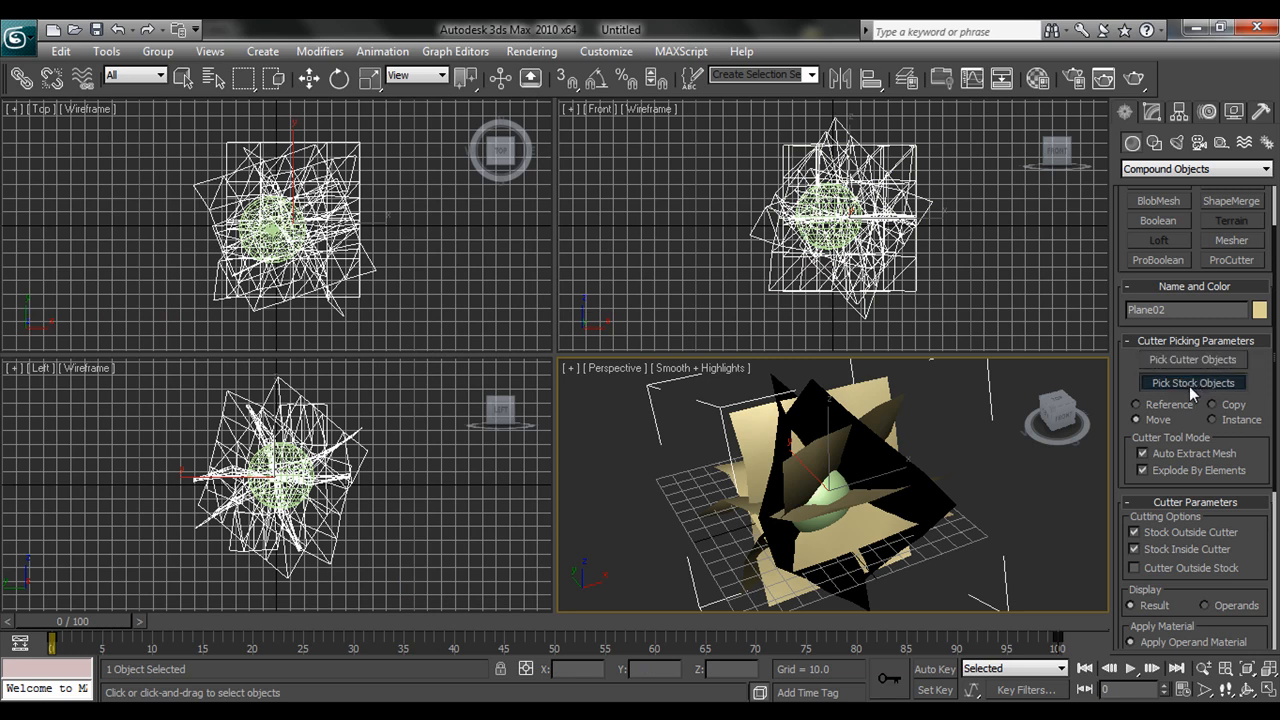
pyautogui.press('h')
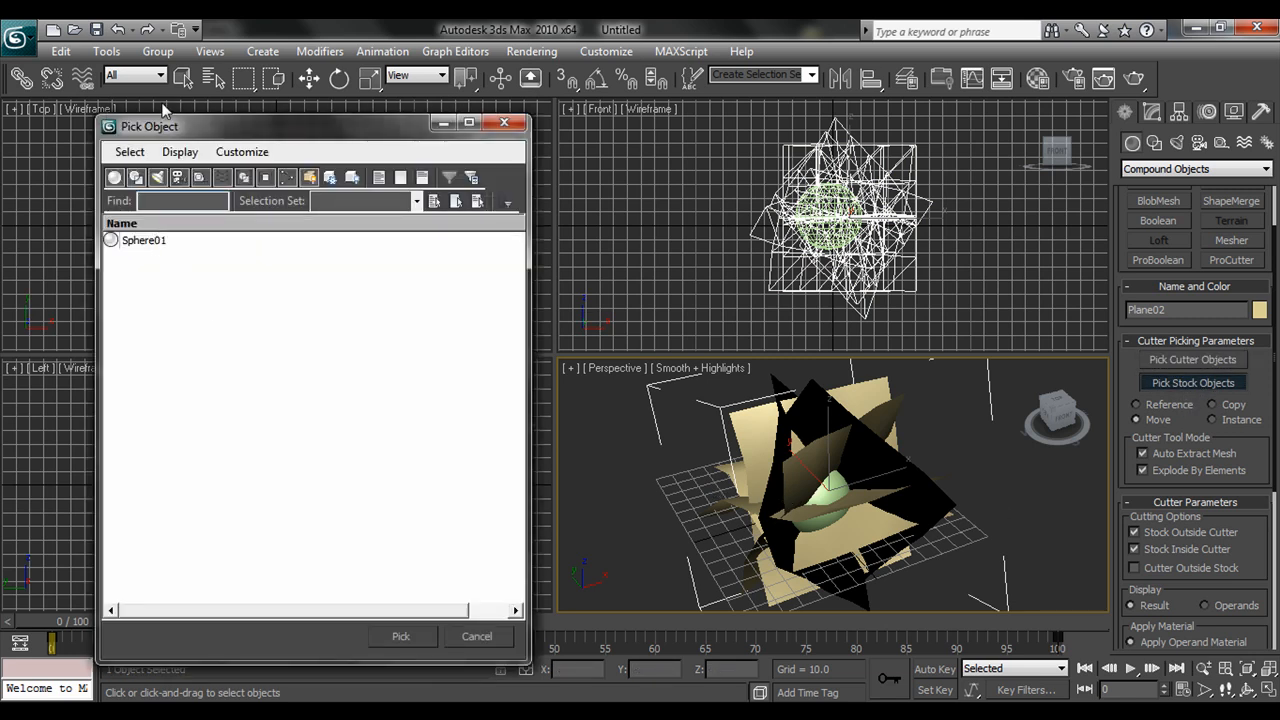
pyautogui.moveTo(163, 124); pyautogui.dragTo(163, 58)
pyautogui.click(150, 175)
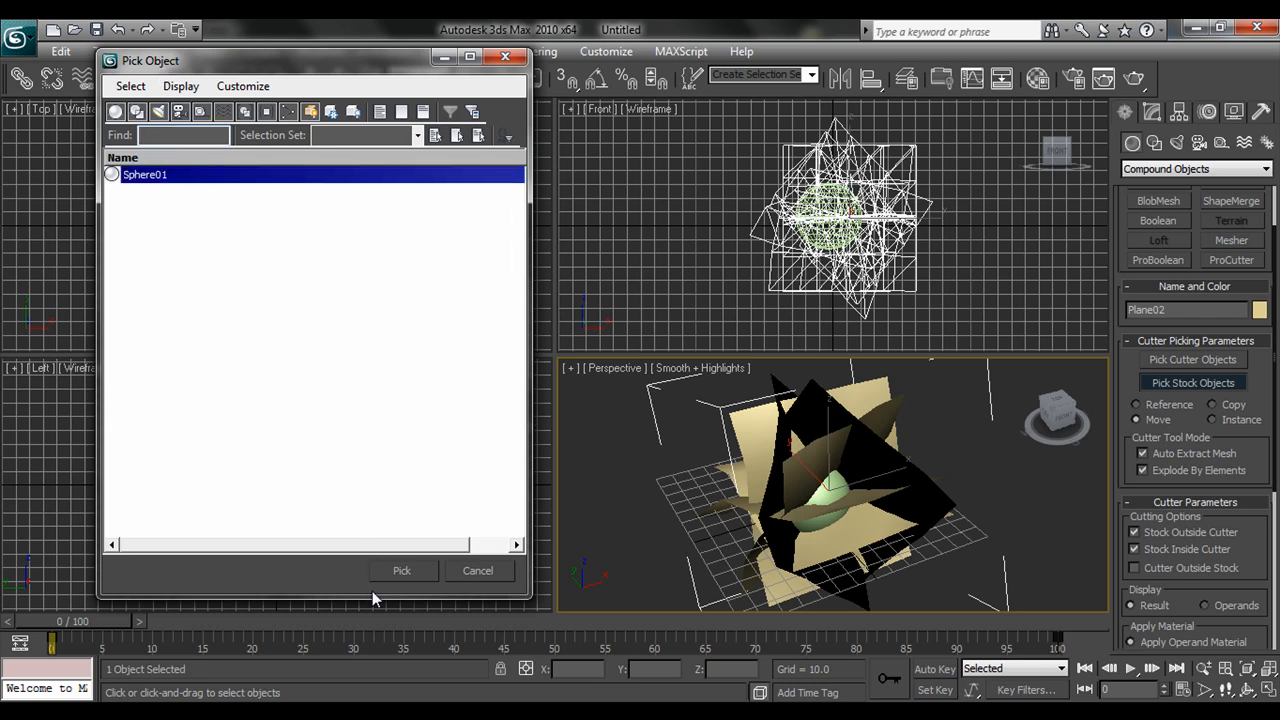
pyautogui.click(406, 570)
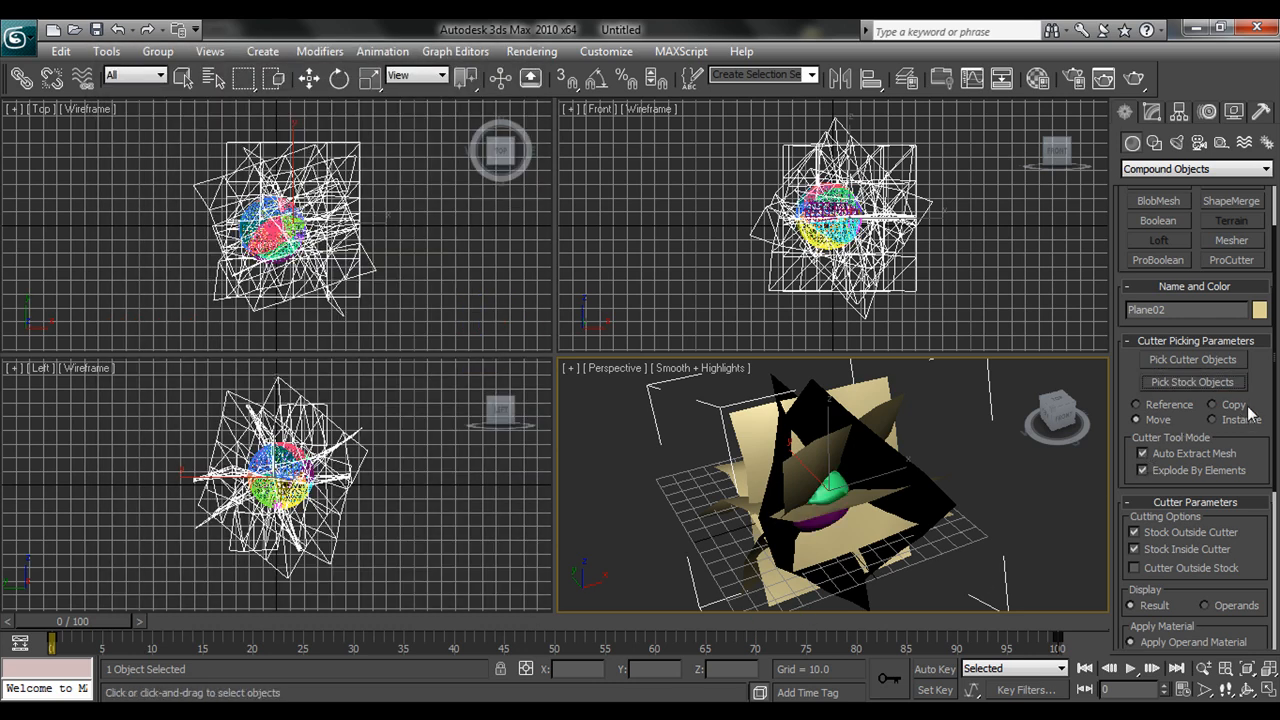
pyautogui.scroll(-1, 1253, 395)
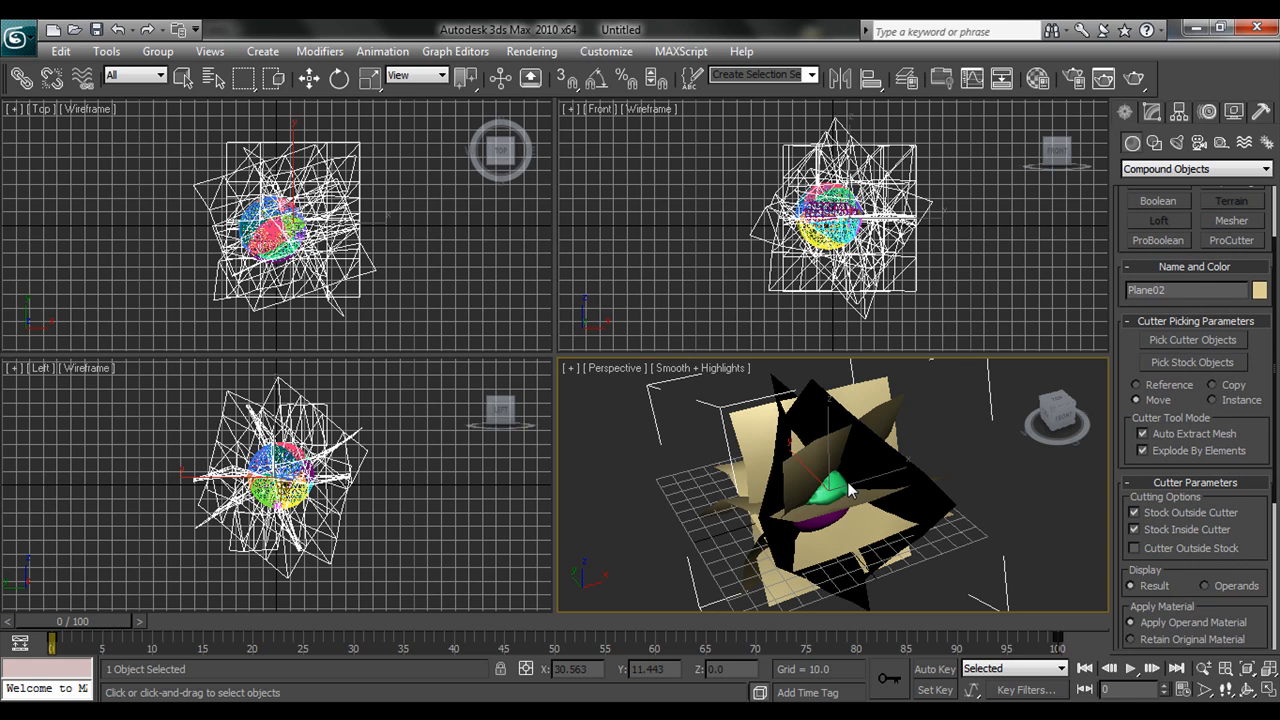
# Delete the combined cutter planes, leaving only the coloured sphere fragments in the scene.
pyautogui.press('w')
pyautogui.press('Delete')
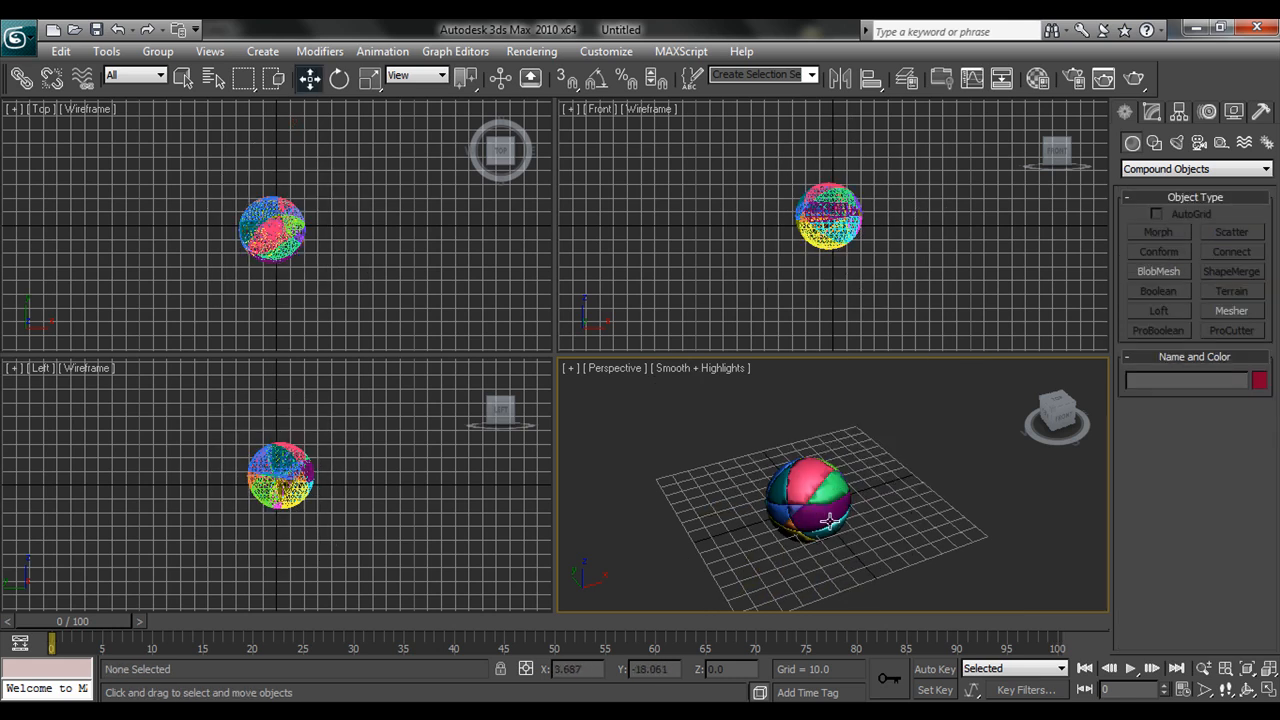
pyautogui.moveTo(829, 519)
pyautogui.keyDown('alt'); pyautogui.mouseDown(button='middle')
pyautogui.moveTo(842, 525)
pyautogui.moveTo(808, 548)
pyautogui.moveTo(824, 535)
pyautogui.mouseUp(button='middle'); pyautogui.keyUp('alt')
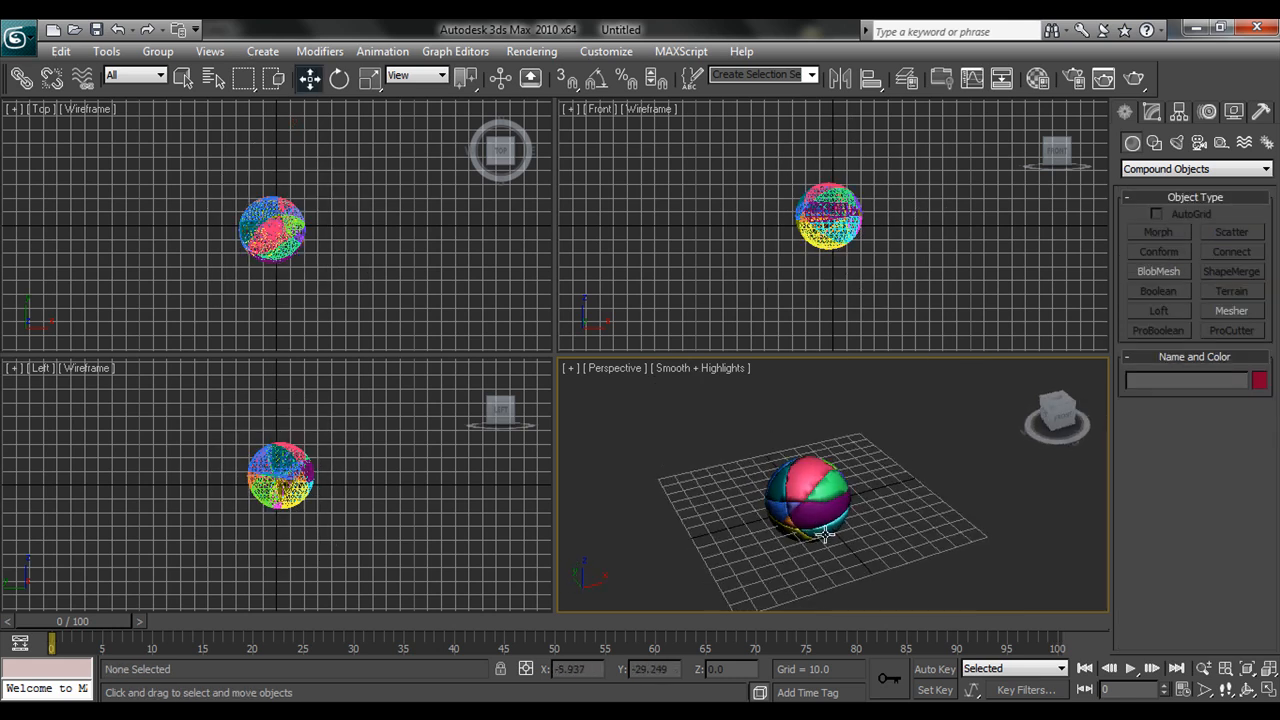
pyautogui.press('q')
pyautogui.scroll(5, 972, 505)
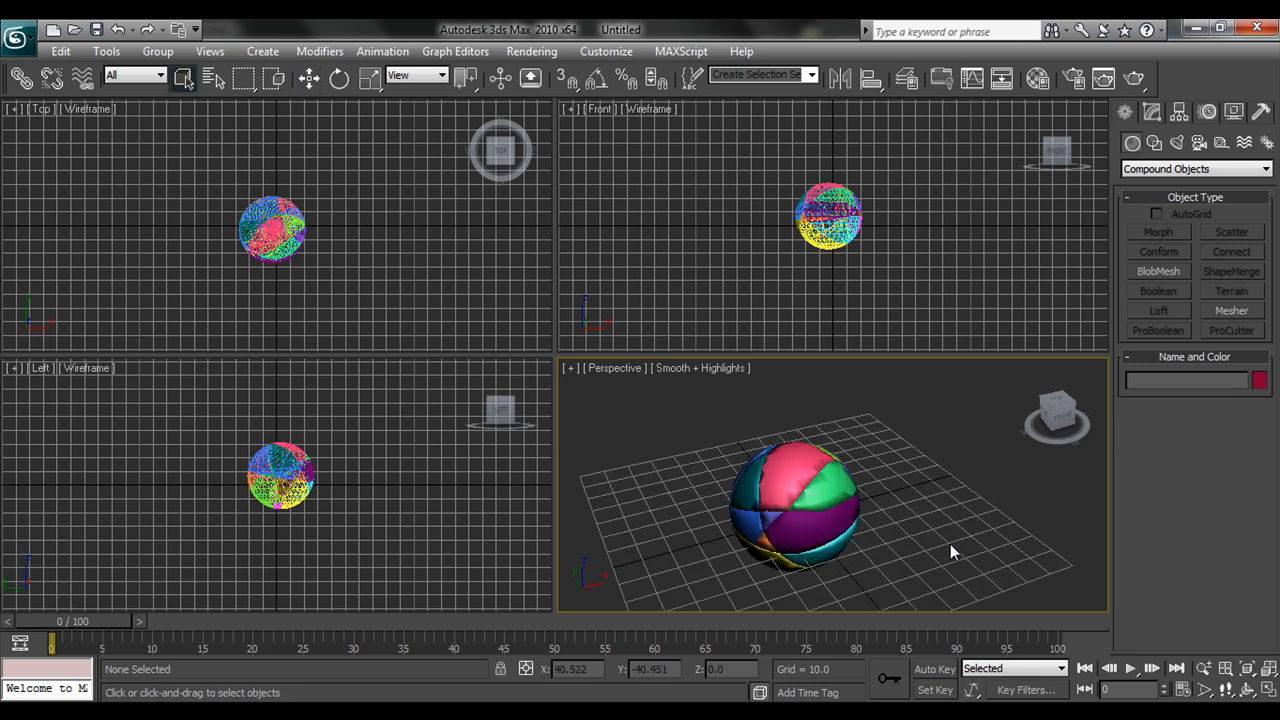
# Select the green fragment of the sphere and render the Perspective view to inspect the cuts.
pyautogui.click(862, 460)
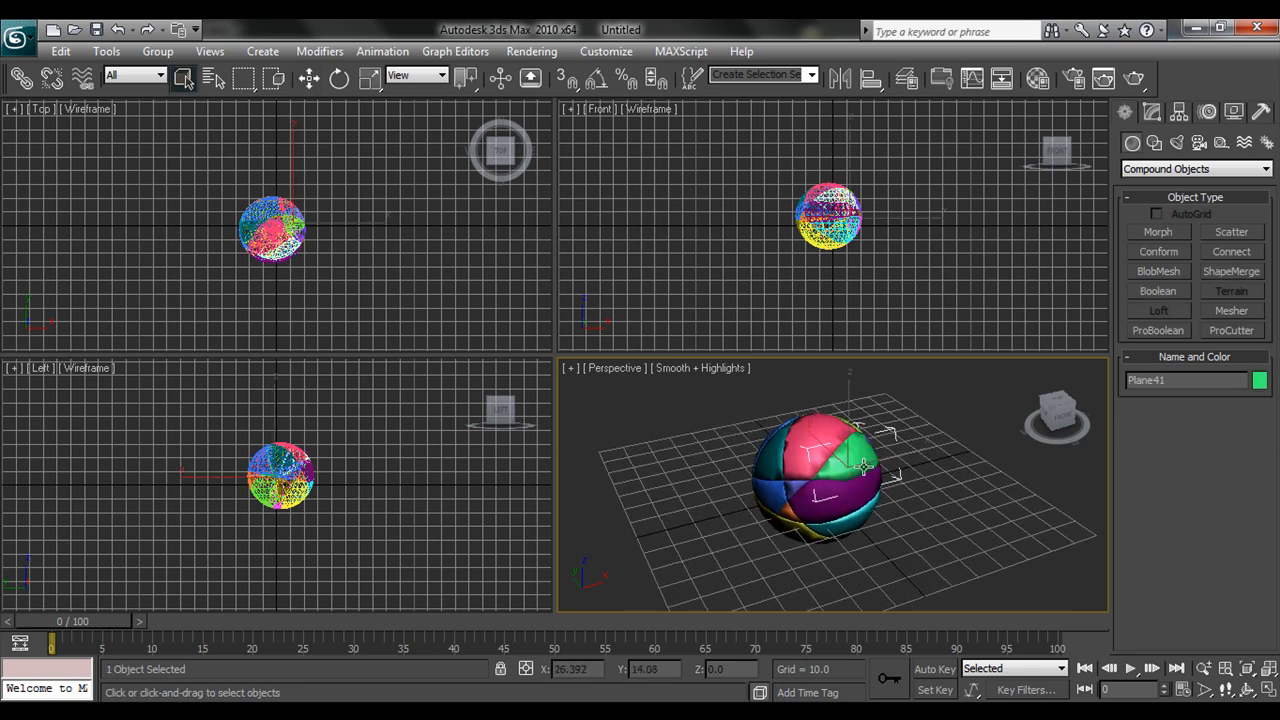
pyautogui.scroll(3, 851, 510)
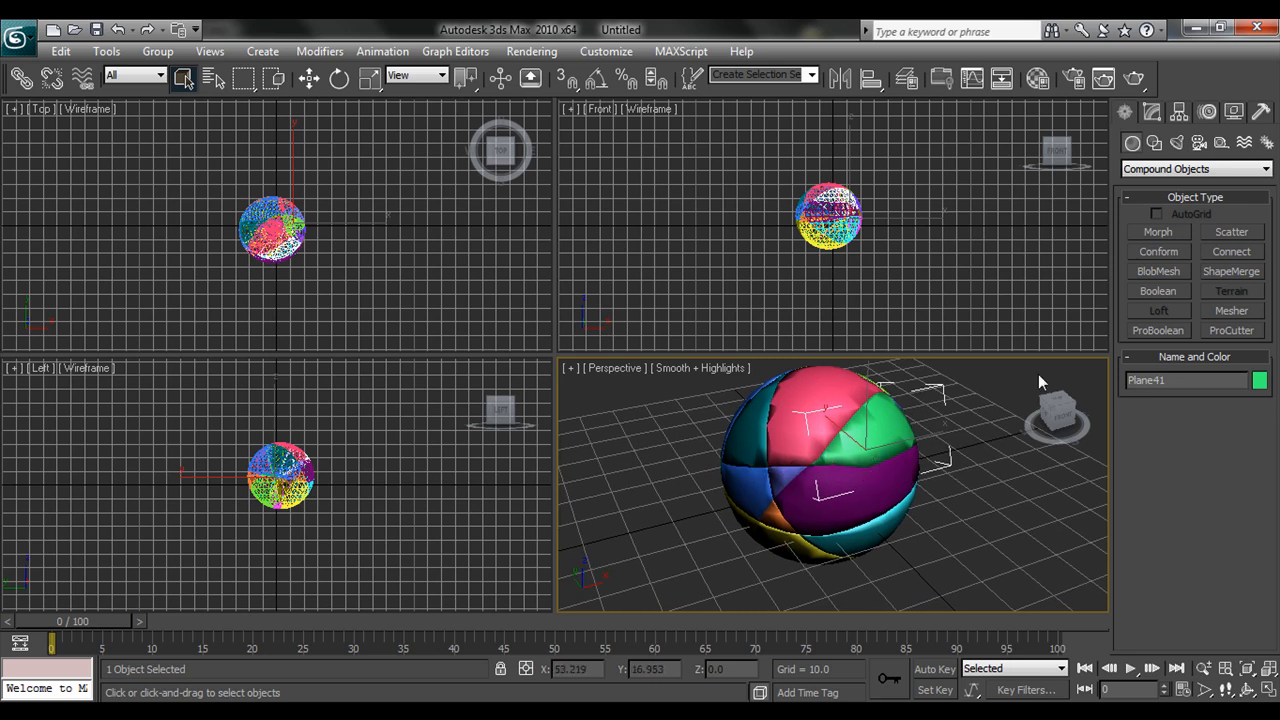
pyautogui.click(1136, 88)
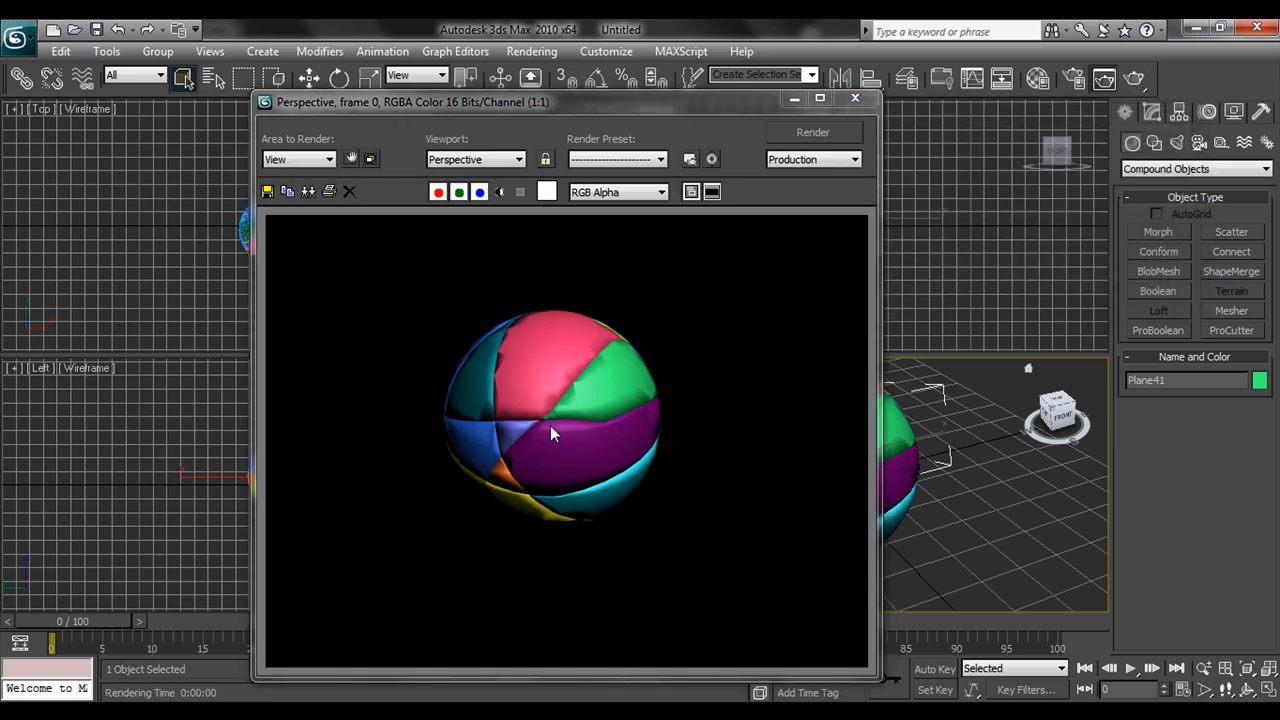
pyautogui.click(856, 99)
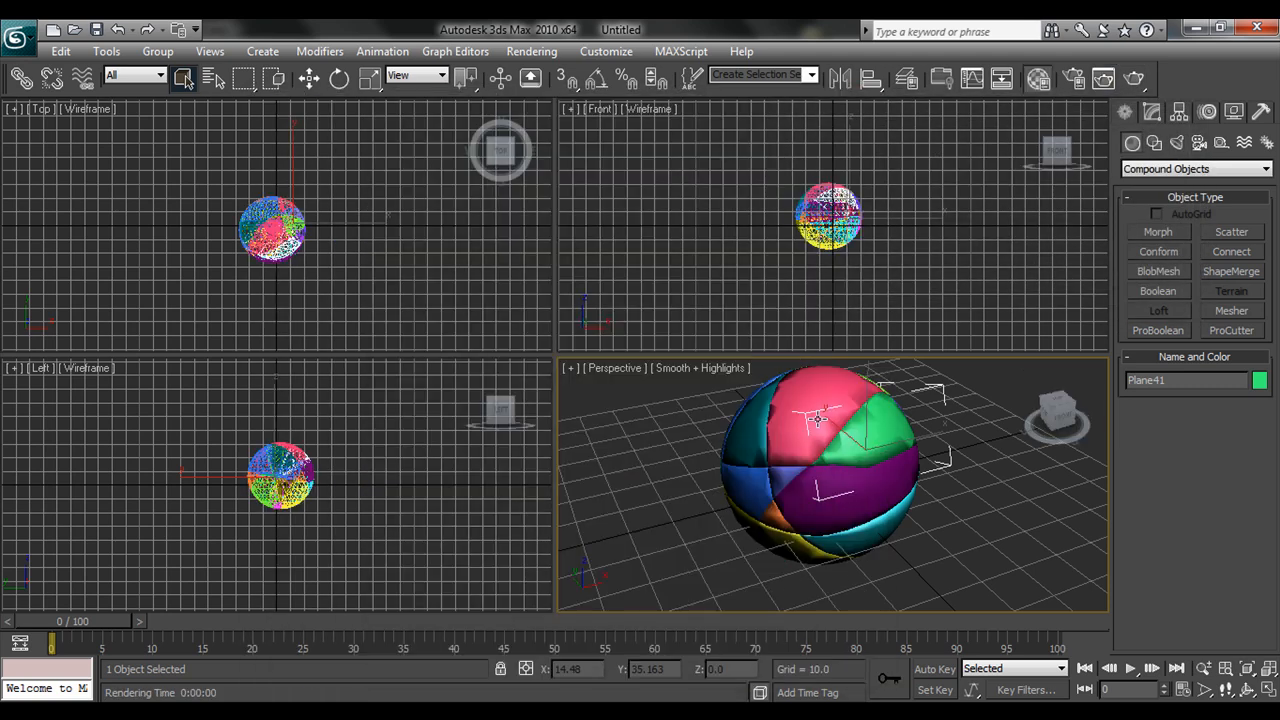
# Assign the 01 - Default material to all of the sphere fragments.
pyautogui.press('m')
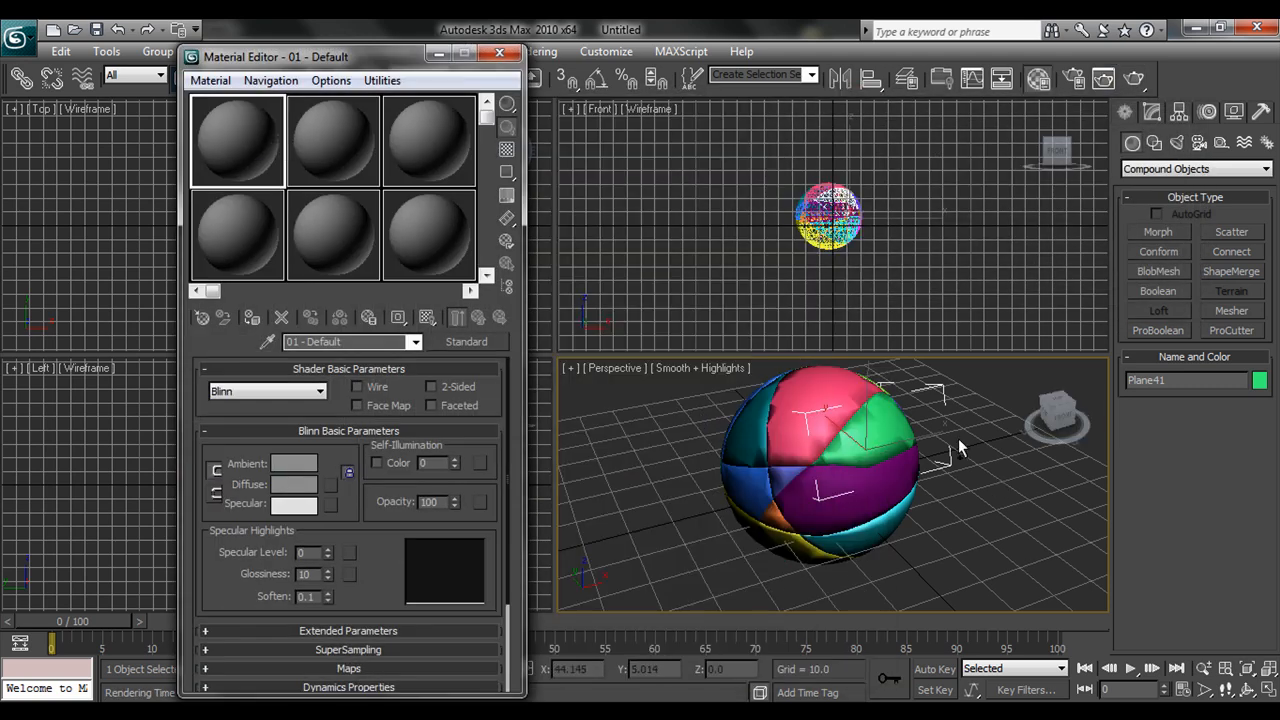
pyautogui.hotkey('ctrl', 'a')
pyautogui.moveTo(231, 141); pyautogui.dragTo(840, 440)
pyautogui.click(598, 402)
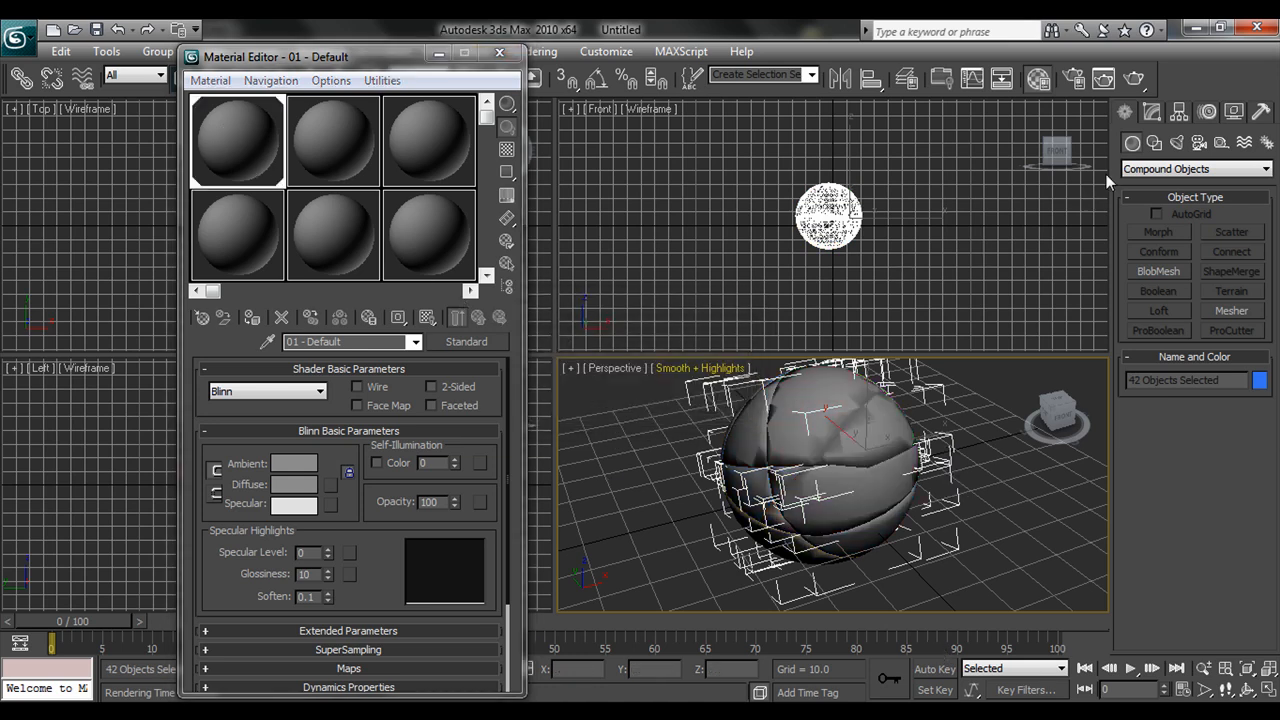
# Render the Perspective view to check the grey fragments and clear the selection.
pyautogui.click(1135, 80)
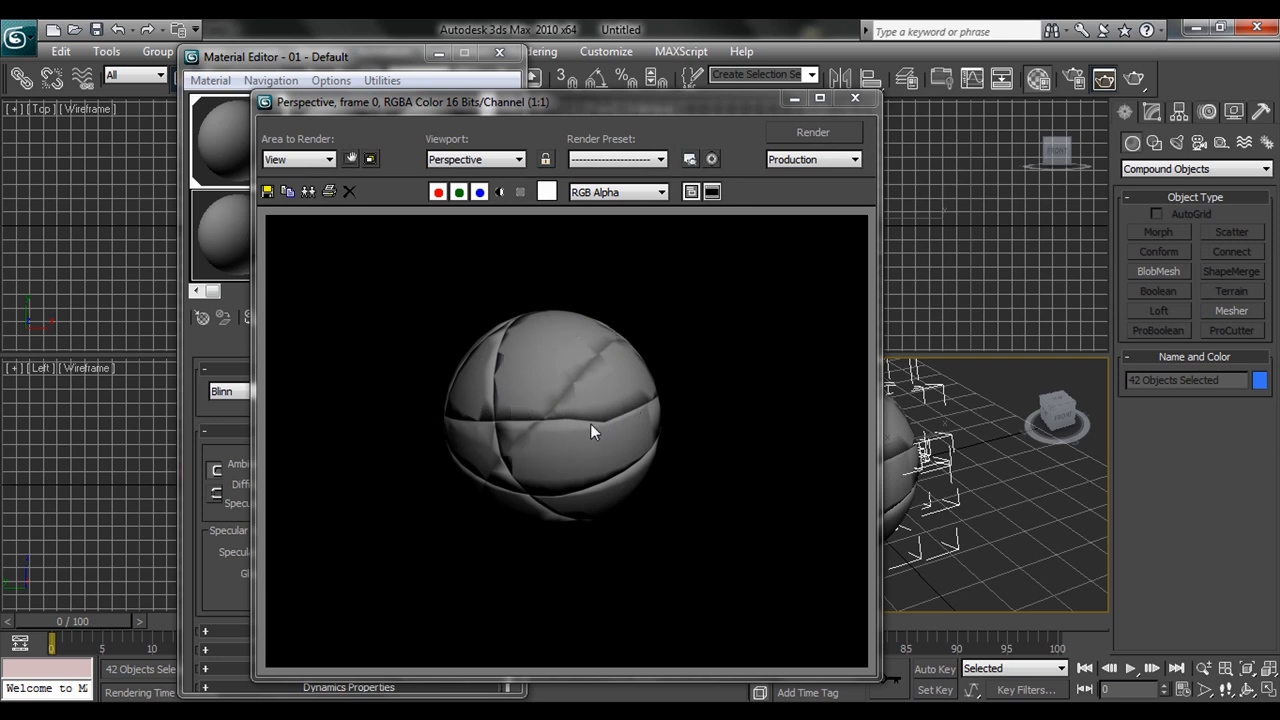
pyautogui.click(850, 99)
pyautogui.click(987, 488)
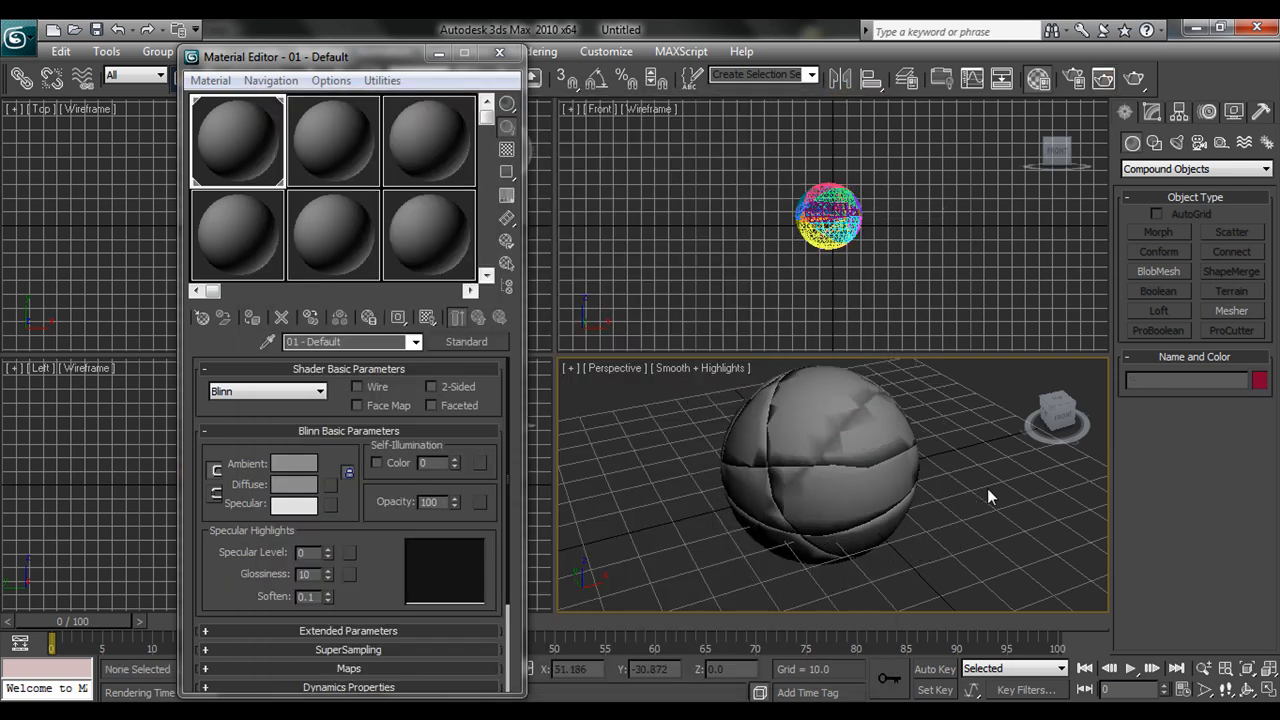
# Close the Material Editor and select the sphere fragment Plane41.
pyautogui.scroll(-2, 987, 488)
pyautogui.moveTo(976, 489); pyautogui.dragTo(967, 470, button='middle')
pyautogui.scroll(-4, 930, 479)
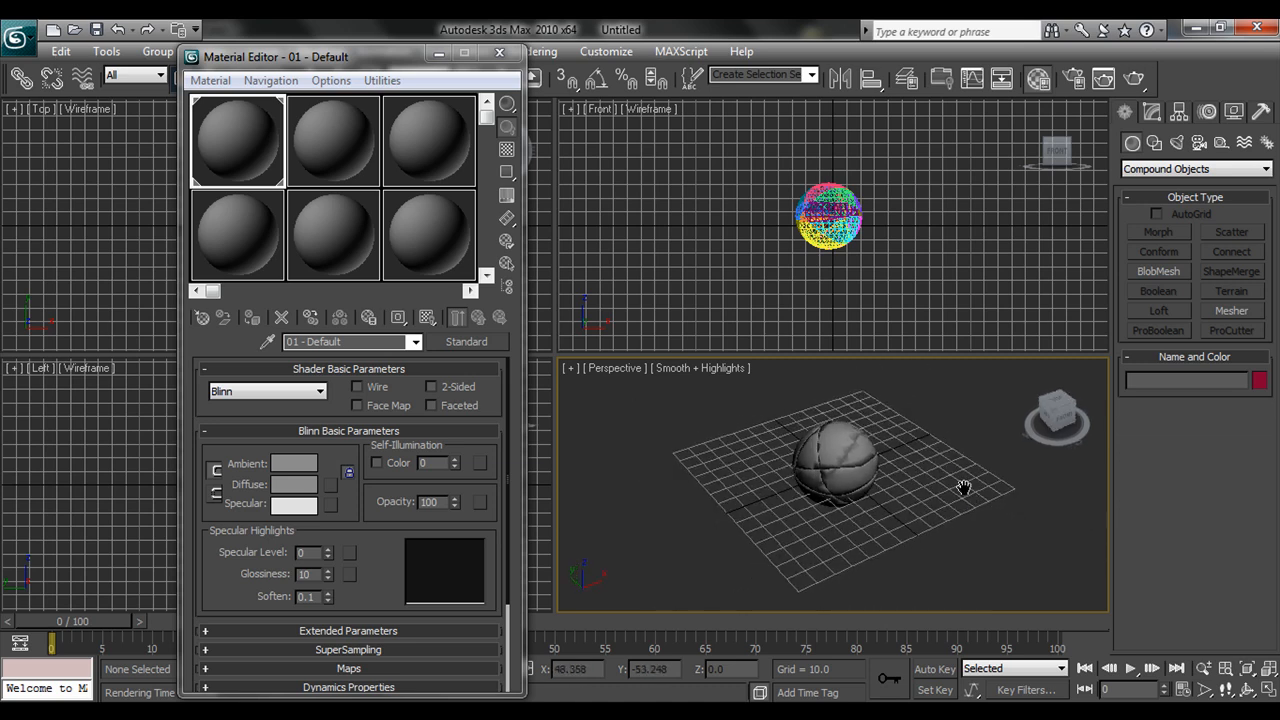
pyautogui.scroll(5, 963, 488)
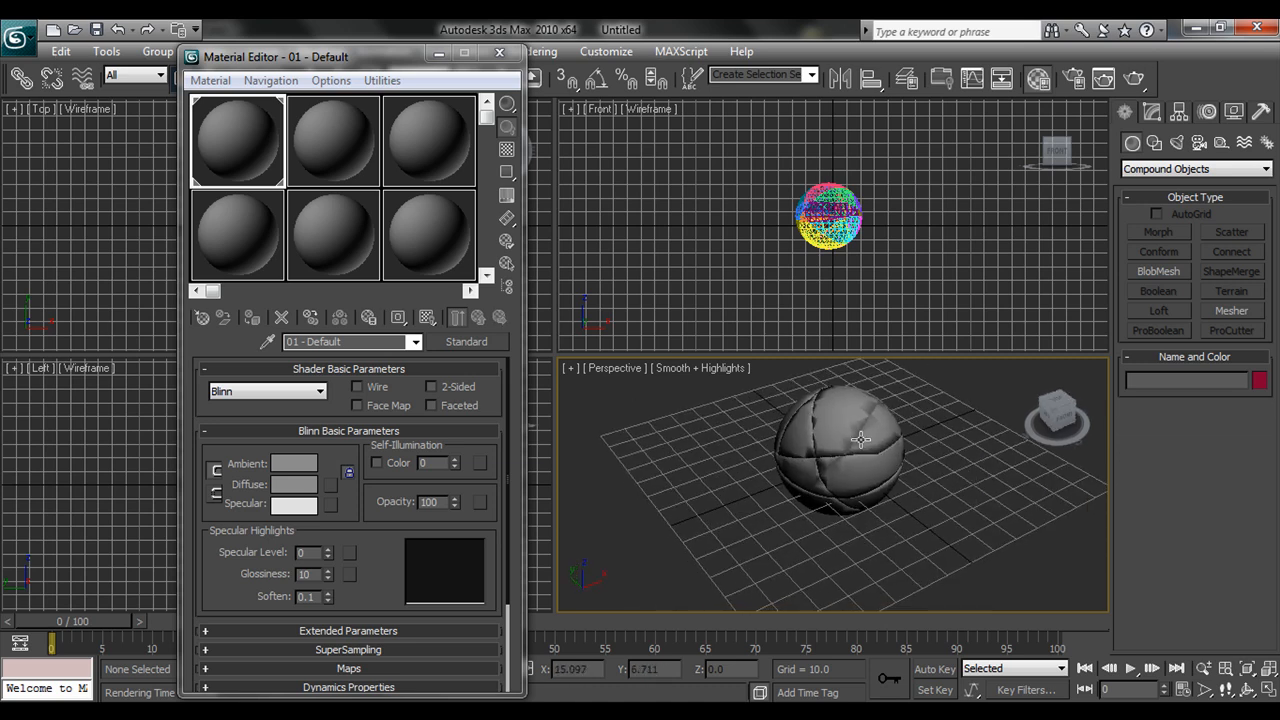
pyautogui.click(497, 53)
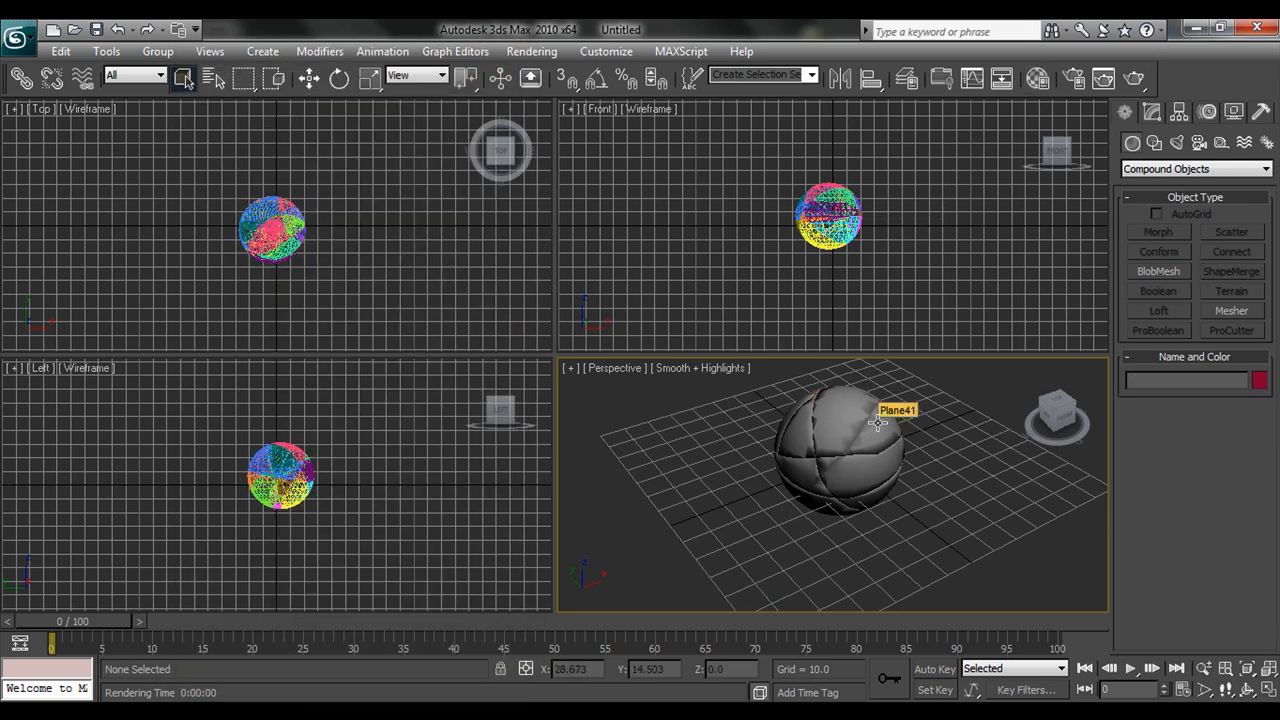
pyautogui.click(876, 422)
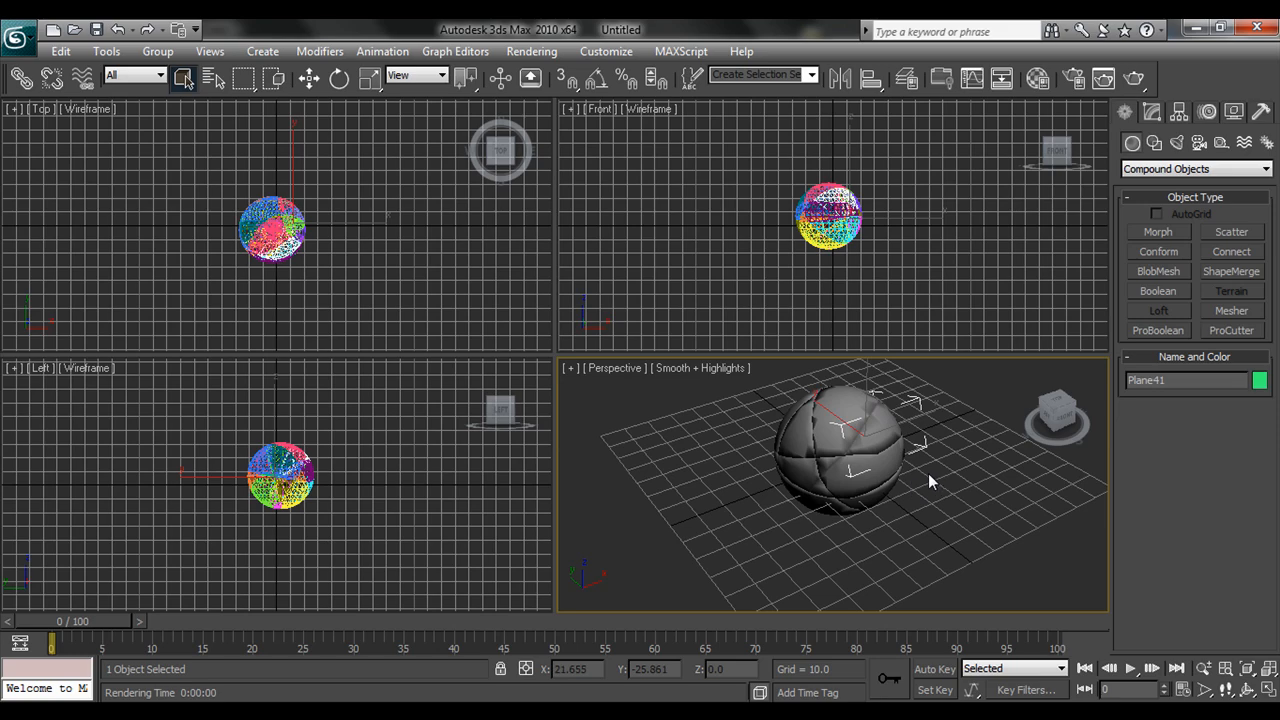
# Switch to After Effects, play the Gold Explosion composition and scrub back to its first second.
pyautogui.click(725, 534)
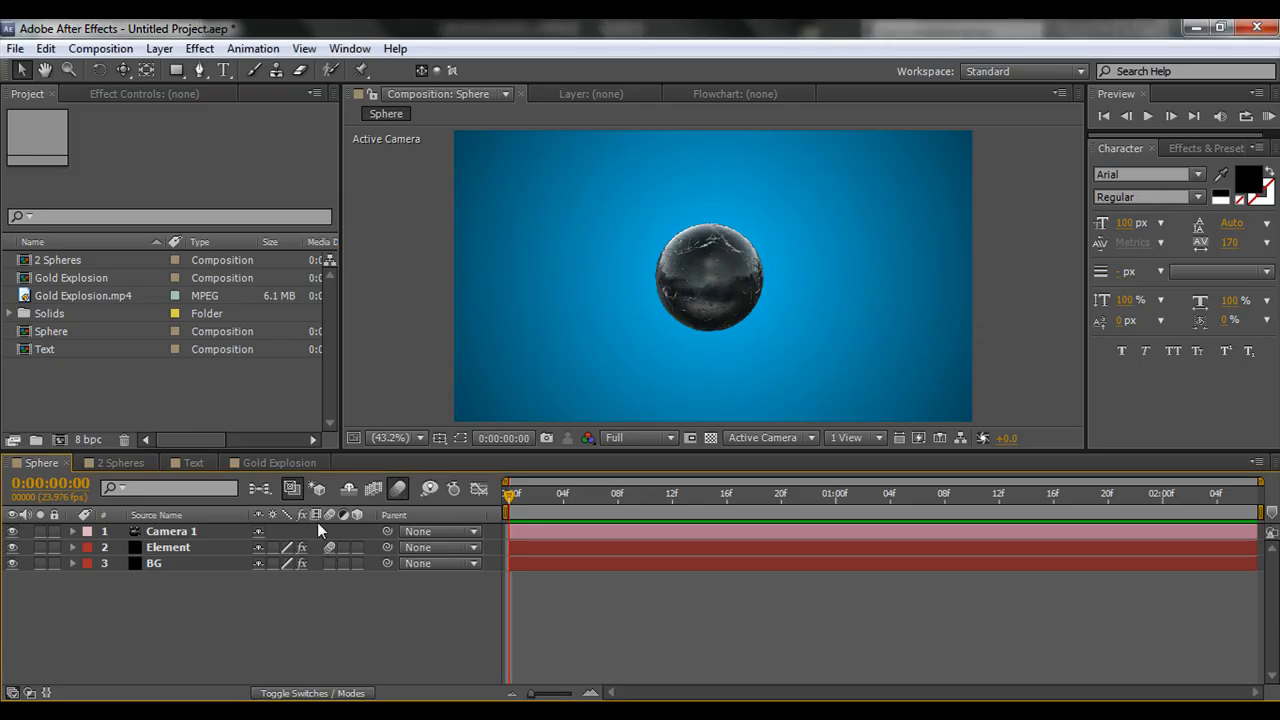
pyautogui.click(275, 463)
pyautogui.moveTo(515, 505); pyautogui.dragTo(523, 530)
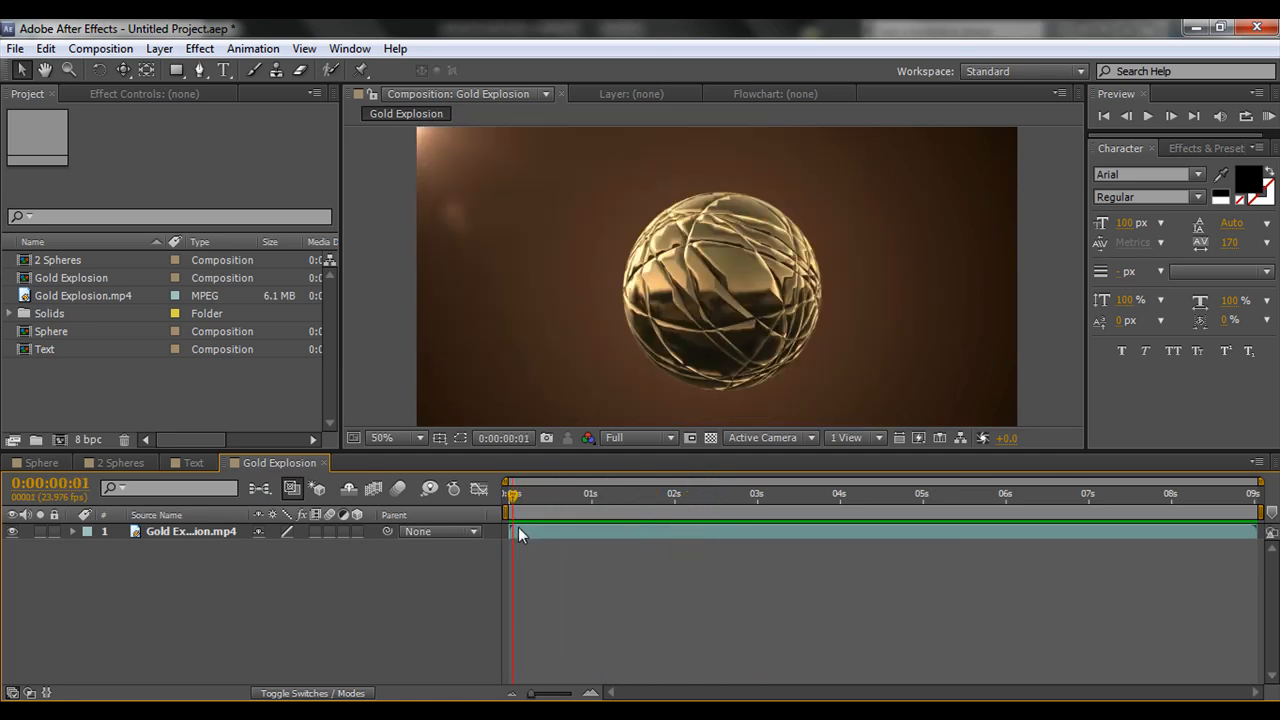
pyautogui.press('space')
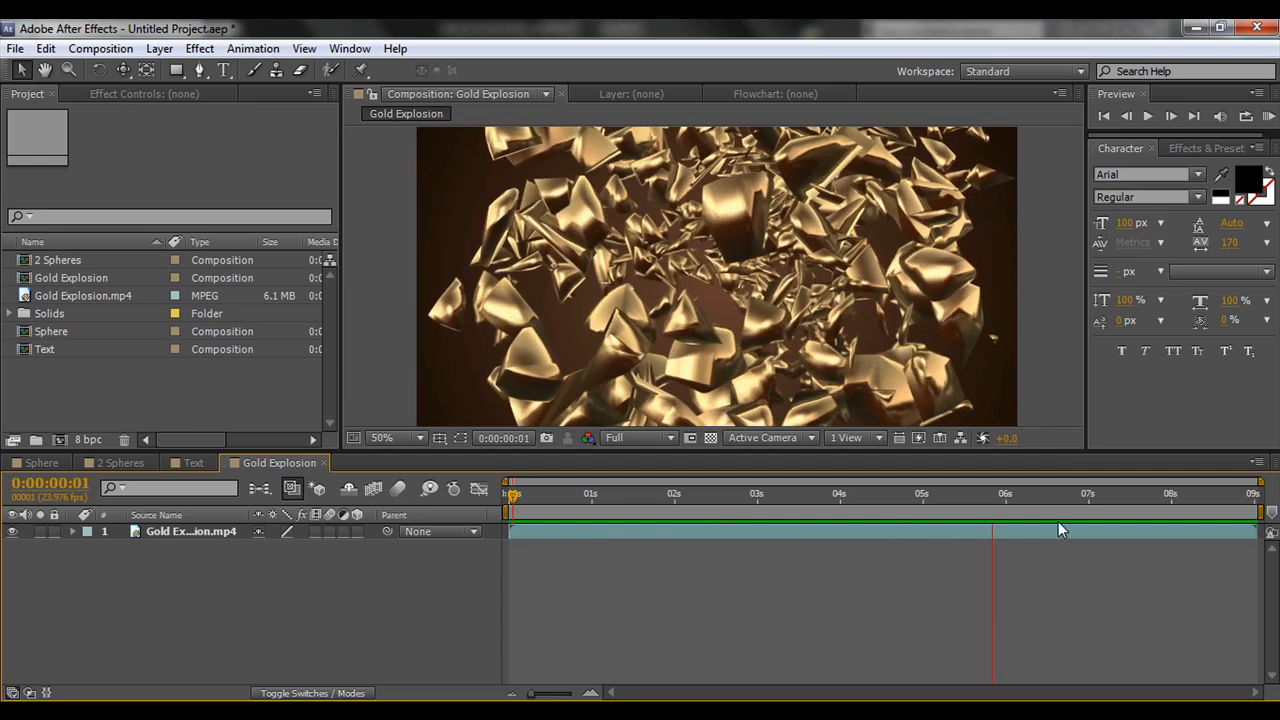
pyautogui.press('space')
pyautogui.moveTo(1088, 506); pyautogui.dragTo(583, 548)
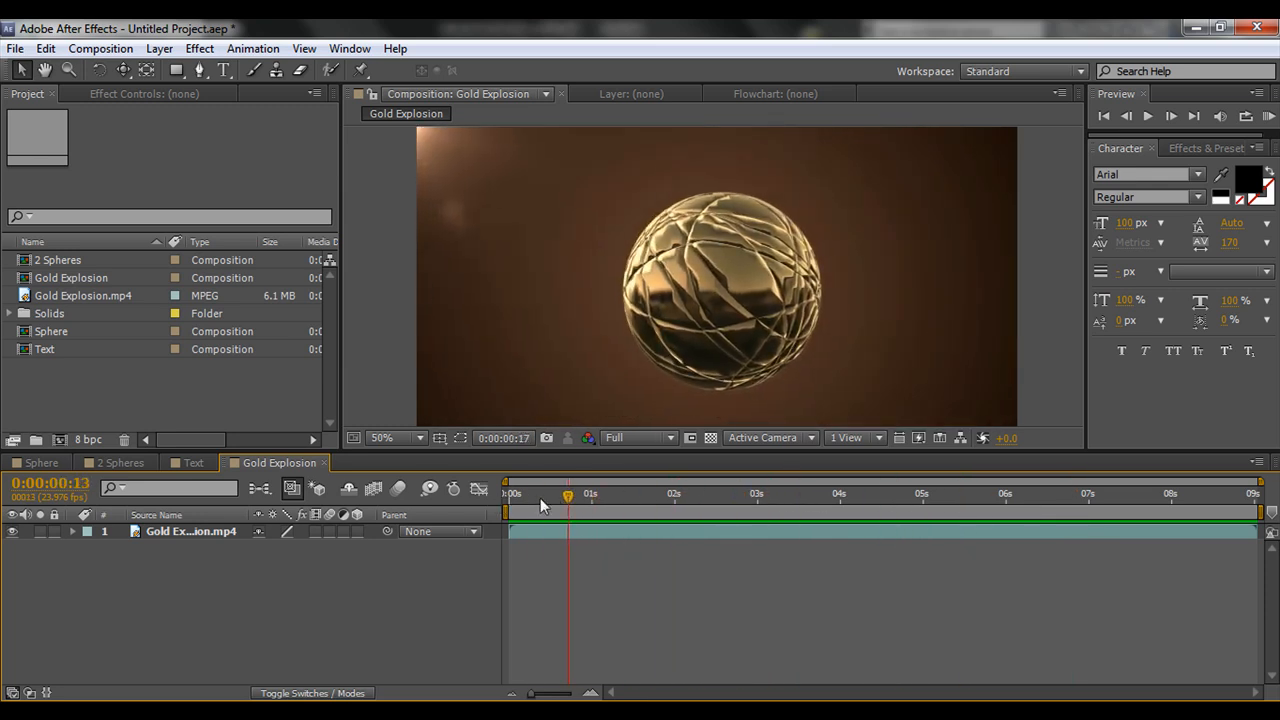
# Switch back to 3ds Max and delete all of the sphere fragments from the scene.
pyautogui.moveTo(543, 504); pyautogui.dragTo(563, 543)
pyautogui.scroll(2, 801, 330)
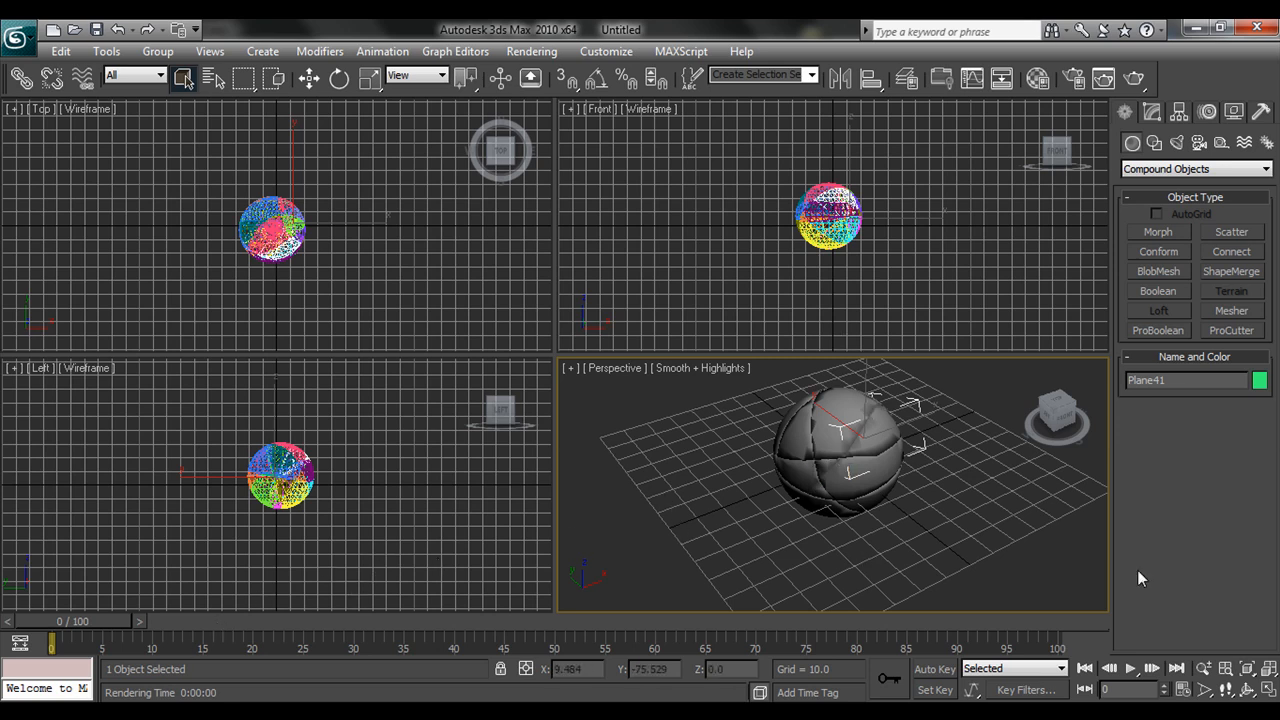
pyautogui.moveTo(948, 386); pyautogui.dragTo(728, 559)
pyautogui.press('Delete')
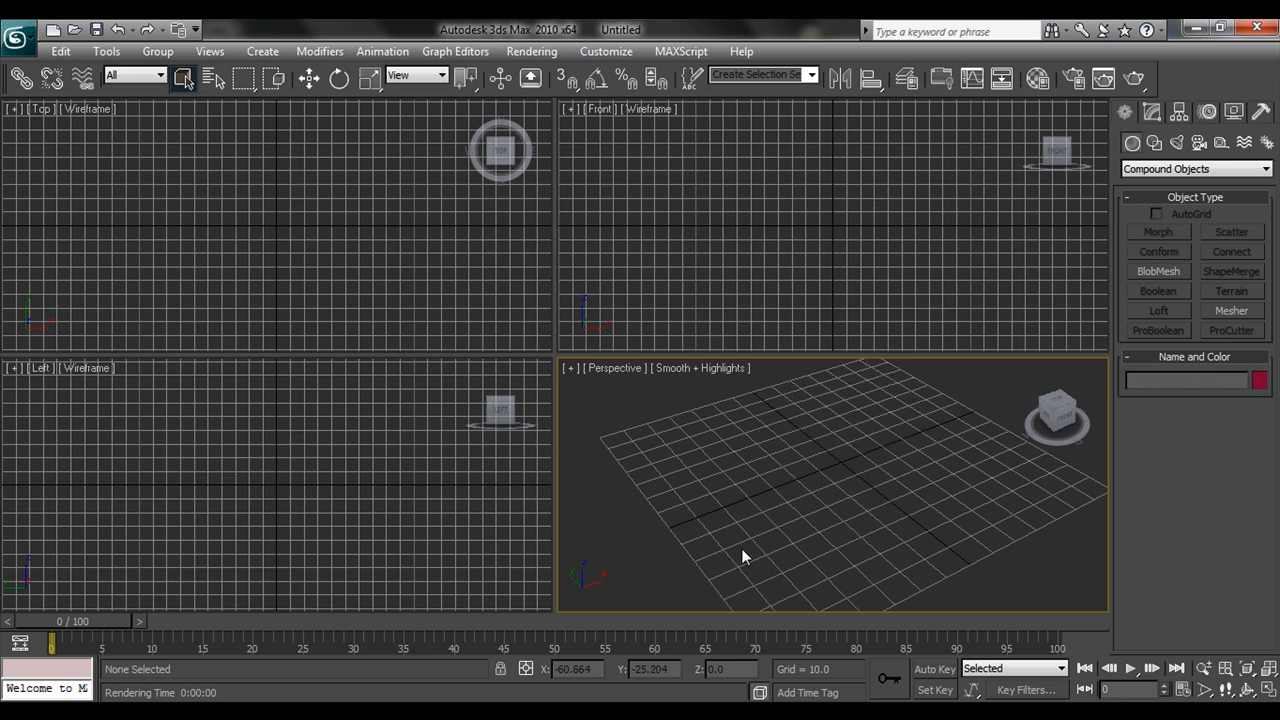
# Create a standard primitive sphere with a radius of about 22.6 near the centre of the grid in the Perspective view.
pyautogui.moveTo(921, 430); pyautogui.dragTo(911, 432, button='middle')
pyautogui.scroll(-3, 911, 432)
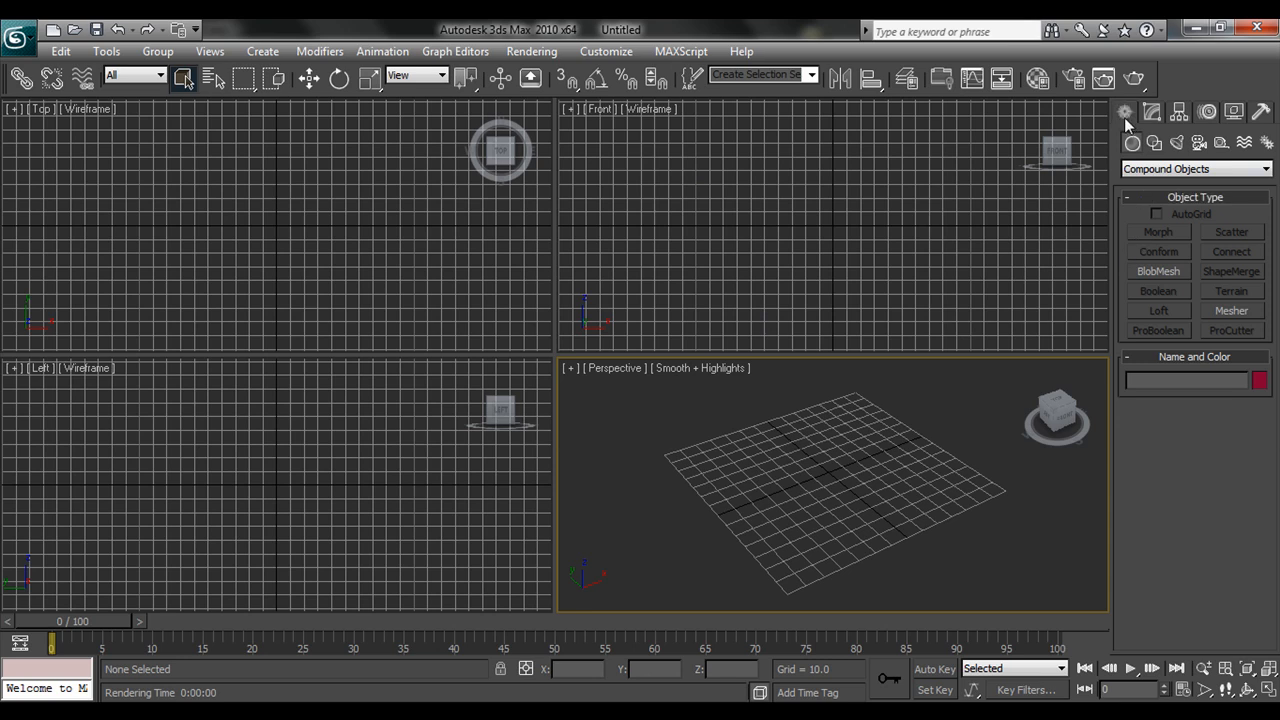
pyautogui.click(1152, 169)
pyautogui.click(1154, 188)
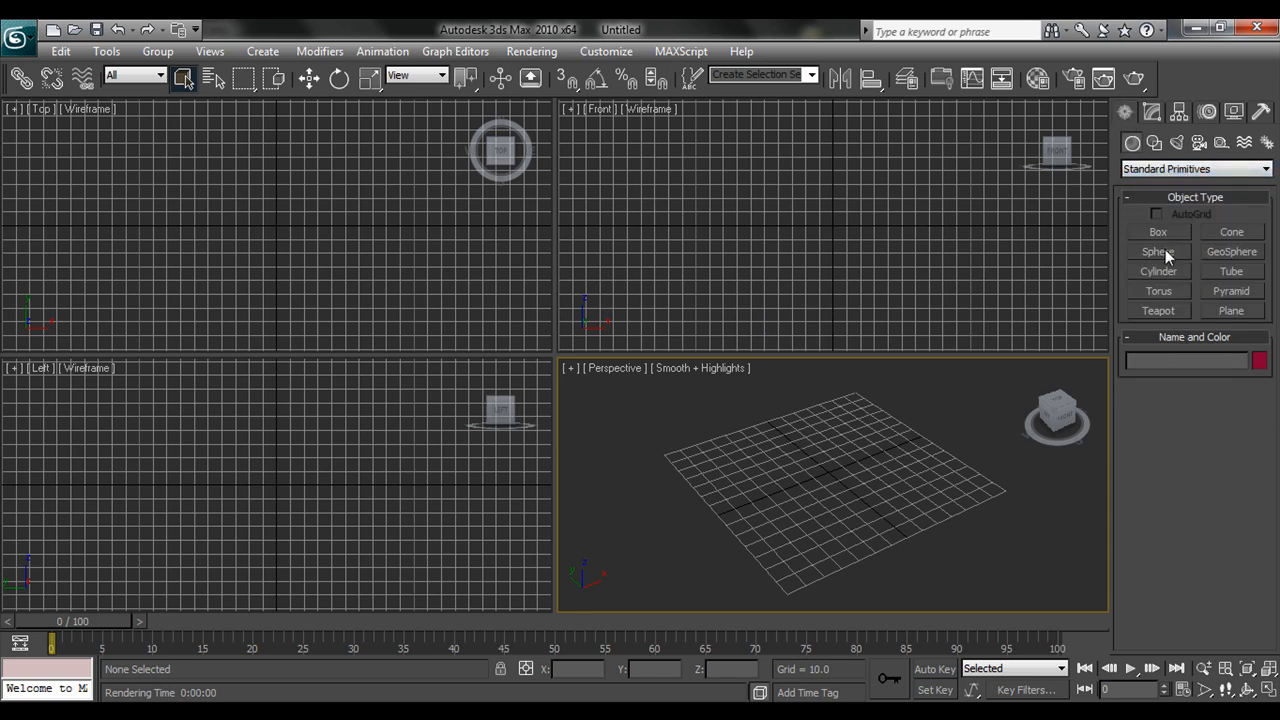
pyautogui.click(1160, 251)
pyautogui.moveTo(821, 472); pyautogui.dragTo(937, 476)
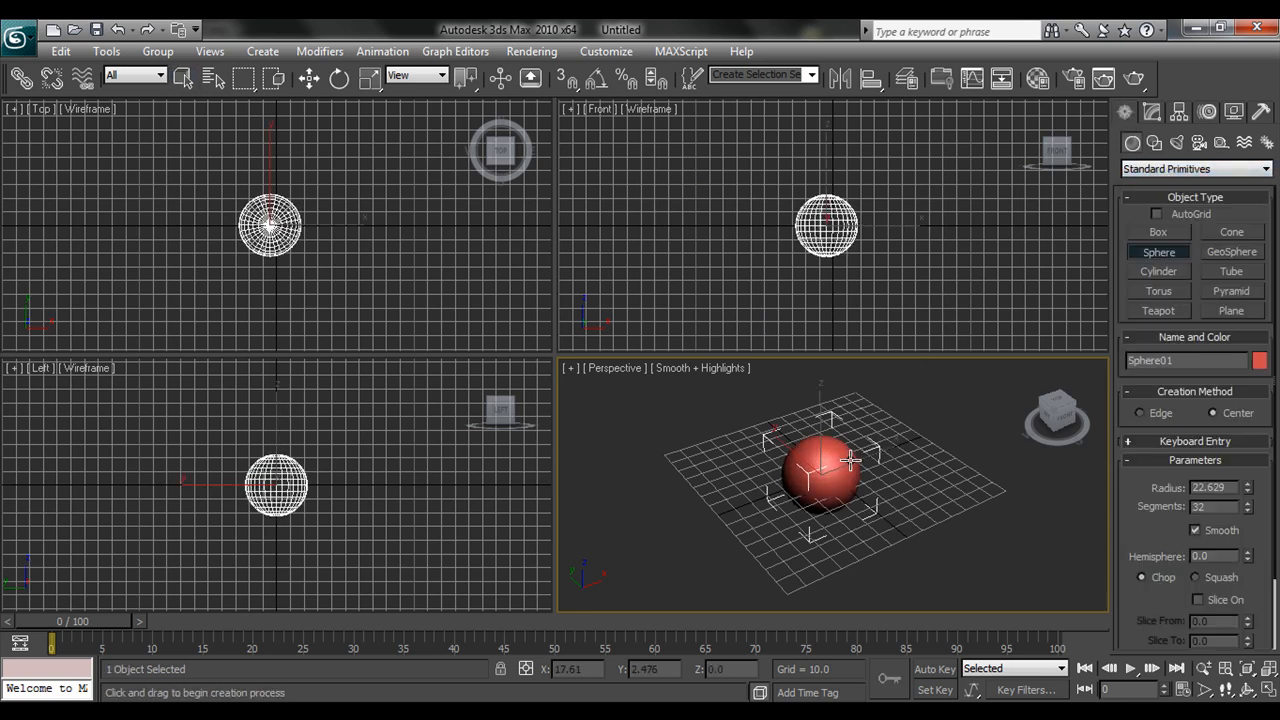
pyautogui.rightClick(940, 478)
pyautogui.keyDown('alt'); pyautogui.moveTo(955, 491); pyautogui.dragTo(968, 462, button='middle'); pyautogui.keyUp('alt')
pyautogui.scroll(3, 835, 476)
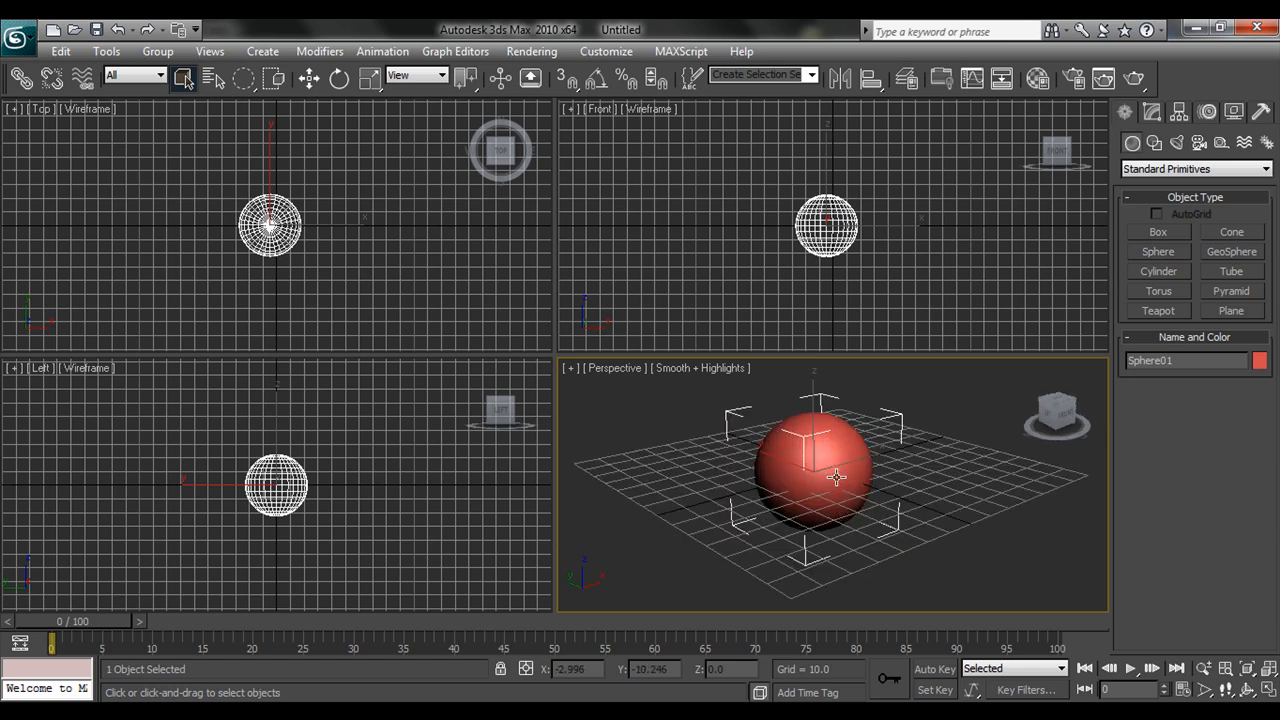
pyautogui.moveTo(851, 476); pyautogui.dragTo(851, 494, button='middle')
# Run the Fracture_Voronoi script from the Scripts folder.
pyautogui.click(688, 56)
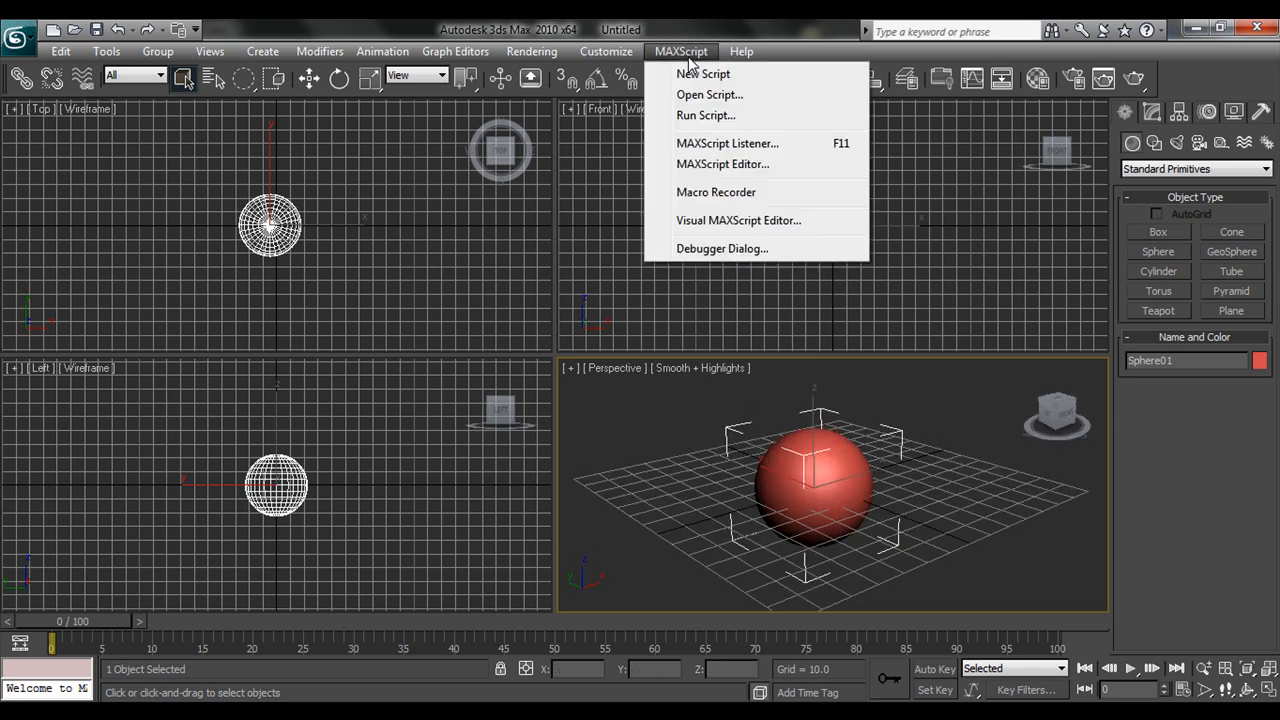
pyautogui.click(703, 117)
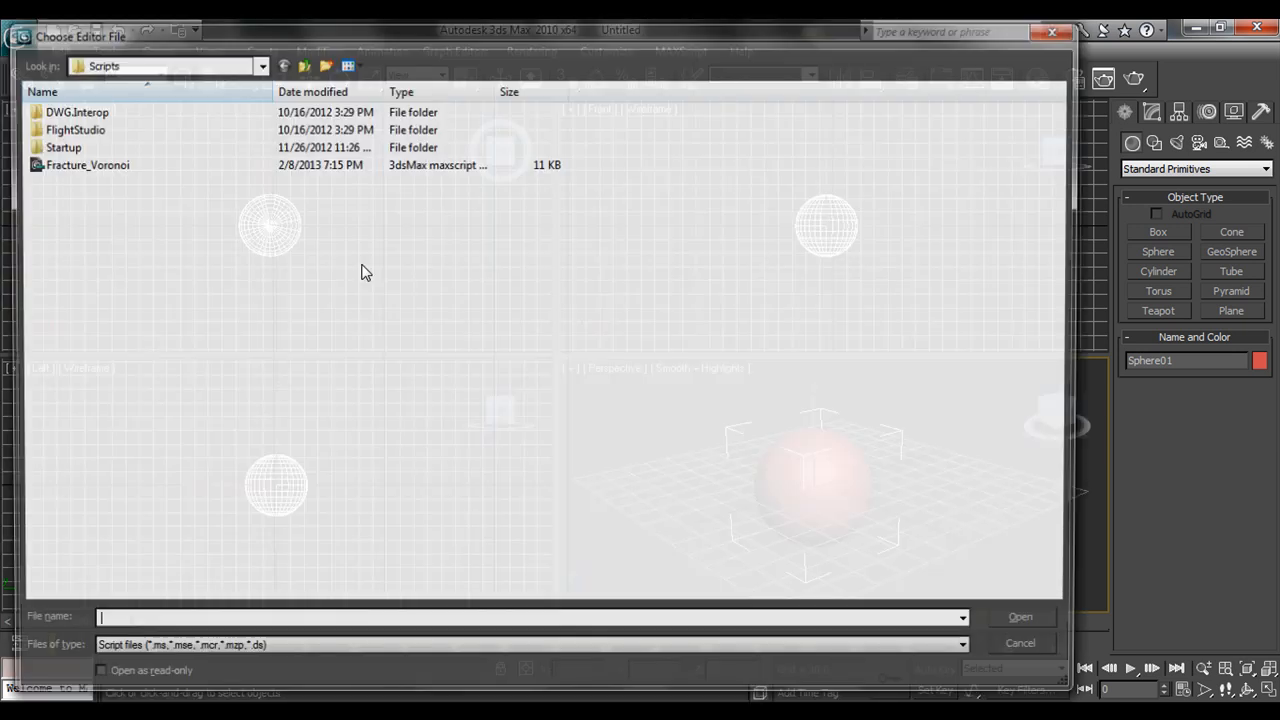
pyautogui.click(118, 166)
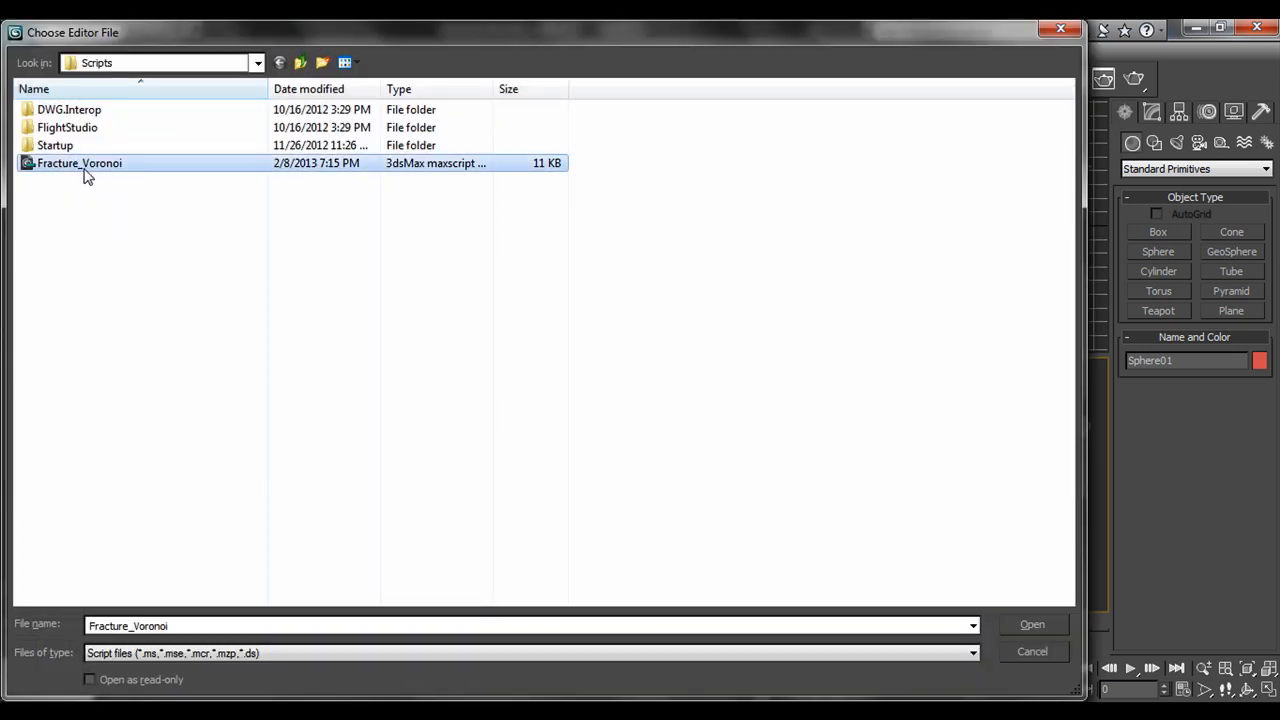
pyautogui.moveTo(133, 32); pyautogui.dragTo(139, 32)
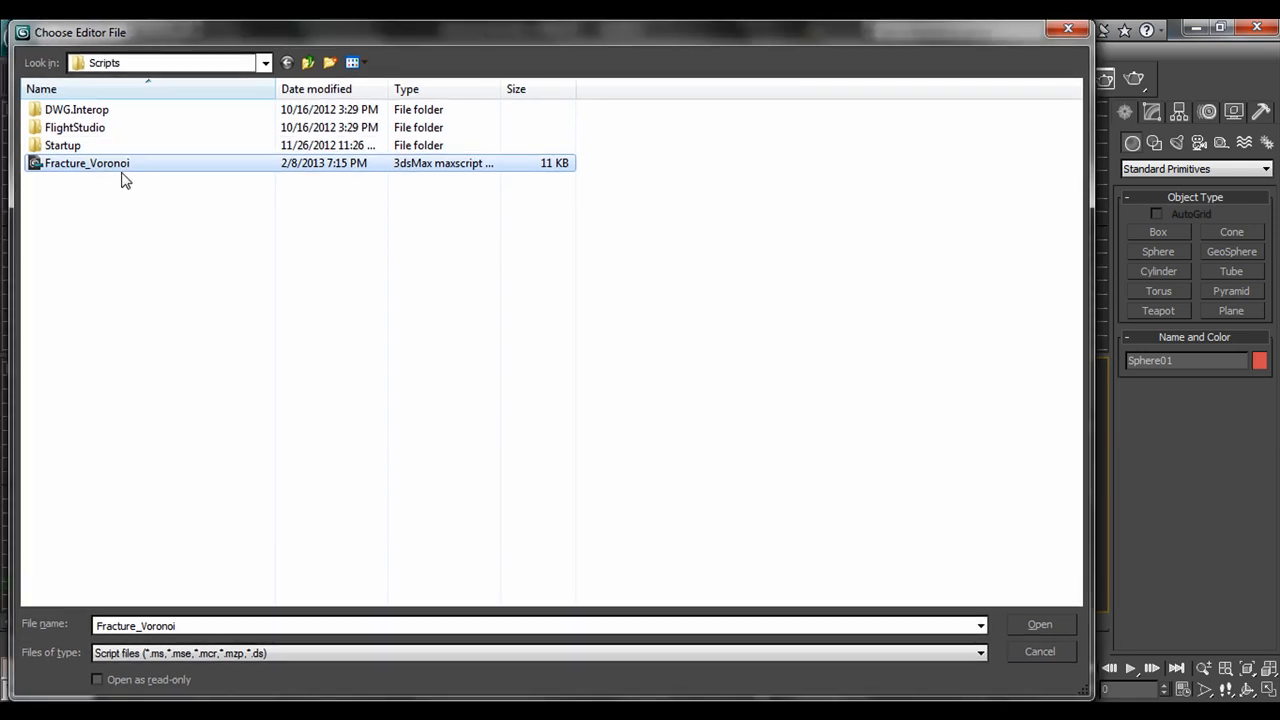
pyautogui.click(1039, 625)
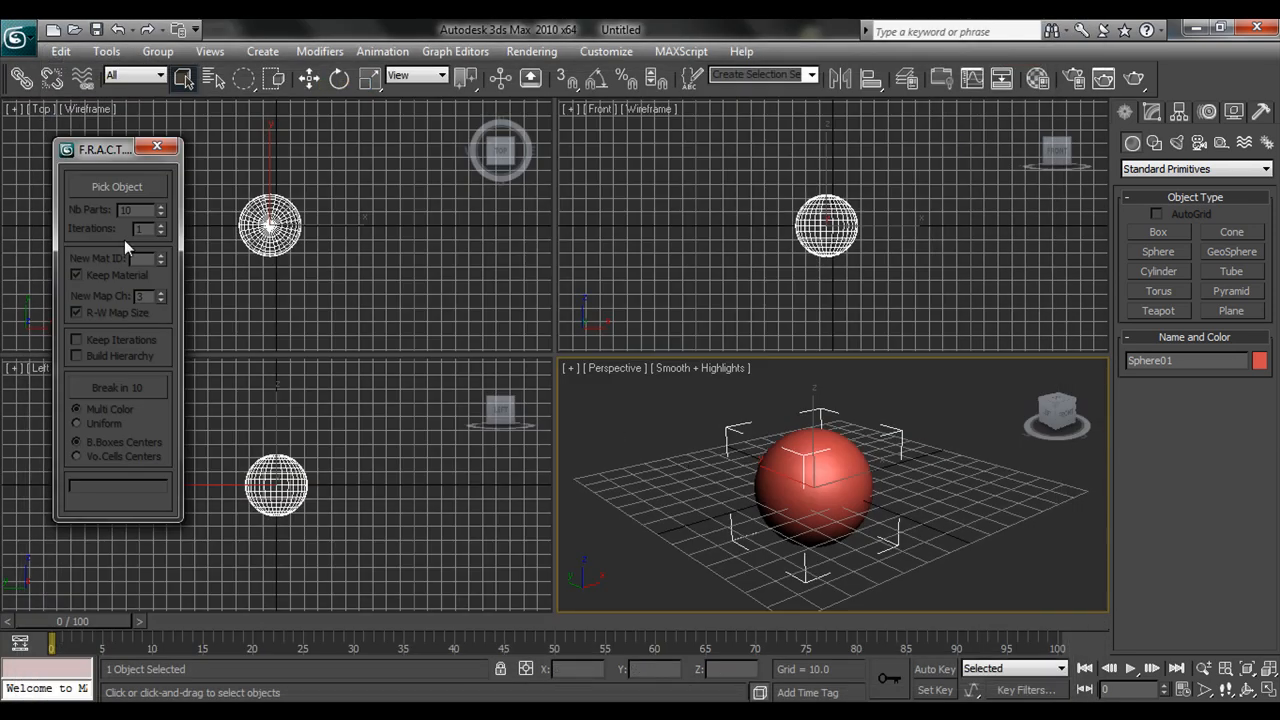
# Pick the sphere as the object to fracture, break it into 35 parts and close the fracture dialog.
pyautogui.moveTo(97, 152); pyautogui.dragTo(121, 124)
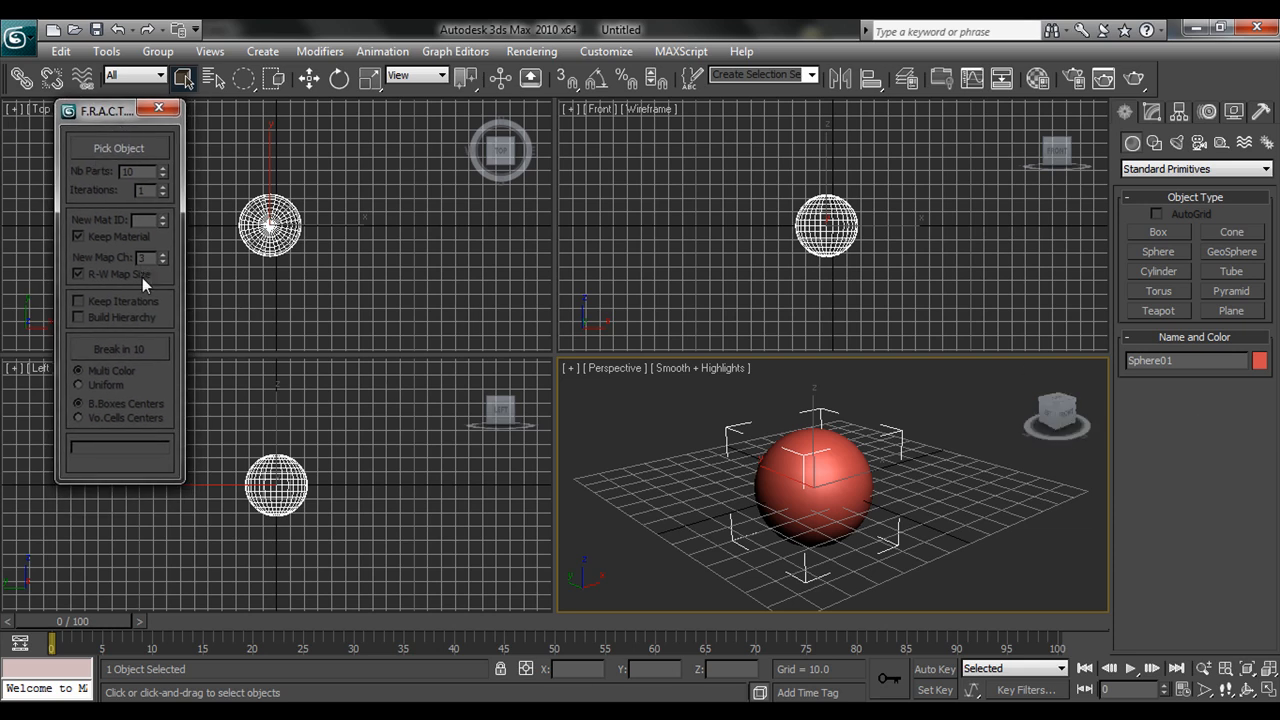
pyautogui.click(123, 148)
pyautogui.click(815, 470)
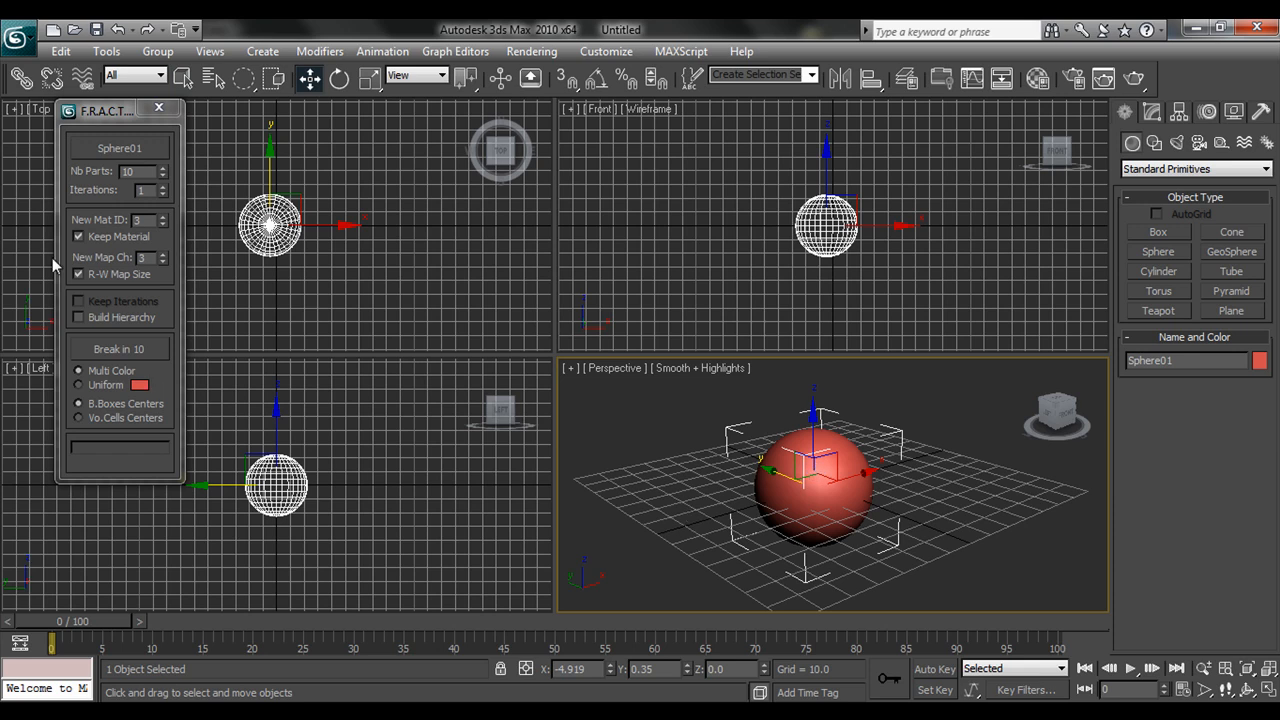
pyautogui.click(97, 171)
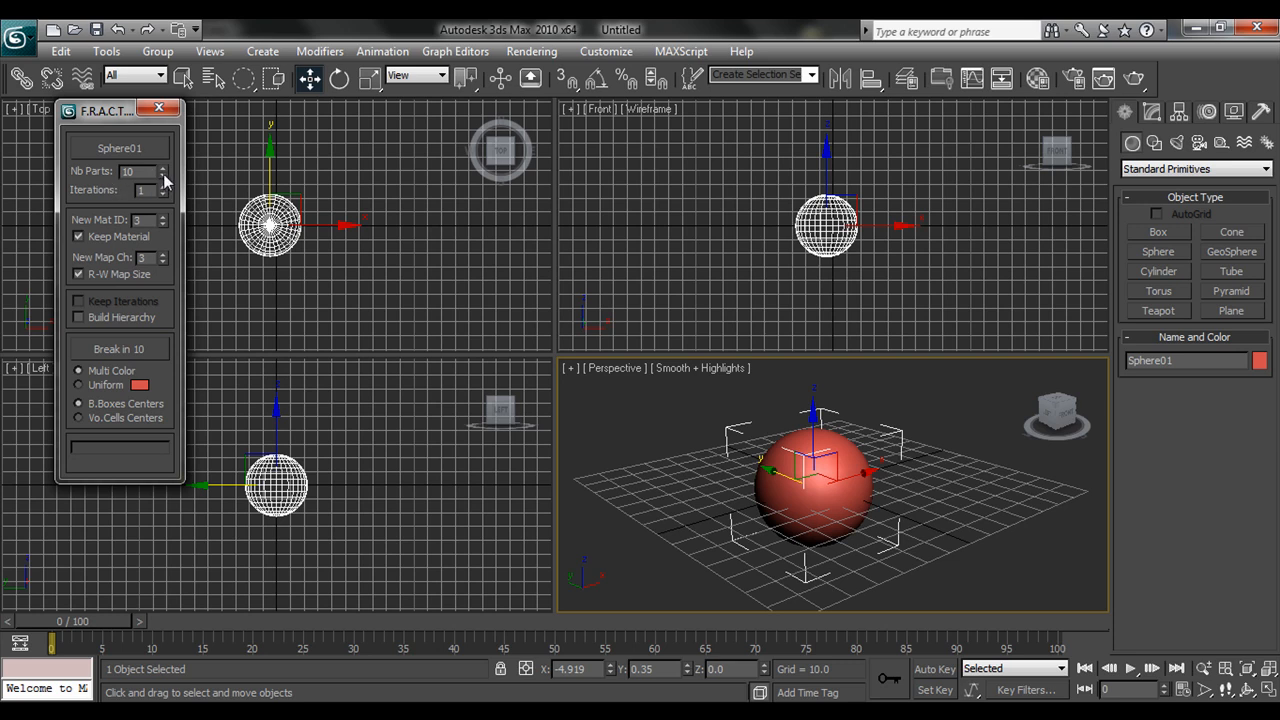
pyautogui.moveTo(163, 173); pyautogui.dragTo(171, 152)
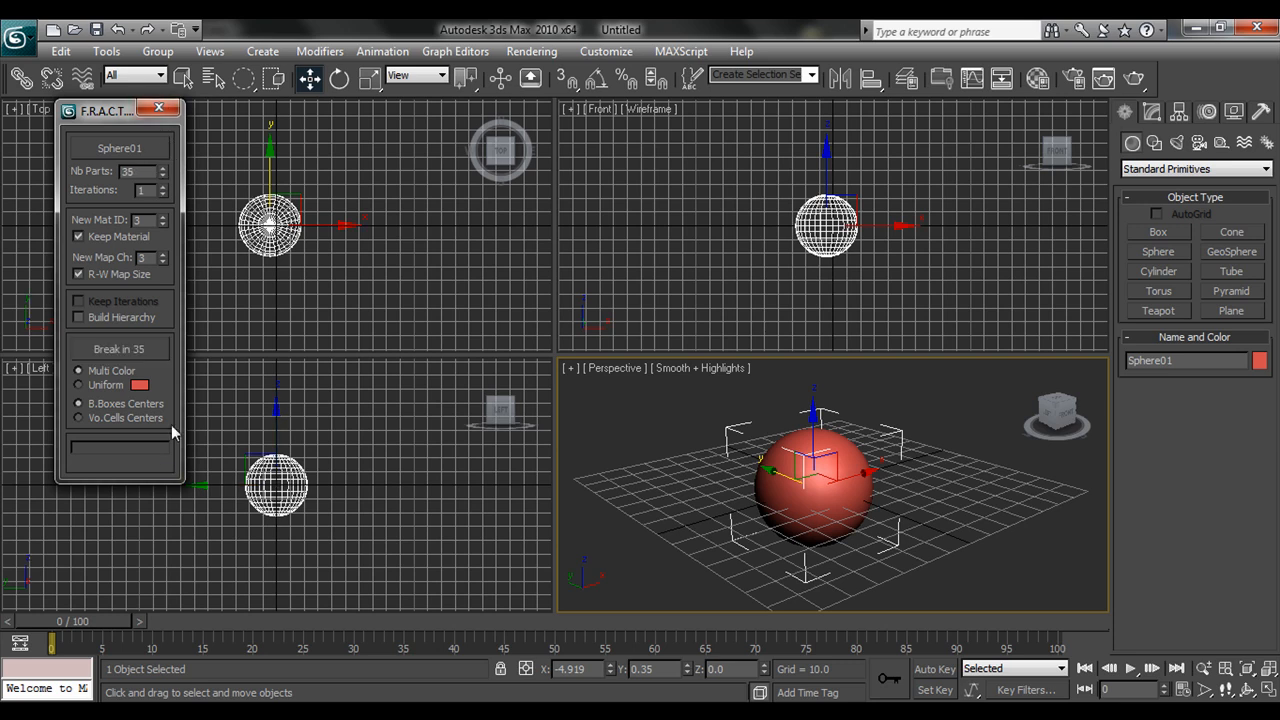
pyautogui.click(120, 350)
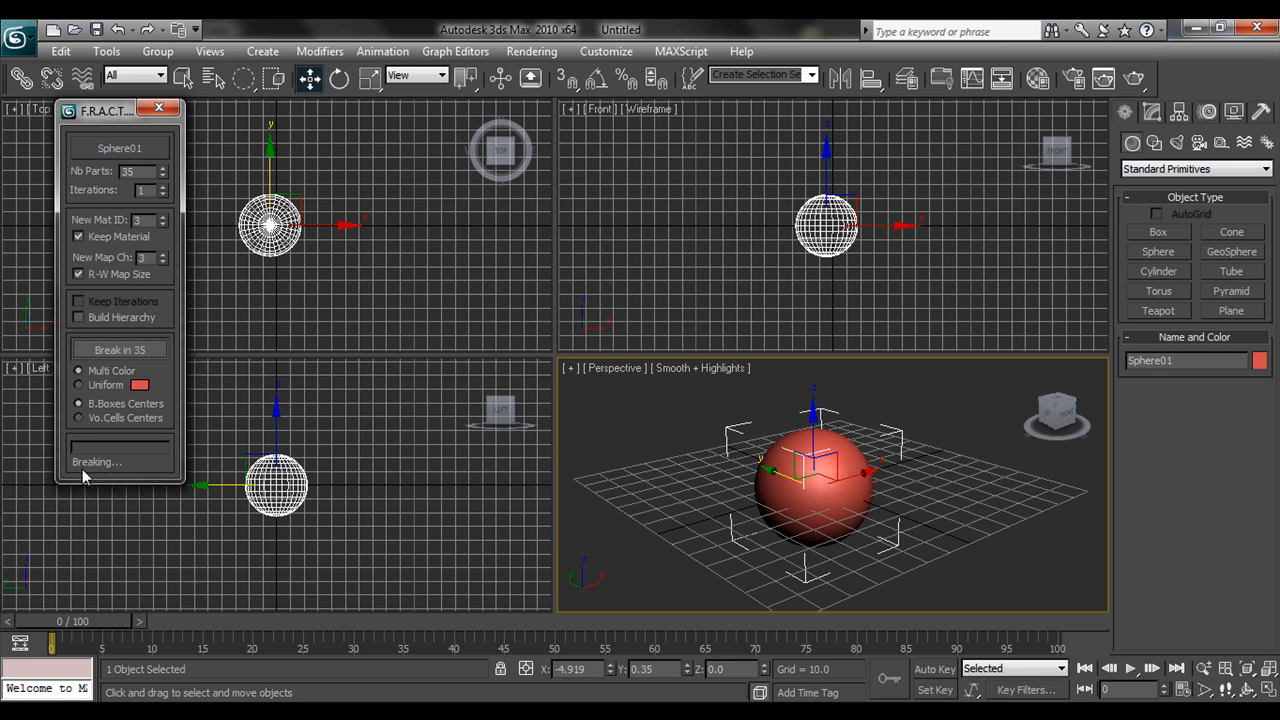
pyautogui.click(157, 109)
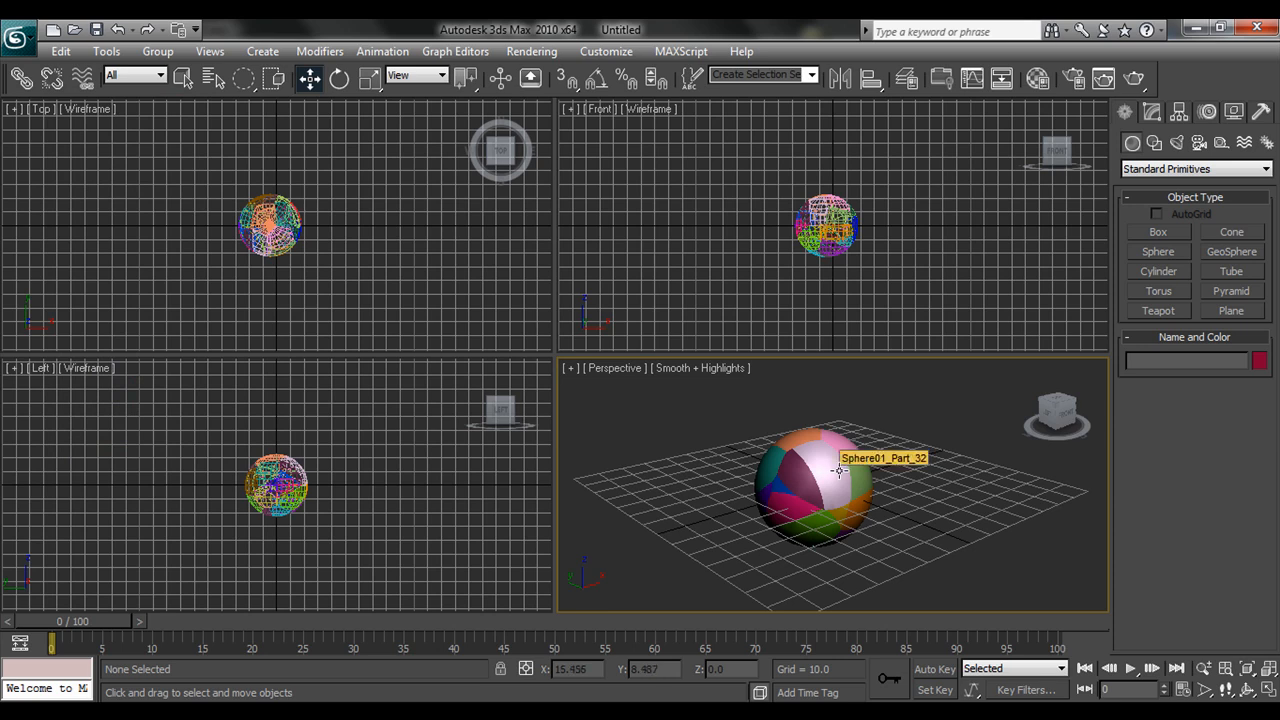
# Select all the sphere parts and assign the 01 - Default material to the selection.
pyautogui.press('m')
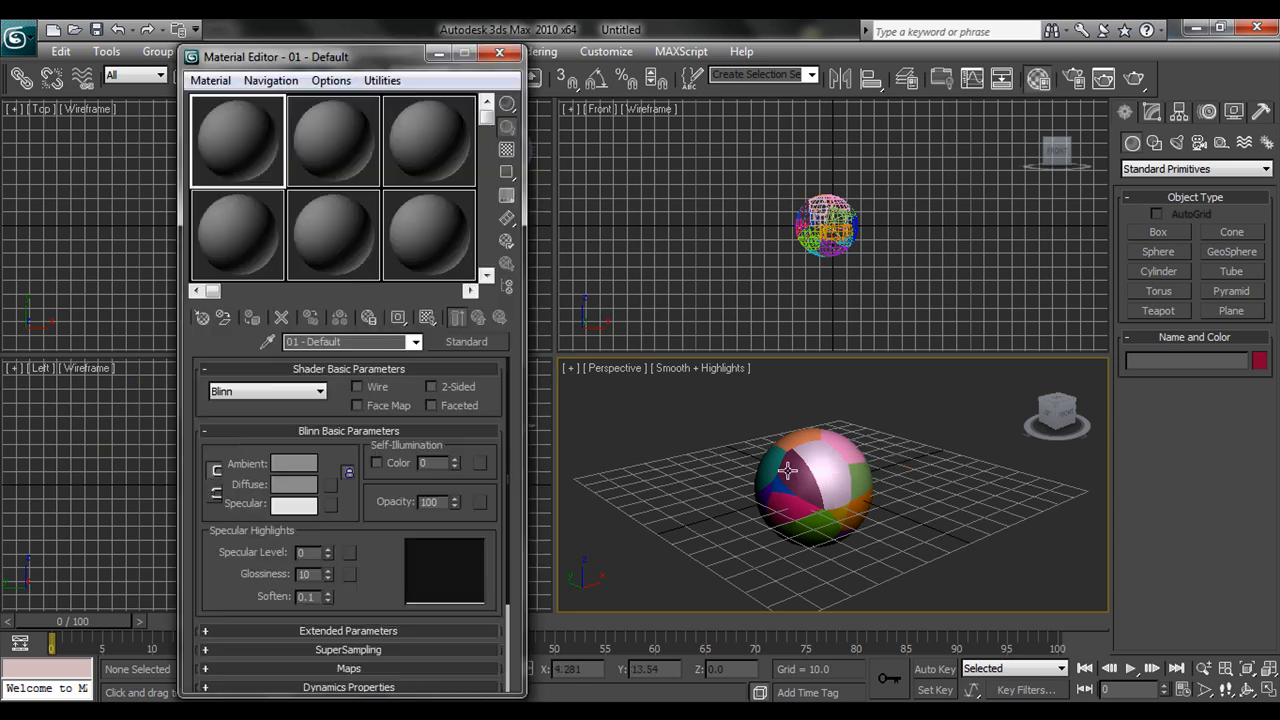
pyautogui.moveTo(673, 512); pyautogui.dragTo(697, 486)
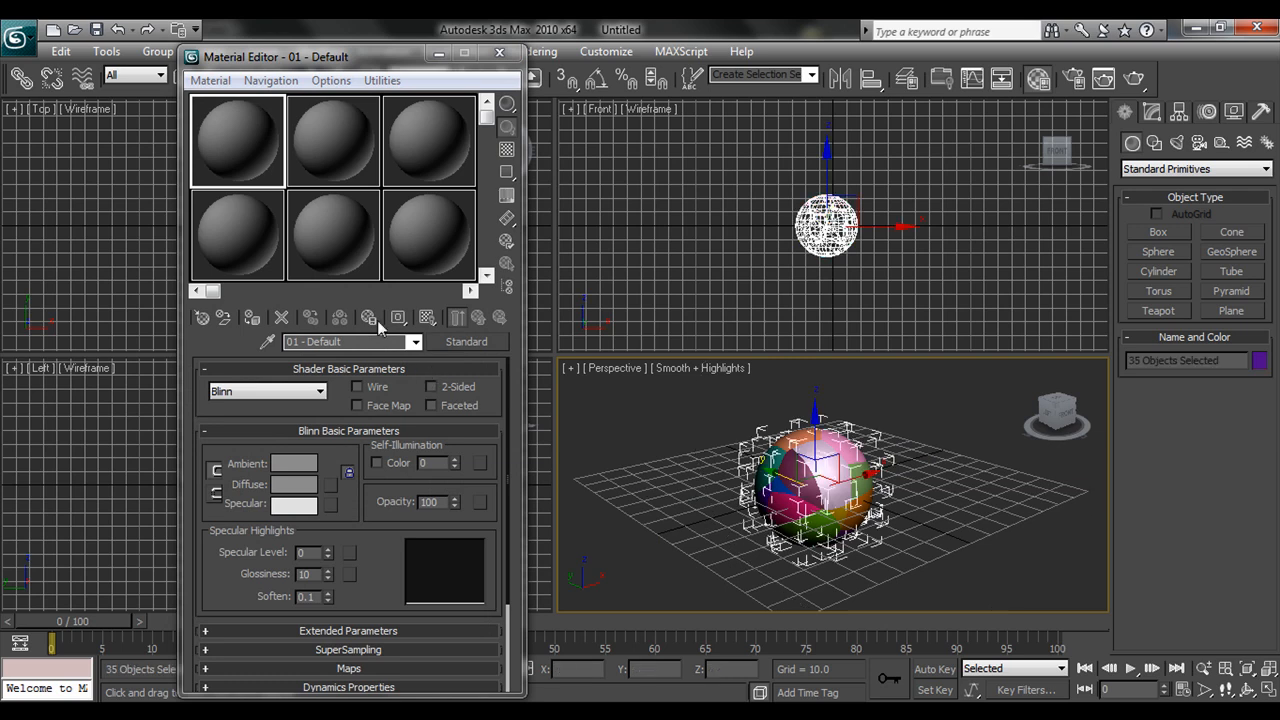
pyautogui.moveTo(236, 146); pyautogui.dragTo(810, 500)
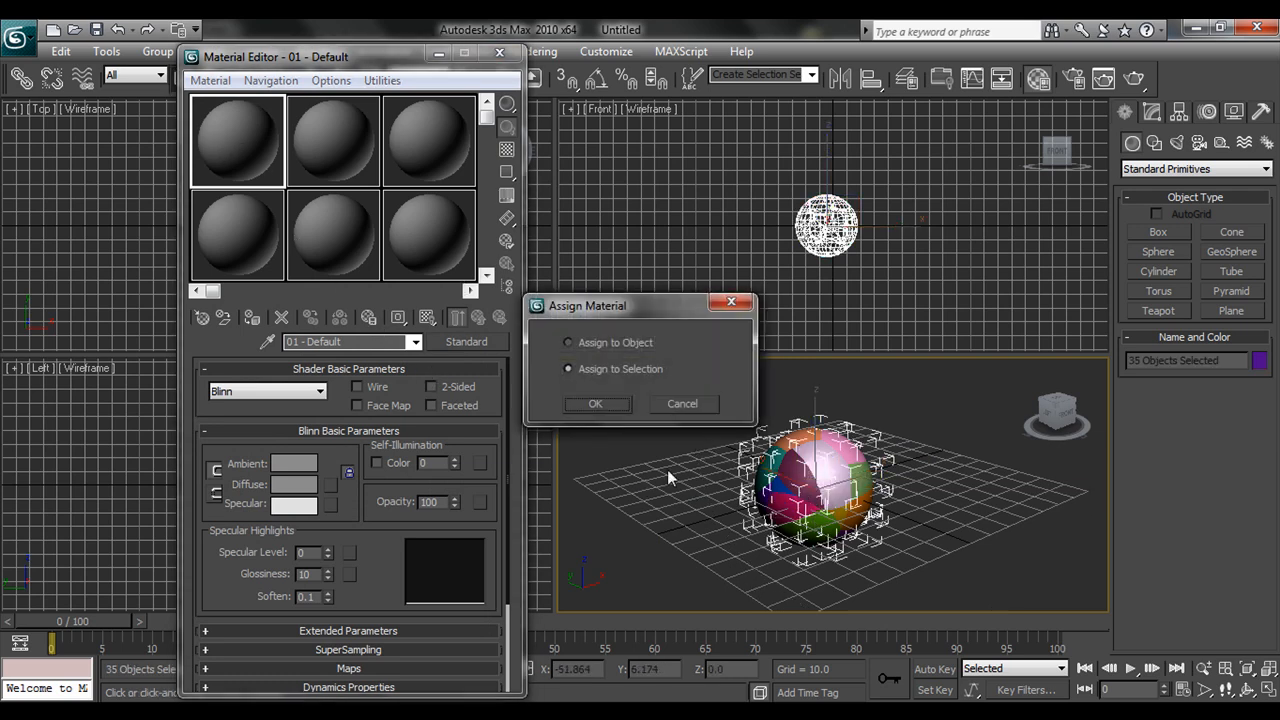
pyautogui.click(597, 405)
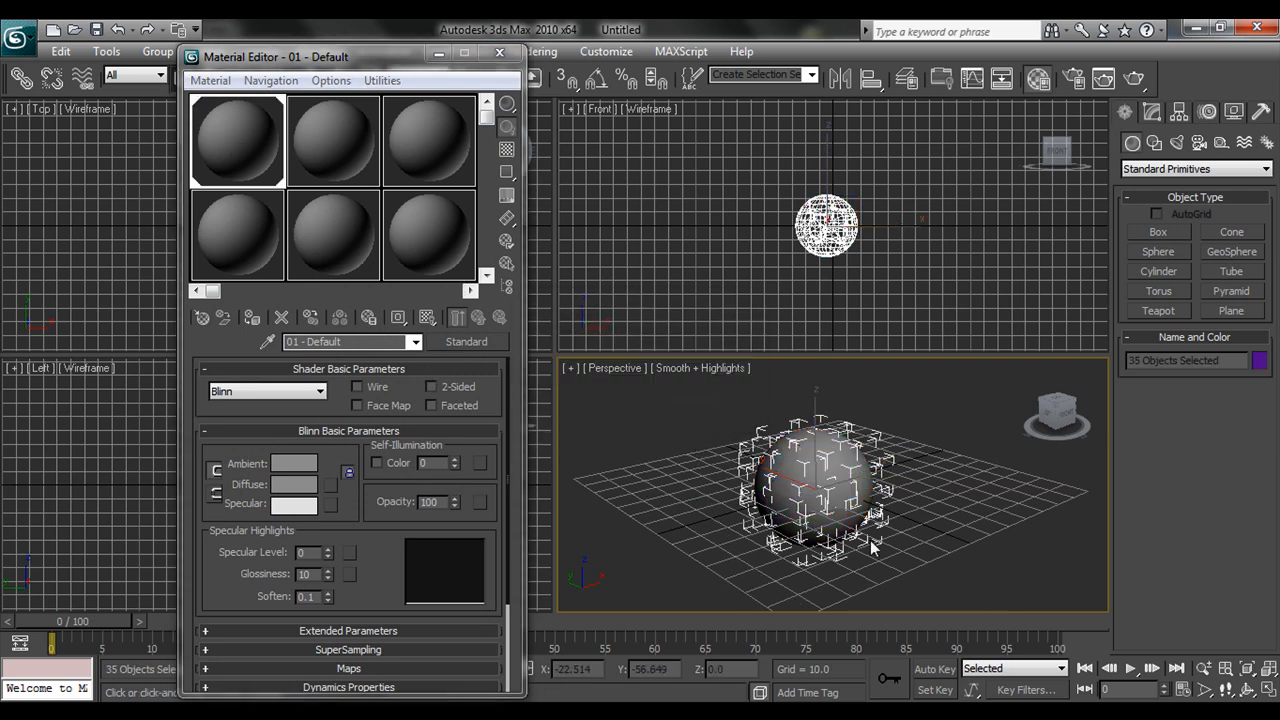
# Render the Perspective view to check the fractured sphere, then close the render window and the Material Editor.
pyautogui.click(1104, 78)
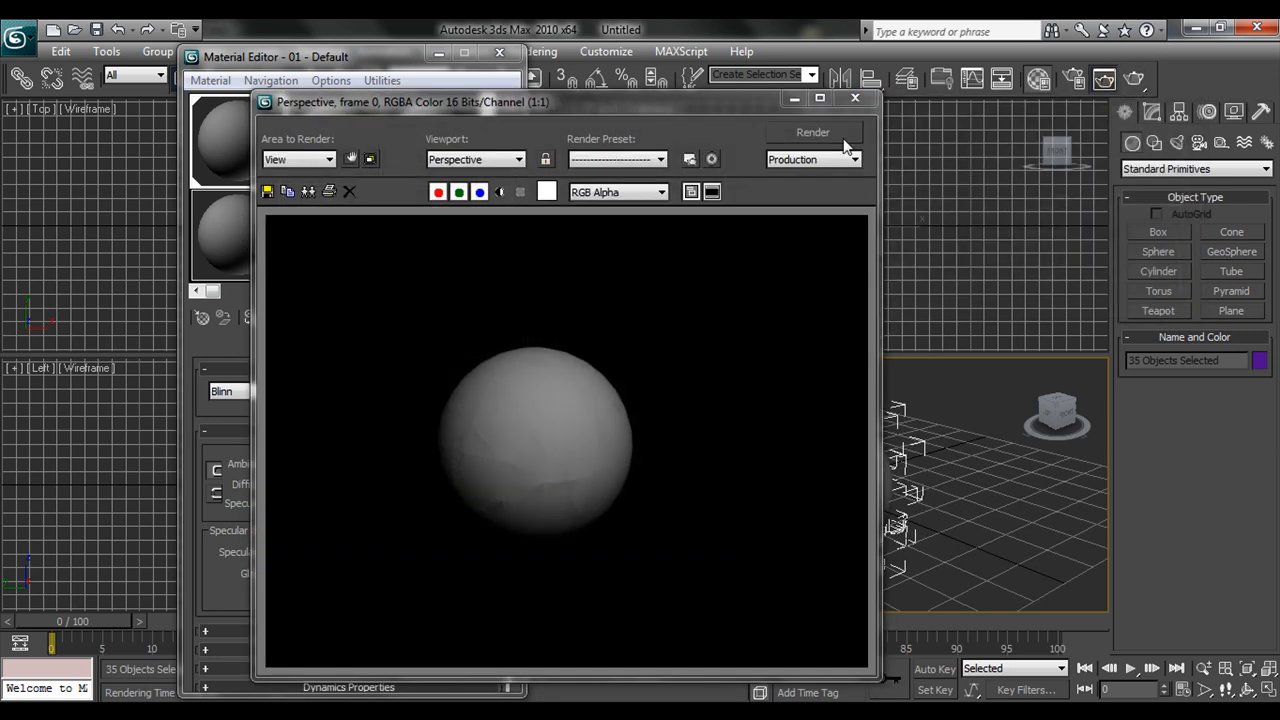
pyautogui.click(855, 98)
pyautogui.click(499, 52)
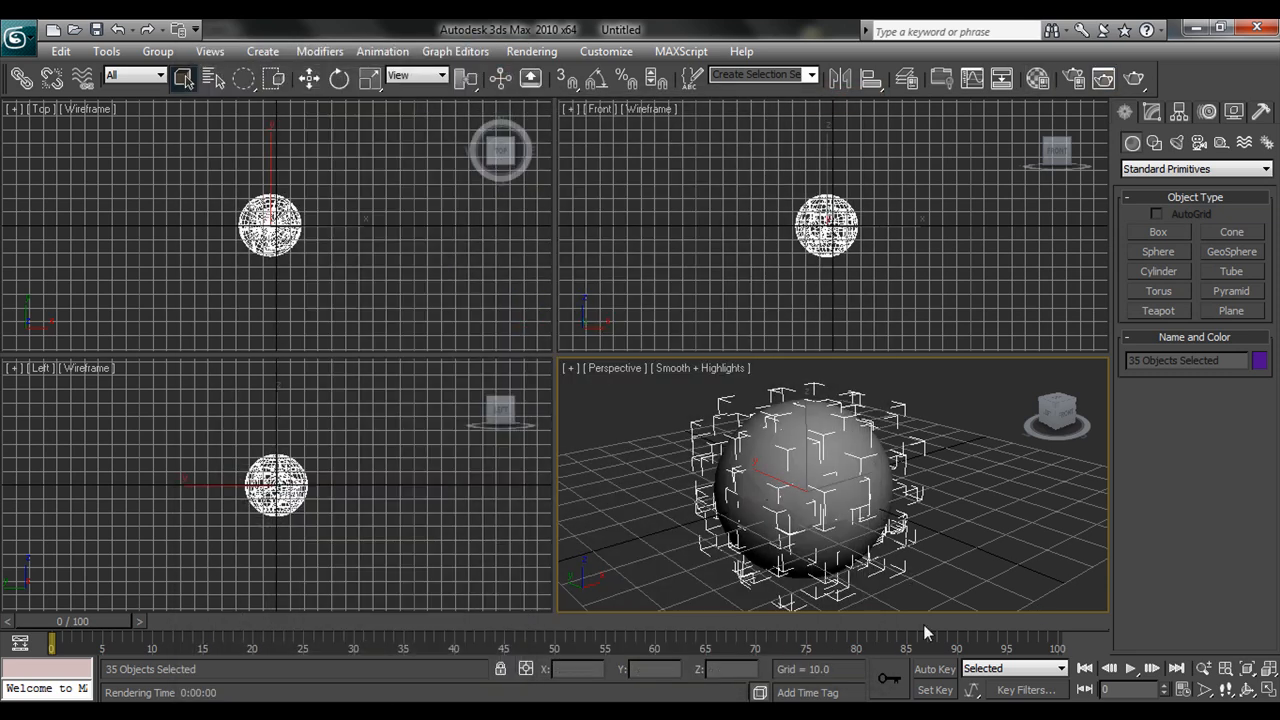
# Set up an export of the scene to the Desktop as "fractured sphere" in the gw::OBJ-Exporter (*.OBJ) format.
pyautogui.click(23, 49)
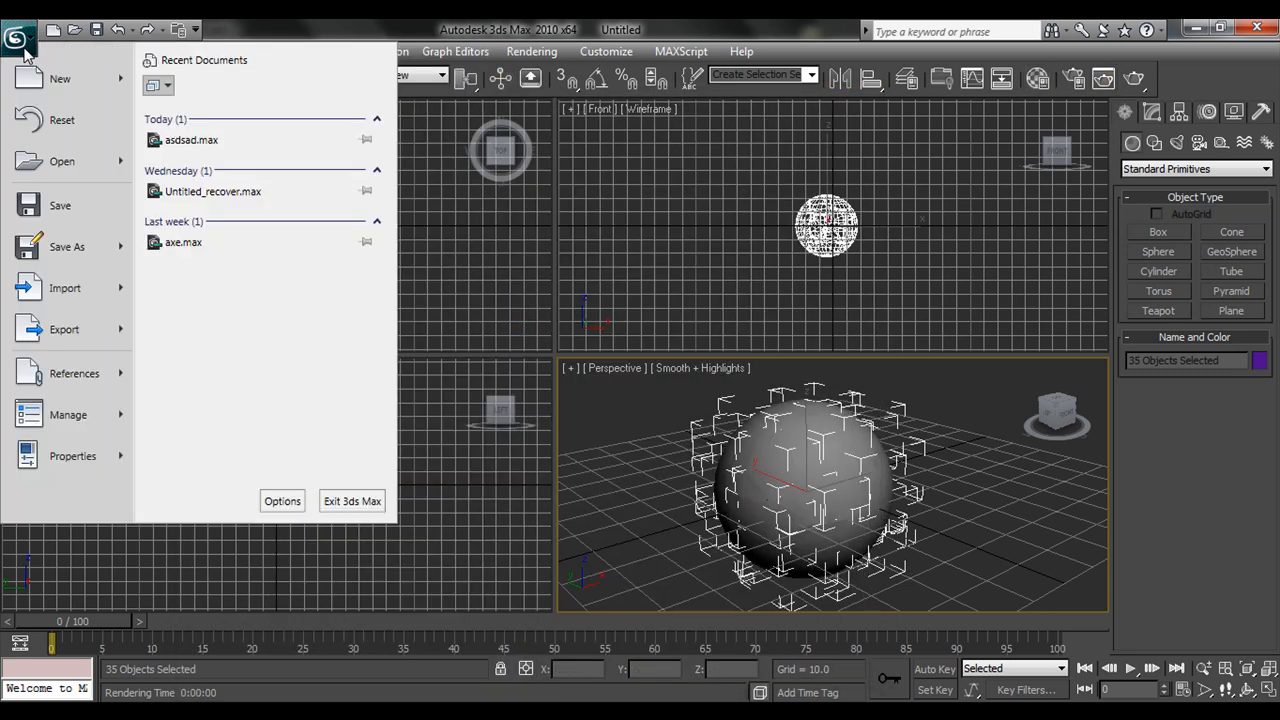
pyautogui.click(48, 335)
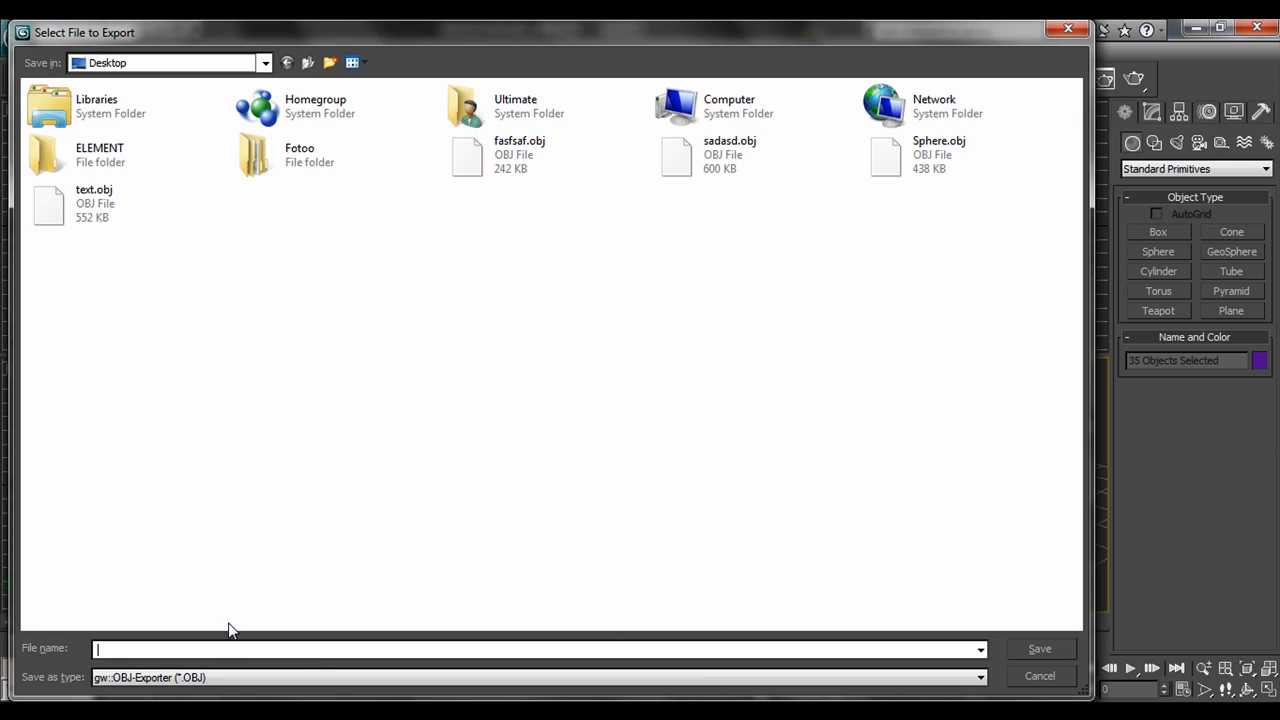
pyautogui.write('fractured sphere')
pyautogui.click(150, 678)
pyautogui.click(178, 614)
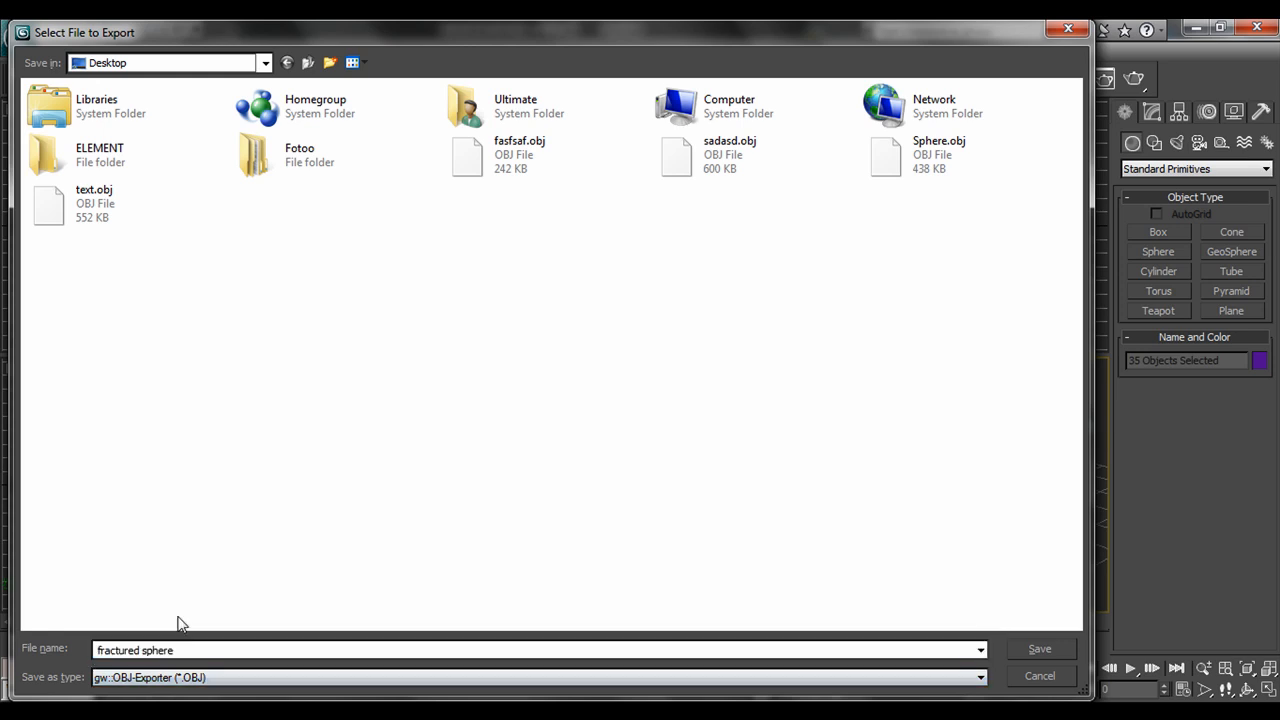
pyautogui.moveTo(653, 27); pyautogui.dragTo(652, 26)
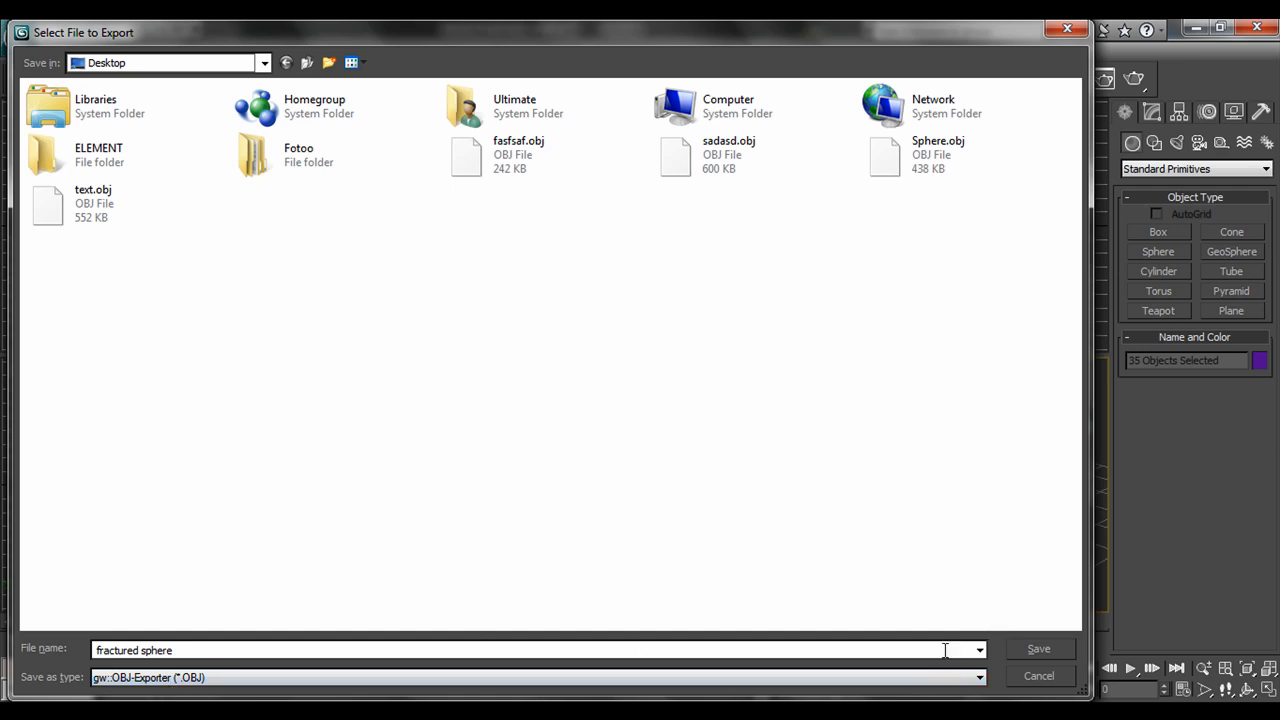
pyautogui.click(240, 652)
pyautogui.click(555, 681)
pyautogui.click(555, 681)
pyautogui.click(240, 650)
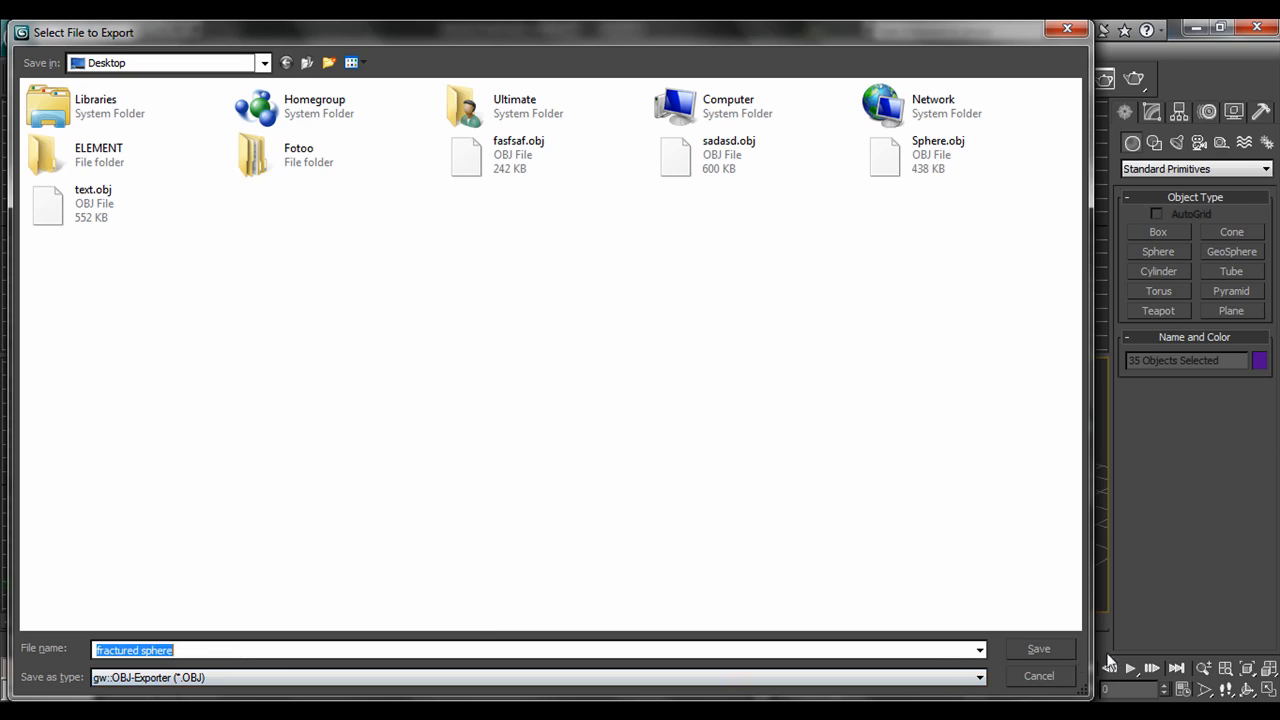
# Save the export file and run the OBJ export with Triangles faces and the other default options.
pyautogui.click(1023, 648)
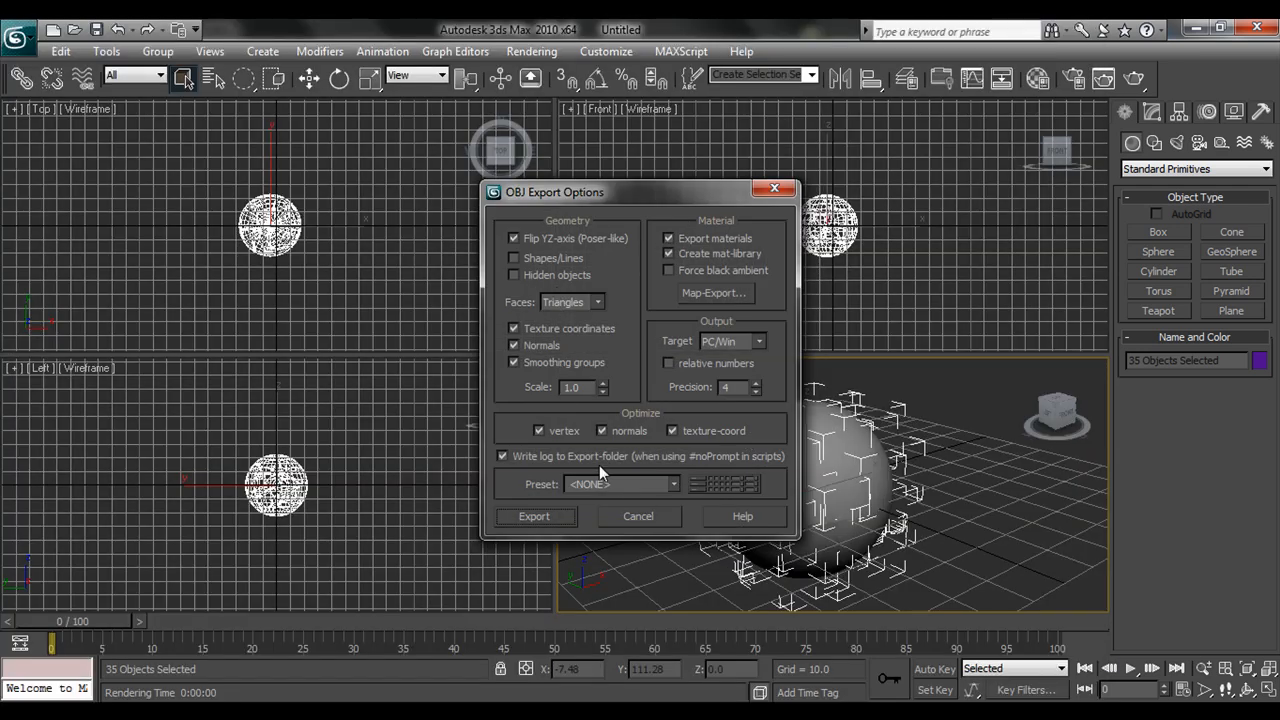
pyautogui.click(549, 514)
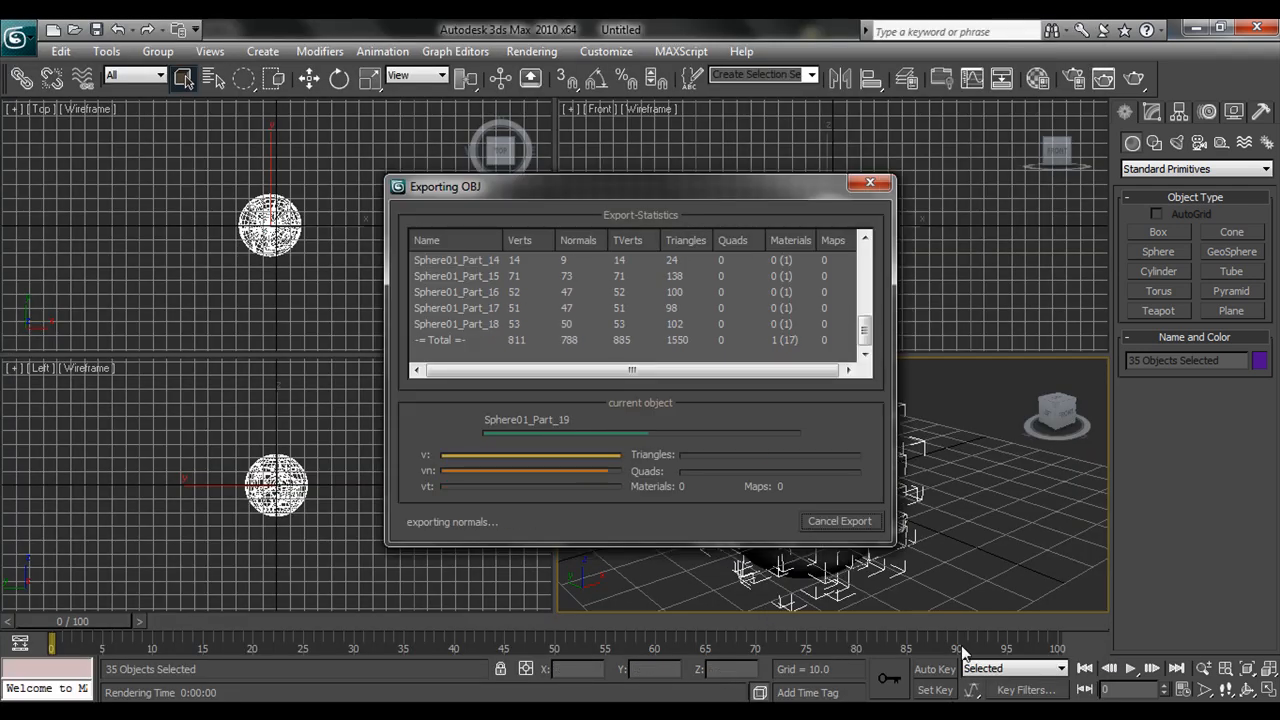
pyautogui.click(840, 519)
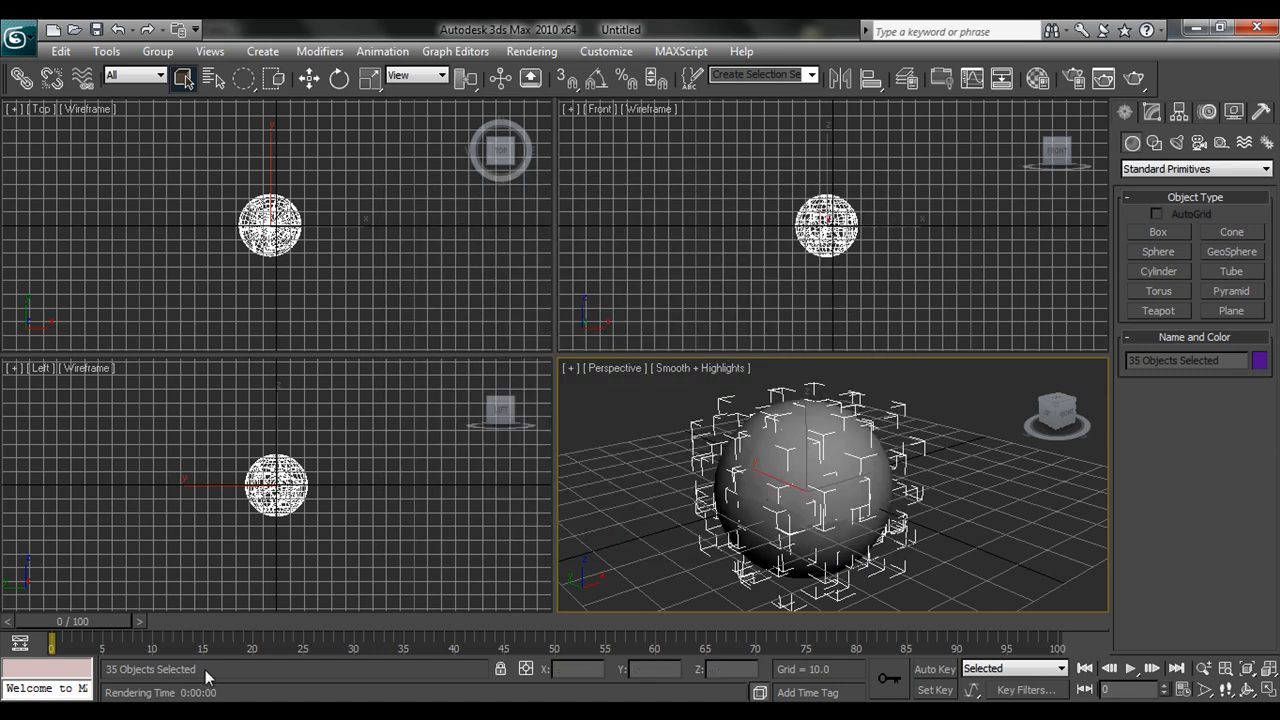
# Switch to After Effects and create a 1280 x 720 composition named Comp 1 at 23.976 fps with a 10-second duration.
pyautogui.click(140, 710)
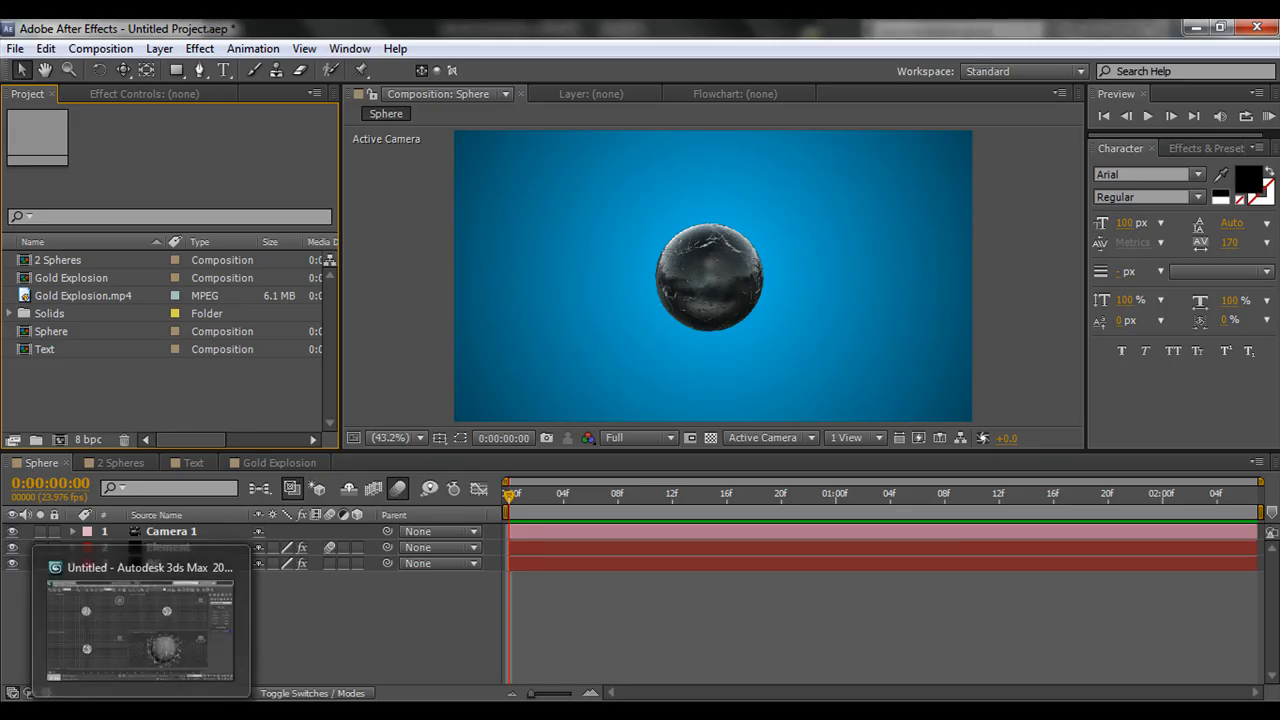
pyautogui.click(100, 48)
pyautogui.click(105, 74)
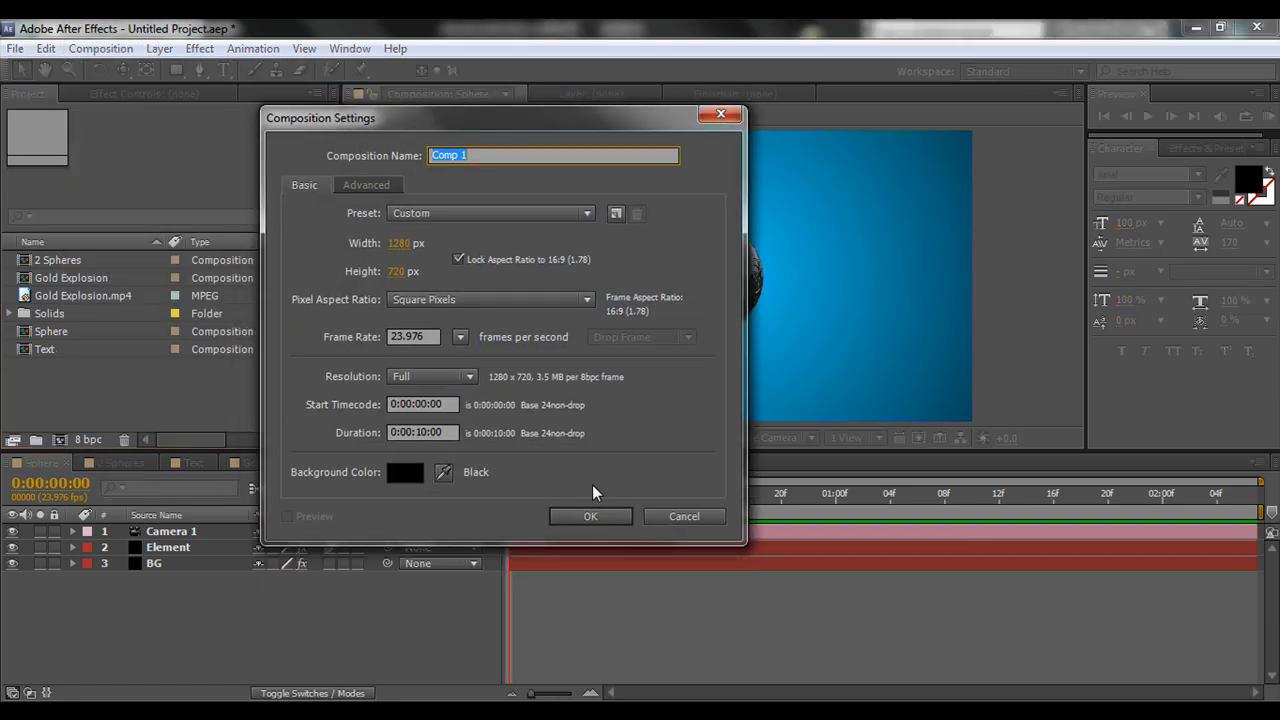
pyautogui.click(590, 516)
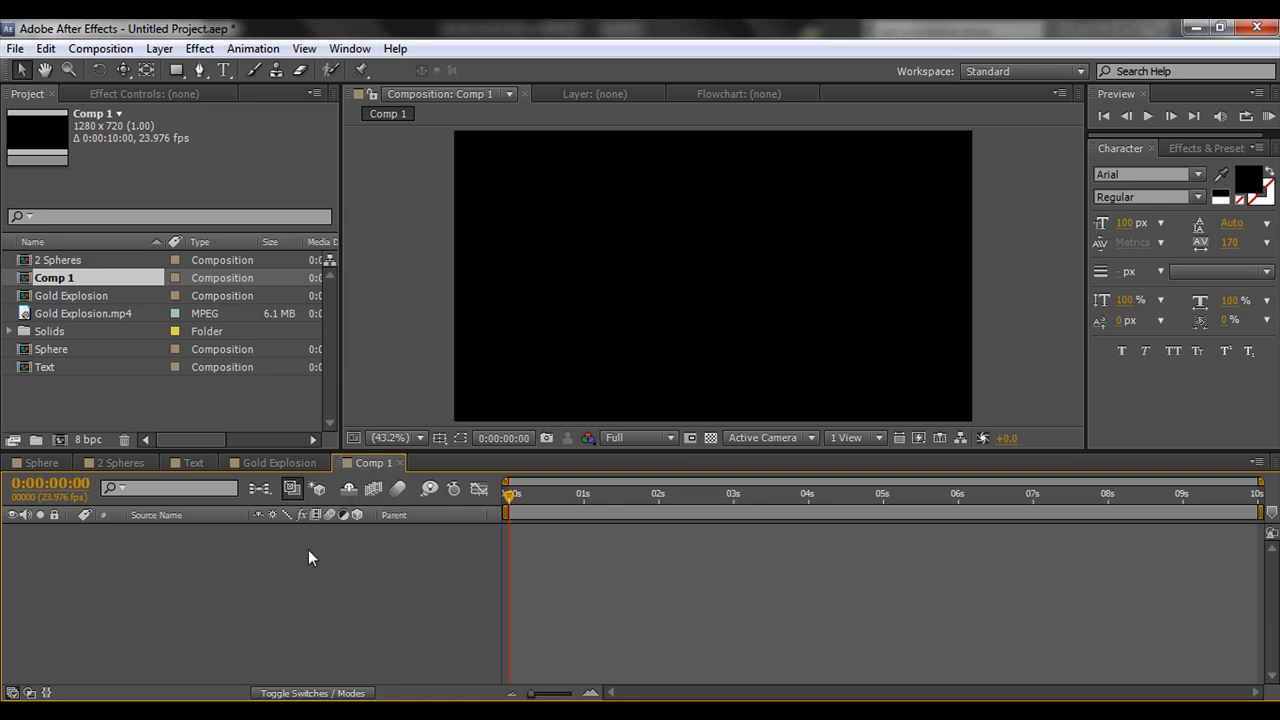
# Create a new 1280 x 720 black solid named BG in Comp 1.
pyautogui.rightClick(221, 534)
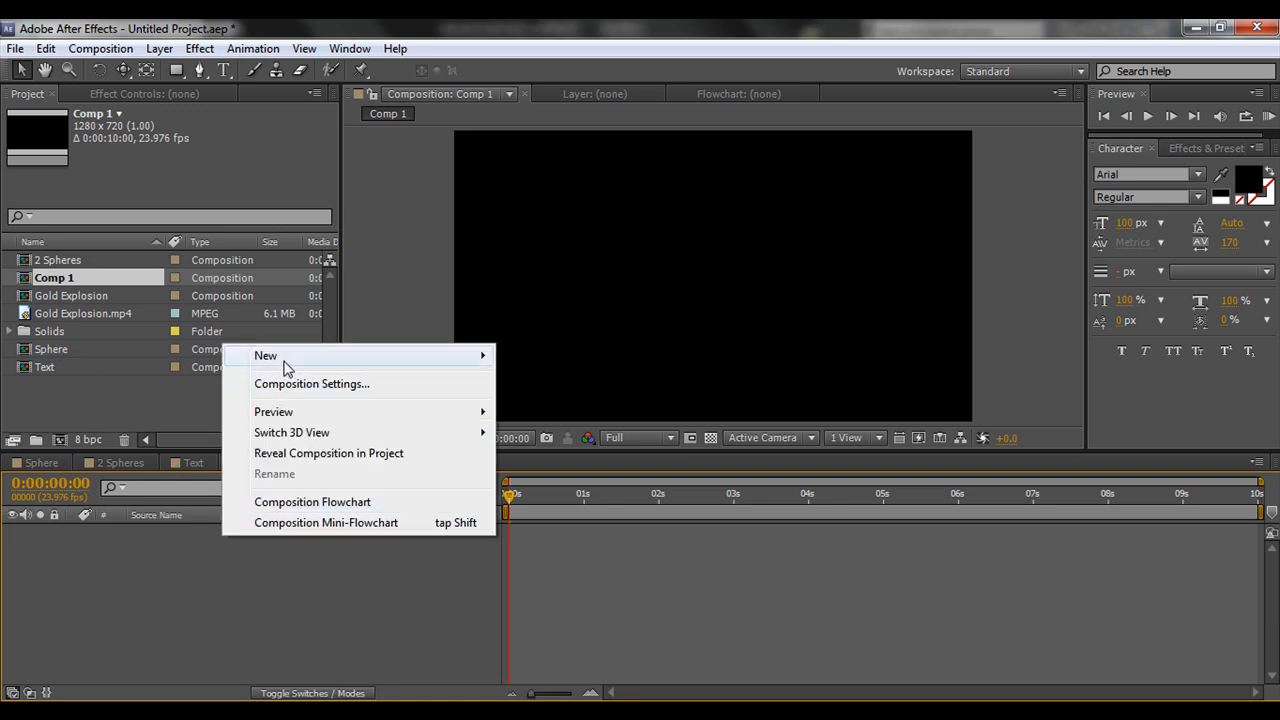
pyautogui.moveTo(287, 360)
pyautogui.click(524, 405)
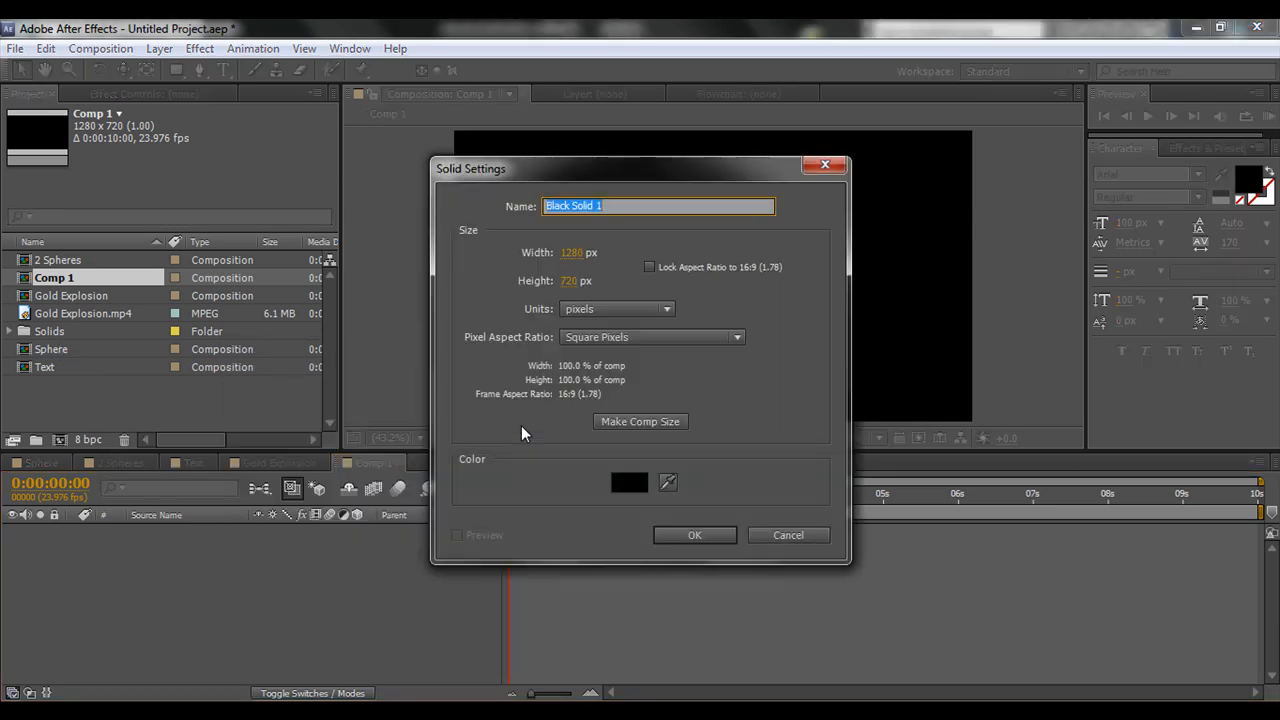
pyautogui.write('BG')
pyautogui.press('Return')
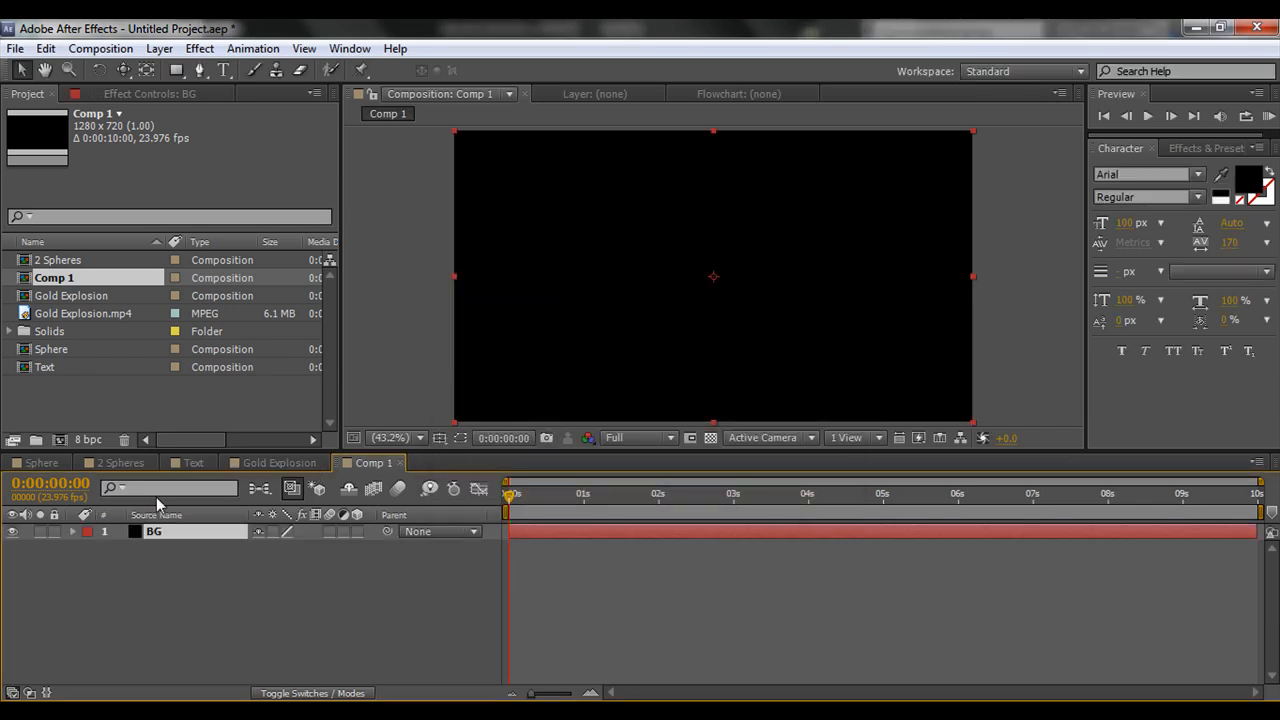
# Apply the Ramp effect from the Generate category to the BG layer.
pyautogui.rightClick(152, 532)
pyautogui.rightClick(152, 532)
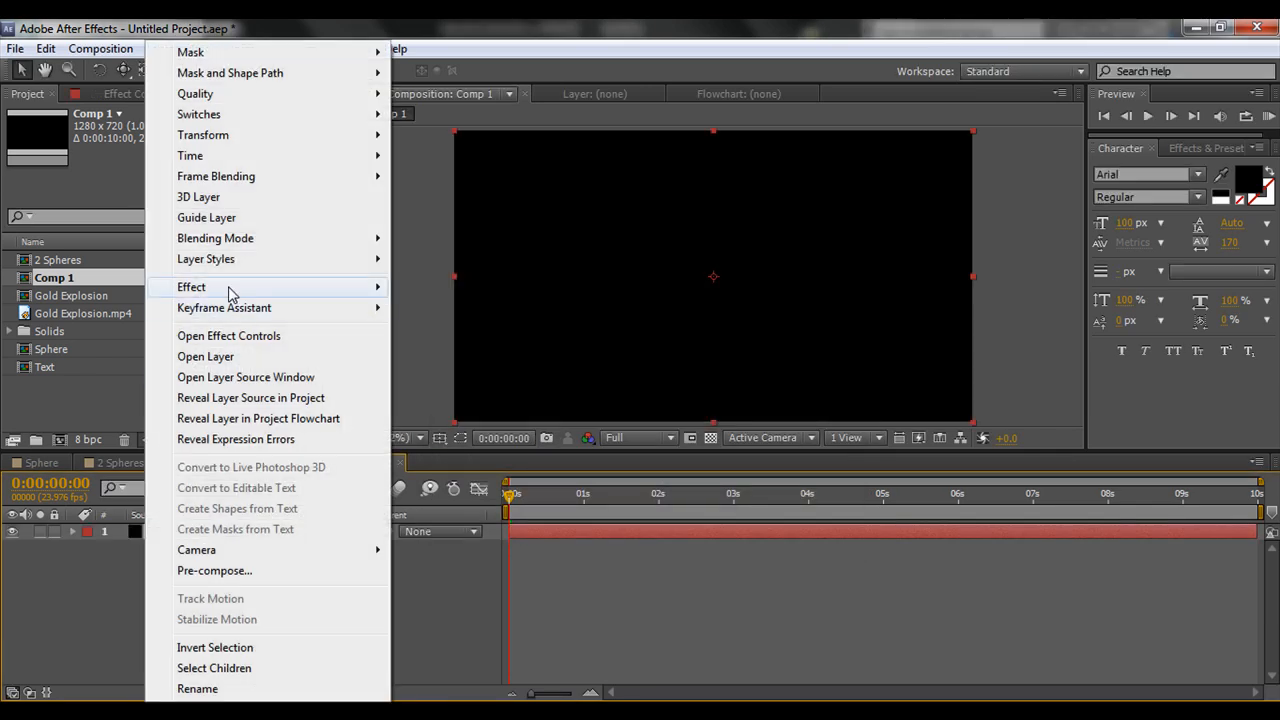
pyautogui.moveTo(229, 289)
pyautogui.moveTo(468, 458)
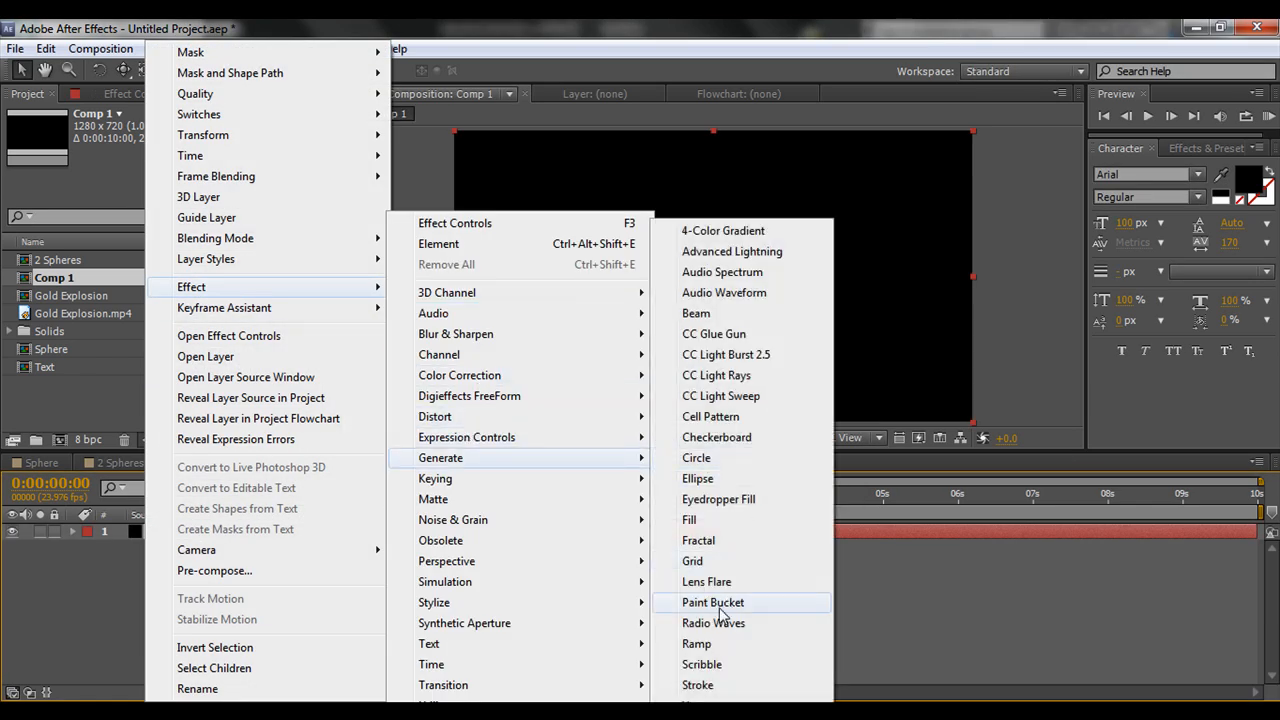
pyautogui.click(697, 644)
# Make the ramp a Radial Ramp starting at the frame's centre, about 640, 357, and ending beyond the lower-right corner, about 1328, 1109.
pyautogui.click(194, 209)
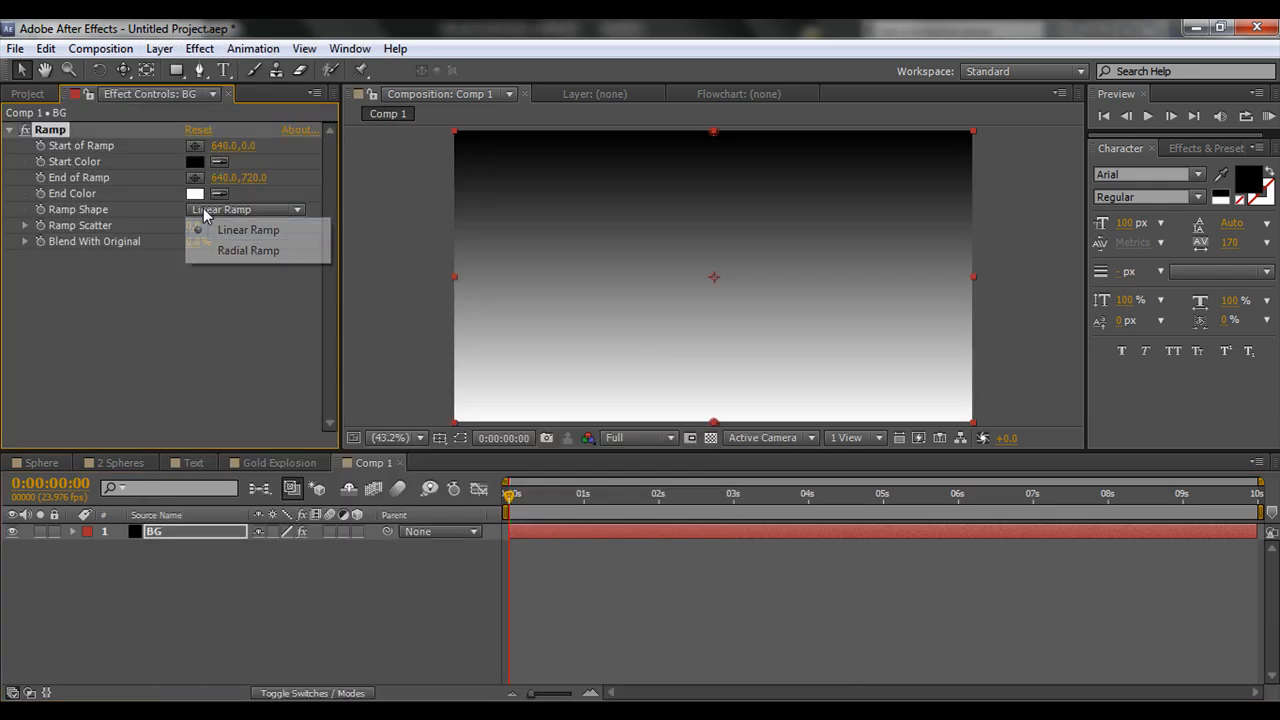
pyautogui.click(230, 248)
pyautogui.moveTo(716, 140); pyautogui.dragTo(715, 278)
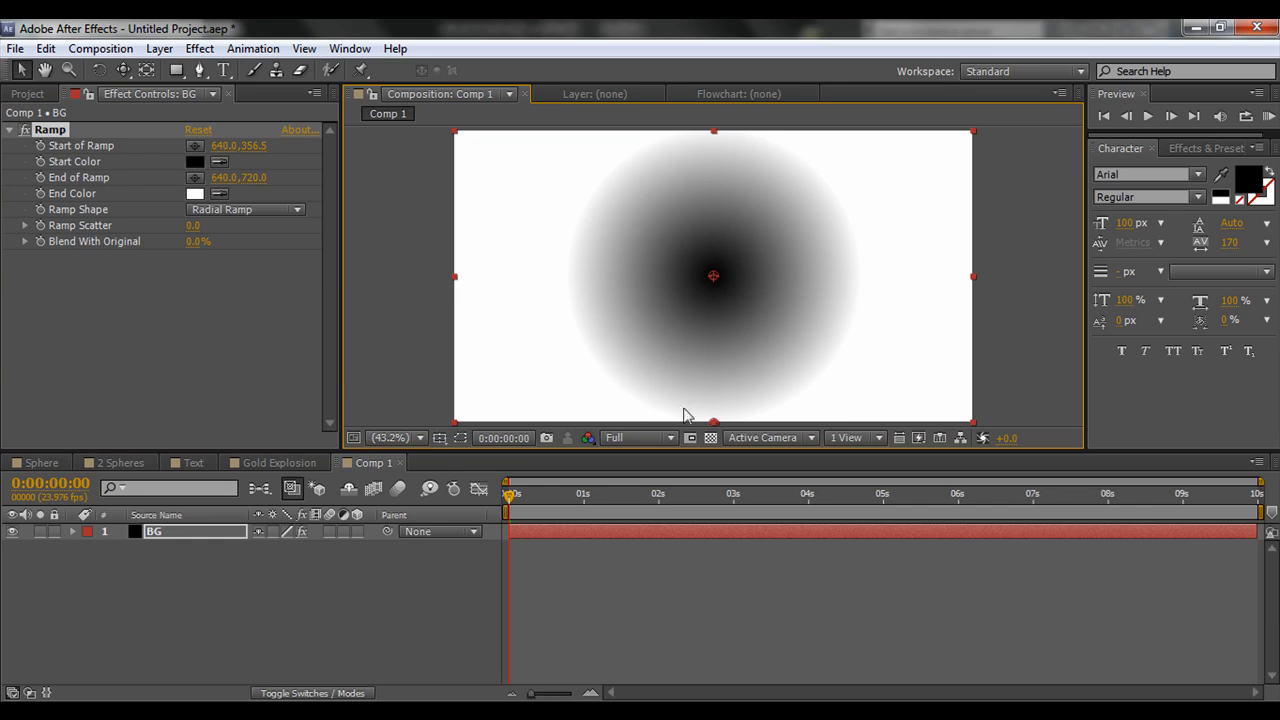
pyautogui.moveTo(718, 424); pyautogui.dragTo(997, 581)
# Set the Ramp's End Color to dark teal 005E66 and its Start Color to a bright cyan of the same hue.
pyautogui.click(195, 193)
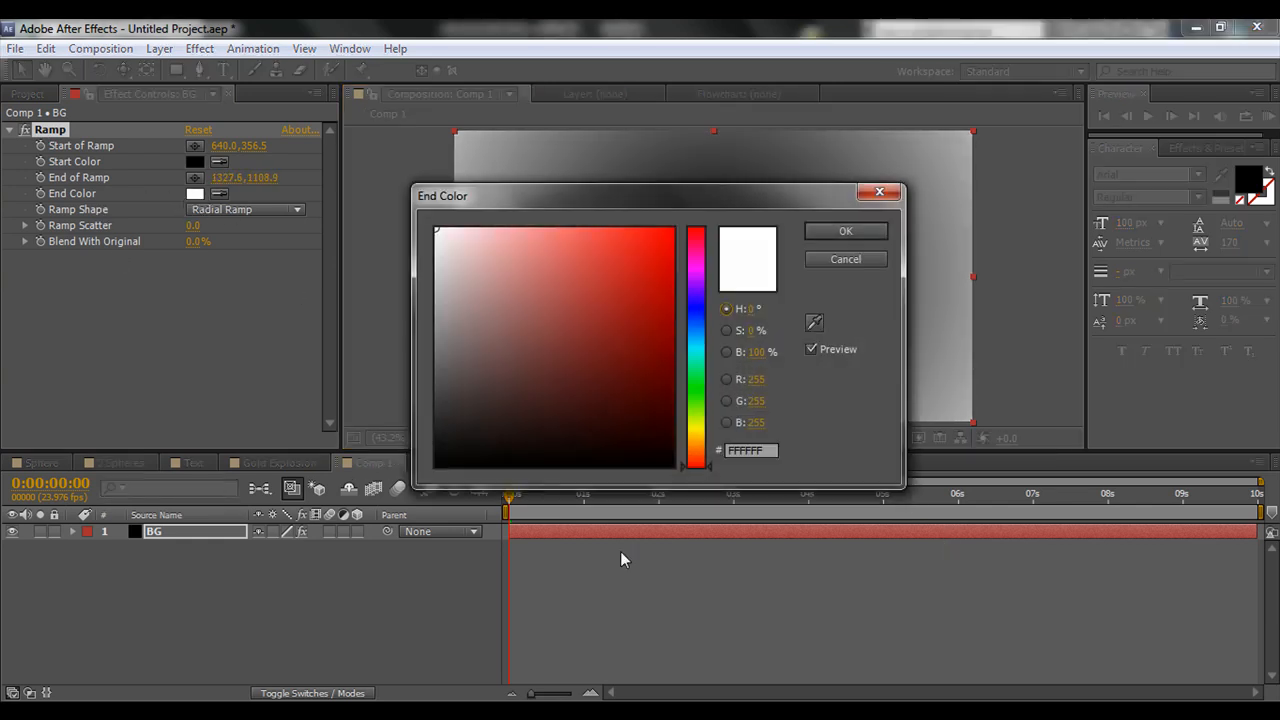
pyautogui.moveTo(693, 373); pyautogui.dragTo(695, 343)
pyautogui.click(671, 371)
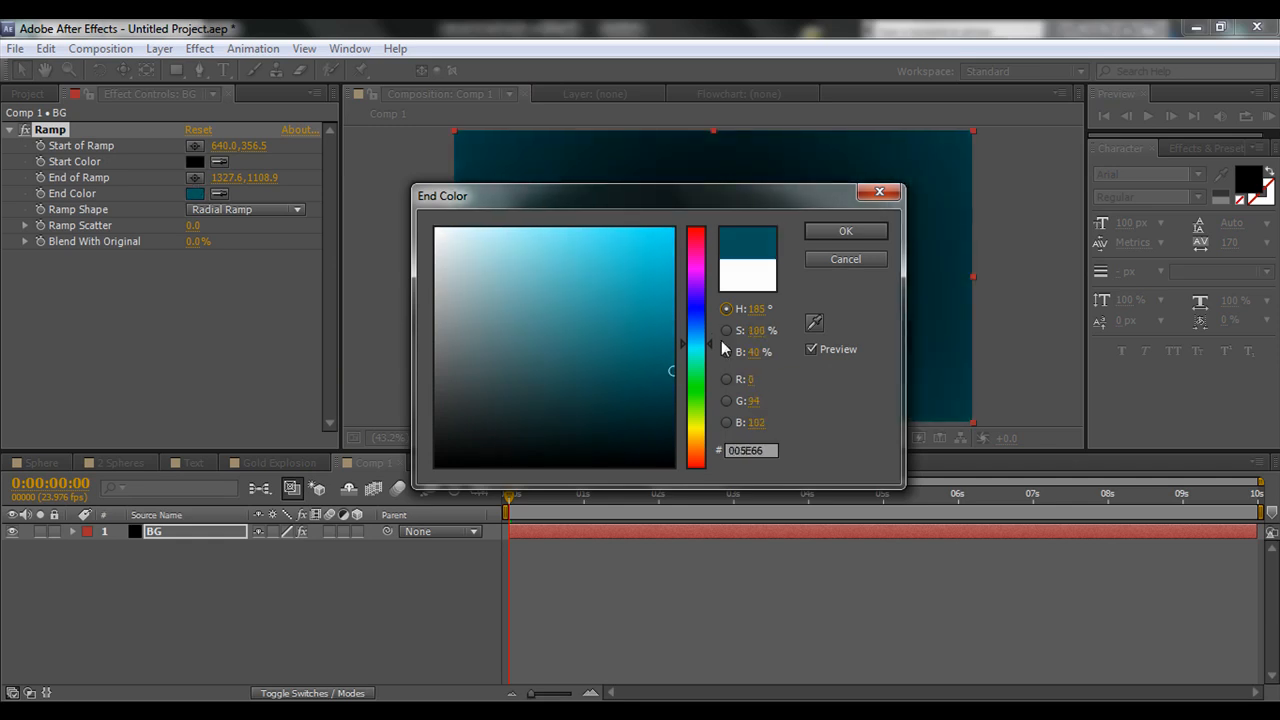
pyautogui.press('Return')
pyautogui.click(195, 161)
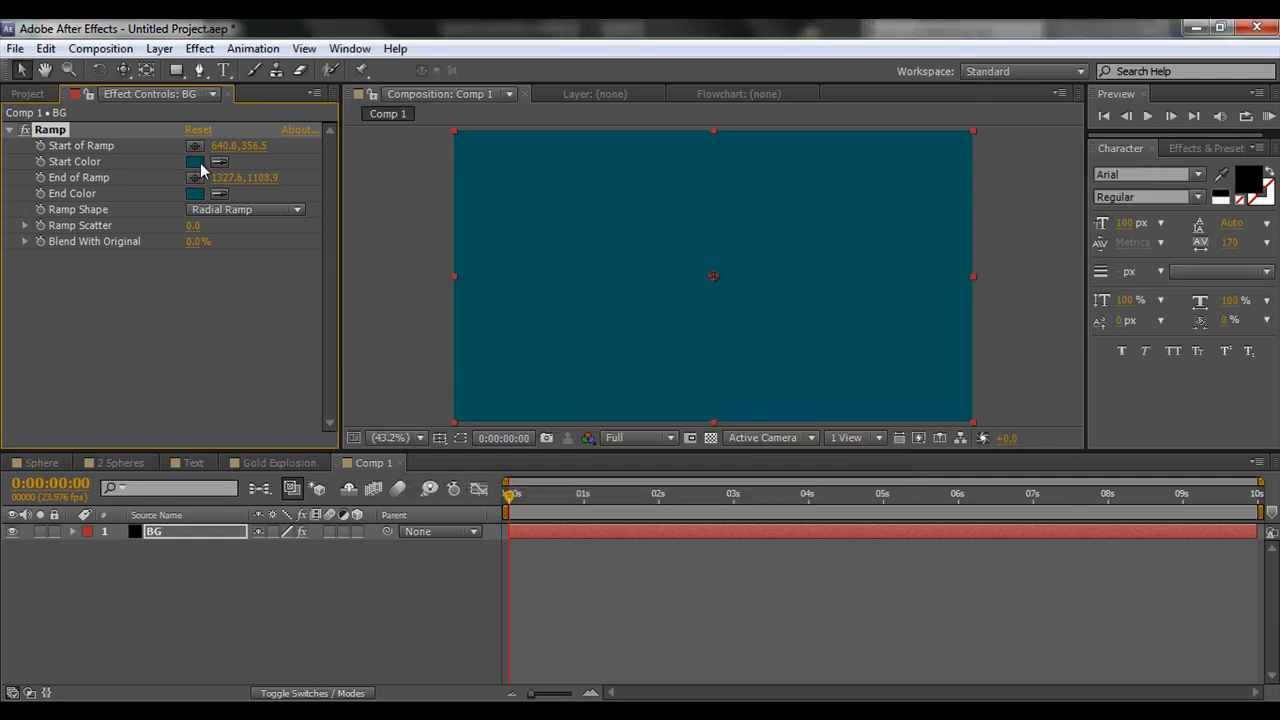
pyautogui.moveTo(670, 366); pyautogui.dragTo(675, 228)
pyautogui.click(840, 234)
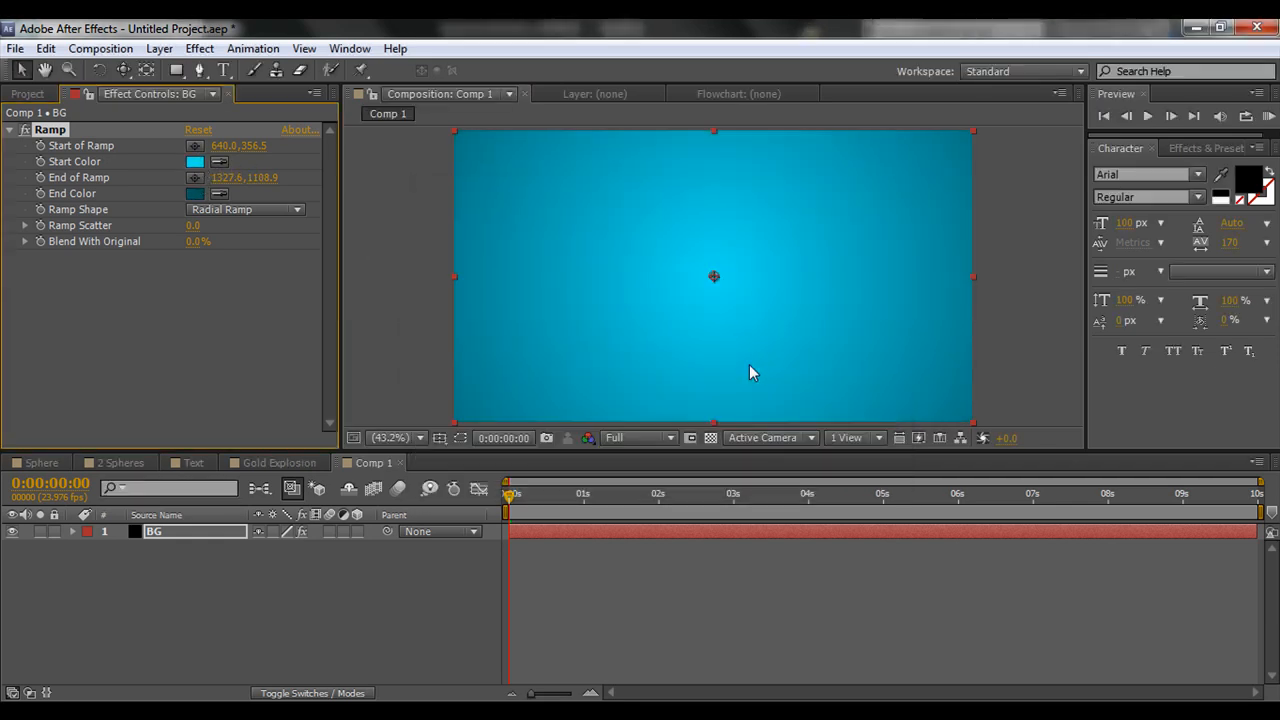
# Darken the Ramp's End Color to a very dark teal and deselect the BG layer.
pyautogui.click(195, 193)
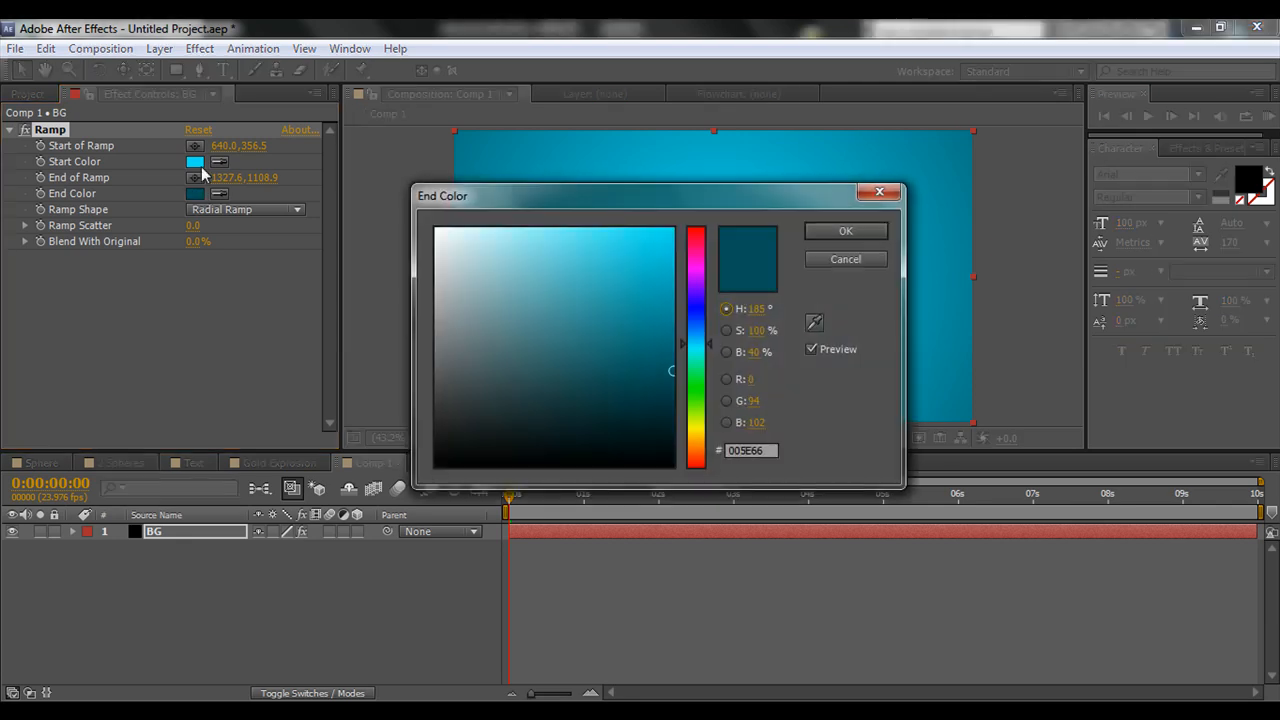
pyautogui.click(671, 401)
pyautogui.click(834, 236)
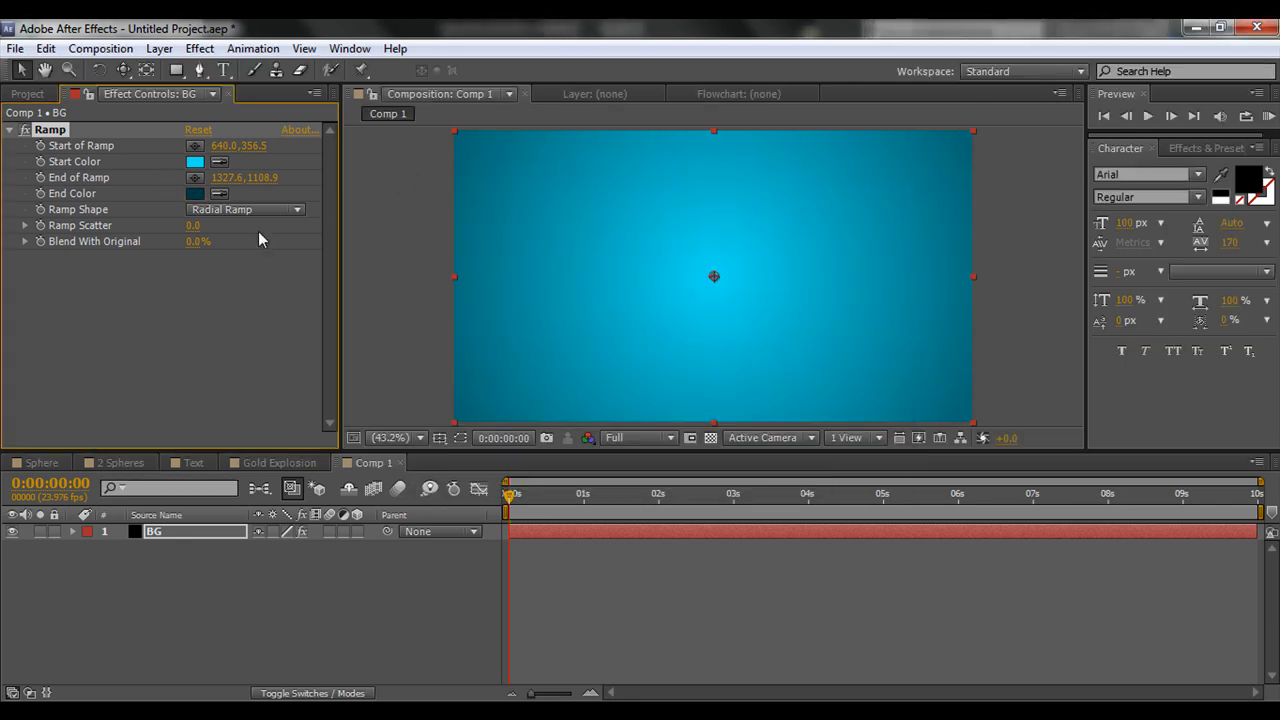
pyautogui.click(360, 588)
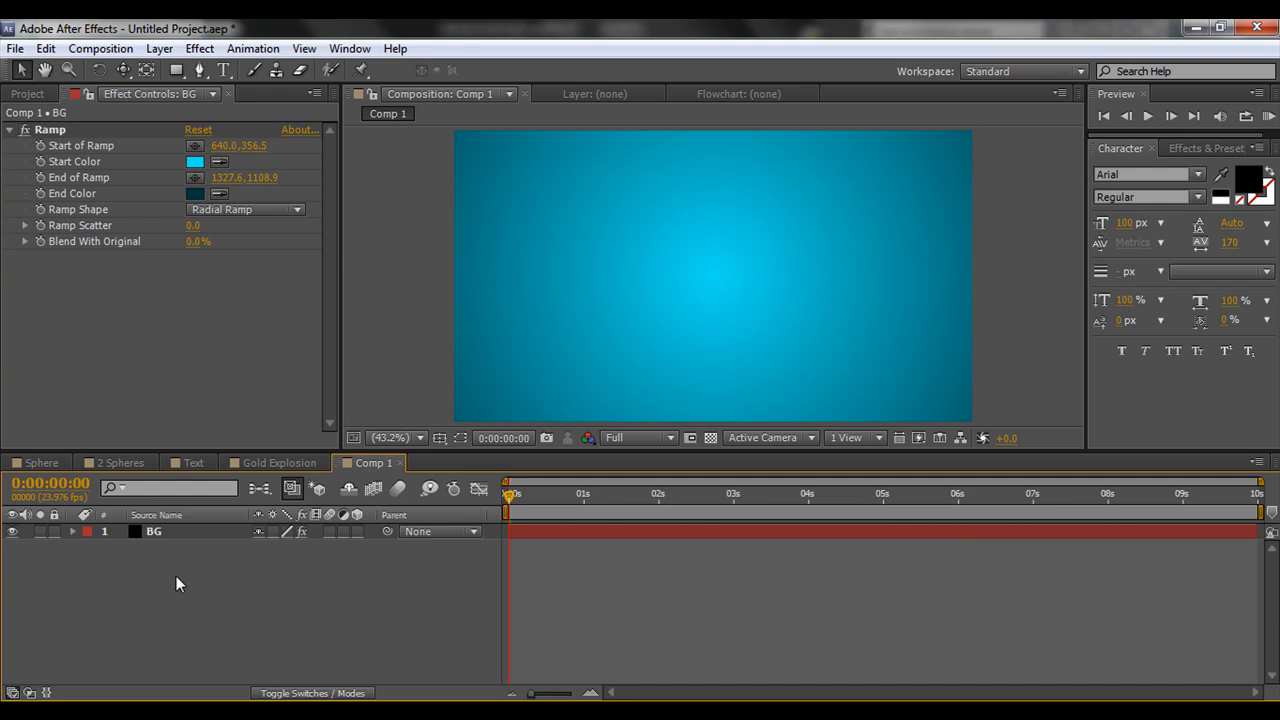
# Add a 1280 x 720 black solid above BG and rename the layer Element.
pyautogui.click(160, 48)
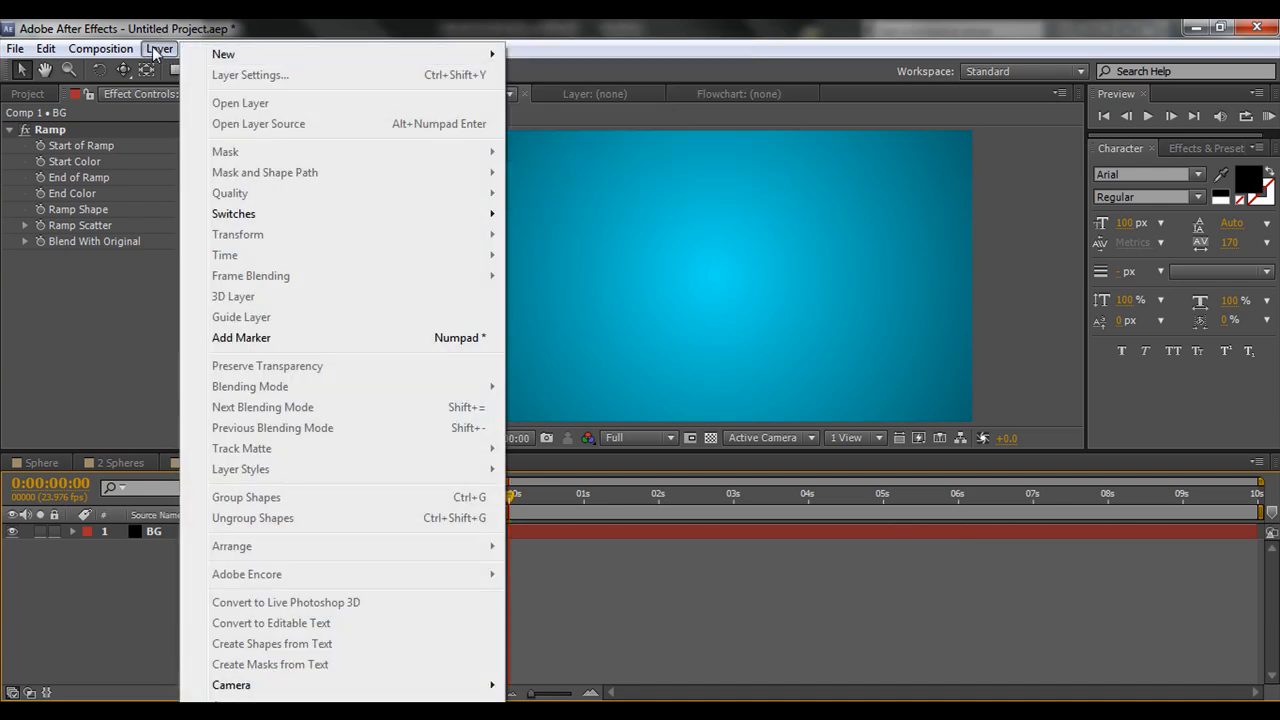
pyautogui.moveTo(494, 54)
pyautogui.click(543, 77)
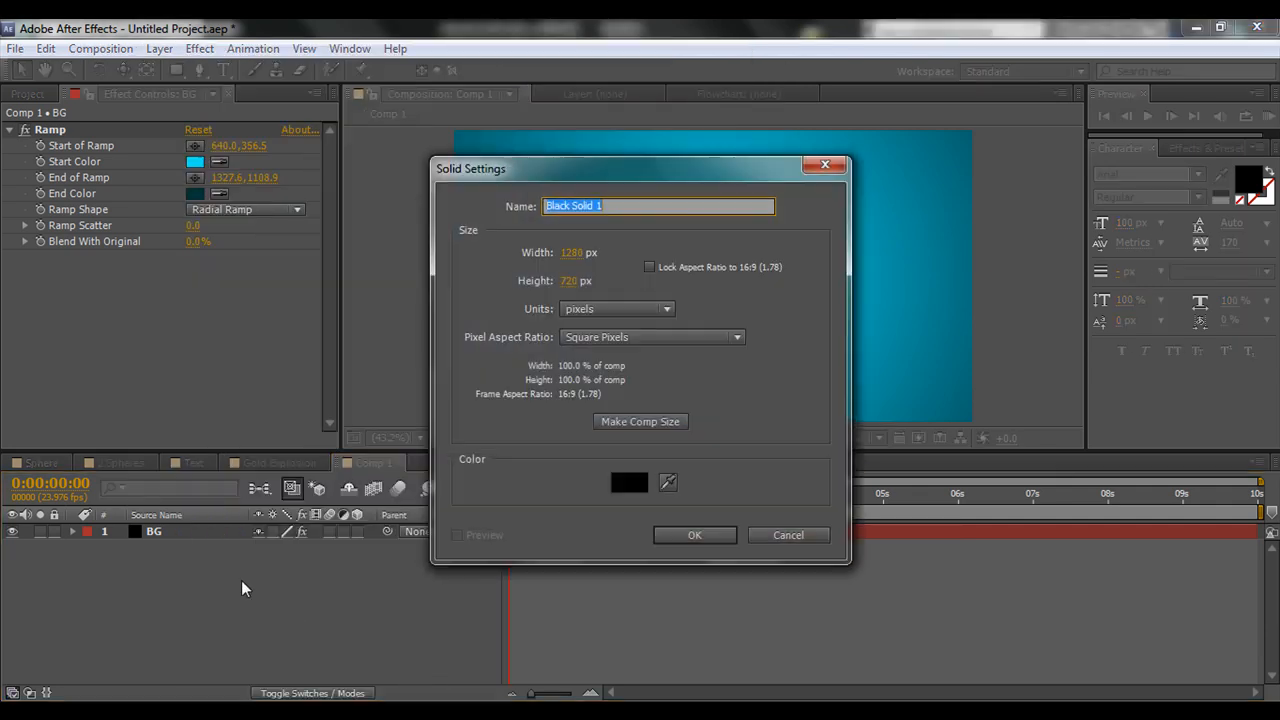
pyautogui.click(695, 534)
pyautogui.rightClick(279, 580)
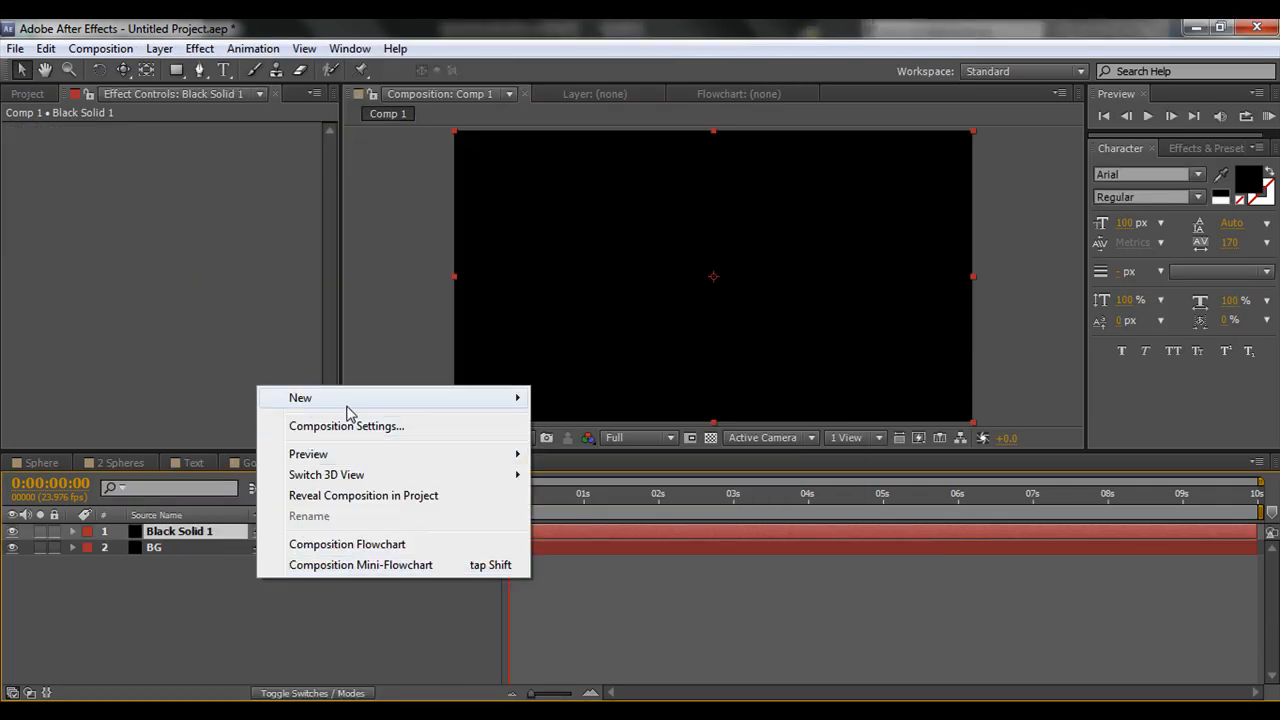
pyautogui.click(40, 647)
pyautogui.click(211, 535)
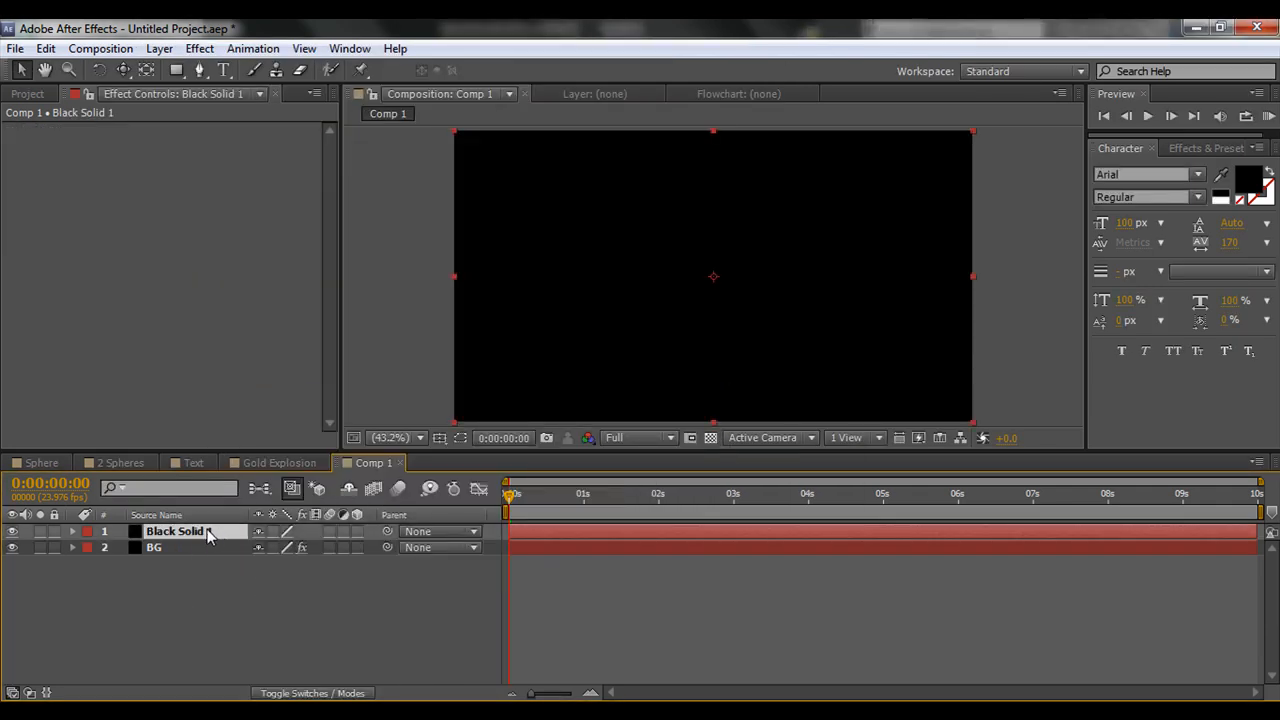
pyautogui.press('Return')
pyautogui.write('Element')
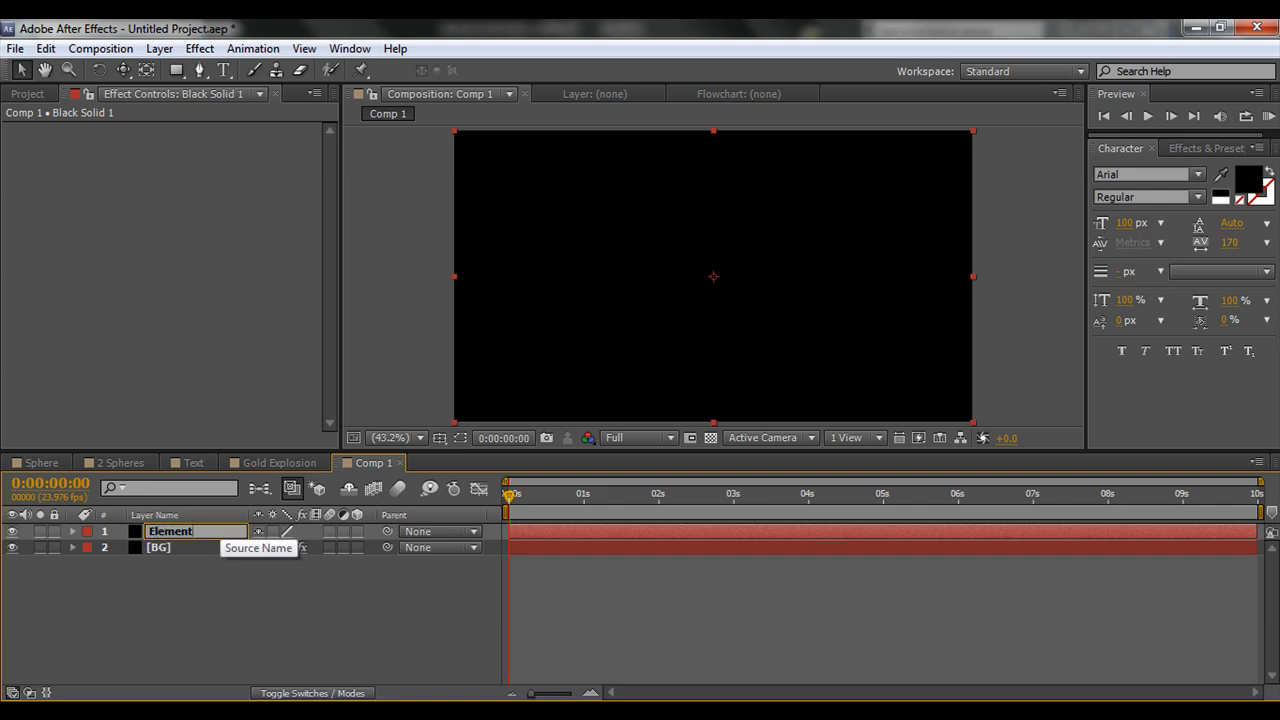
pyautogui.press('Return')
# Apply the Video Copilot Element effect to the Element layer.
pyautogui.rightClick(205, 537)
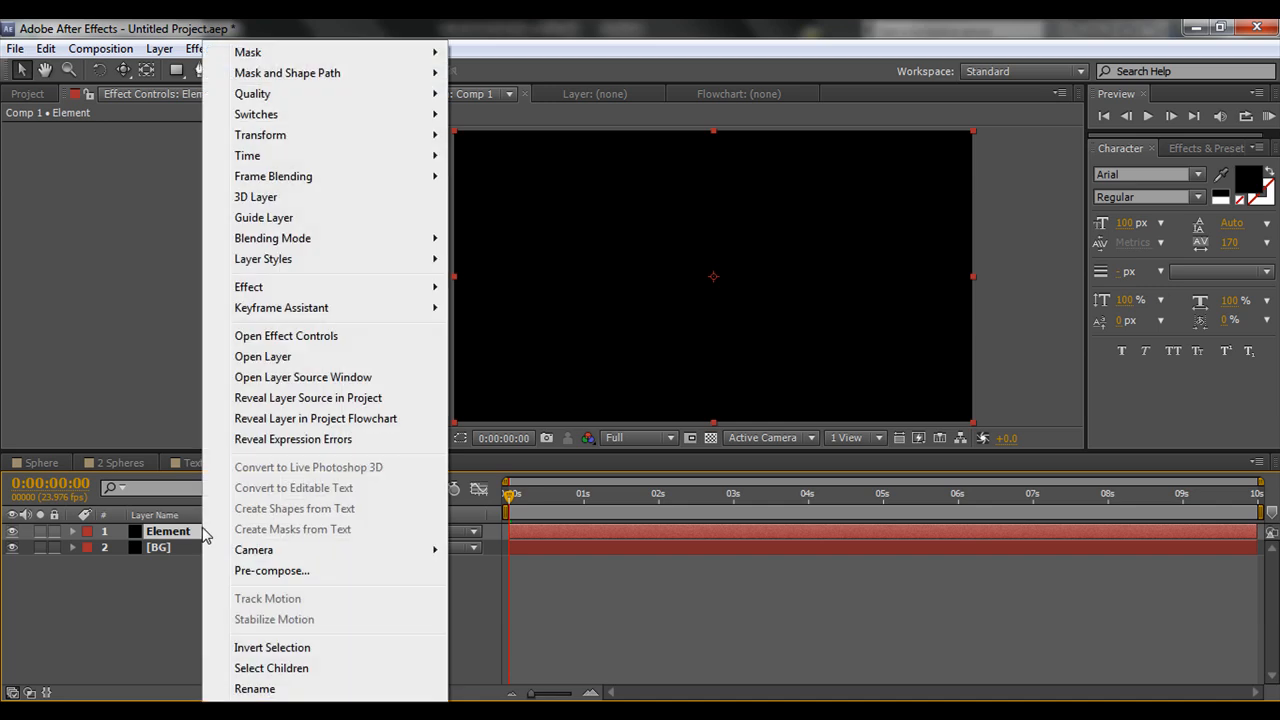
pyautogui.click(195, 50)
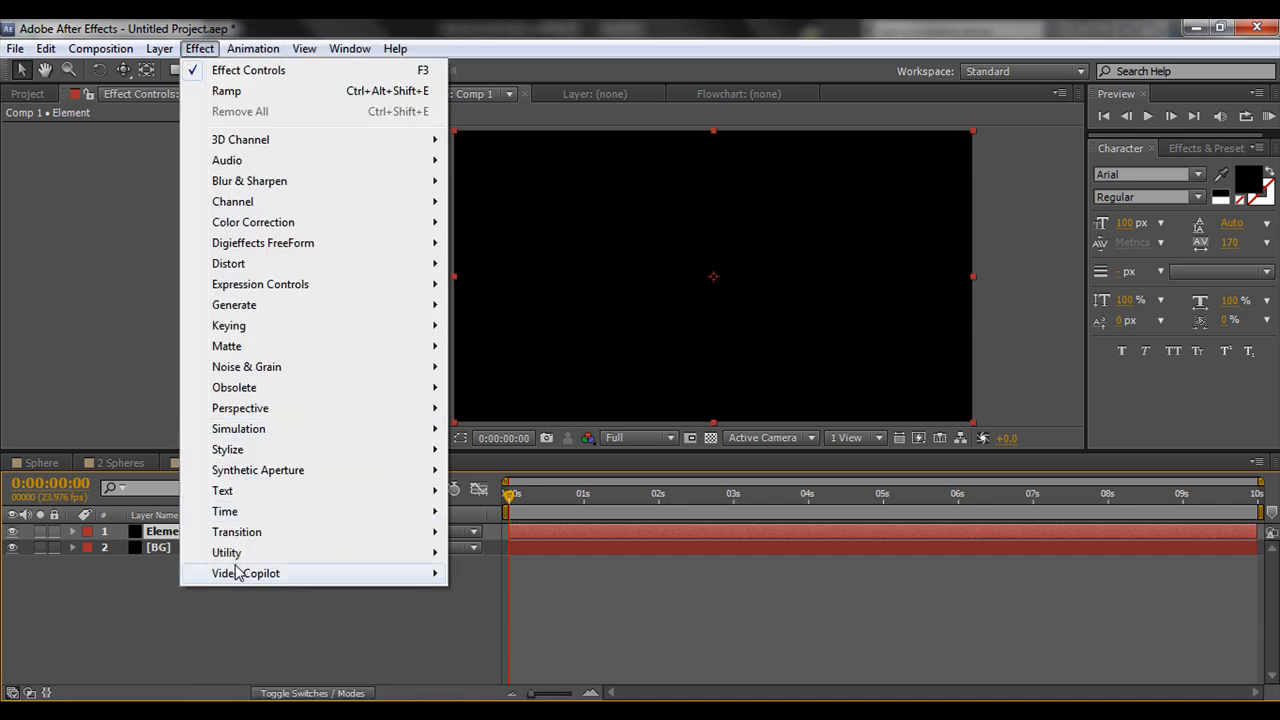
pyautogui.moveTo(288, 578)
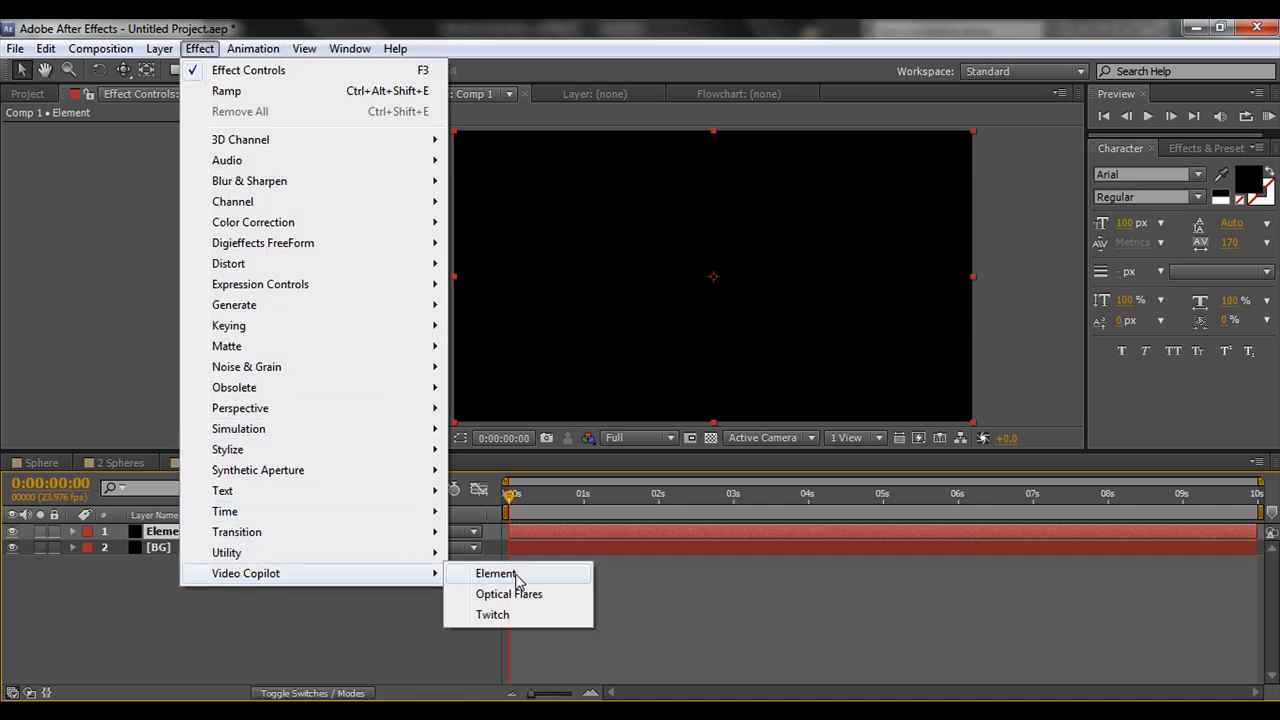
pyautogui.click(497, 574)
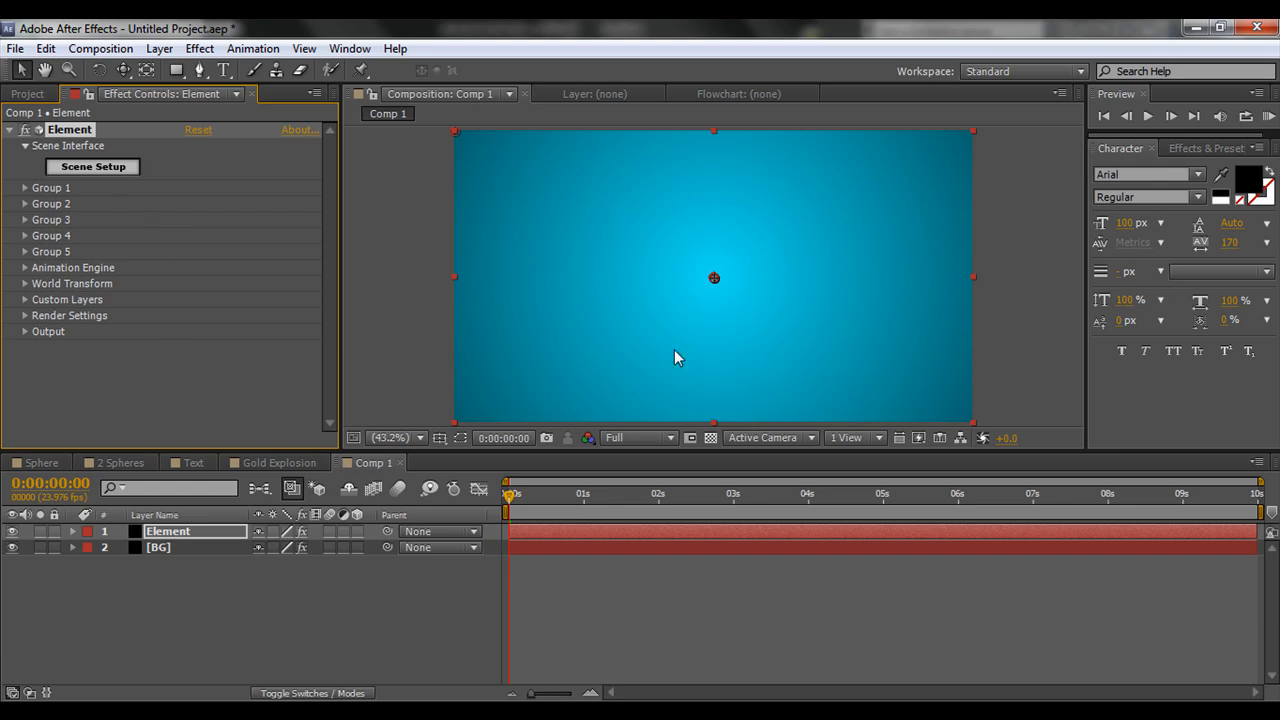
# Open the Element effect's Scene Setup, import "fractured sphere.obj" from the Desktop and inspect the model in the preview.
pyautogui.click(105, 172)
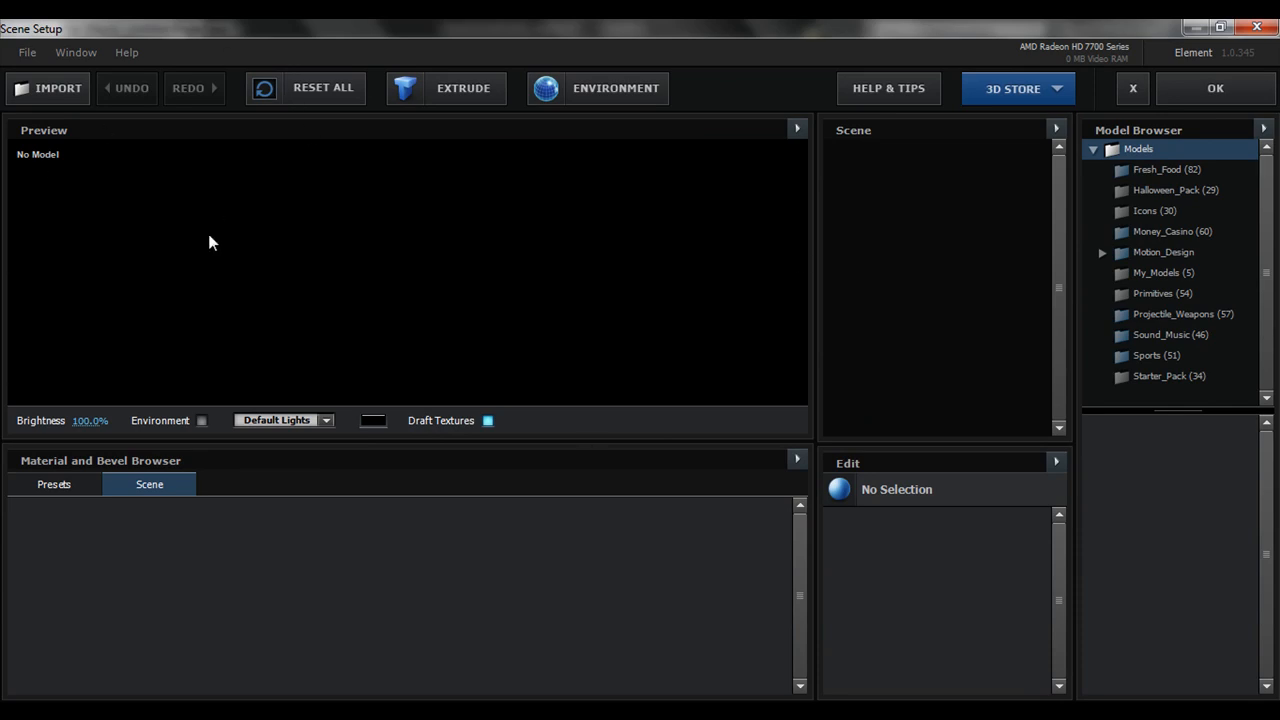
pyautogui.click(60, 98)
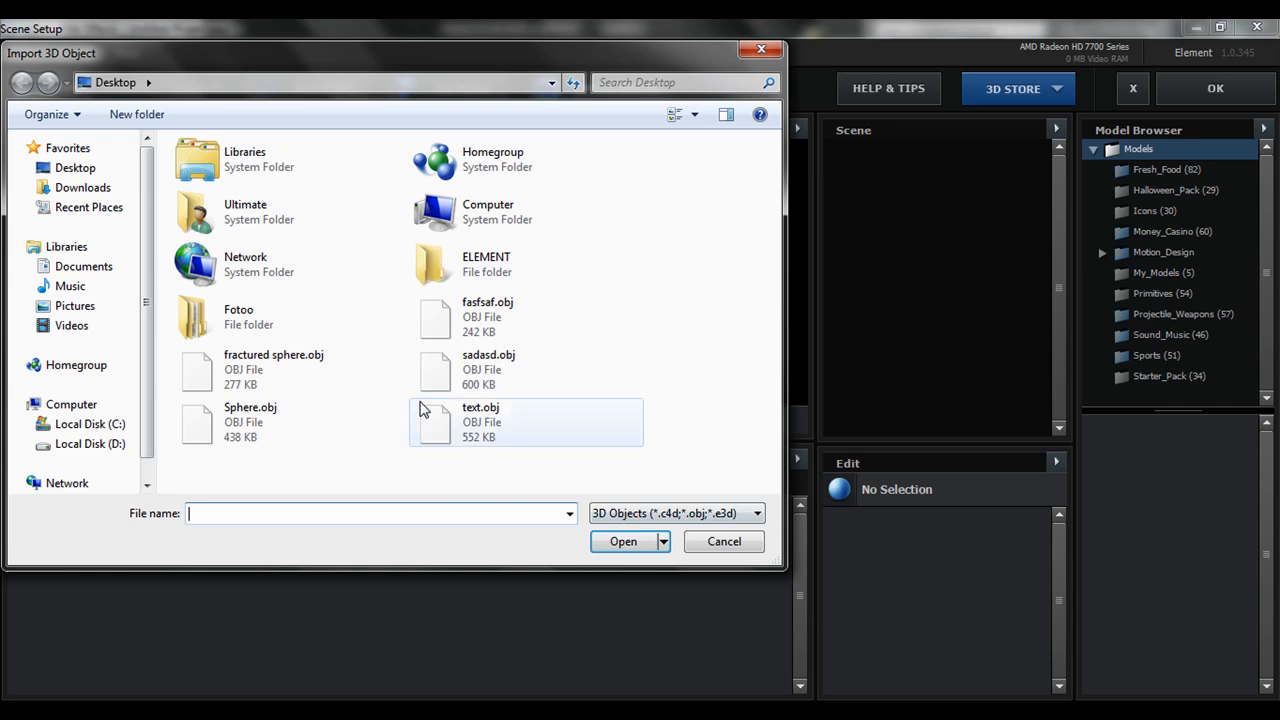
pyautogui.click(250, 366)
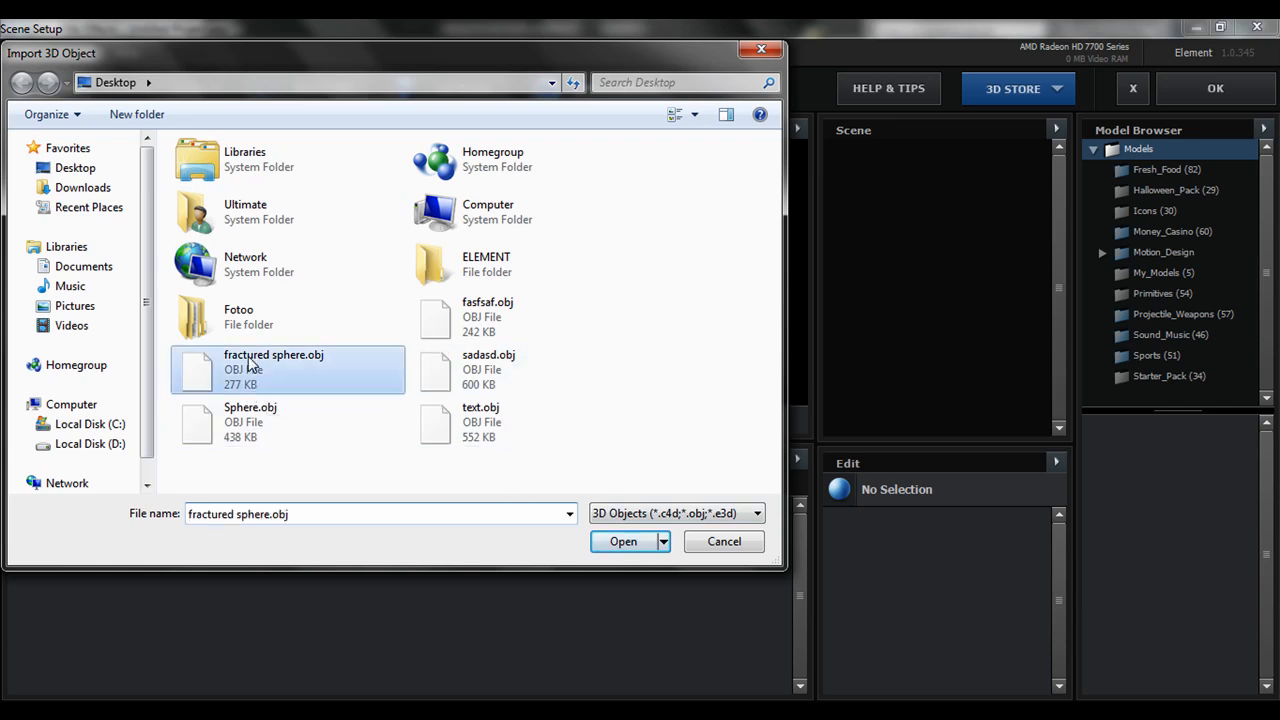
pyautogui.click(617, 546)
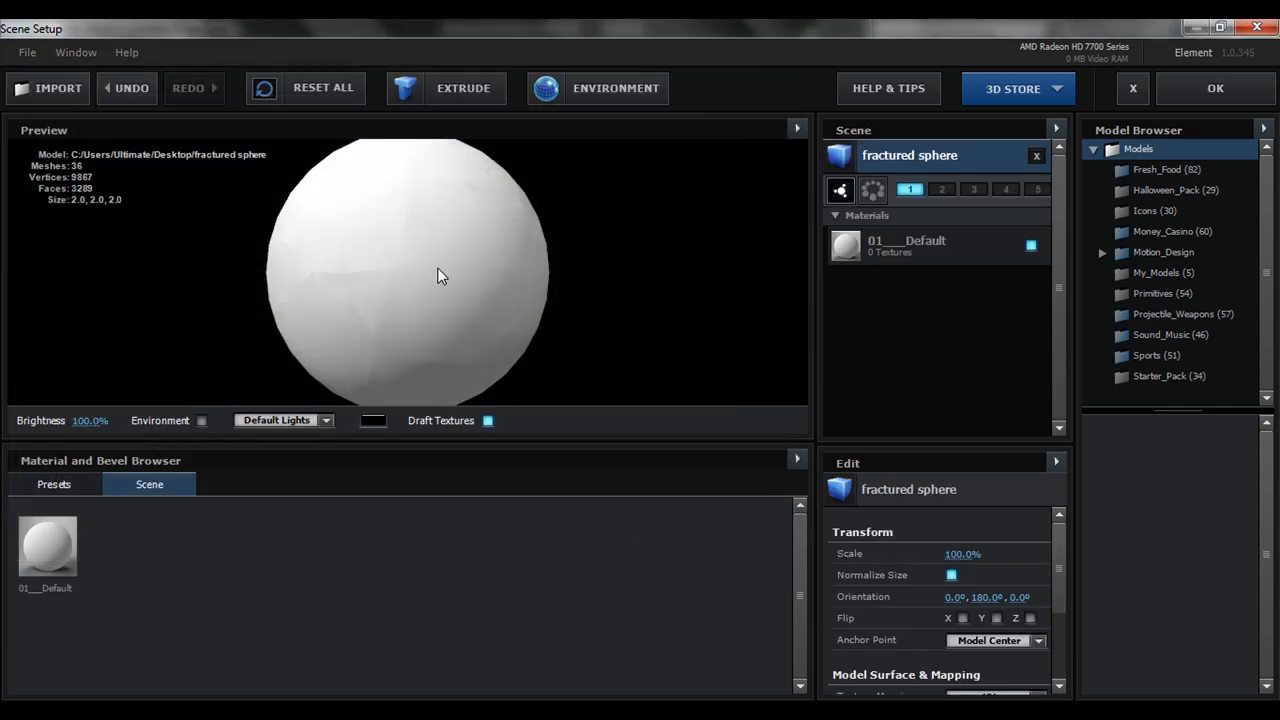
pyautogui.moveTo(438, 268); pyautogui.dragTo(457, 321)
pyautogui.scroll(-1, 455, 315)
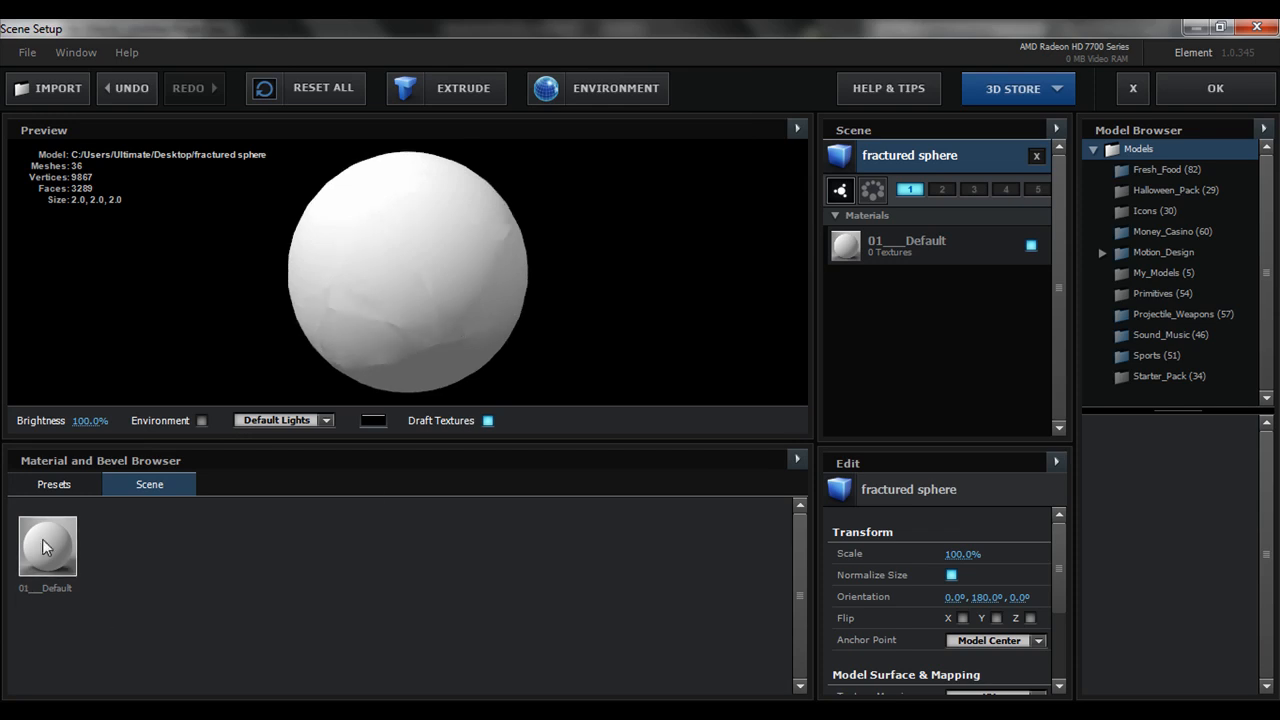
# Look through the Materials presets and the Pro_Shaders subfolders for a material suited to the sphere.
pyautogui.click(71, 481)
pyautogui.doubleClick(89, 533)
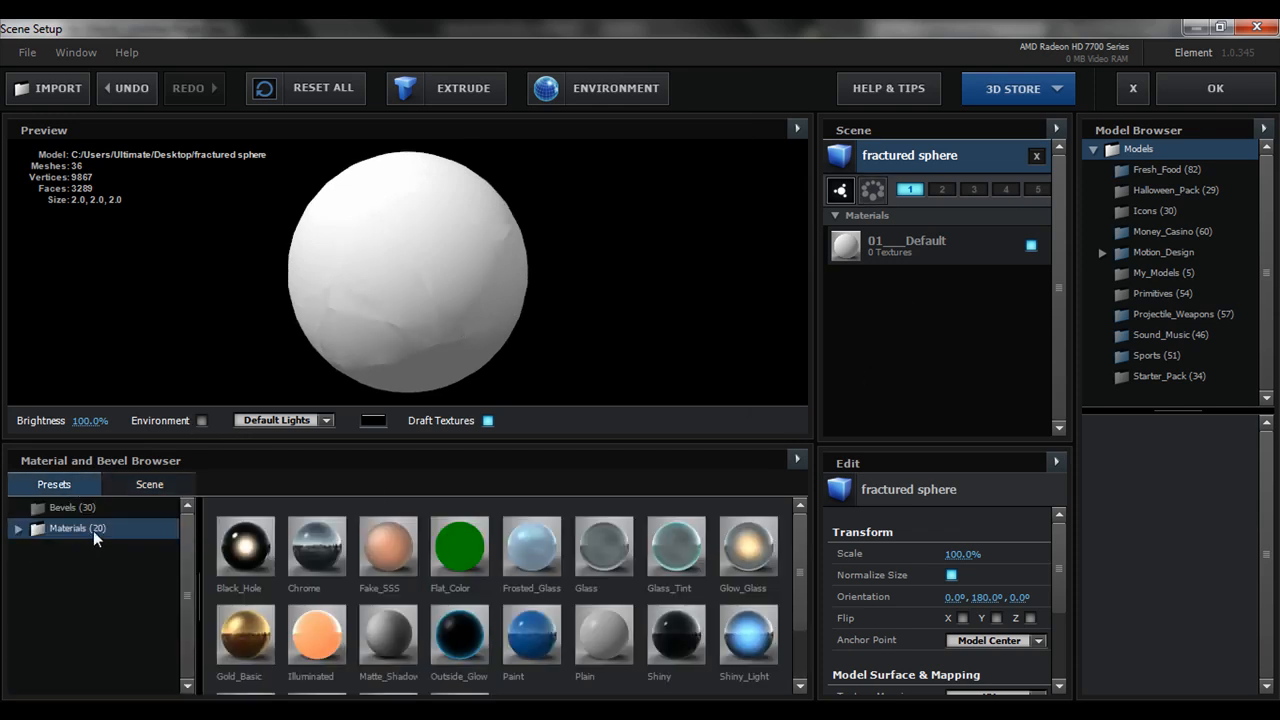
pyautogui.moveTo(803, 558); pyautogui.dragTo(789, 622)
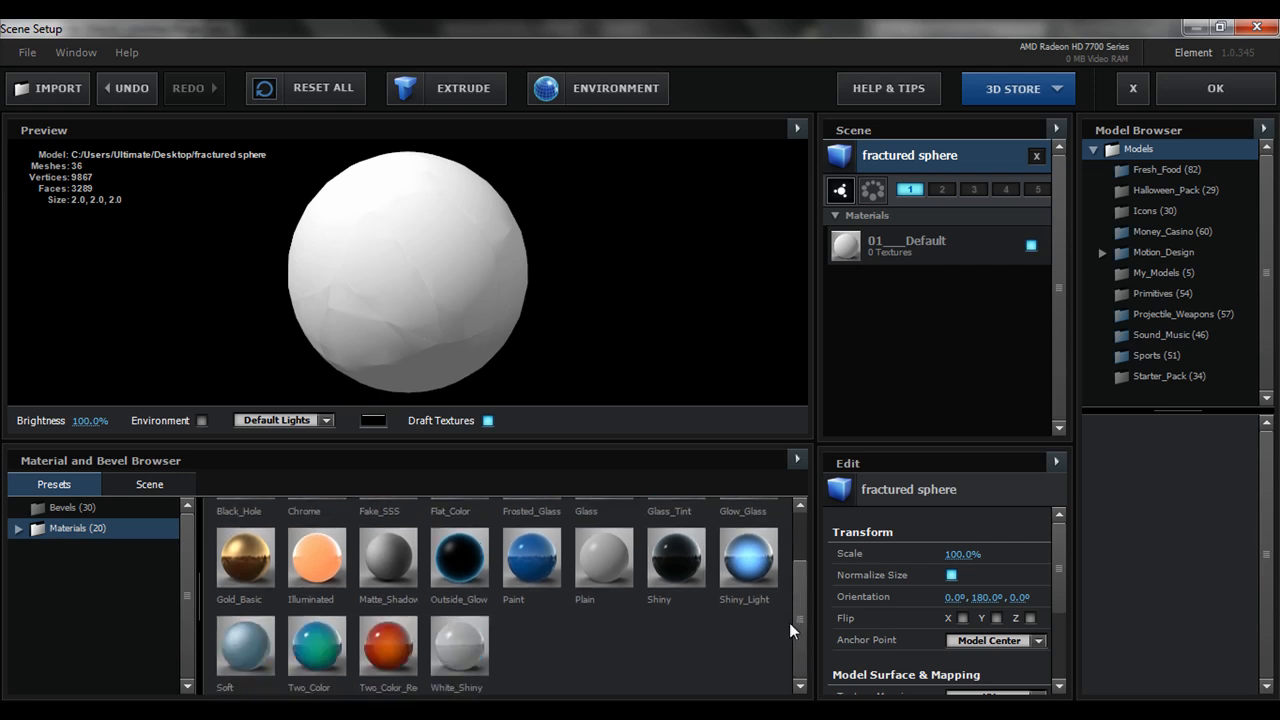
pyautogui.doubleClick(49, 530)
pyautogui.doubleClick(67, 552)
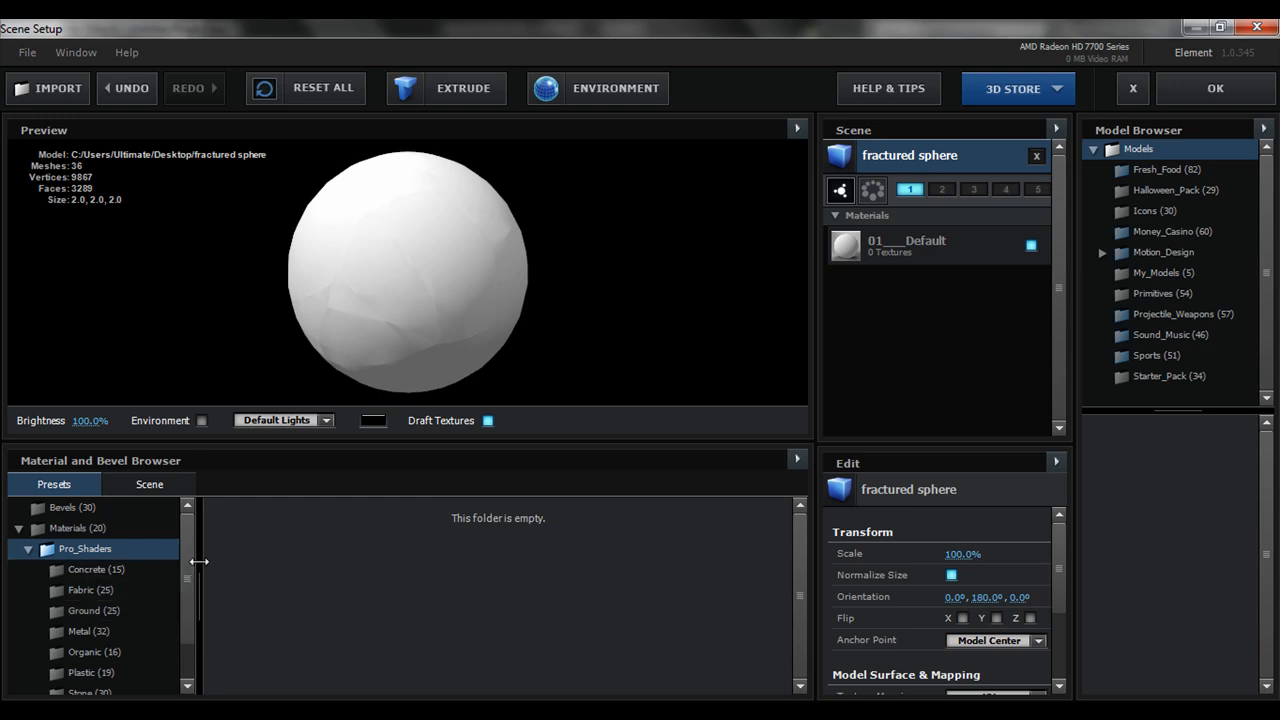
pyautogui.moveTo(186, 568); pyautogui.dragTo(147, 552)
pyautogui.click(146, 566)
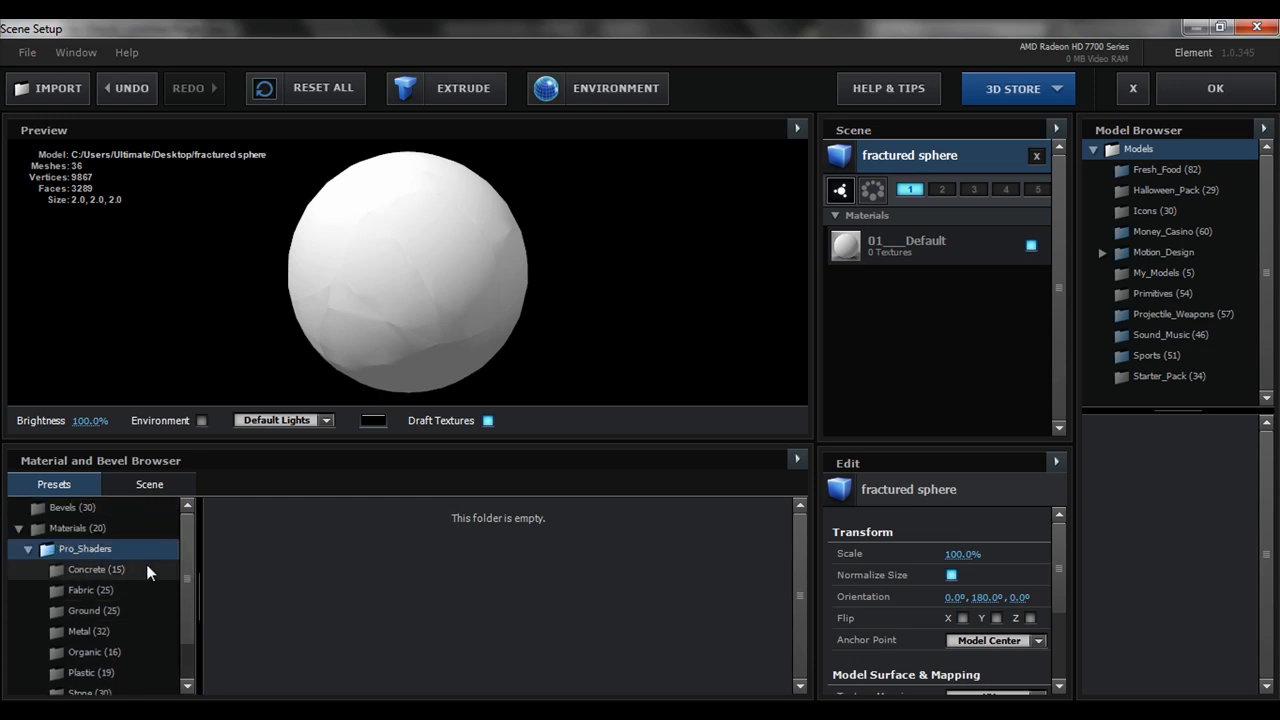
pyautogui.press('Left')
pyautogui.press('Left')
pyautogui.press('Left')
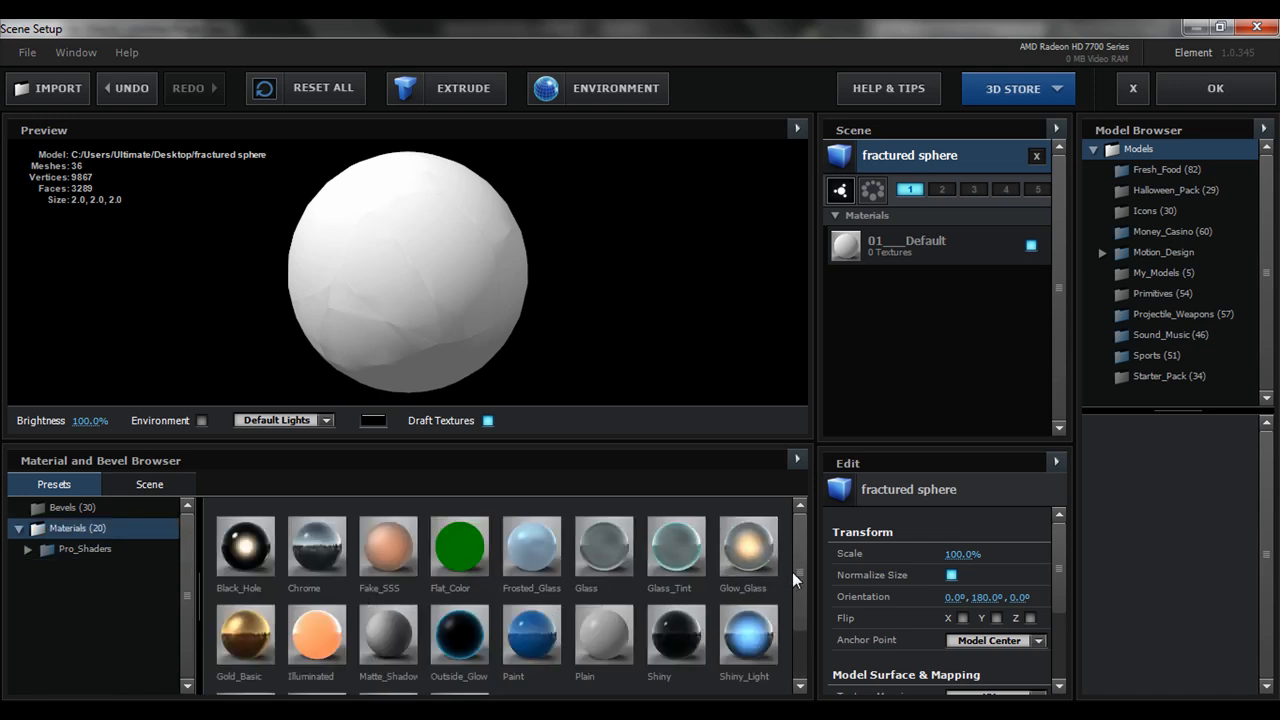
# Apply the Shiny material preset to the fractured sphere.
pyautogui.scroll(-1, 803, 612)
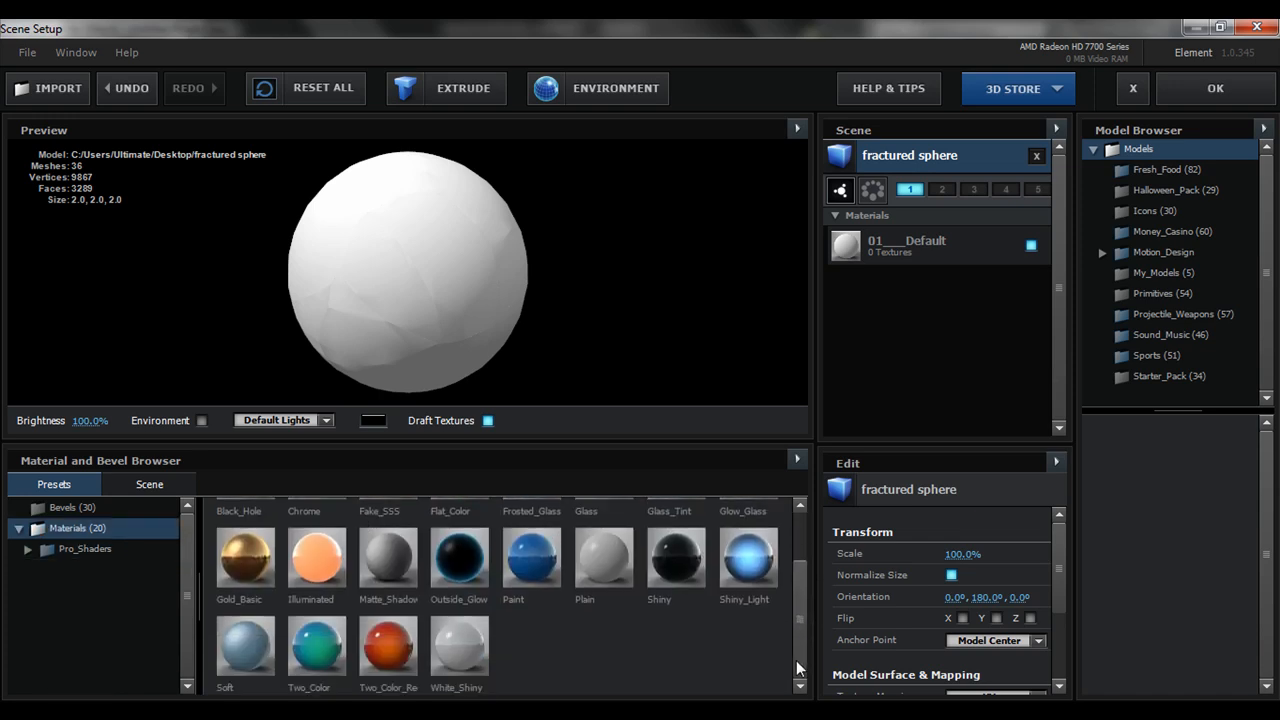
pyautogui.click(676, 556)
pyautogui.moveTo(445, 299); pyautogui.dragTo(476, 262)
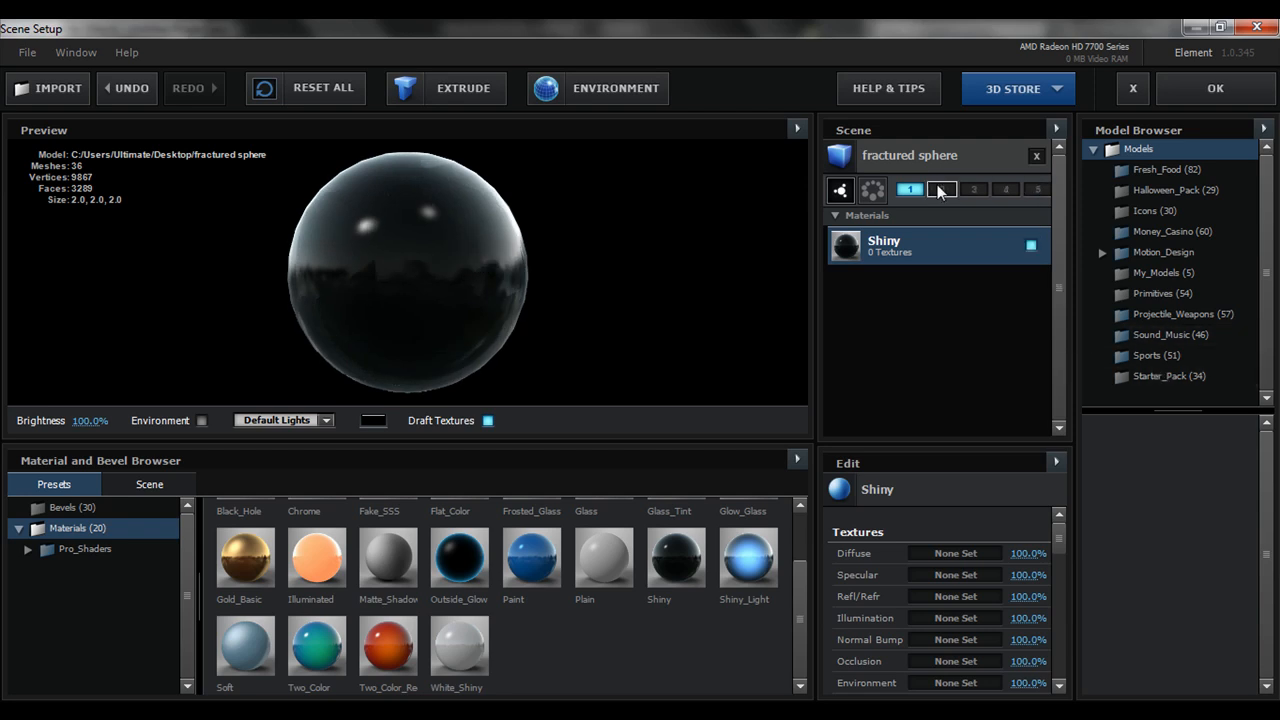
# Inspect the fractured sphere's mesh in the preview's Wireframe display and restore the shaded display.
pyautogui.click(797, 128)
pyautogui.click(758, 138)
pyautogui.click(794, 135)
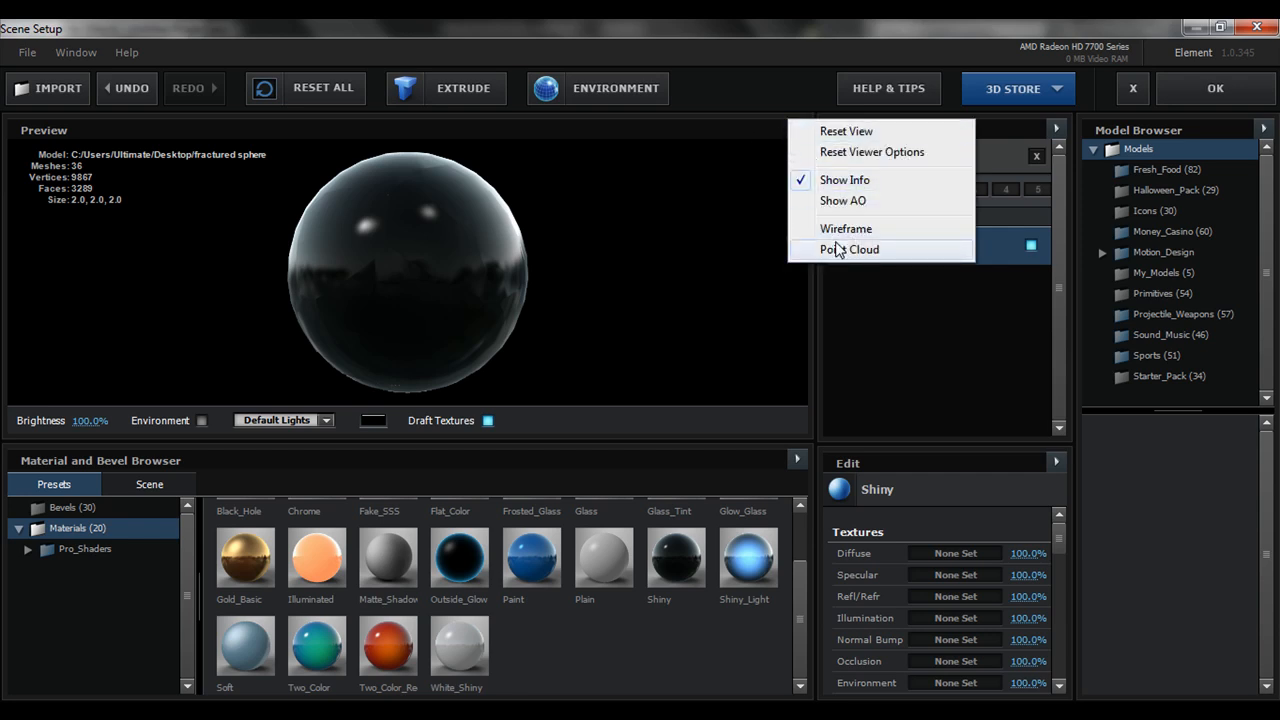
pyautogui.click(829, 228)
pyautogui.moveTo(375, 297); pyautogui.dragTo(797, 128)
pyautogui.click(797, 128)
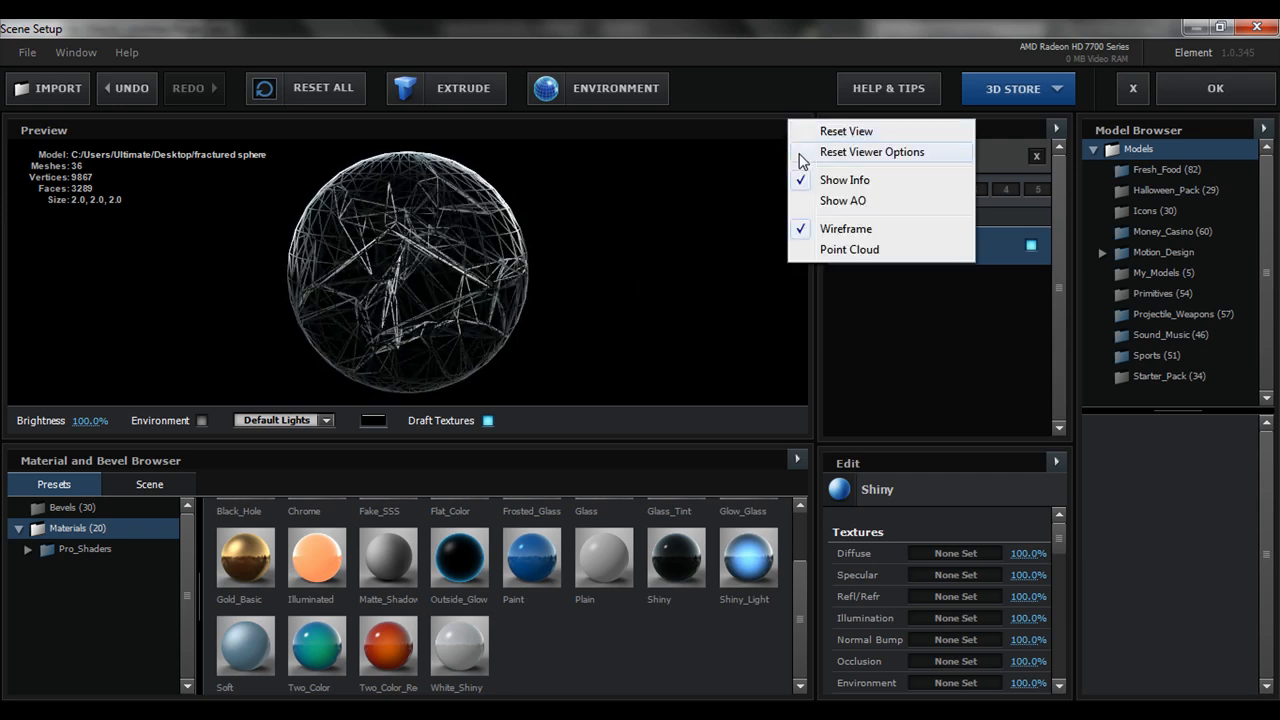
pyautogui.click(829, 226)
# Accept the scene setup and set the Particle Look size of Group 1 to 6.49.
pyautogui.click(1233, 92)
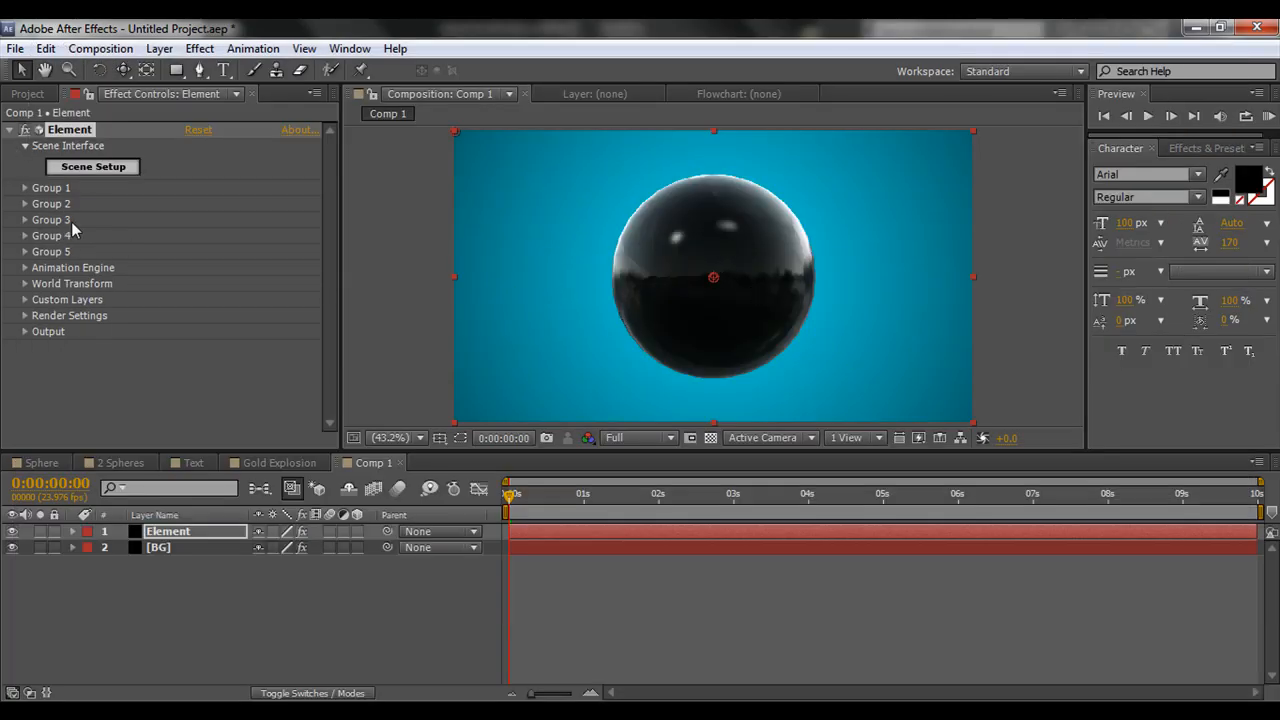
pyautogui.click(25, 188)
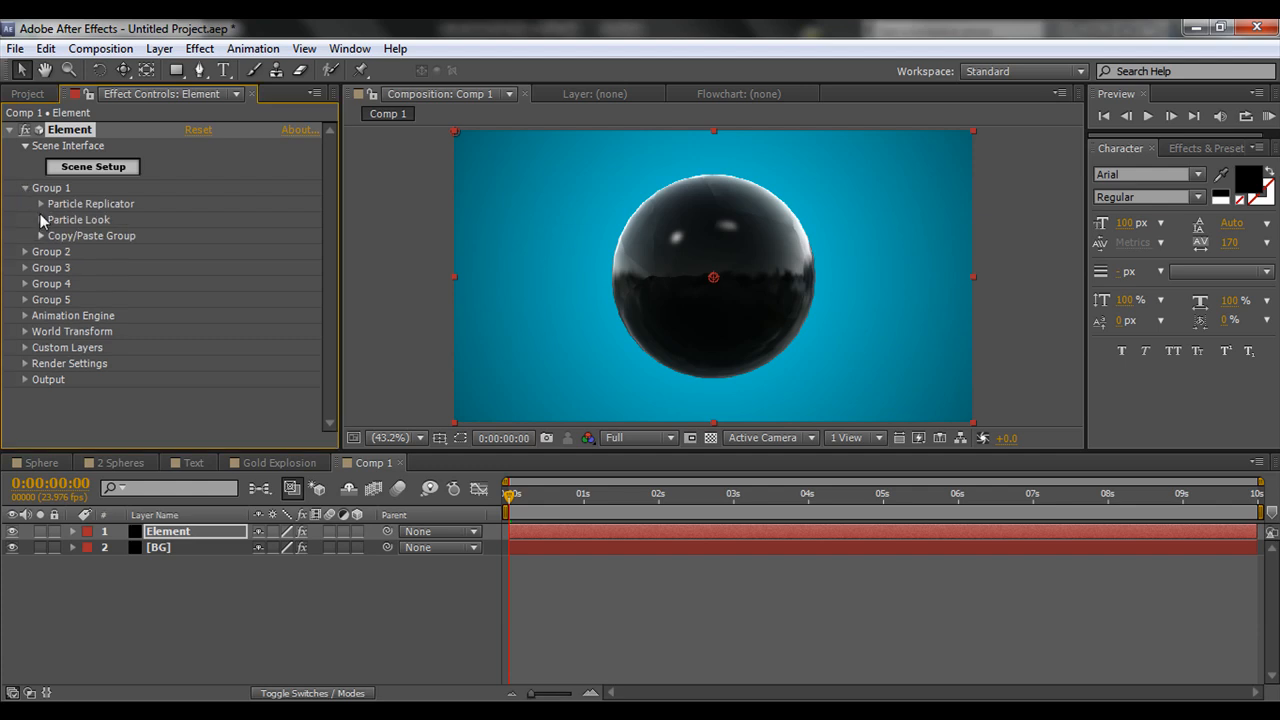
pyautogui.click(40, 219)
pyautogui.moveTo(200, 240); pyautogui.dragTo(72, 245)
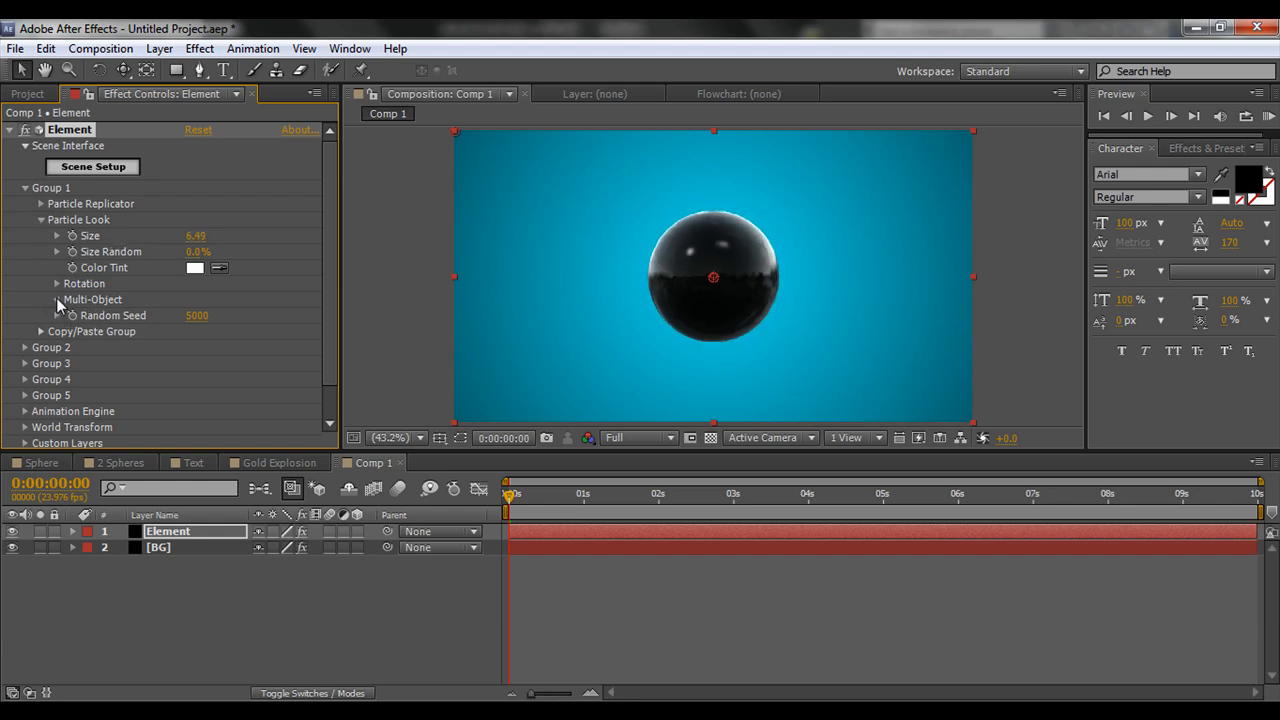
# Enable Multi-Object in Group 1's Particle Look and look over its settings.
pyautogui.click(57, 299)
pyautogui.click(191, 316)
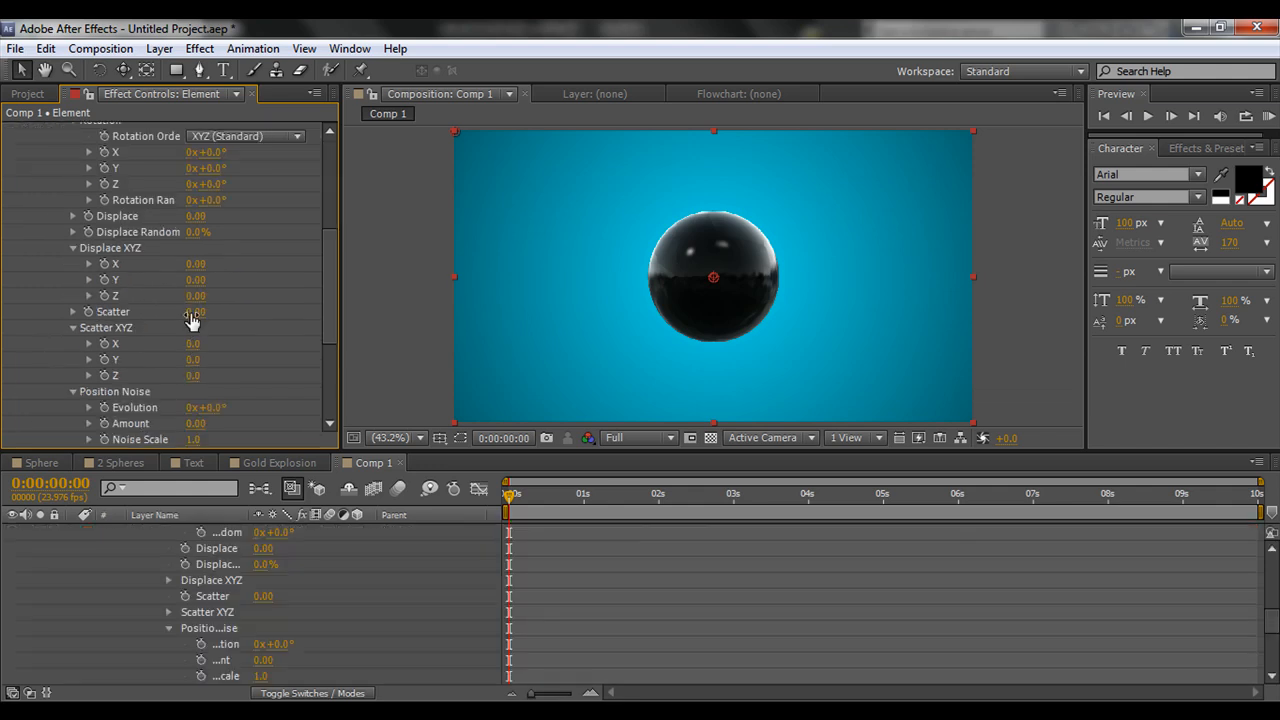
pyautogui.moveTo(330, 248); pyautogui.dragTo(325, 205)
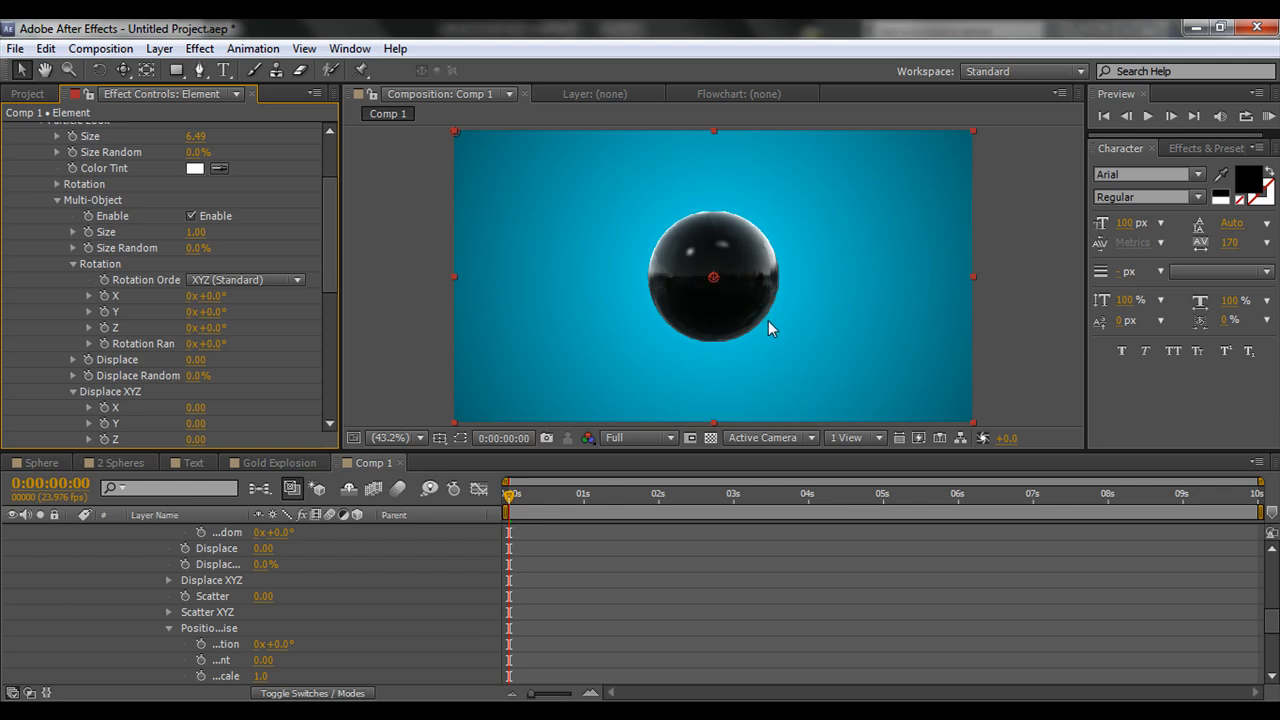
pyautogui.moveTo(328, 246); pyautogui.dragTo(326, 282)
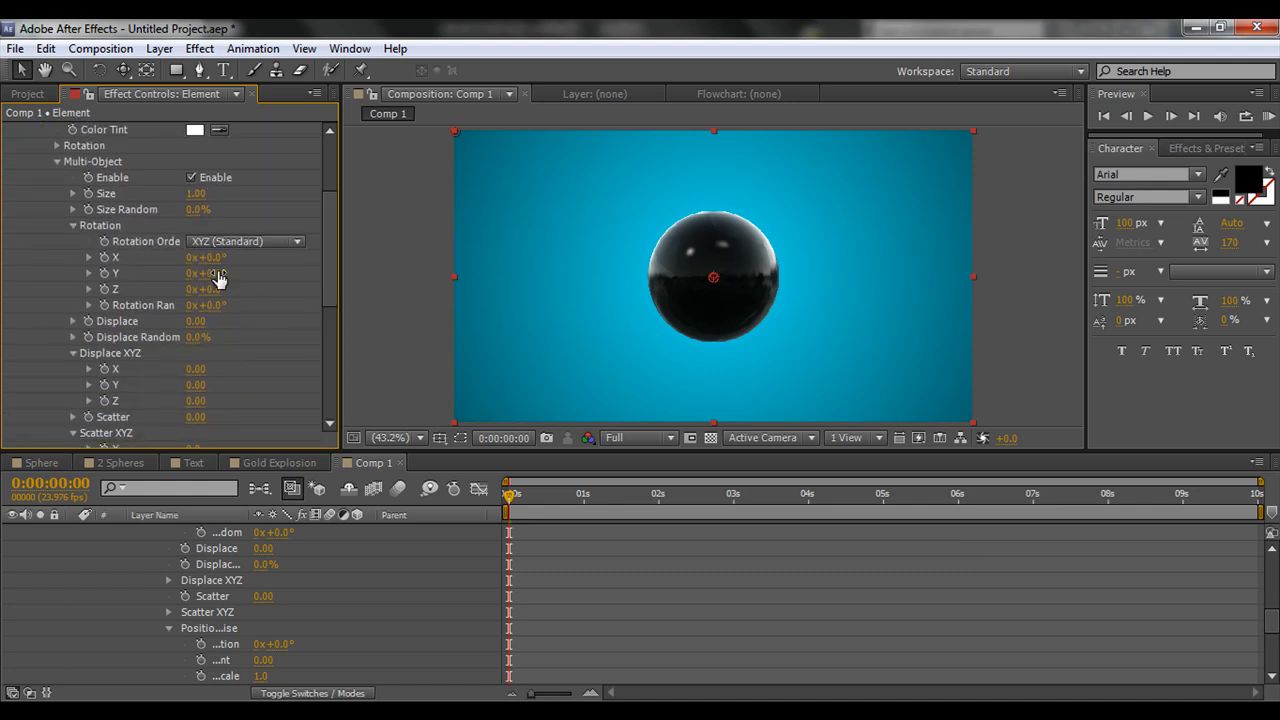
# Try rotating the Multi-Object pieces around Y and displacing them along X, and undo these trials.
pyautogui.moveTo(213, 273); pyautogui.dragTo(321, 266)
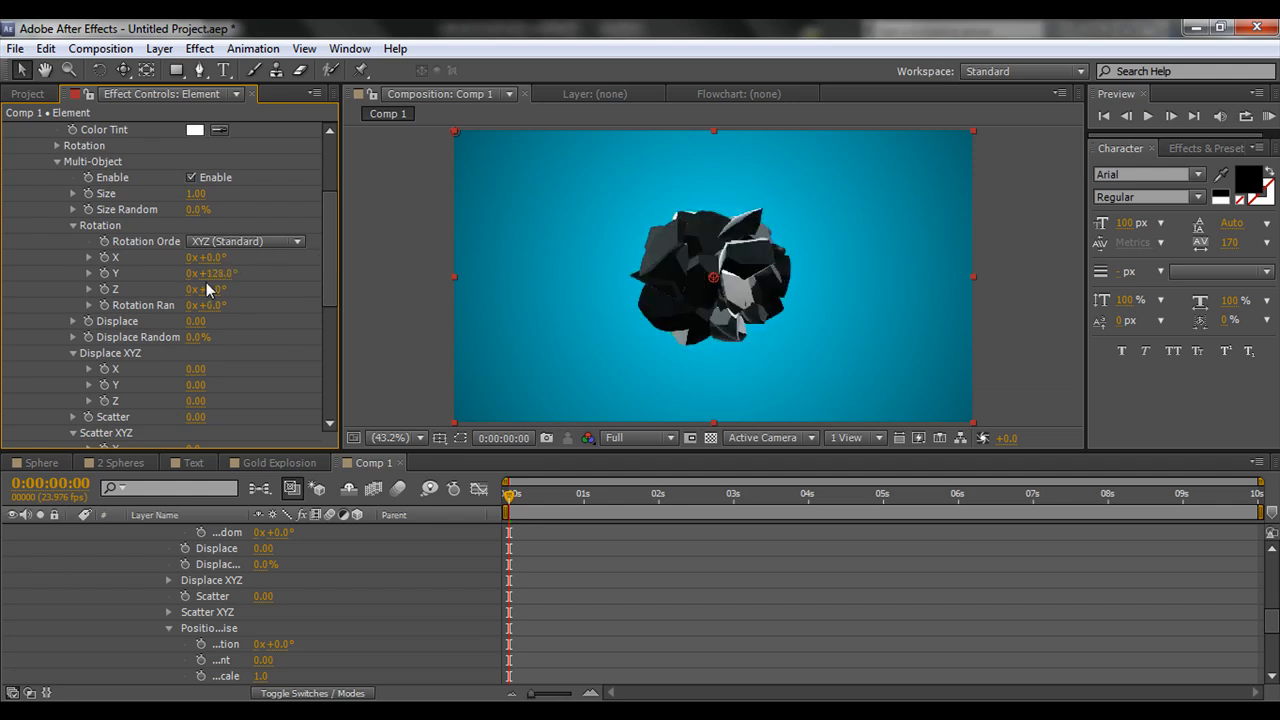
pyautogui.moveTo(212, 273); pyautogui.dragTo(593, 291)
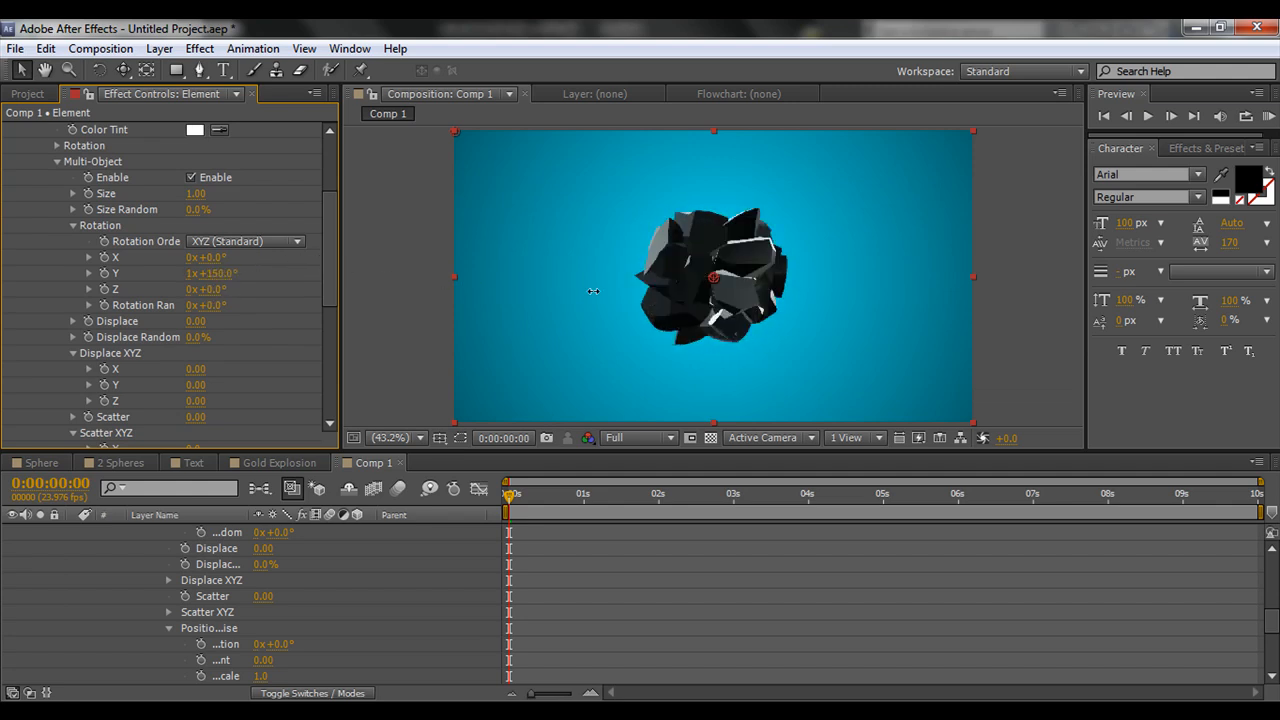
pyautogui.hotkey('ctrl', 'z')
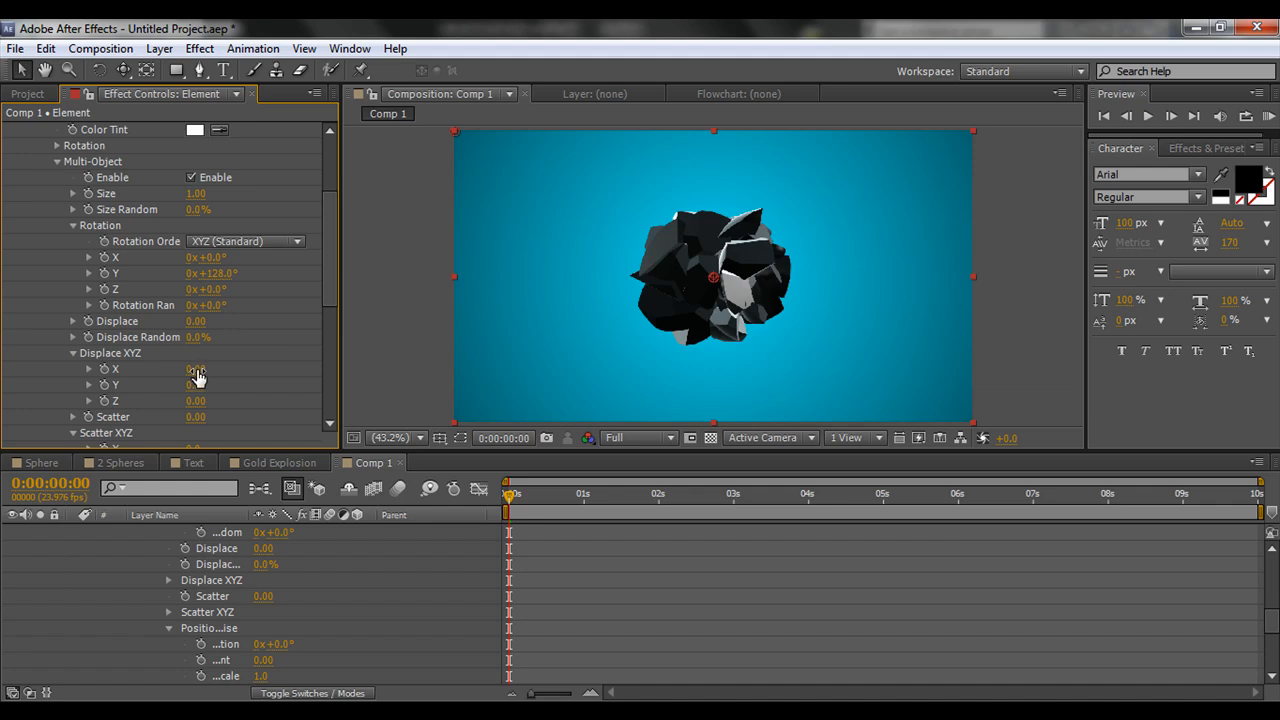
pyautogui.moveTo(197, 371); pyautogui.dragTo(362, 362)
pyautogui.hotkey('ctrl', 'z')
pyautogui.hotkey('ctrl', 'z')
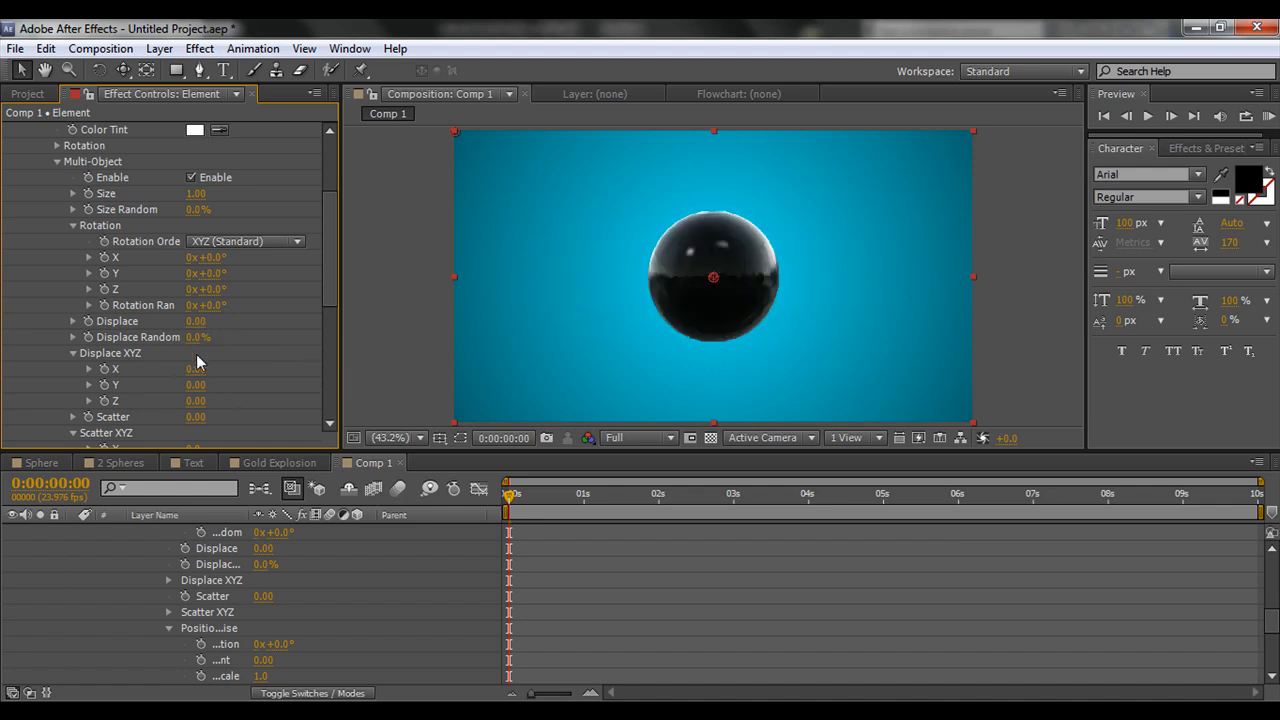
# Try a Multi-Object Displace value of 0.83 and a Displace XYZ shift along X, resetting Displace to 0.
pyautogui.moveTo(196, 321)
pyautogui.mouseDown()
pyautogui.moveTo(339, 318)
pyautogui.moveTo(268, 335)
pyautogui.mouseUp()
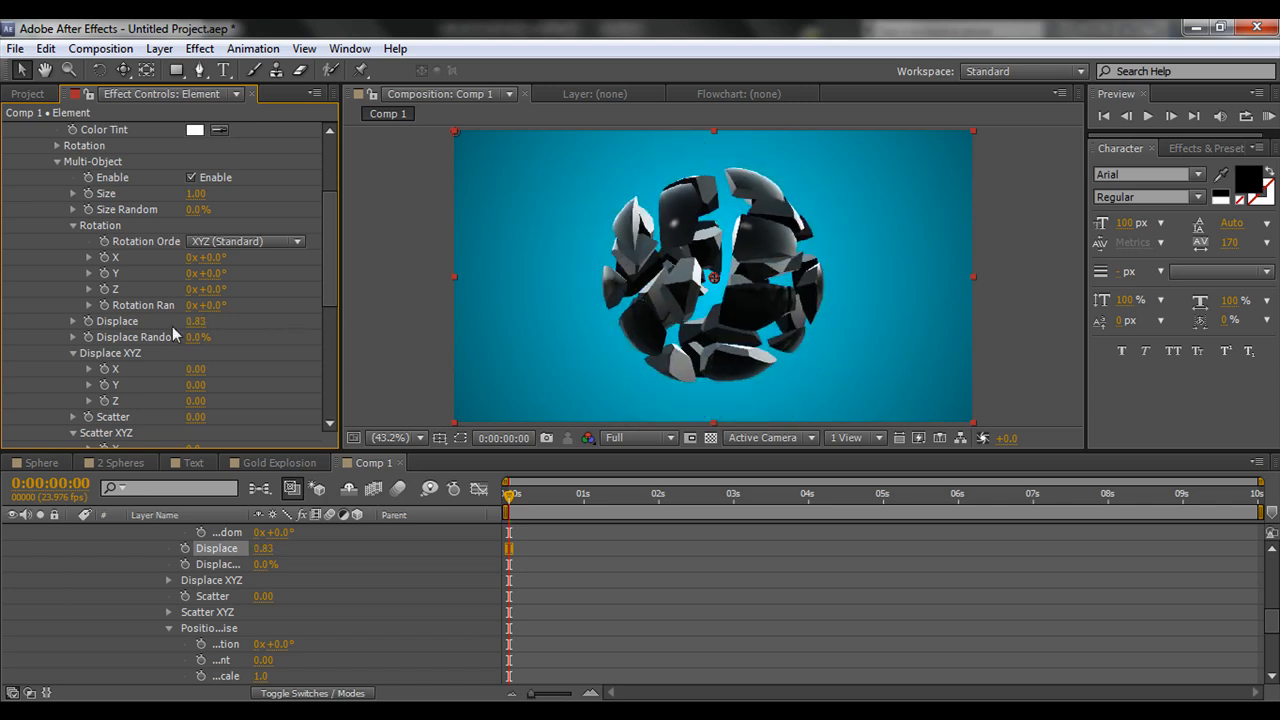
pyautogui.click(196, 321)
pyautogui.press('Return')
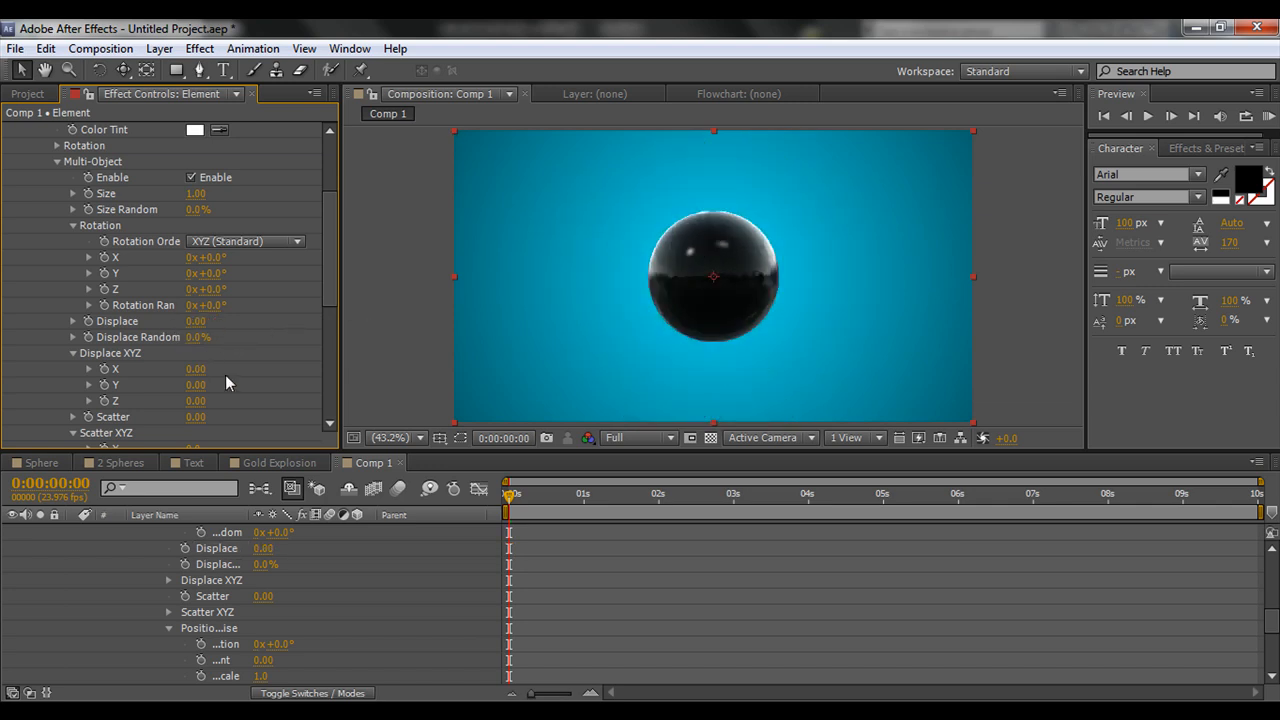
pyautogui.moveTo(196, 369); pyautogui.dragTo(255, 418)
pyautogui.scroll(-3, 333, 284)
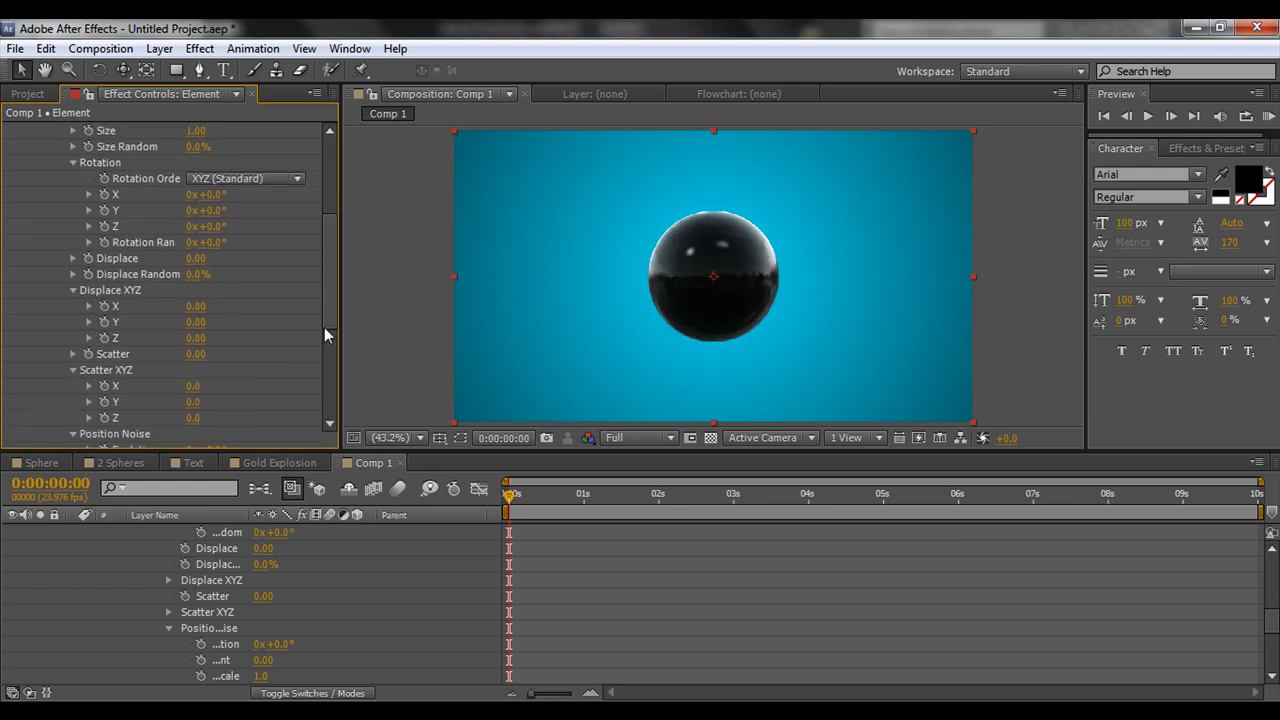
pyautogui.moveTo(324, 335); pyautogui.dragTo(330, 277)
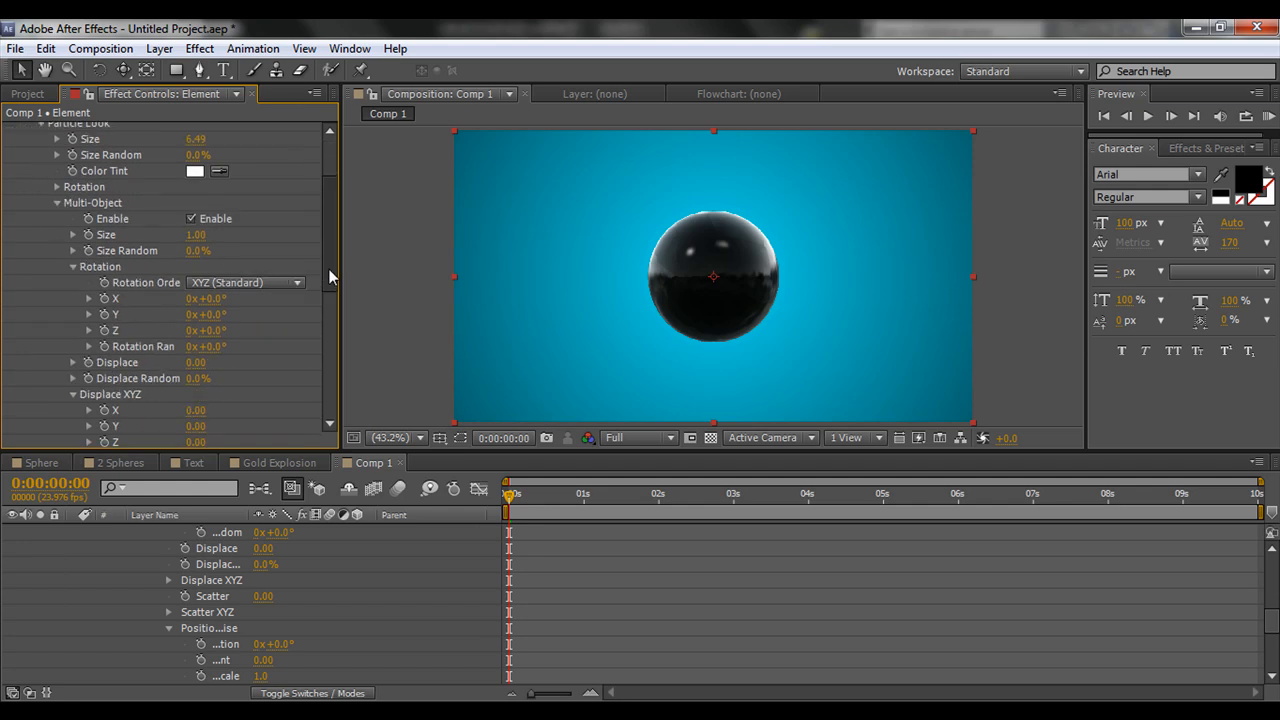
# Collapse the Element layer's properties and add a two-node camera named Camera 1 with the 35mm preset.
pyautogui.scroll(2, 314, 245)
pyautogui.scroll(8, 90, 565)
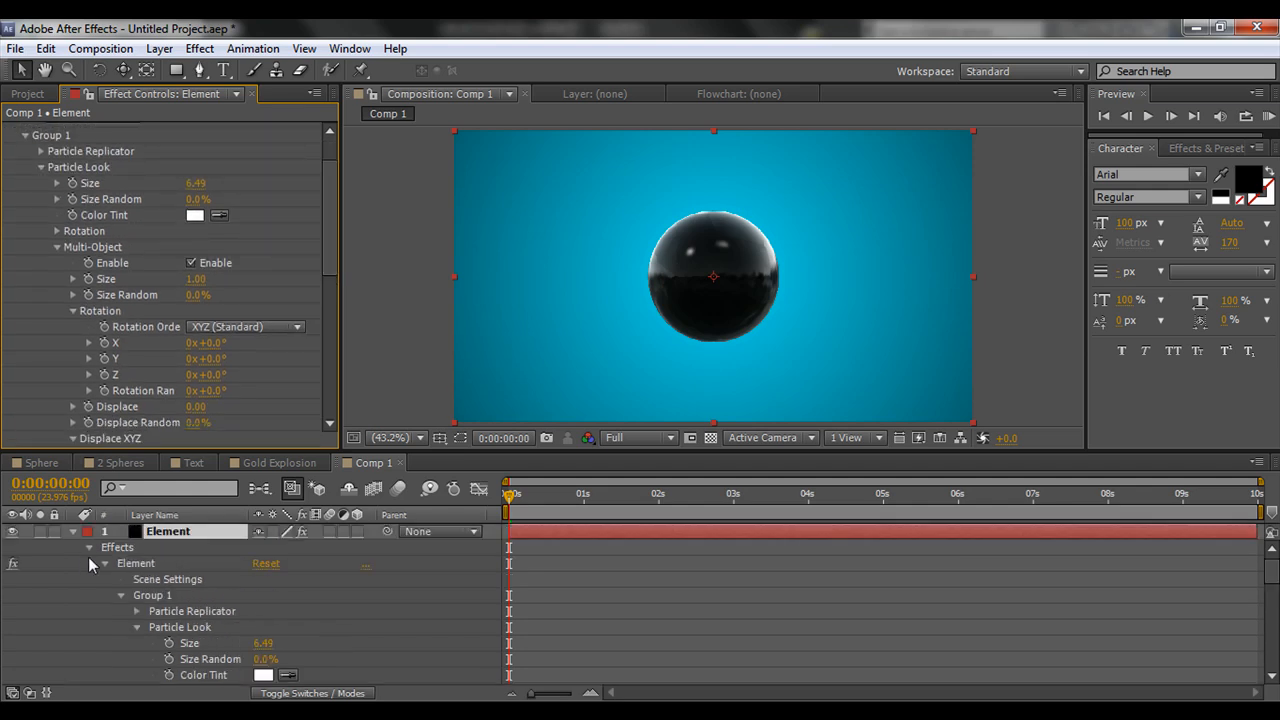
pyautogui.click(73, 532)
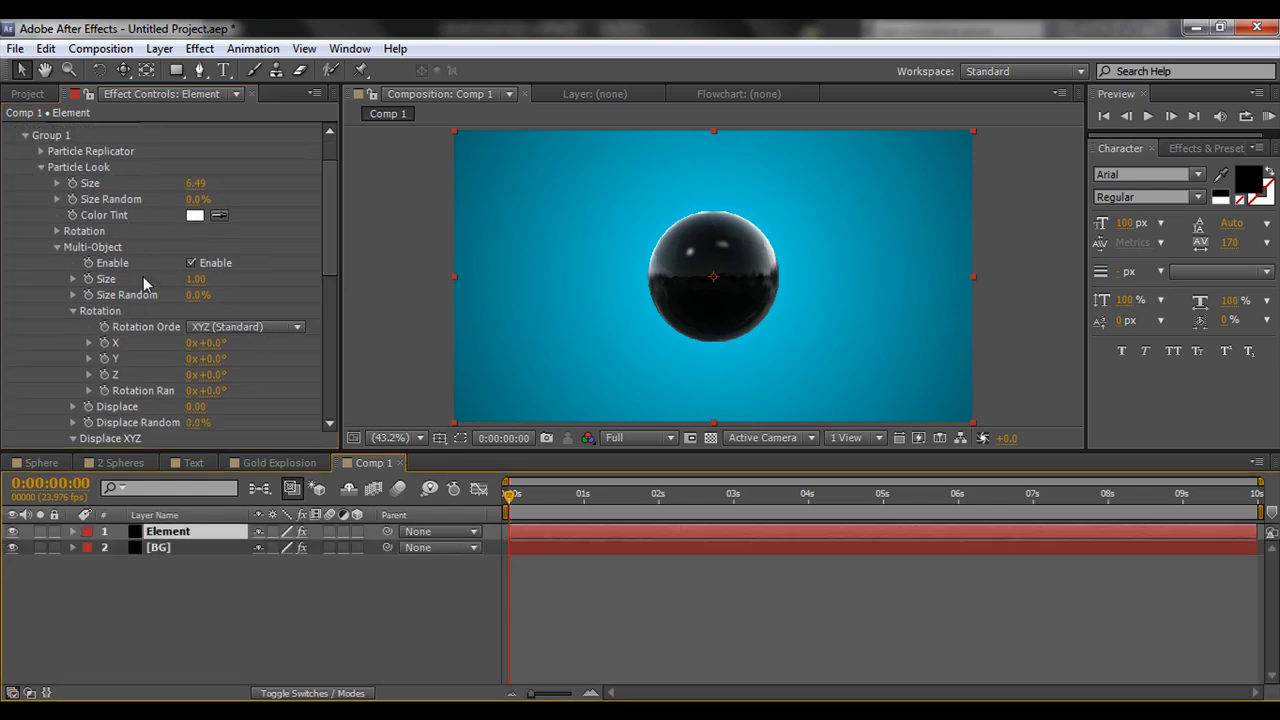
pyautogui.click(159, 48)
pyautogui.moveTo(390, 56)
pyautogui.click(555, 116)
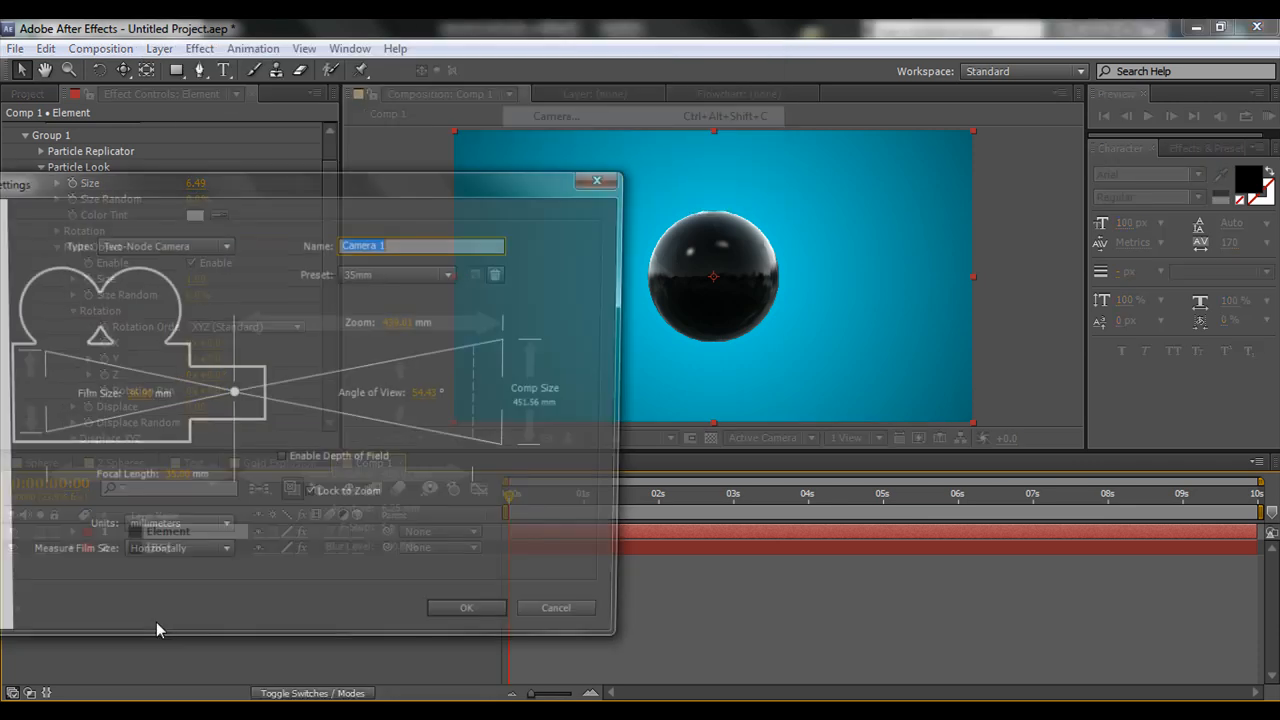
pyautogui.click(474, 618)
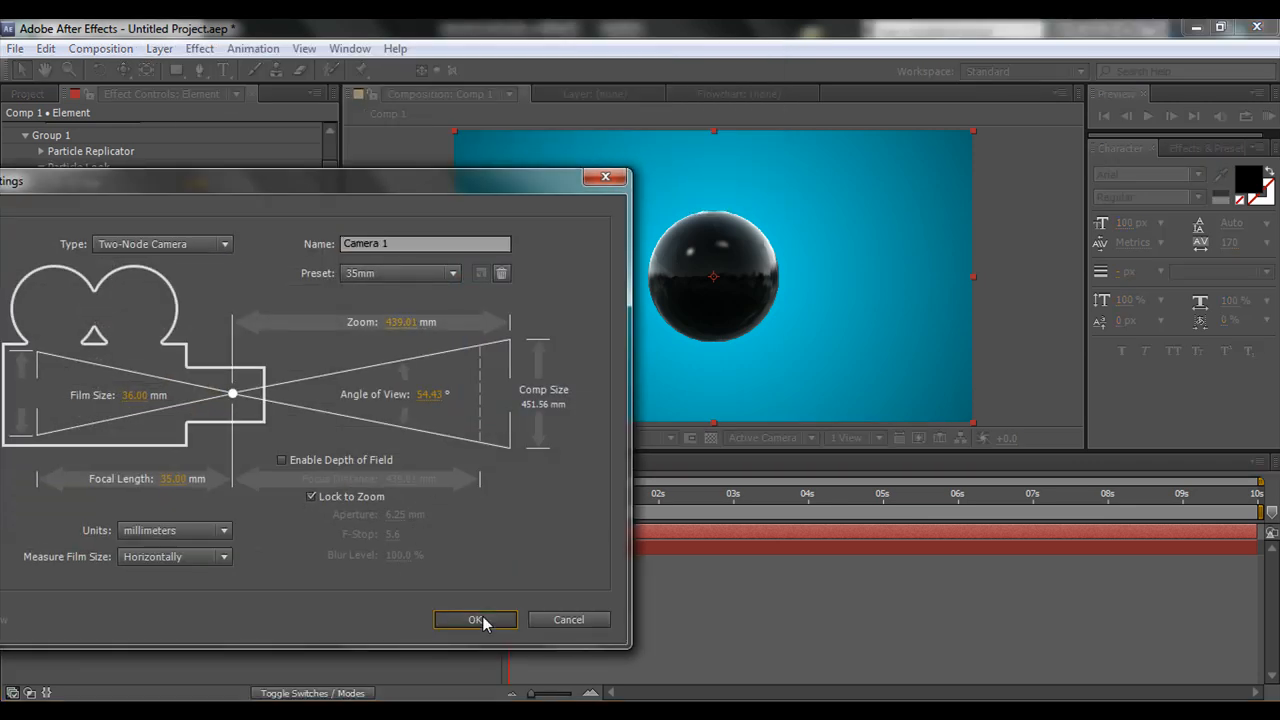
# Orbit Camera 1 to view the sphere from above at an angle and set its first Position keyframe at 0:00:00:00.
pyautogui.press('c')
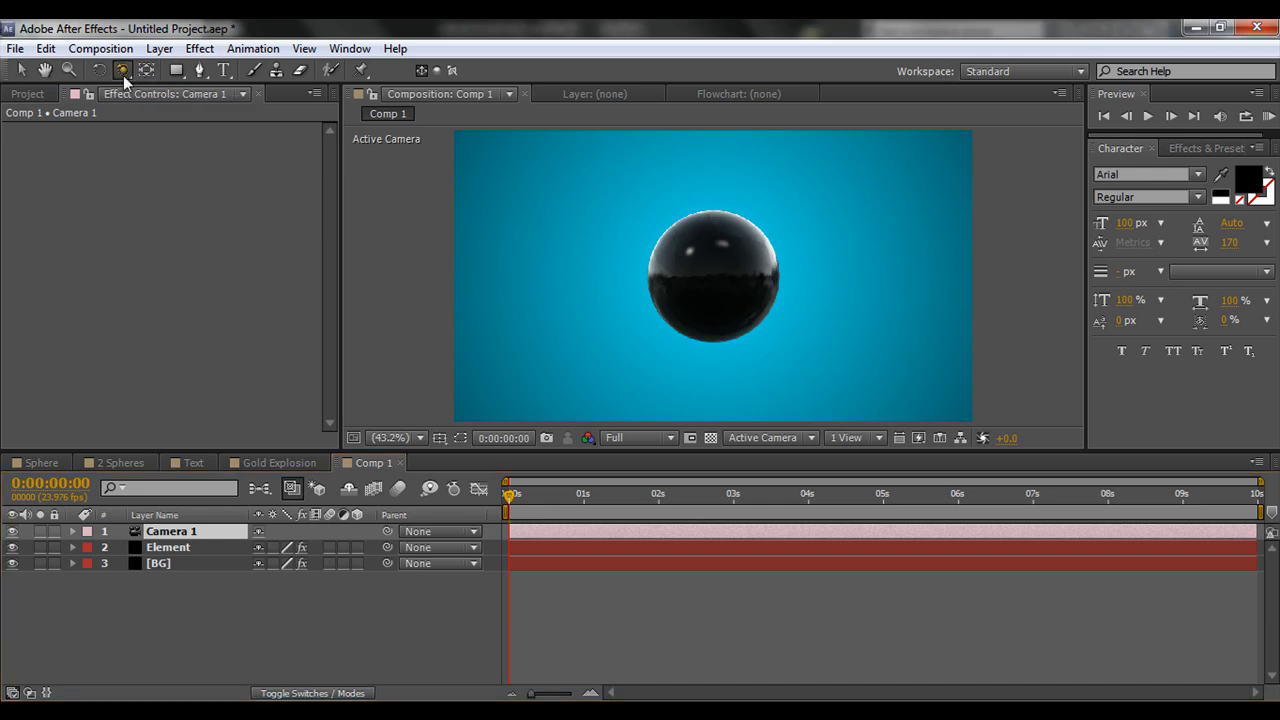
pyautogui.moveTo(655, 265)
pyautogui.mouseDown()
pyautogui.moveTo(725, 247)
pyautogui.moveTo(772, 288)
pyautogui.moveTo(634, 277)
pyautogui.moveTo(515, 239)
pyautogui.moveTo(603, 309)
pyautogui.mouseUp()
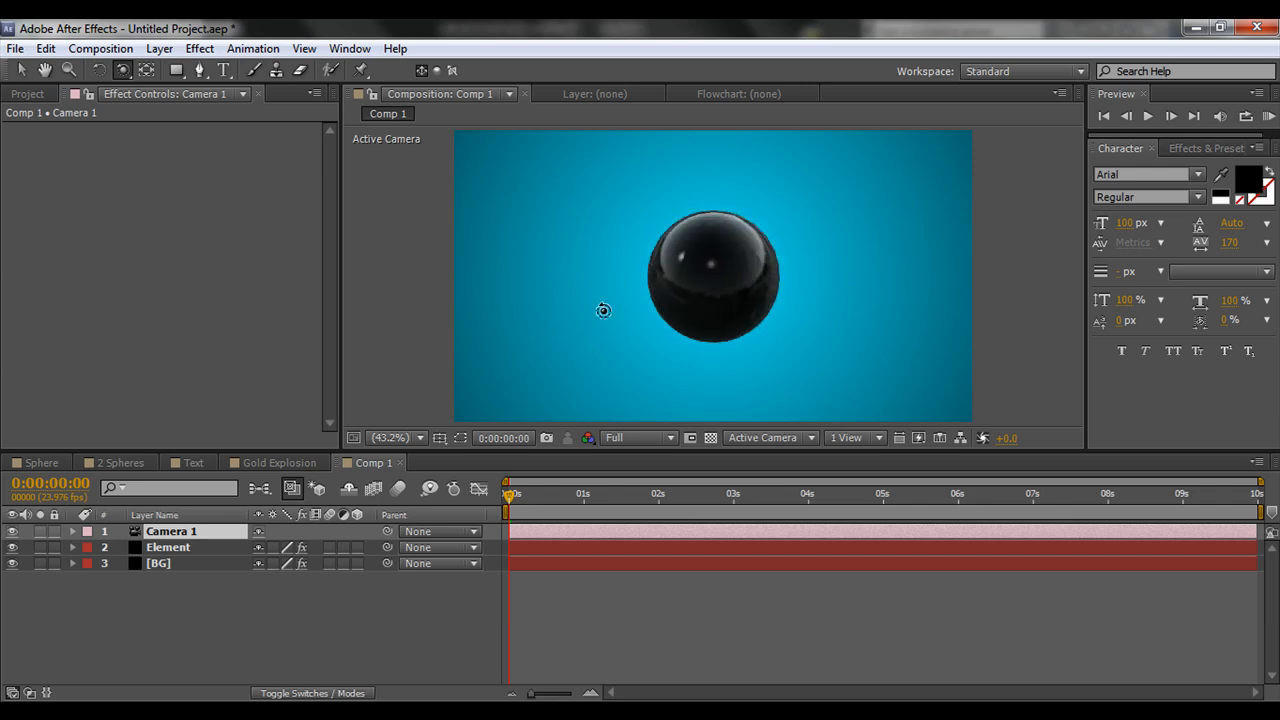
pyautogui.click(191, 538)
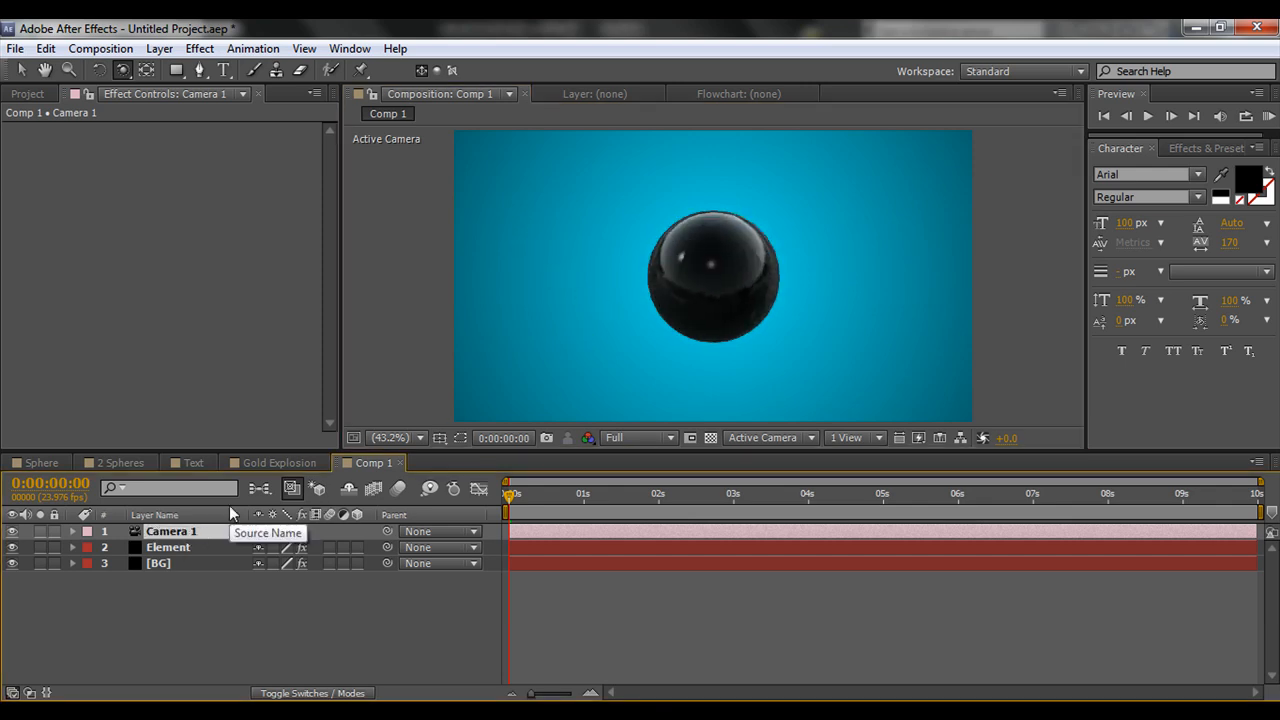
pyautogui.press('p')
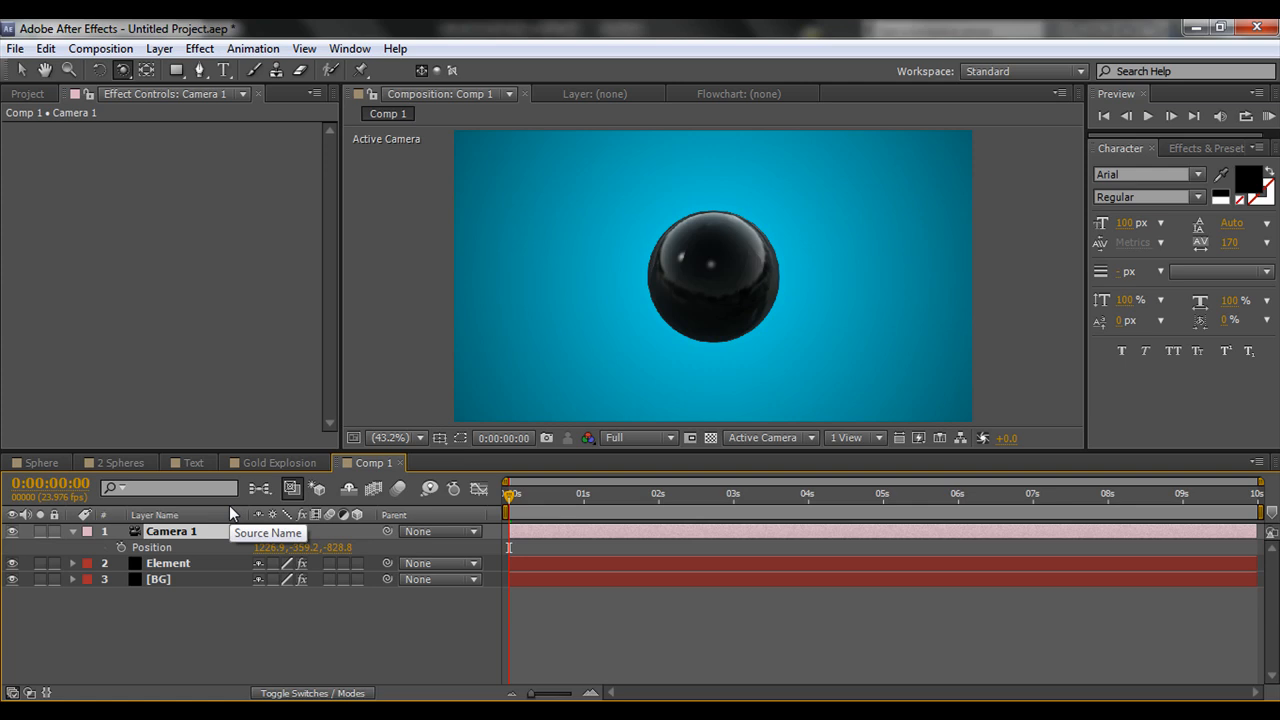
pyautogui.click(122, 548)
# Orbit Camera 1 at 0:00:02:21 to create a second Position keyframe, and apply Easy Ease to both keyframes.
pyautogui.moveTo(528, 492); pyautogui.dragTo(724, 498)
pyautogui.moveTo(654, 290); pyautogui.dragTo(743, 352)
pyautogui.moveTo(726, 500); pyautogui.dragTo(465, 565)
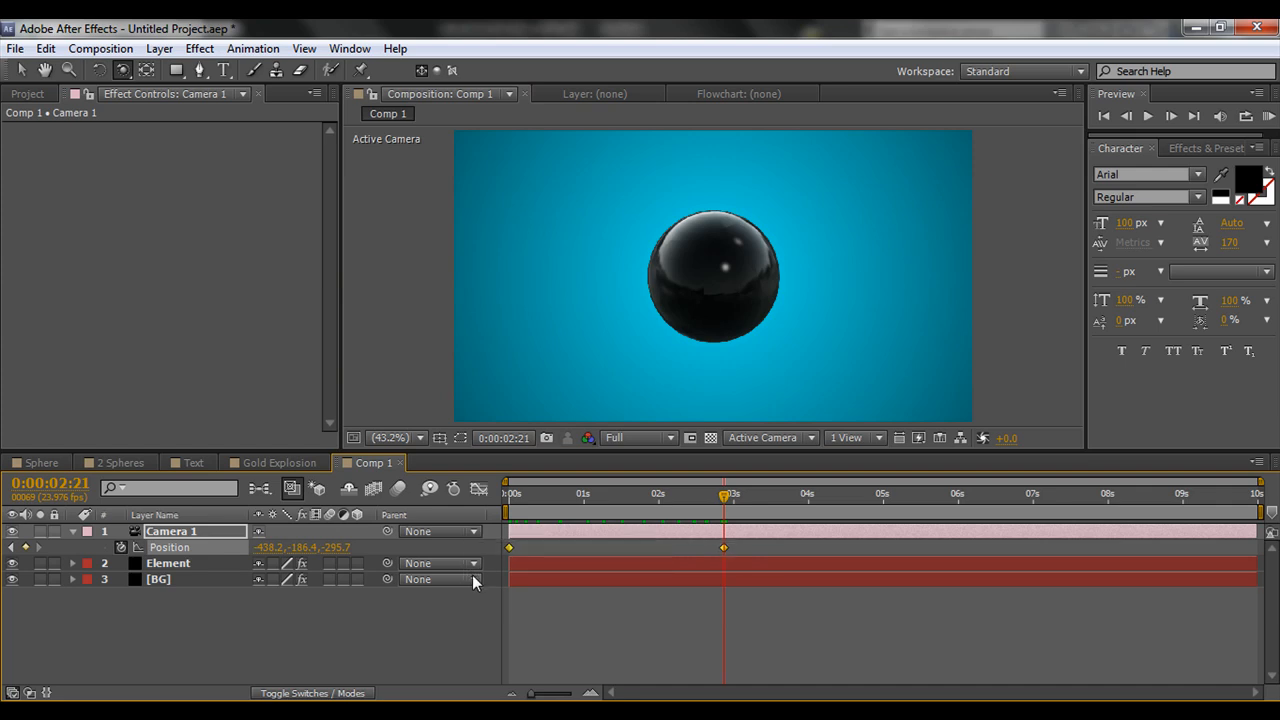
pyautogui.press('F9')
pyautogui.click(451, 622)
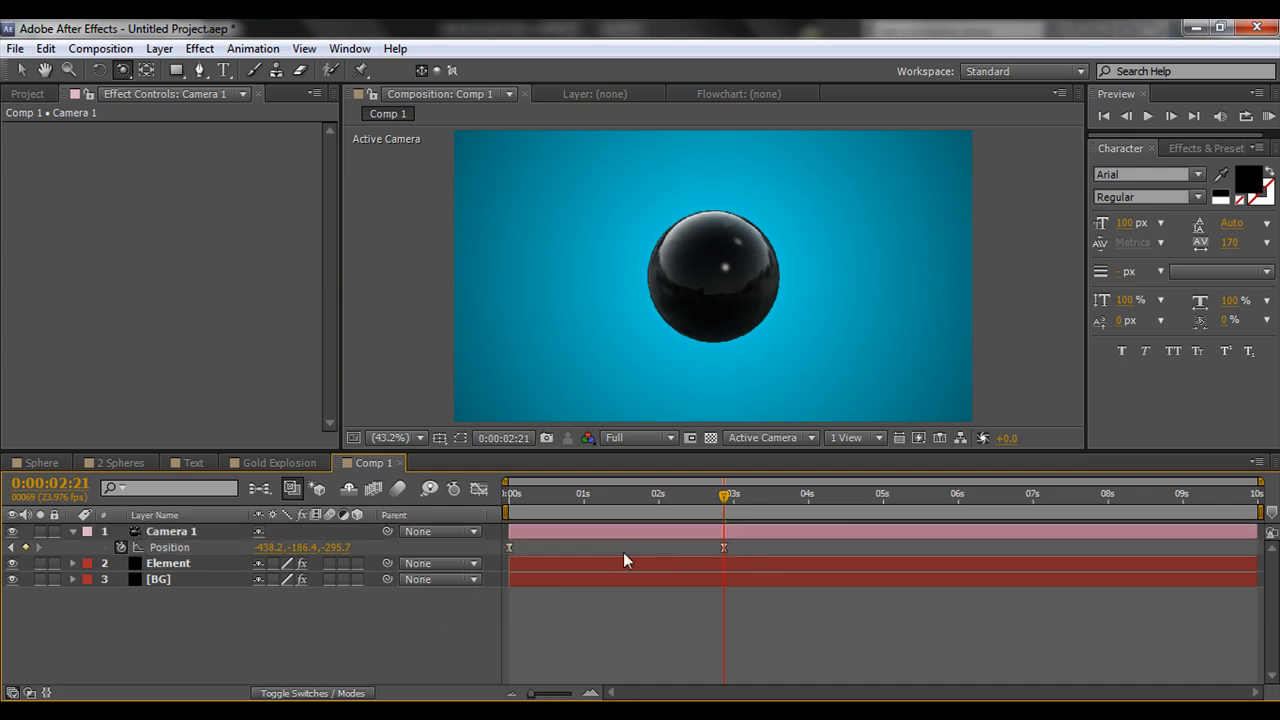
pyautogui.moveTo(714, 500); pyautogui.dragTo(503, 534)
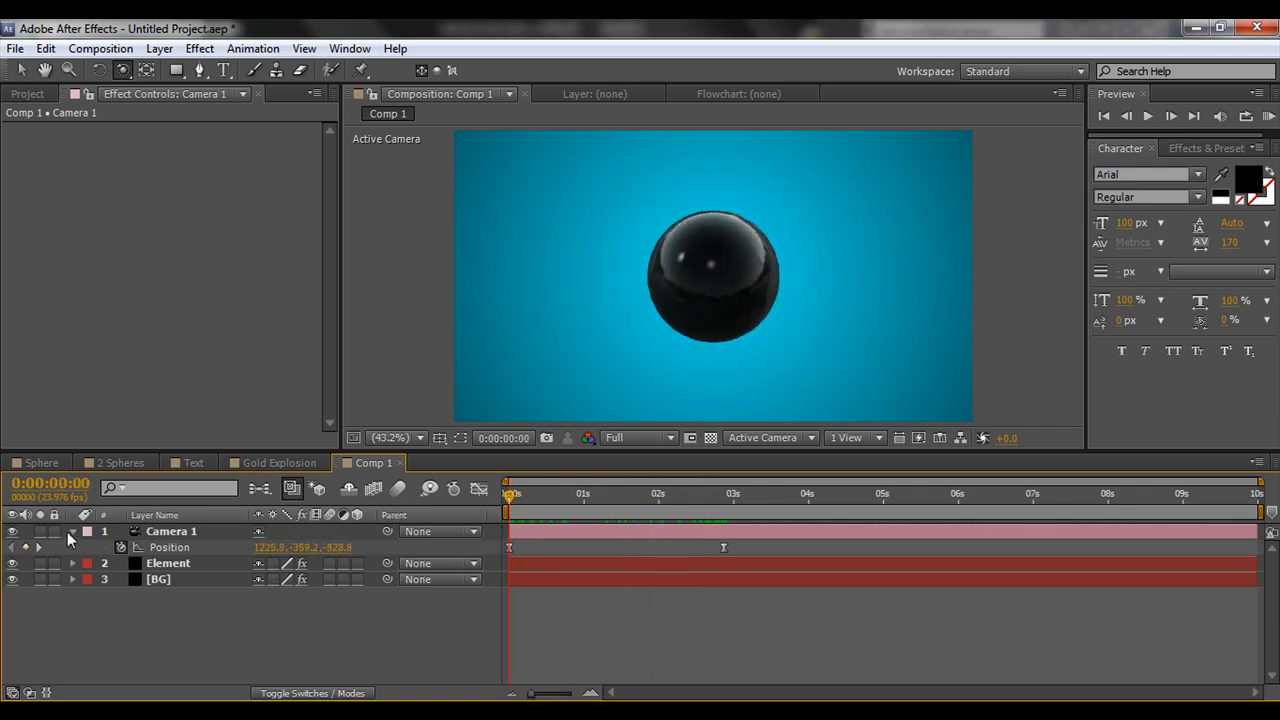
# Collapse Camera 1's properties, select the Element layer and show its Multi-Object Displace and Scatter settings.
pyautogui.click(177, 566)
pyautogui.click(72, 531)
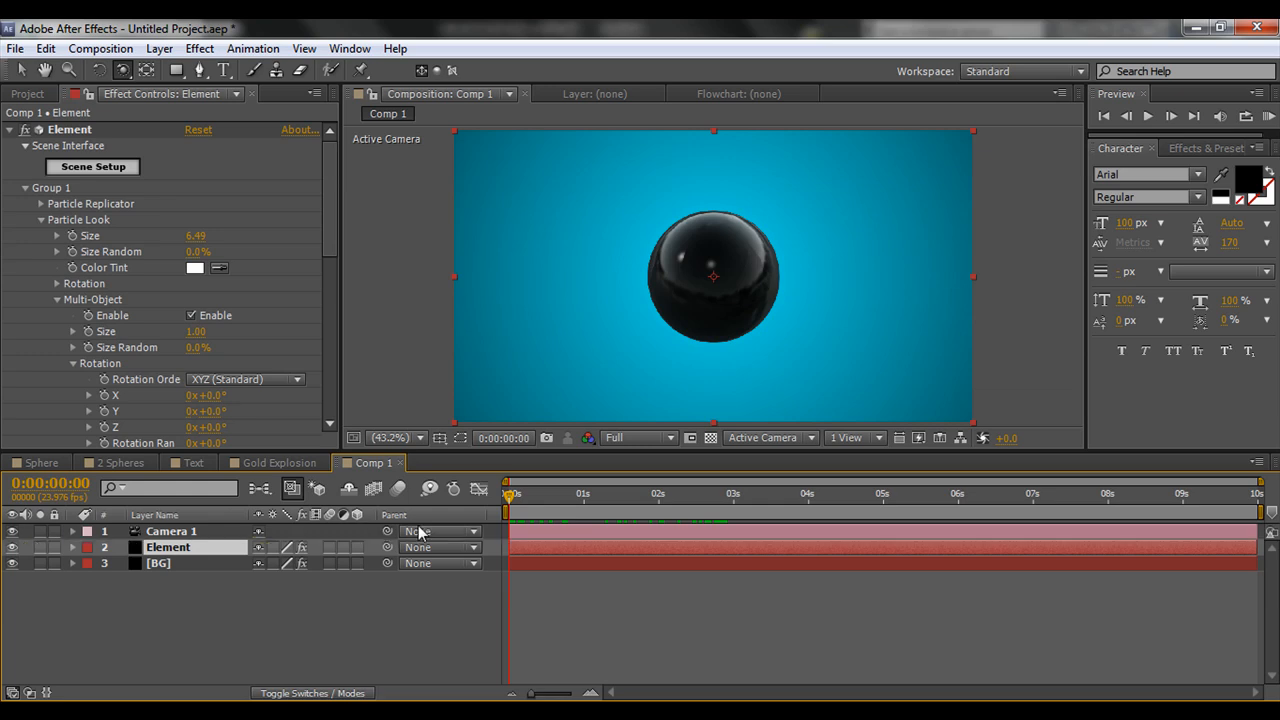
pyautogui.moveTo(331, 246); pyautogui.dragTo(324, 304)
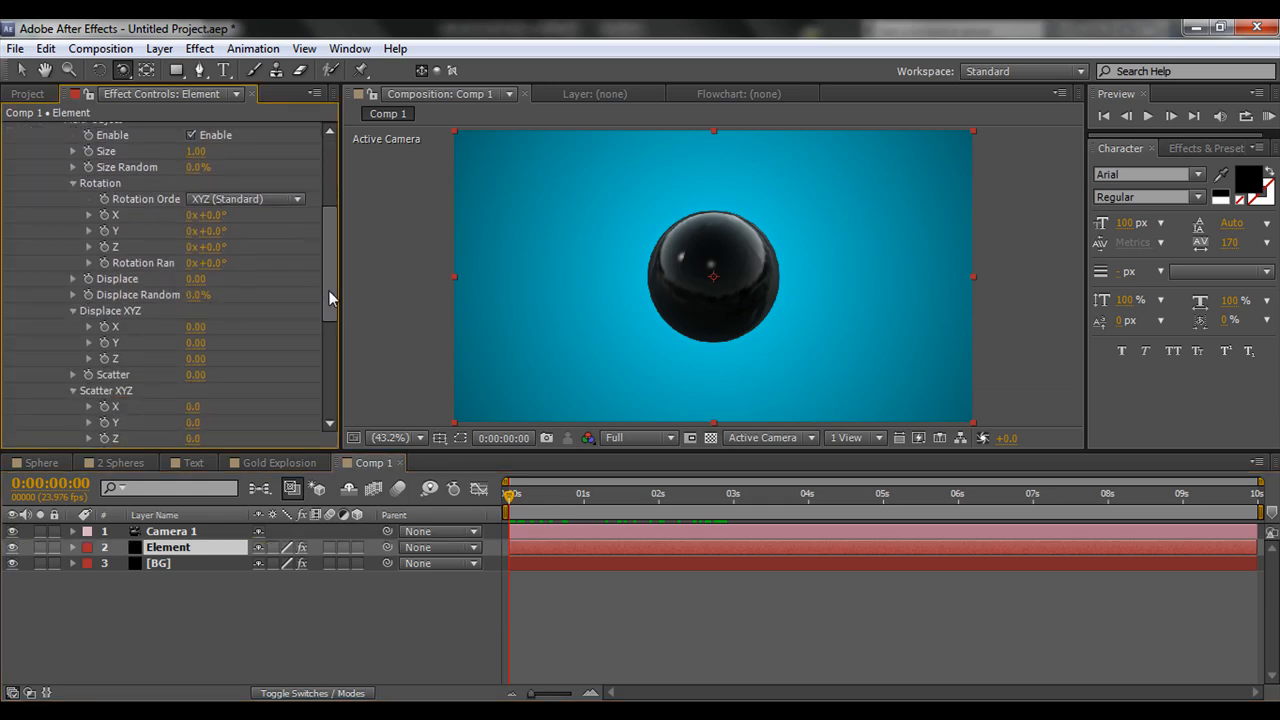
pyautogui.moveTo(330, 250); pyautogui.dragTo(322, 348)
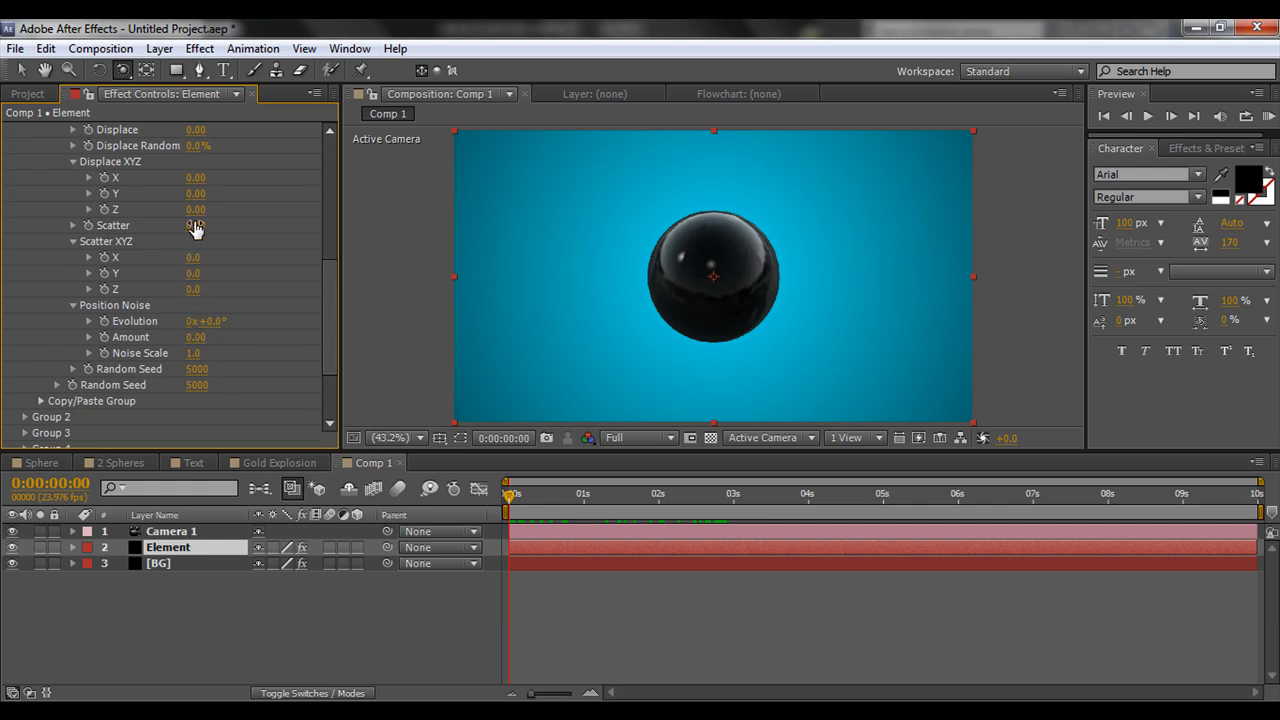
pyautogui.moveTo(331, 306); pyautogui.dragTo(335, 290)
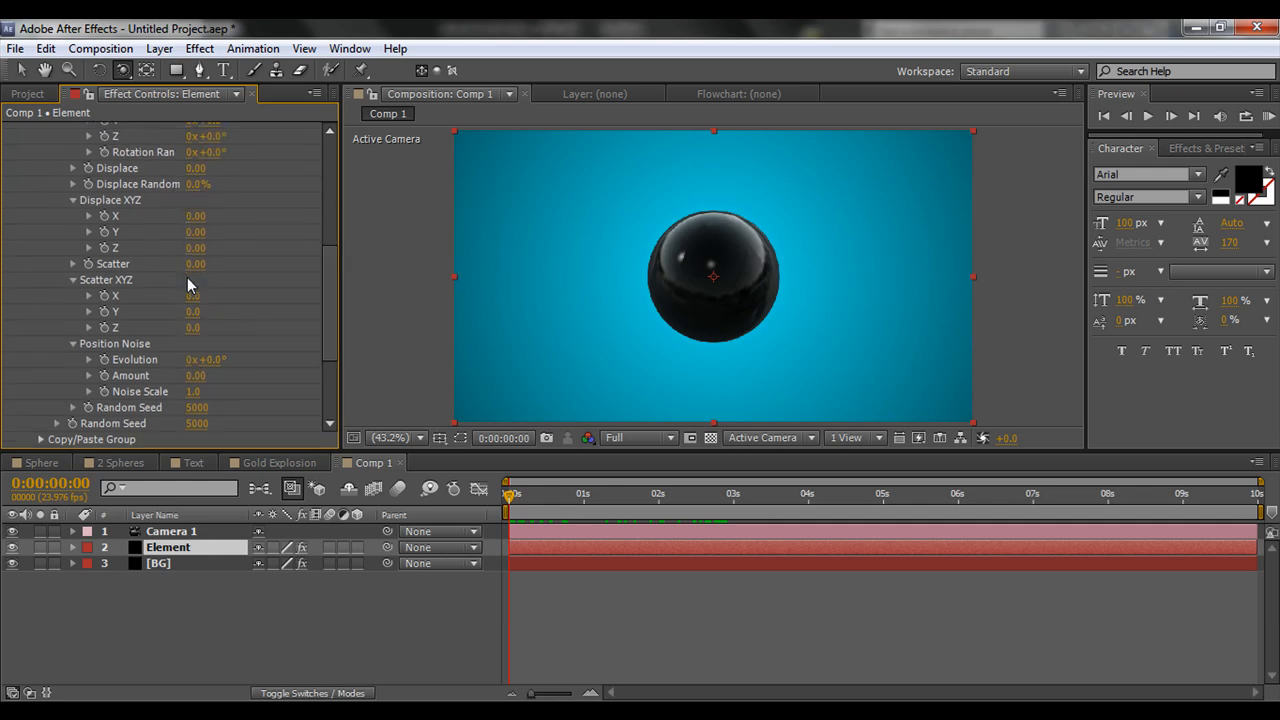
# Try Multi-Object Scatter, Displace values such as -0.62, 0.42 and 1.79, and a Rotation Random of 170°.
pyautogui.moveTo(191, 272)
pyautogui.mouseDown()
pyautogui.moveTo(1098, 256)
pyautogui.moveTo(493, 252)
pyautogui.moveTo(210, 266)
pyautogui.mouseUp()
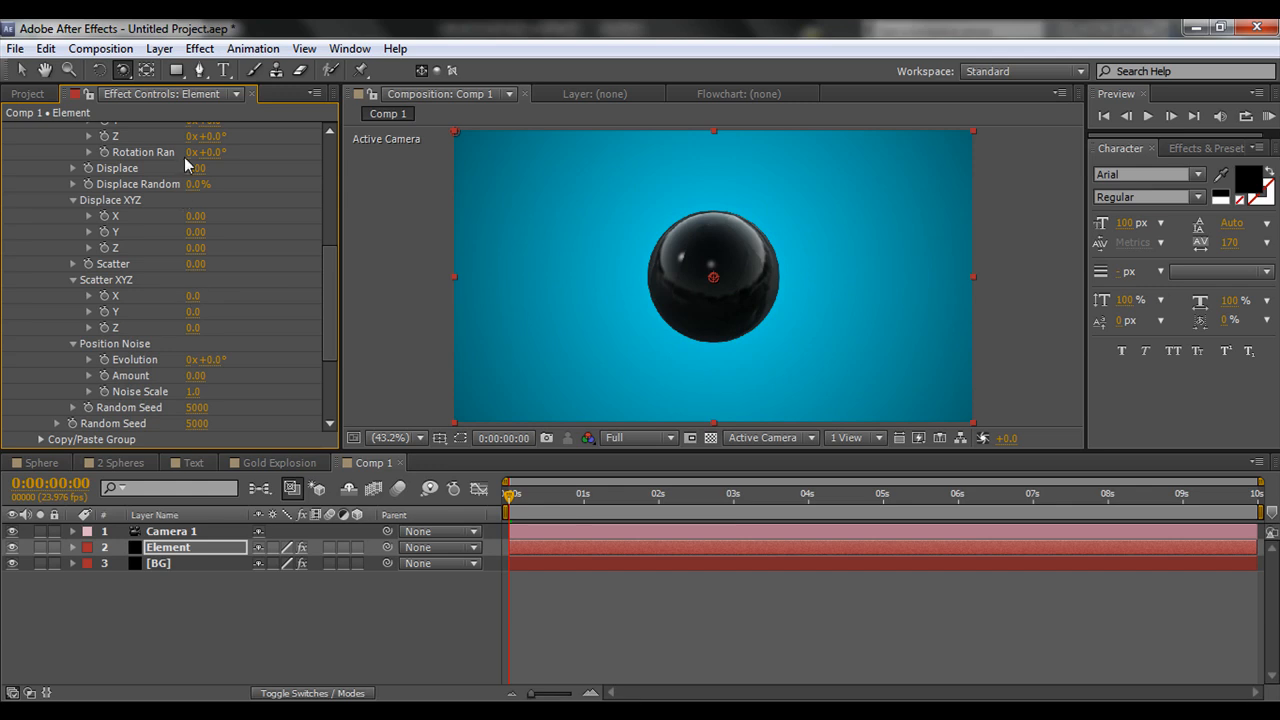
pyautogui.moveTo(196, 172); pyautogui.dragTo(230, 231)
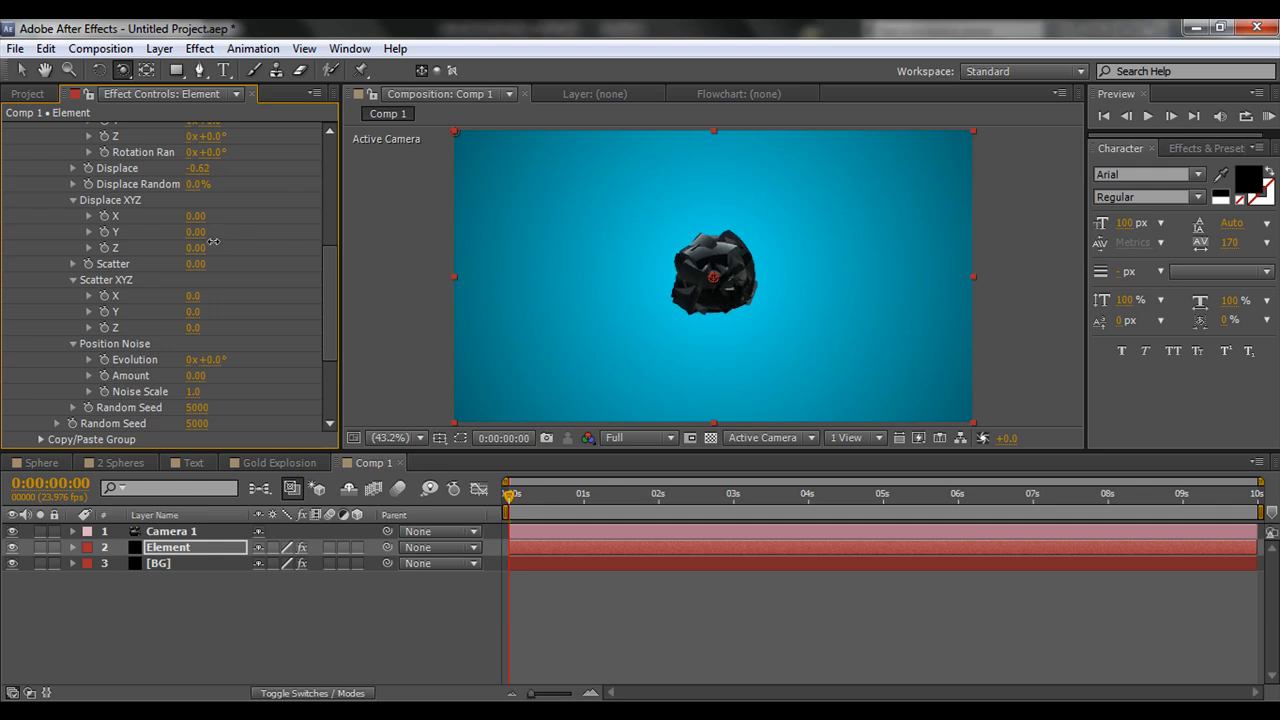
pyautogui.moveTo(349, 230)
pyautogui.mouseDown()
pyautogui.moveTo(430, 236)
pyautogui.moveTo(335, 251)
pyautogui.mouseUp()
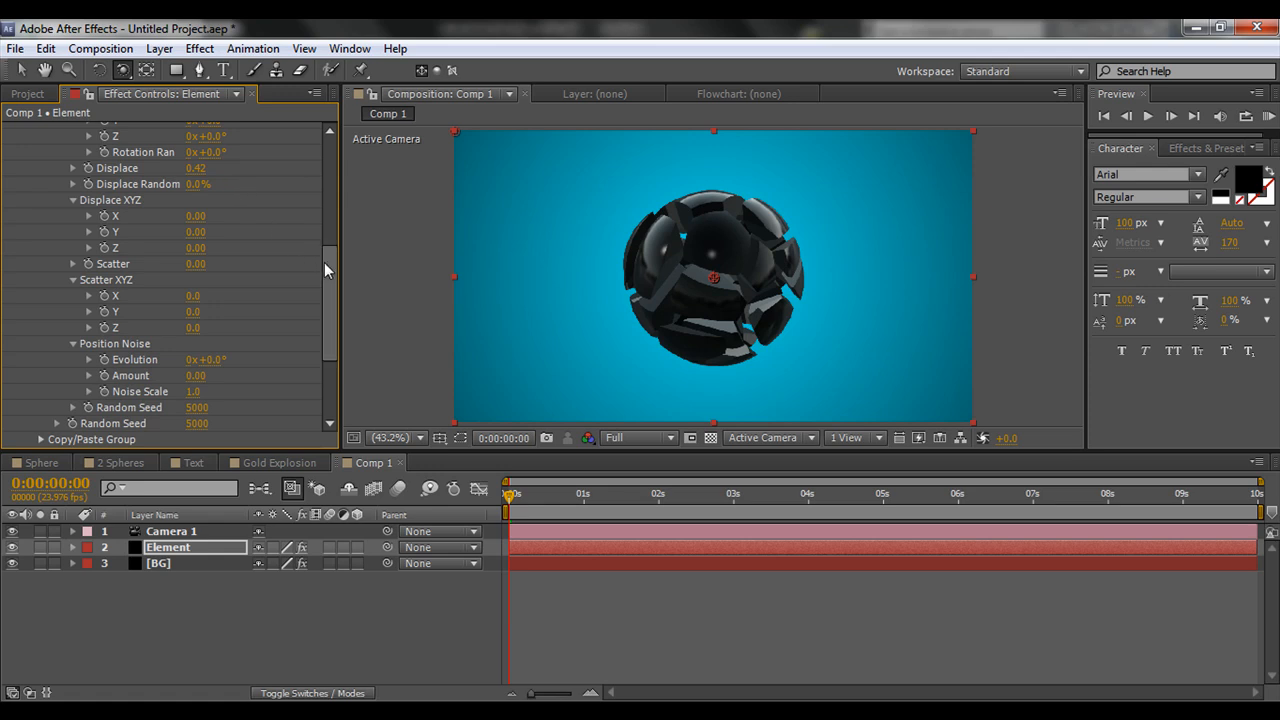
pyautogui.moveTo(188, 172)
pyautogui.mouseDown()
pyautogui.moveTo(457, 190)
pyautogui.moveTo(197, 189)
pyautogui.mouseUp()
pyautogui.moveTo(327, 263); pyautogui.dragTo(314, 199)
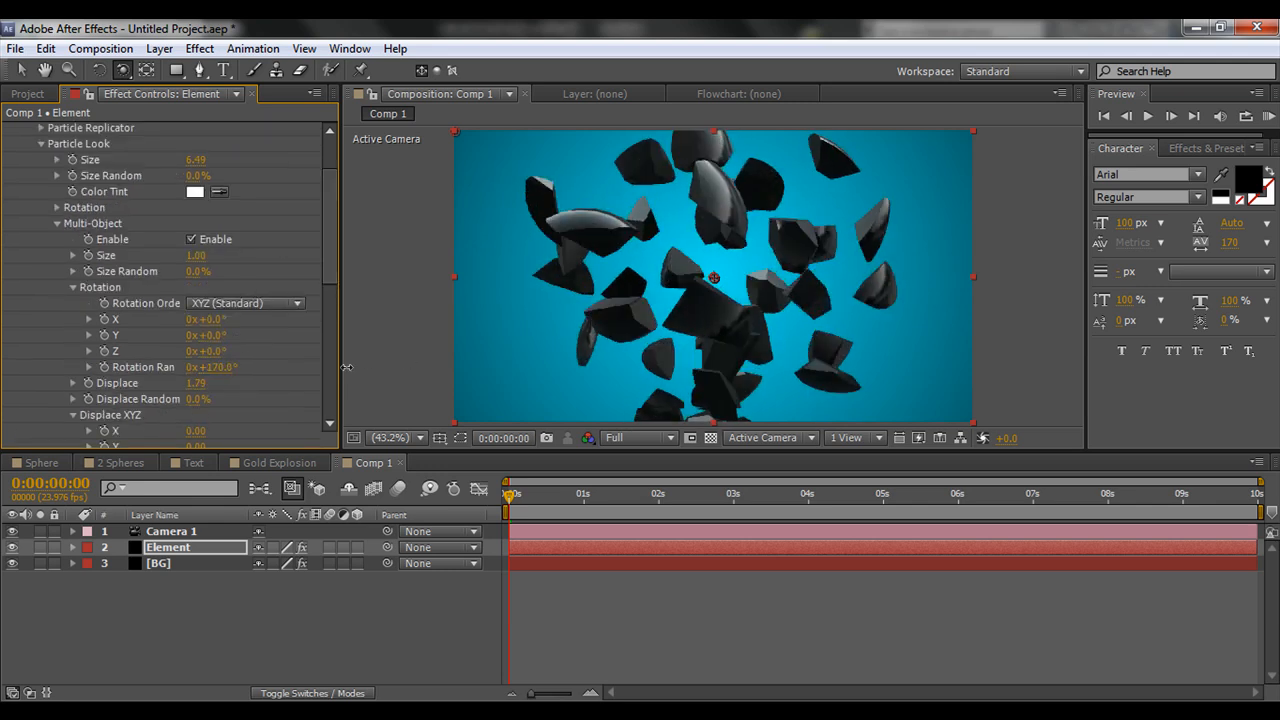
# Set Multi-Object Rotation Random and Displace to 0 and create their first keyframes at 0:00:00:00.
pyautogui.click(207, 367)
pyautogui.write('0')
pyautogui.press('Return')
pyautogui.click(195, 383)
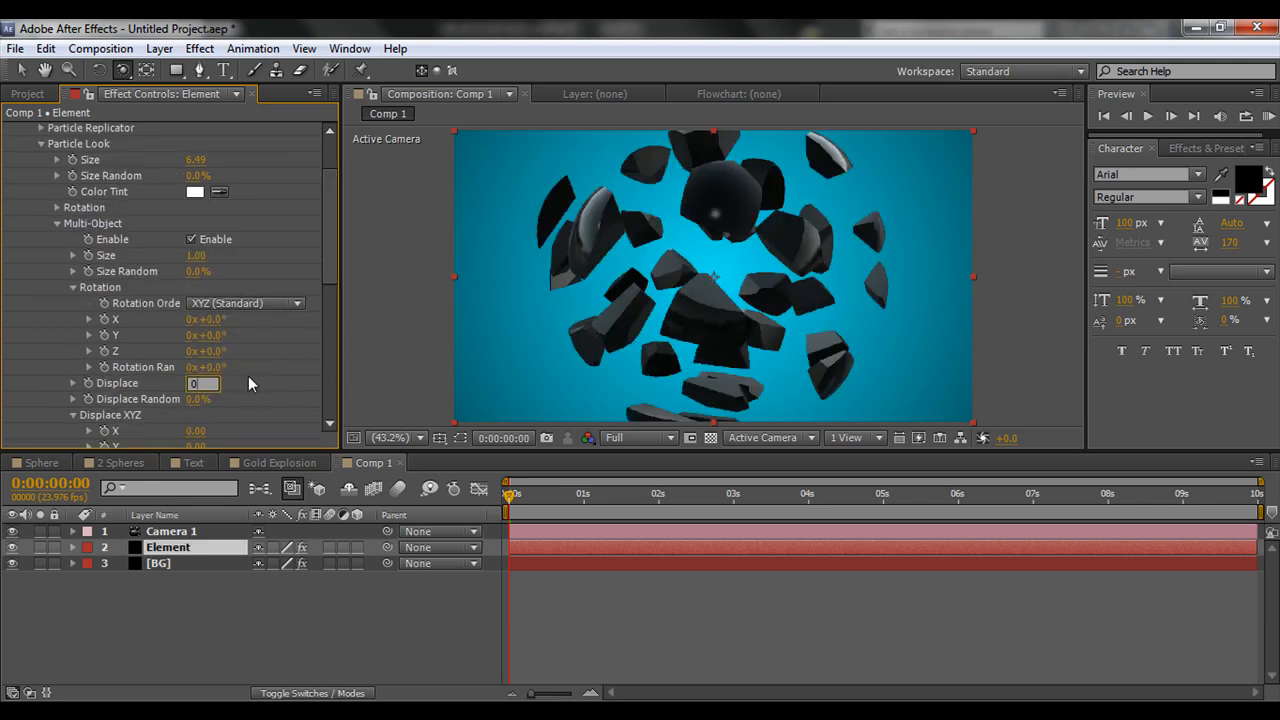
pyautogui.write('0')
pyautogui.press('Return')
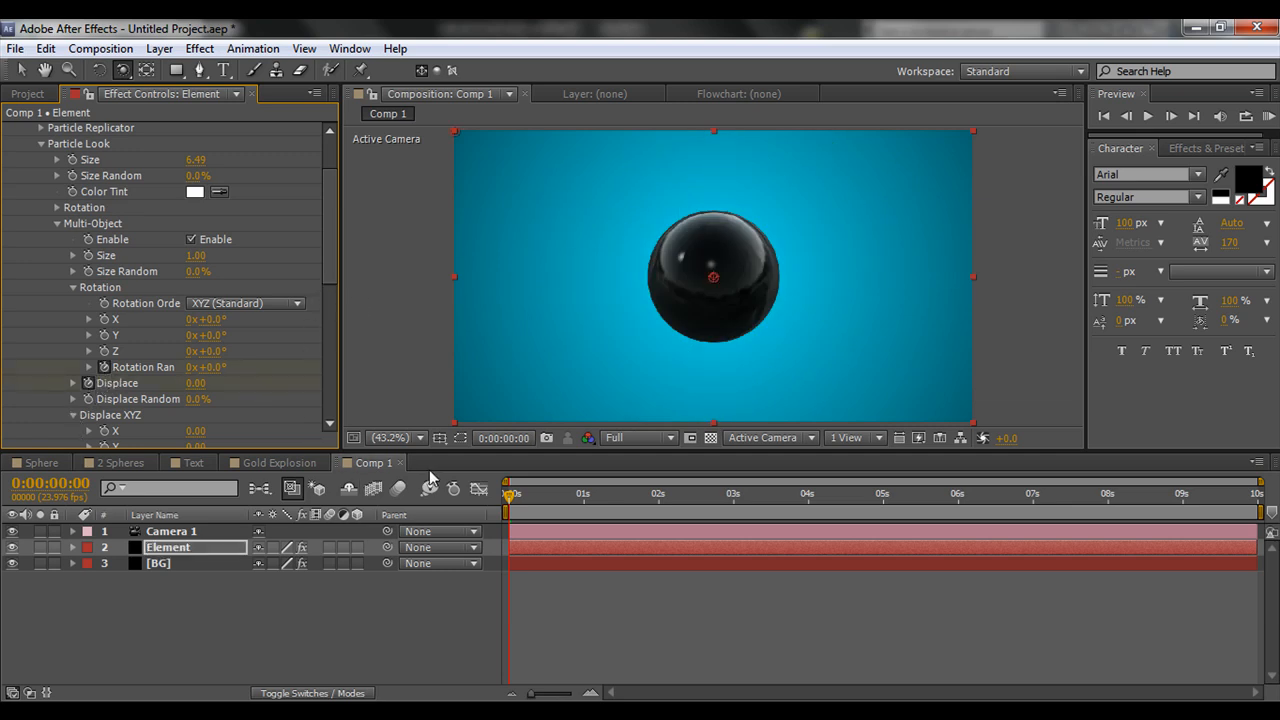
# At 0:00:02:03, keyframe Rotation Random at 162° and Displace at 2.31, and scrub around that time to check the pieces.
pyautogui.moveTo(516, 503); pyautogui.dragTo(668, 513)
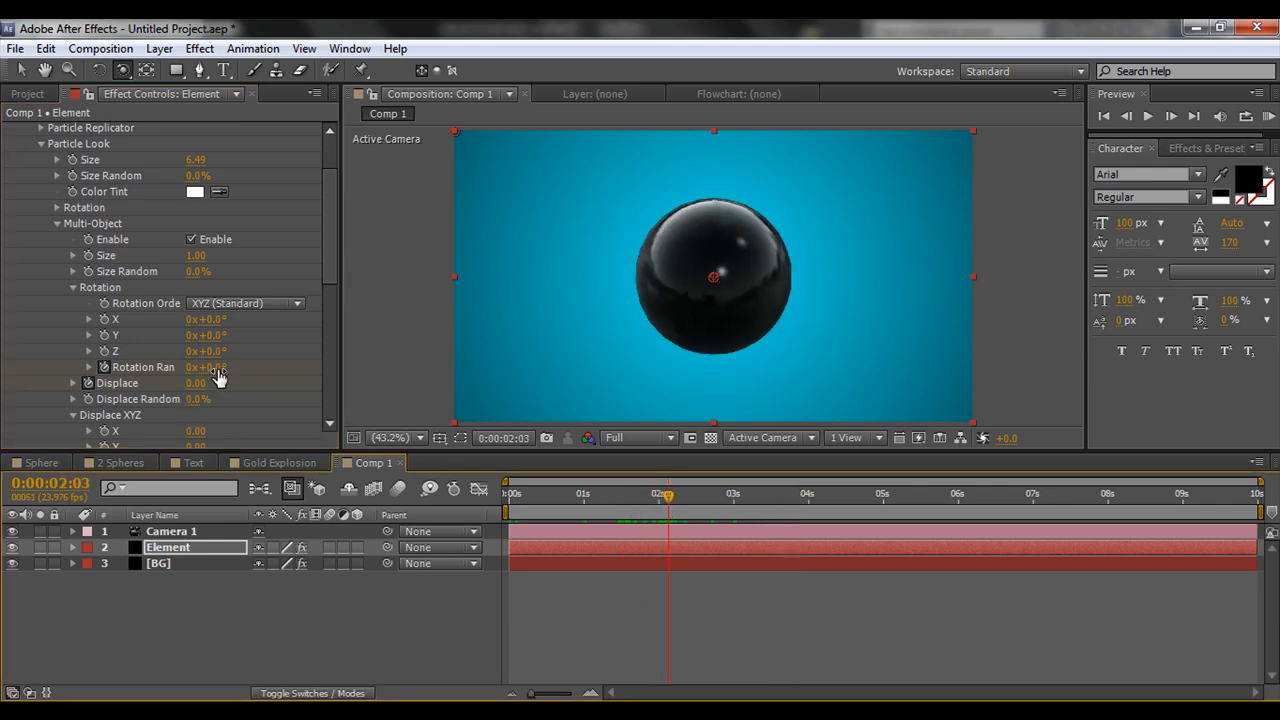
pyautogui.moveTo(229, 369); pyautogui.dragTo(396, 375)
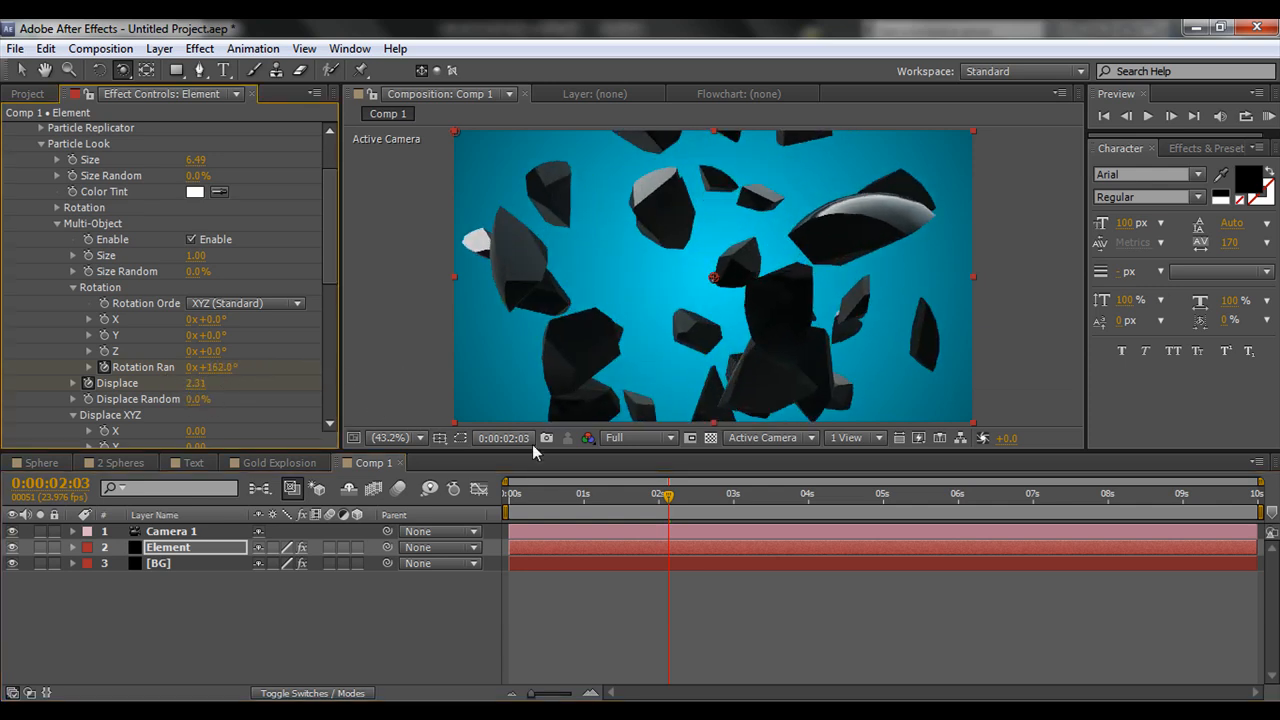
pyautogui.moveTo(657, 493); pyautogui.dragTo(674, 515)
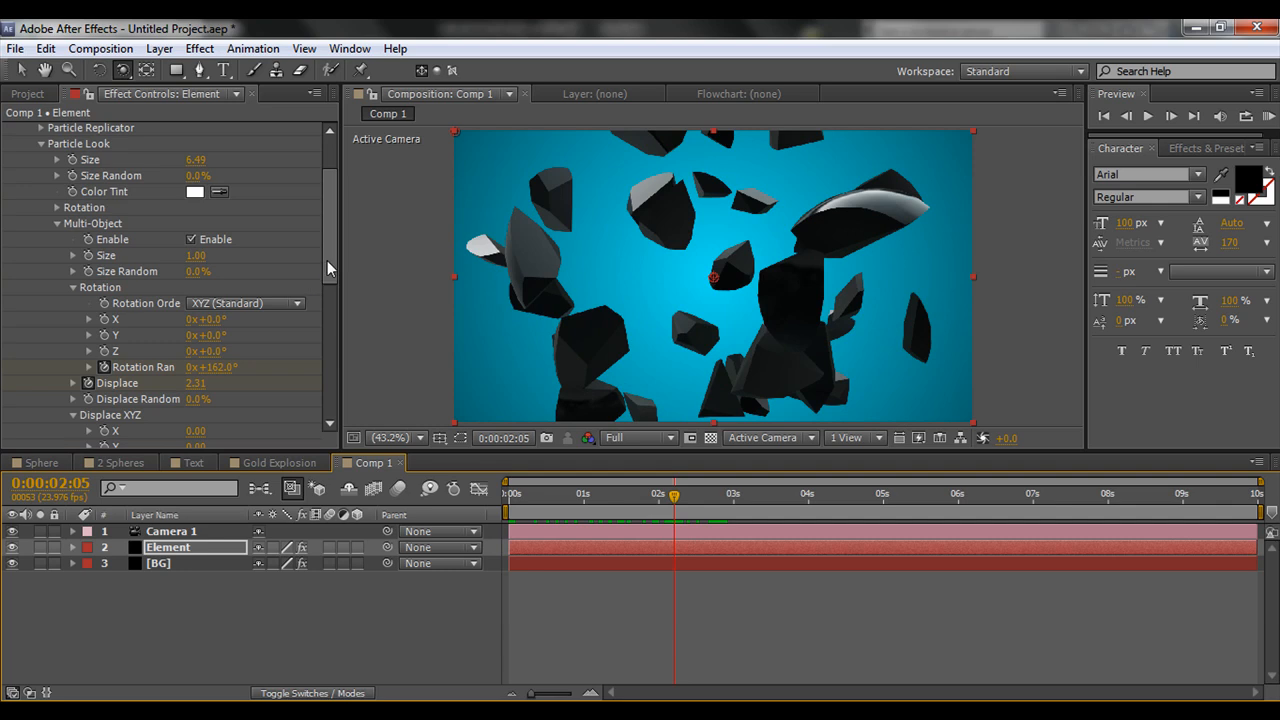
pyautogui.scroll(-2, 290, 320)
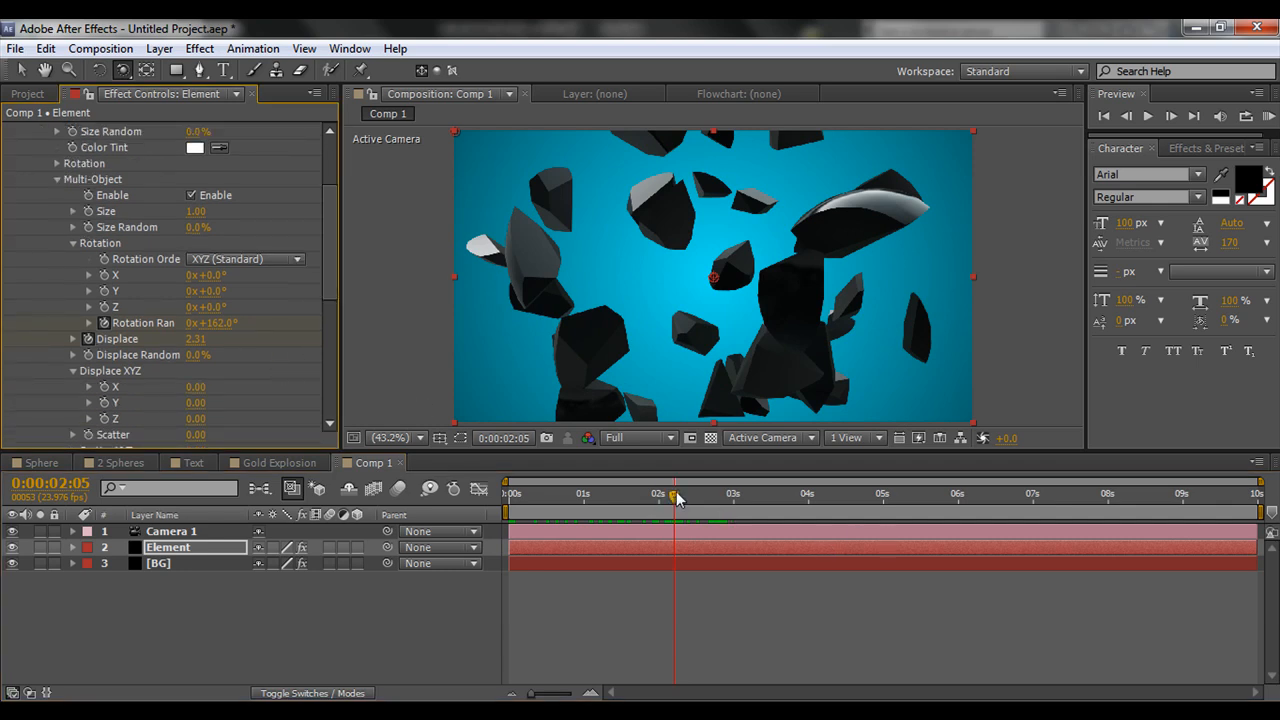
pyautogui.moveTo(677, 498)
pyautogui.mouseDown()
pyautogui.moveTo(756, 500)
pyautogui.moveTo(678, 500)
pyautogui.mouseUp()
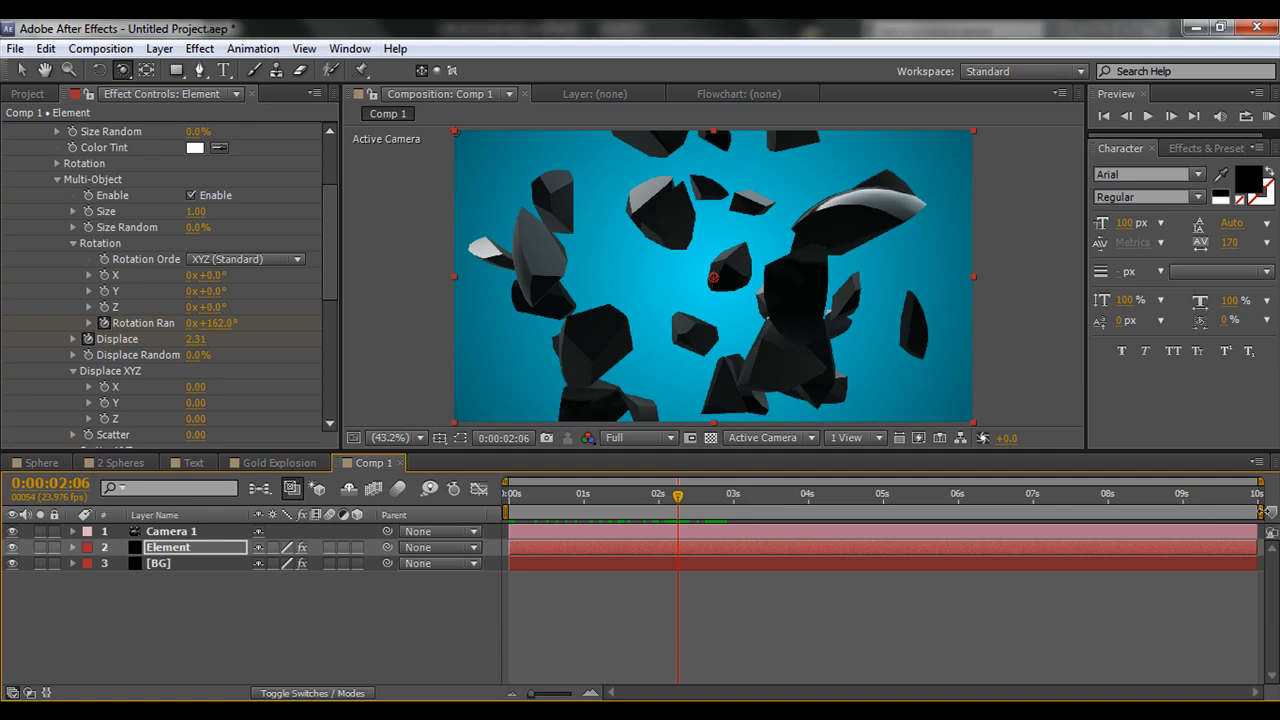
# Shorten the work area to end between 2 and 3 seconds, preview the explosion and return to 0:00:00:00.
pyautogui.moveTo(1268, 512)
pyautogui.mouseDown()
pyautogui.moveTo(956, 520)
pyautogui.moveTo(707, 548)
pyautogui.mouseUp()
pyautogui.press('KP_0')
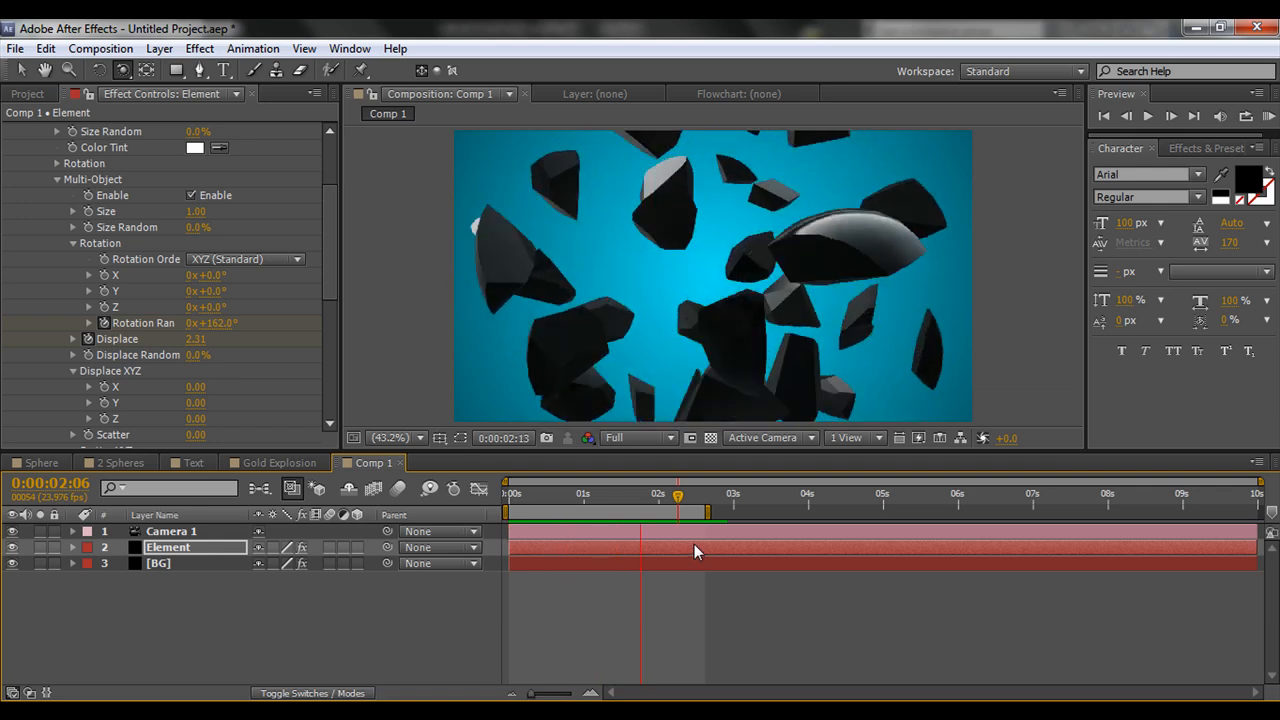
pyautogui.moveTo(568, 503); pyautogui.dragTo(478, 521)
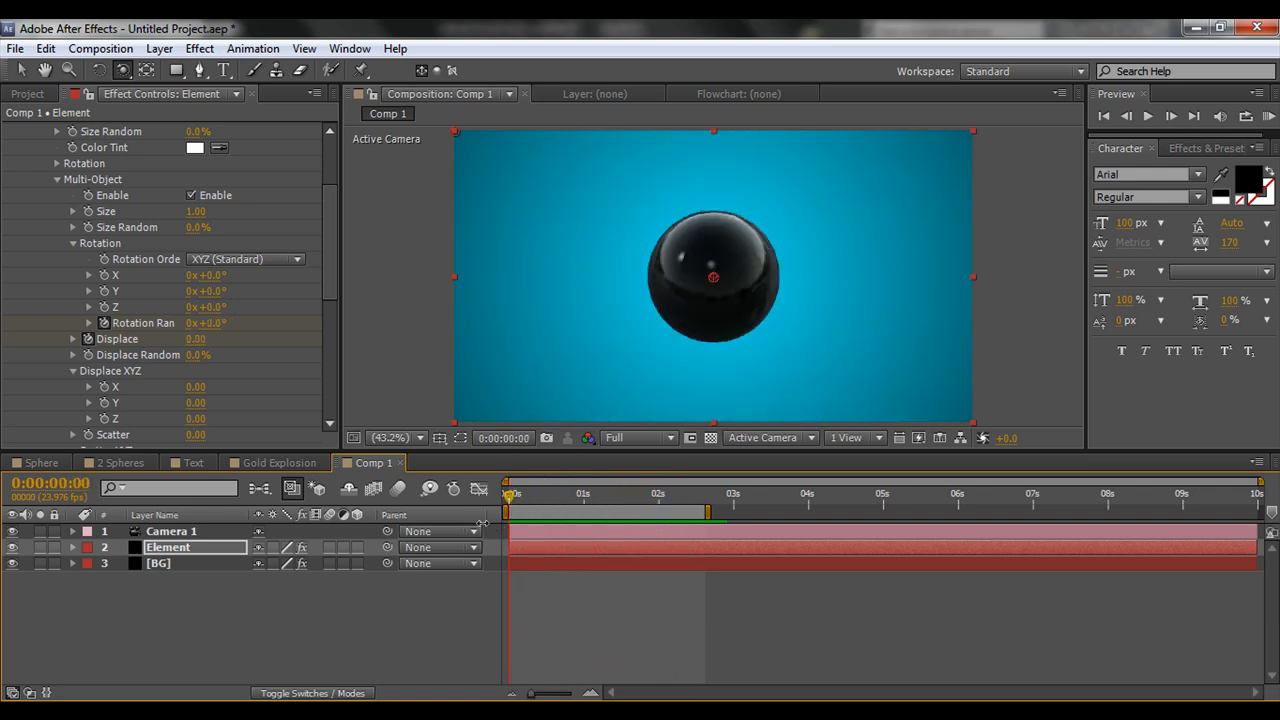
# Enable motion blur for the Element layer and the composition, and preview the blurred explosion with the time at 0:00:01:12.
pyautogui.click(345, 588)
pyautogui.click(212, 536)
pyautogui.click(209, 546)
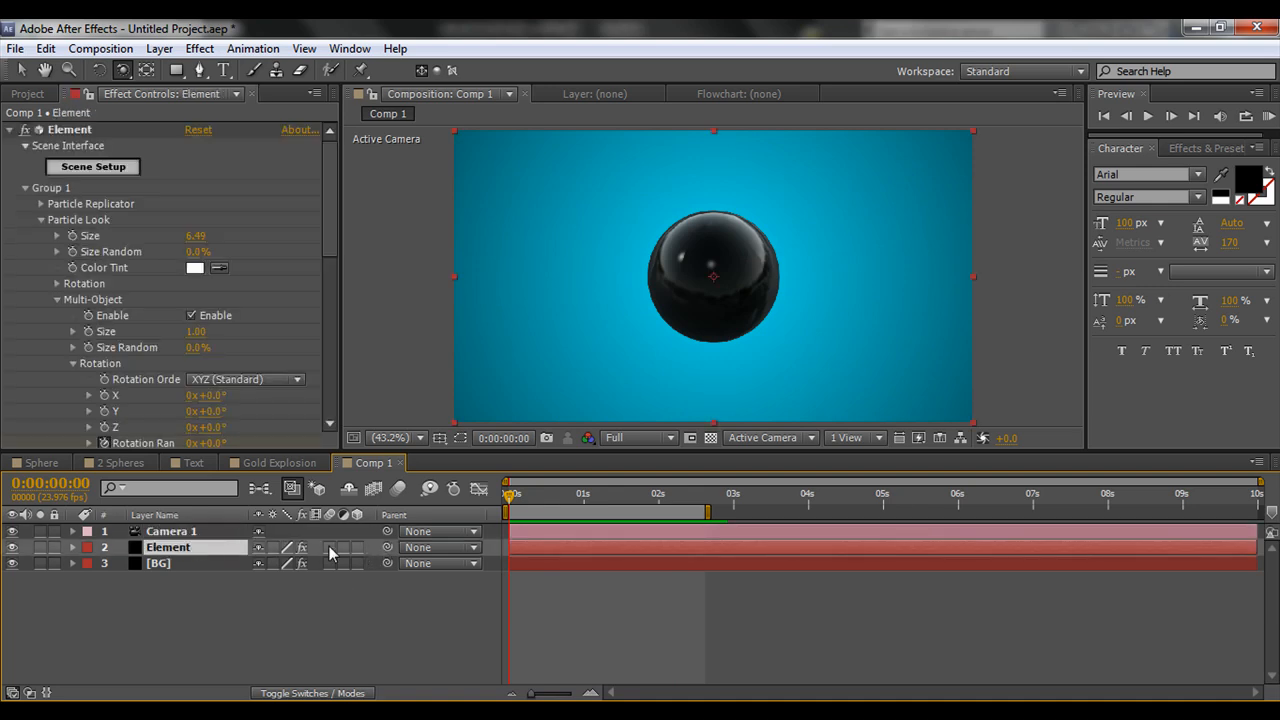
pyautogui.click(398, 489)
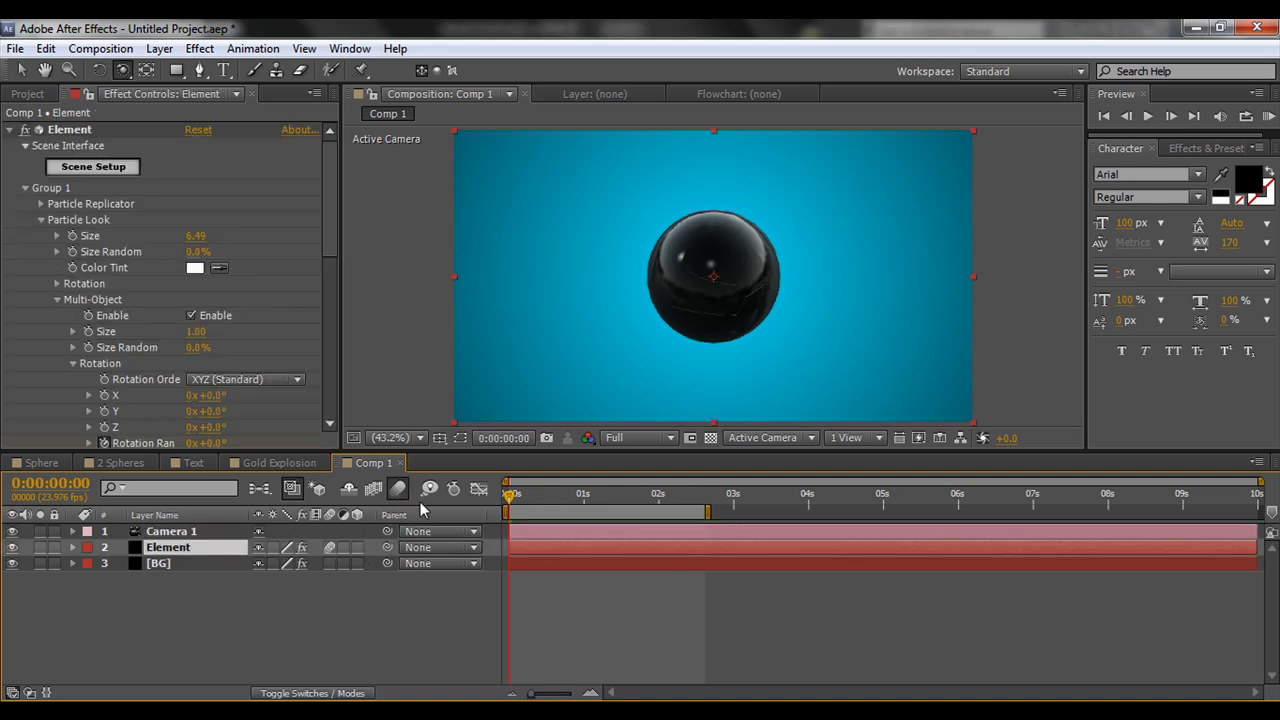
pyautogui.moveTo(511, 495); pyautogui.dragTo(624, 483)
pyautogui.press('KP_0')
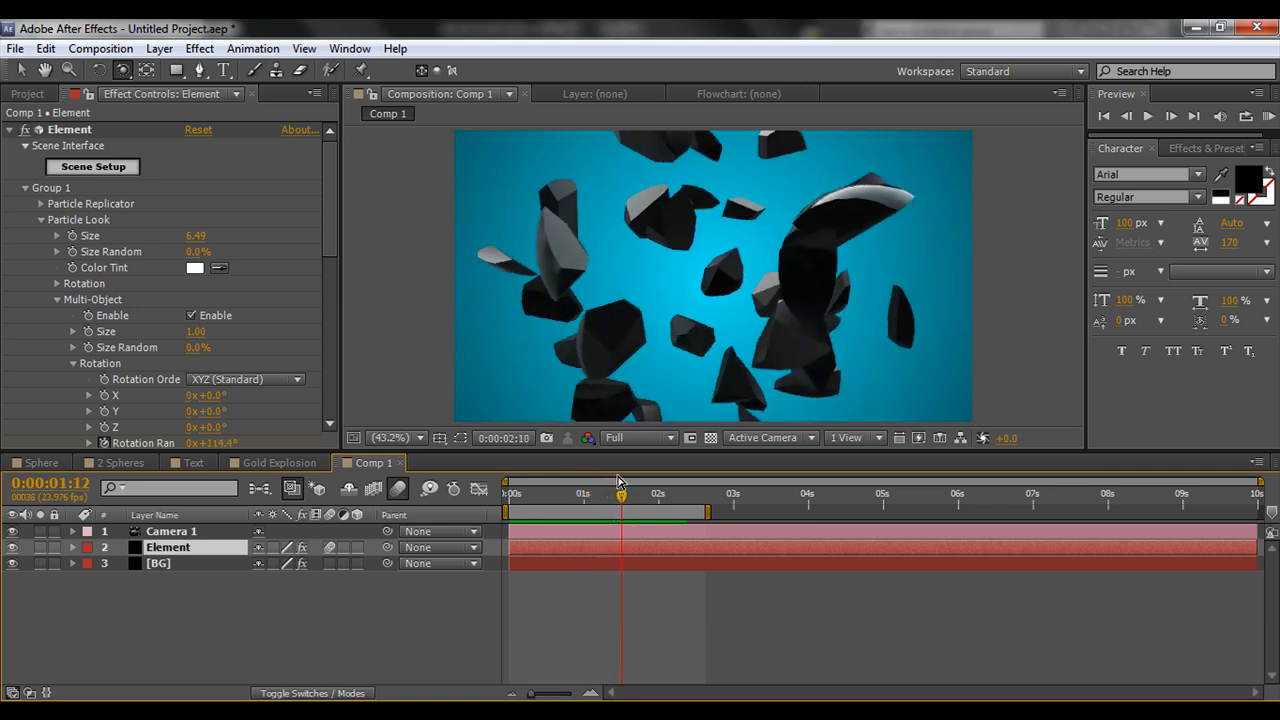
pyautogui.press('space')
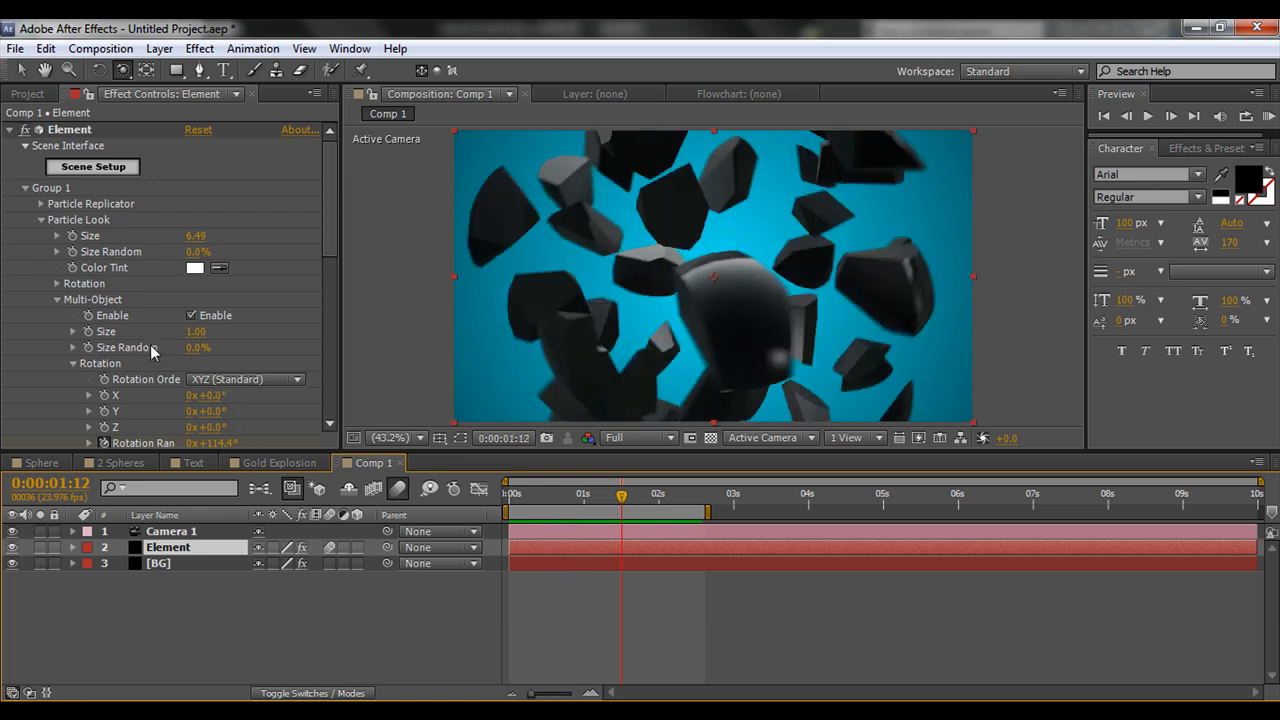
# Reveal the Element layer's keyframes and apply Easy Ease to all Rotation Random and Displace keyframes.
pyautogui.scroll(-3, 153, 350)
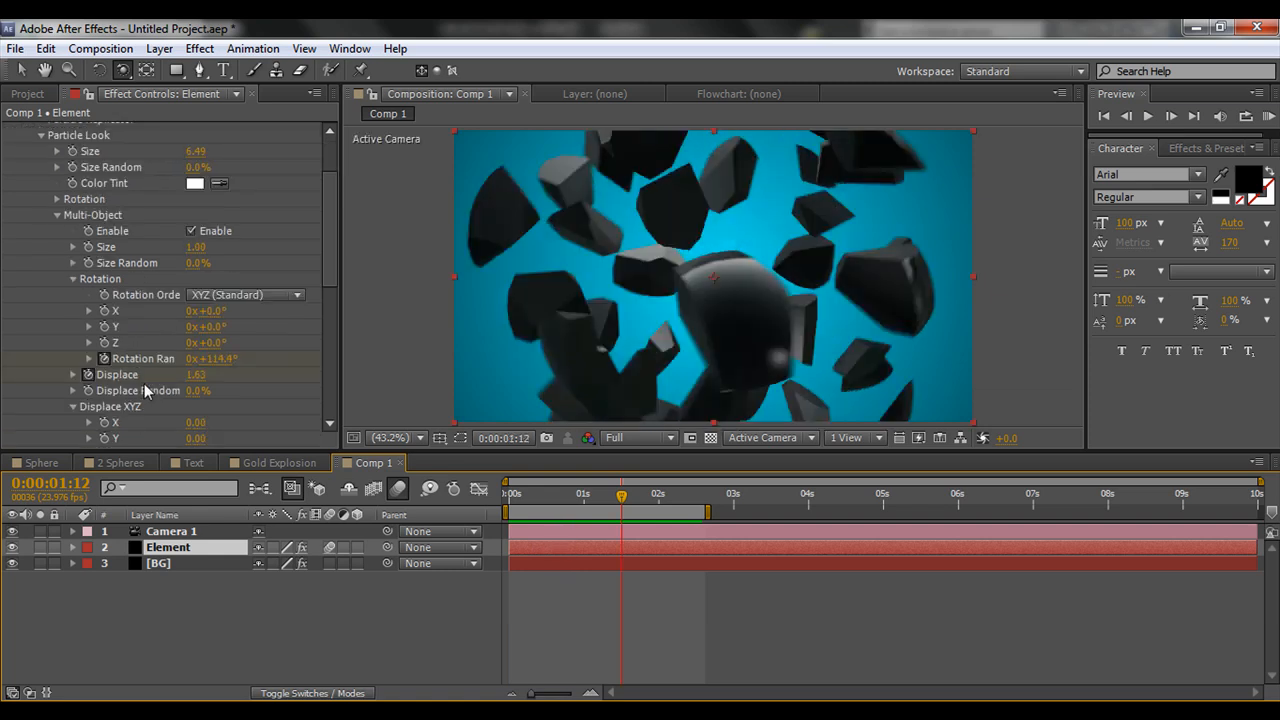
pyautogui.click(189, 563)
pyautogui.click(187, 551)
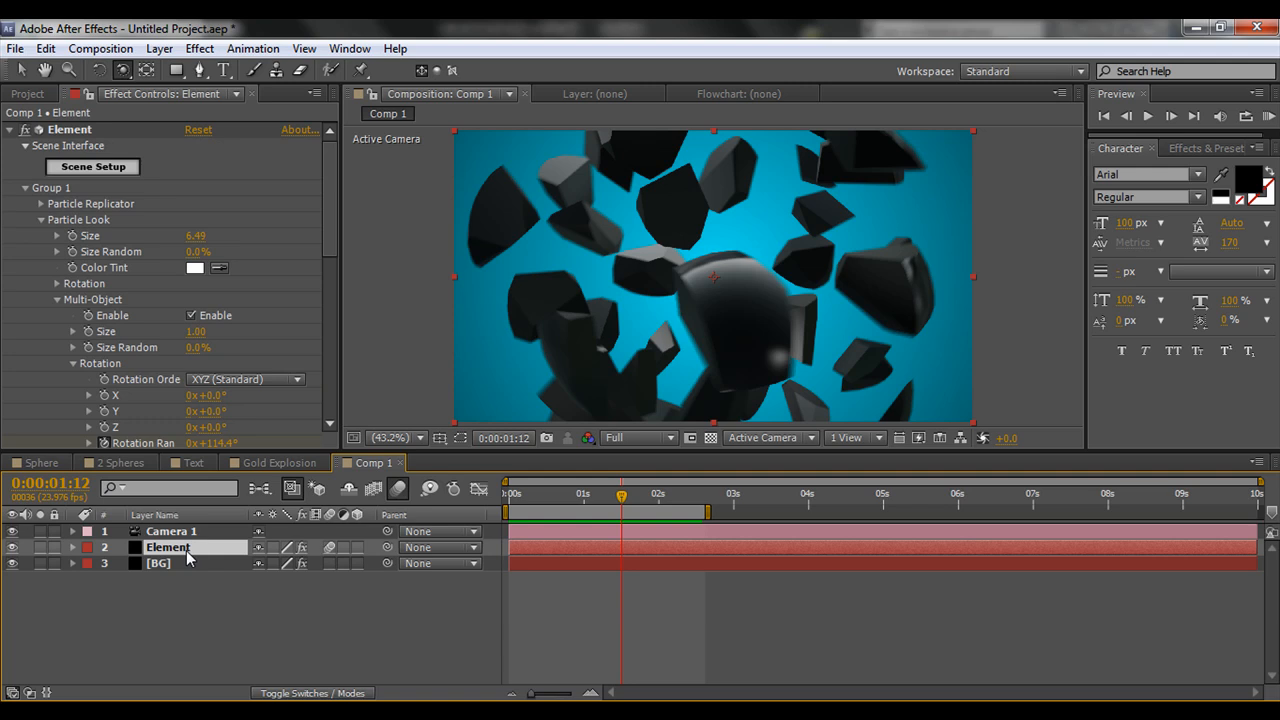
pyautogui.press('u')
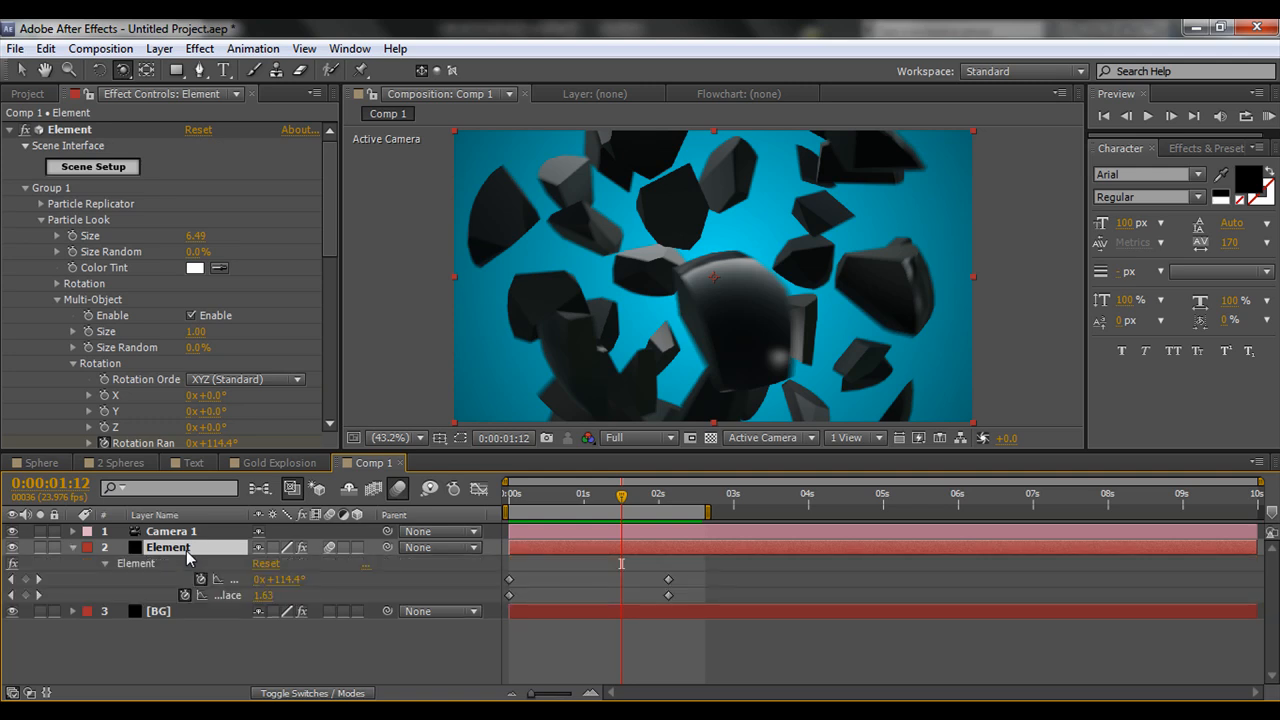
pyautogui.moveTo(635, 495)
pyautogui.mouseDown()
pyautogui.moveTo(663, 495)
pyautogui.moveTo(581, 516)
pyautogui.moveTo(509, 500)
pyautogui.moveTo(662, 506)
pyautogui.moveTo(481, 533)
pyautogui.moveTo(523, 497)
pyautogui.moveTo(480, 508)
pyautogui.moveTo(637, 497)
pyautogui.mouseUp()
pyautogui.moveTo(695, 575); pyautogui.dragTo(448, 609)
pyautogui.press('F9')
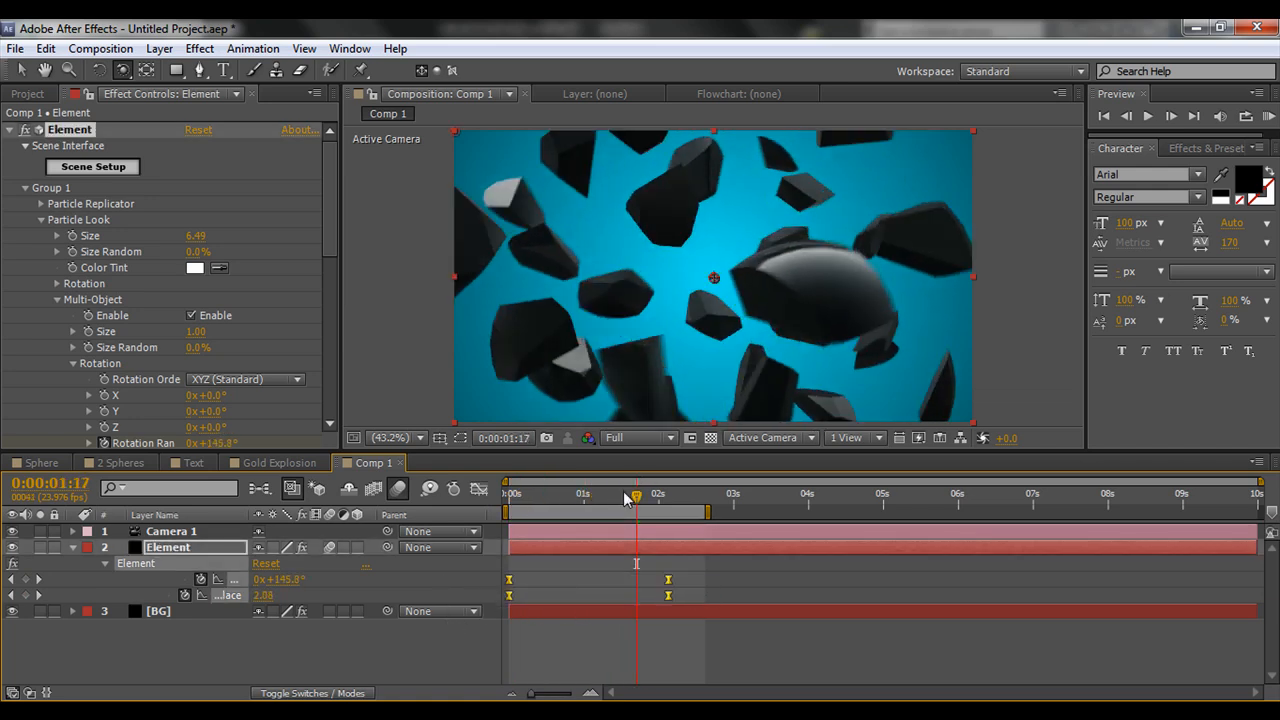
# Preview the eased explosion from 0:00:00:00, and collapse and deselect the Element layer.
pyautogui.moveTo(627, 498); pyautogui.dragTo(509, 497)
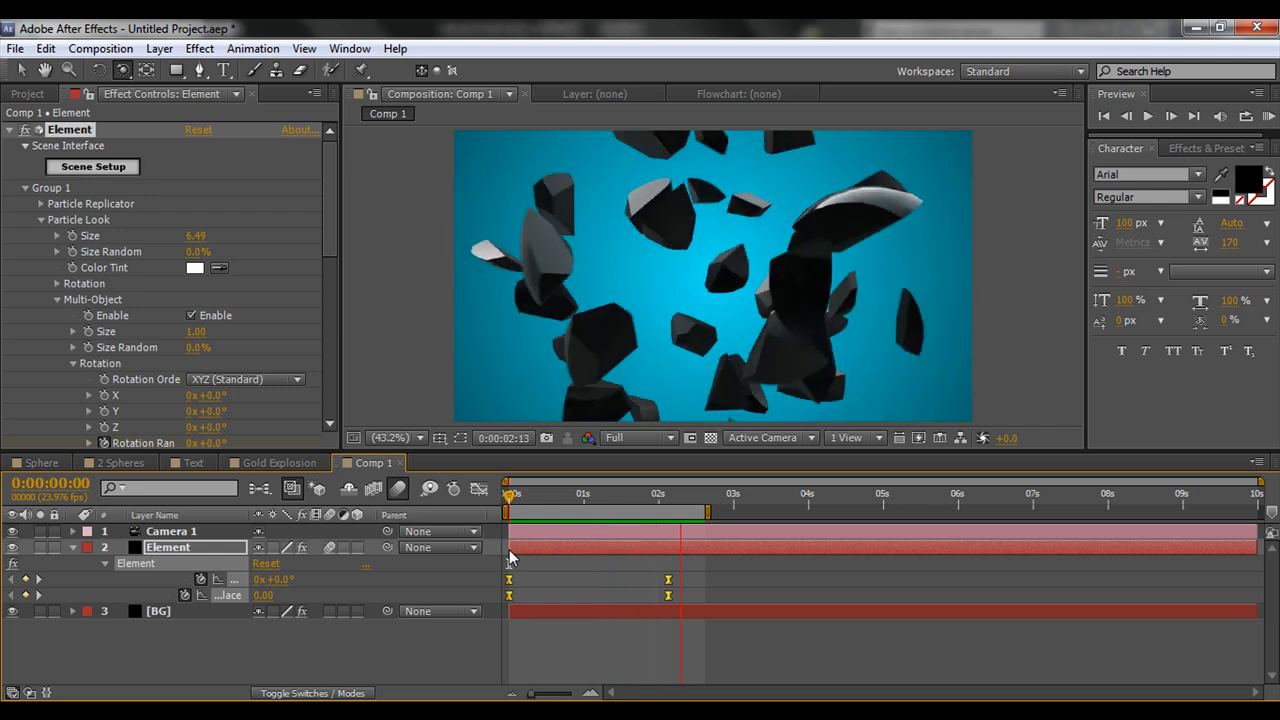
pyautogui.press('space')
pyautogui.press('space')
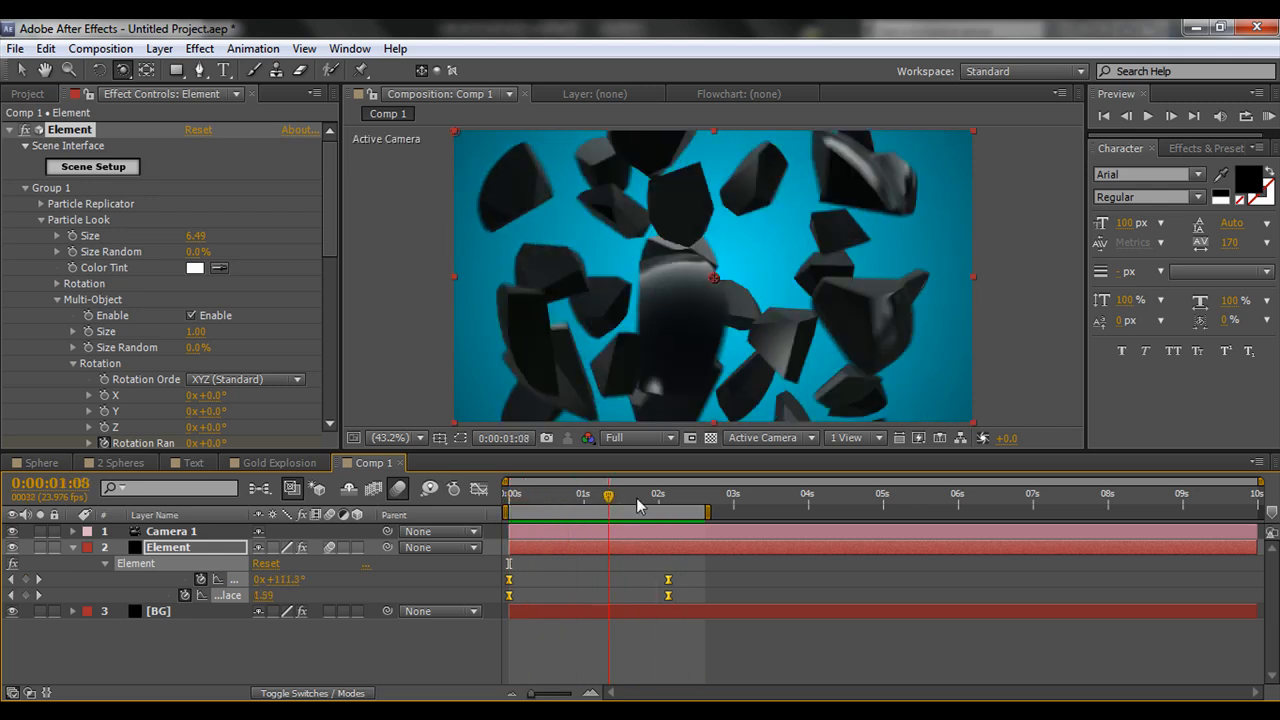
pyautogui.press('space')
pyautogui.click(73, 548)
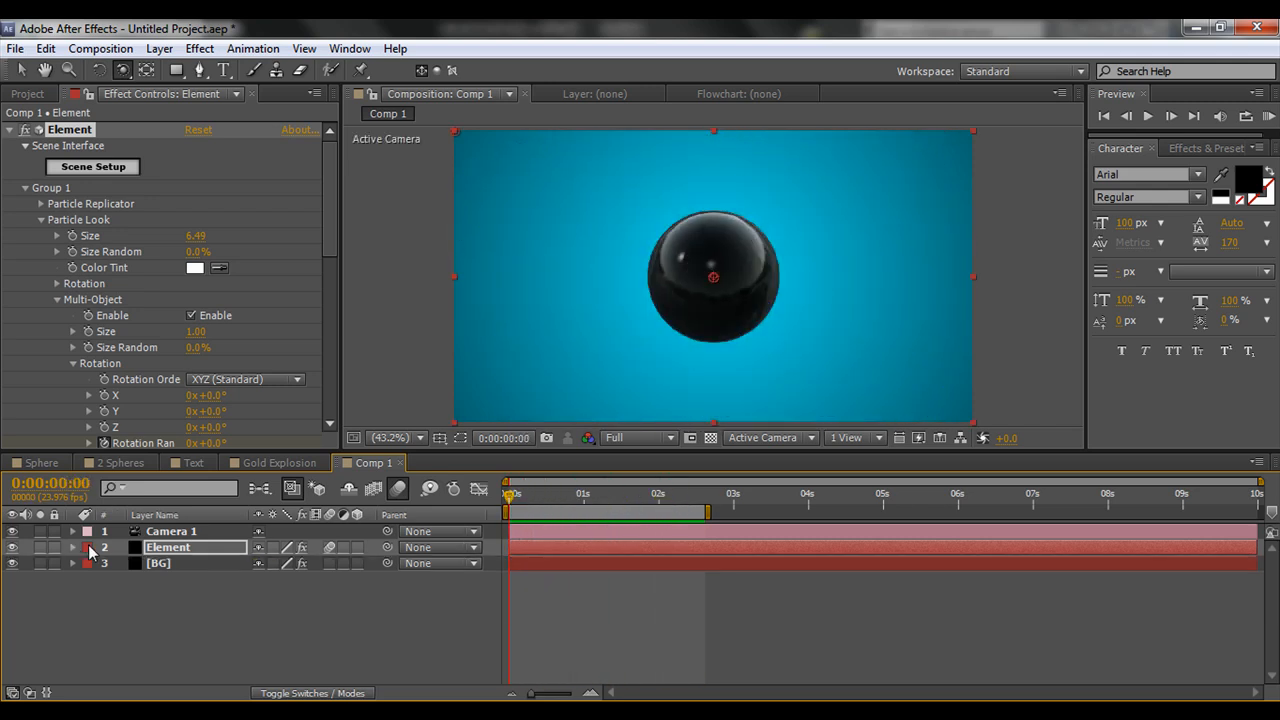
pyautogui.click(300, 619)
pyautogui.press('space')
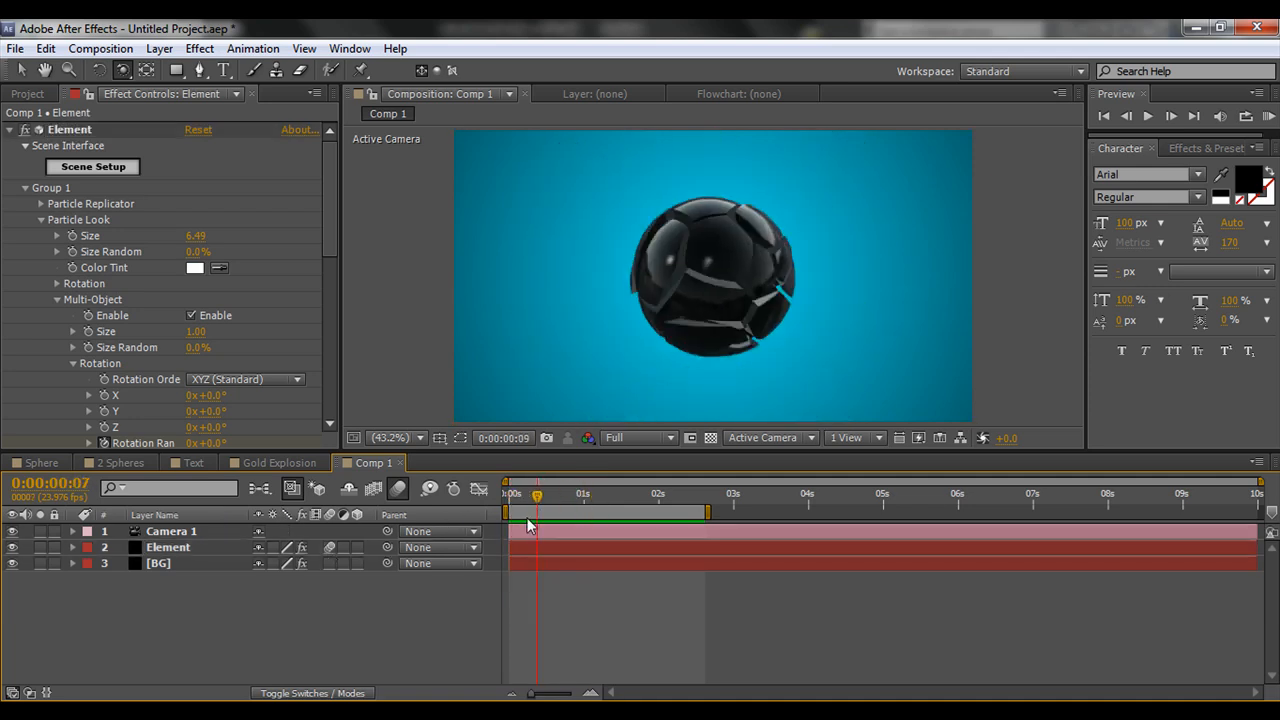
pyautogui.press('space')
# Open the 2 Spheres composition and scrub through its sphere-to-sphere animation, returning to 0:00:00:00.
pyautogui.click(117, 462)
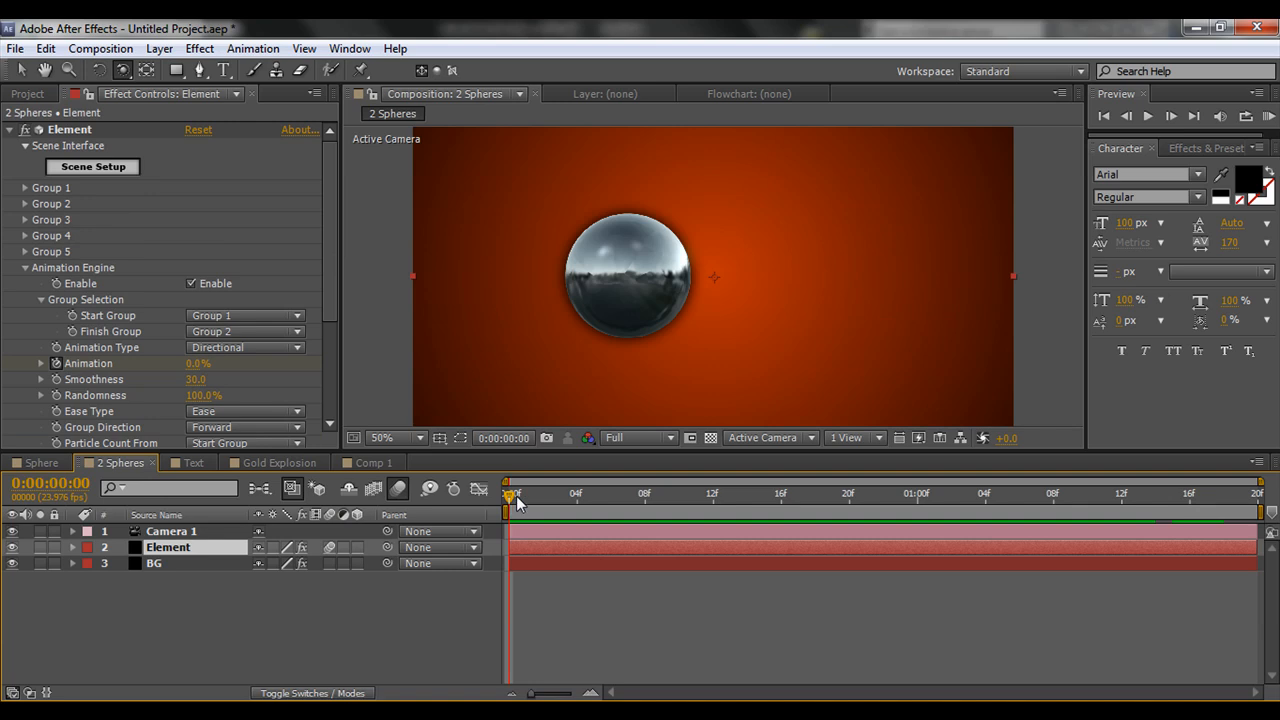
pyautogui.moveTo(517, 502); pyautogui.dragTo(788, 511)
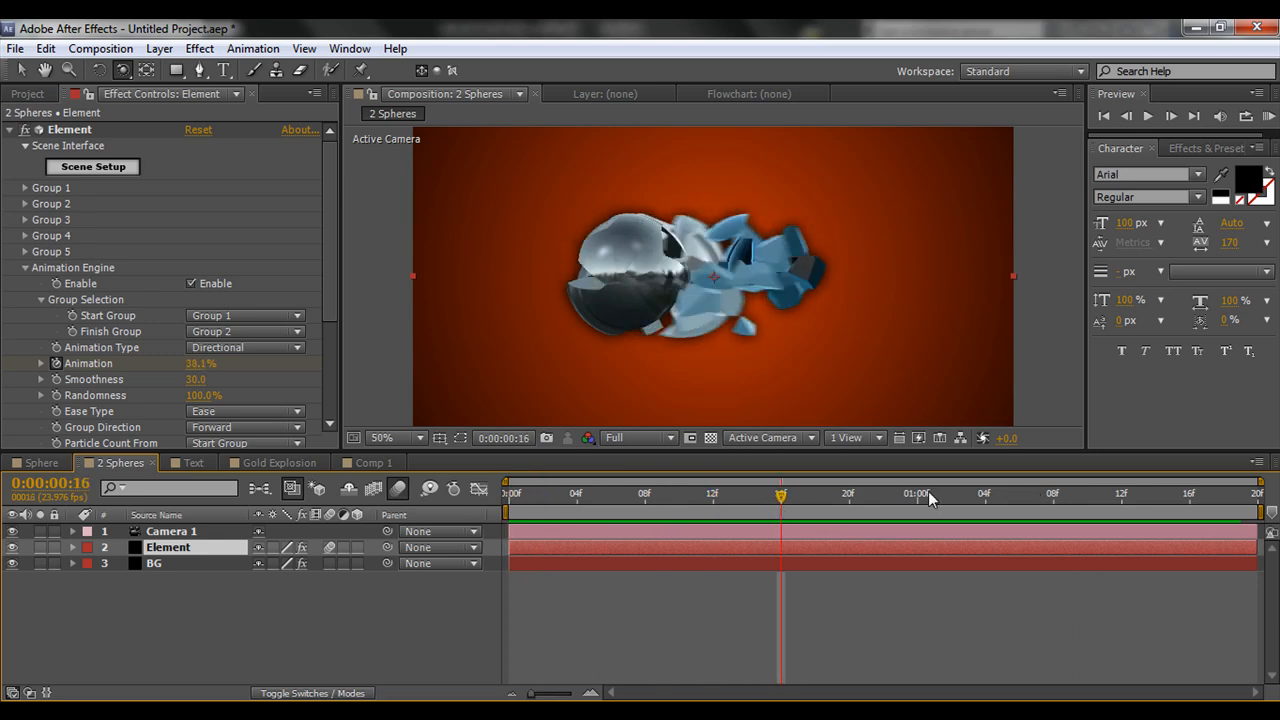
pyautogui.moveTo(928, 491); pyautogui.dragTo(503, 530)
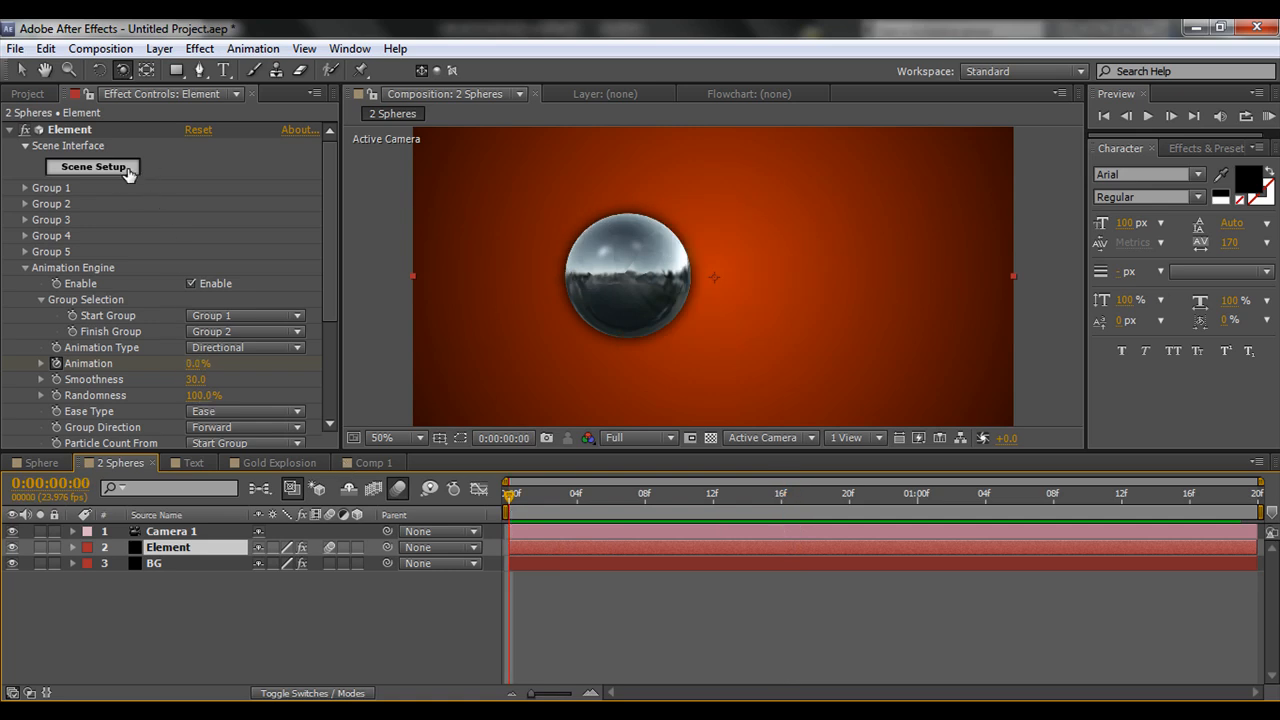
# Open Element's Scene Setup and compare the two sadasd models, Chrome in group 1 and Outside_Glow in group 2.
pyautogui.click(80, 167)
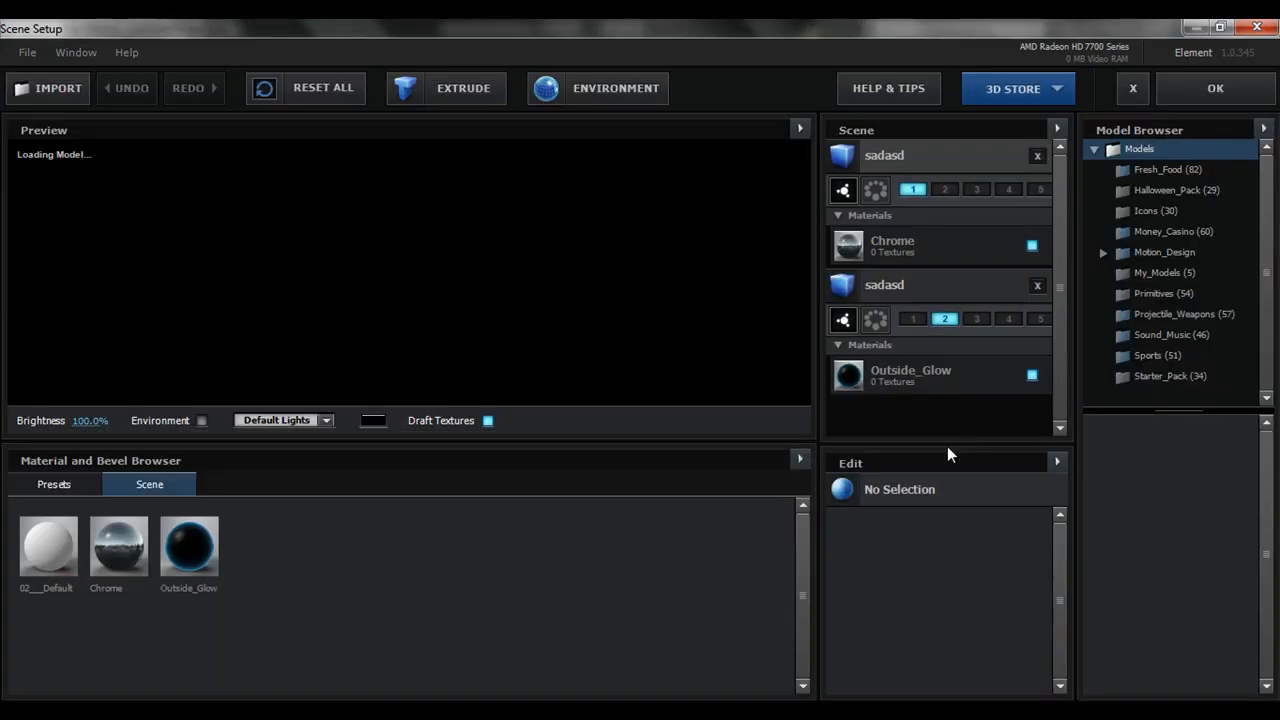
pyautogui.click(994, 278)
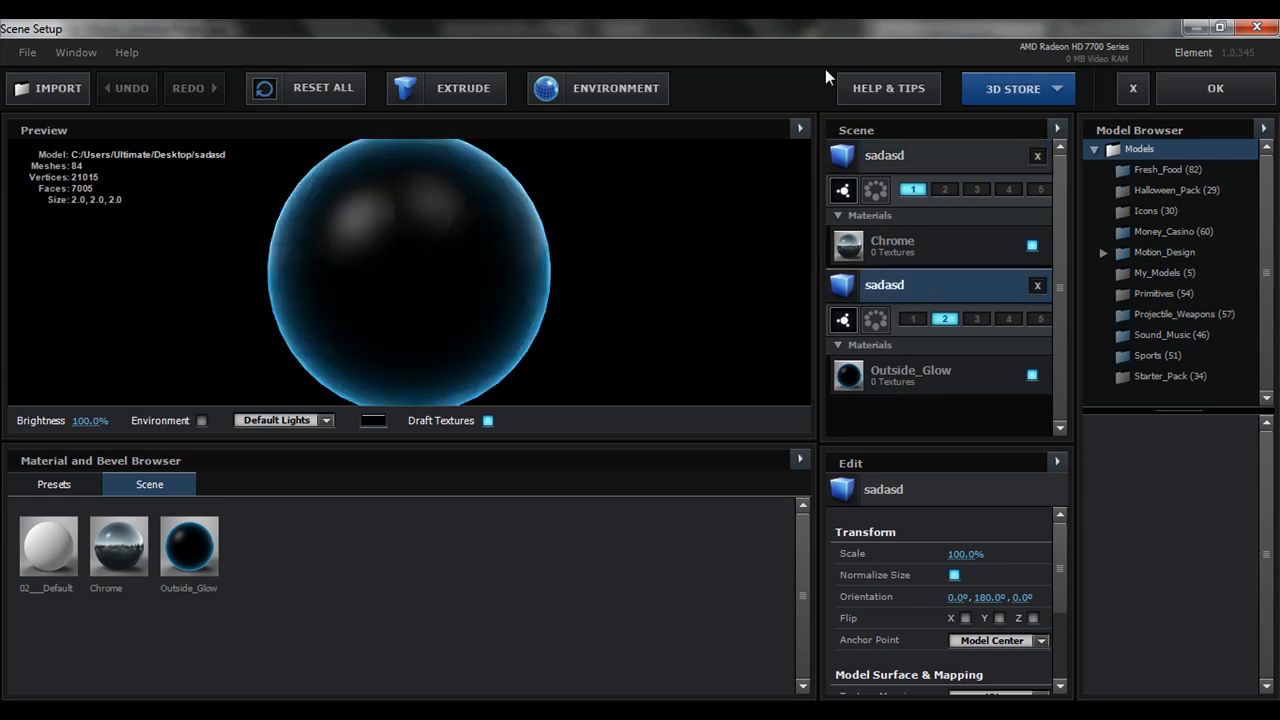
pyautogui.click(885, 155)
pyautogui.click(907, 290)
pyautogui.click(894, 163)
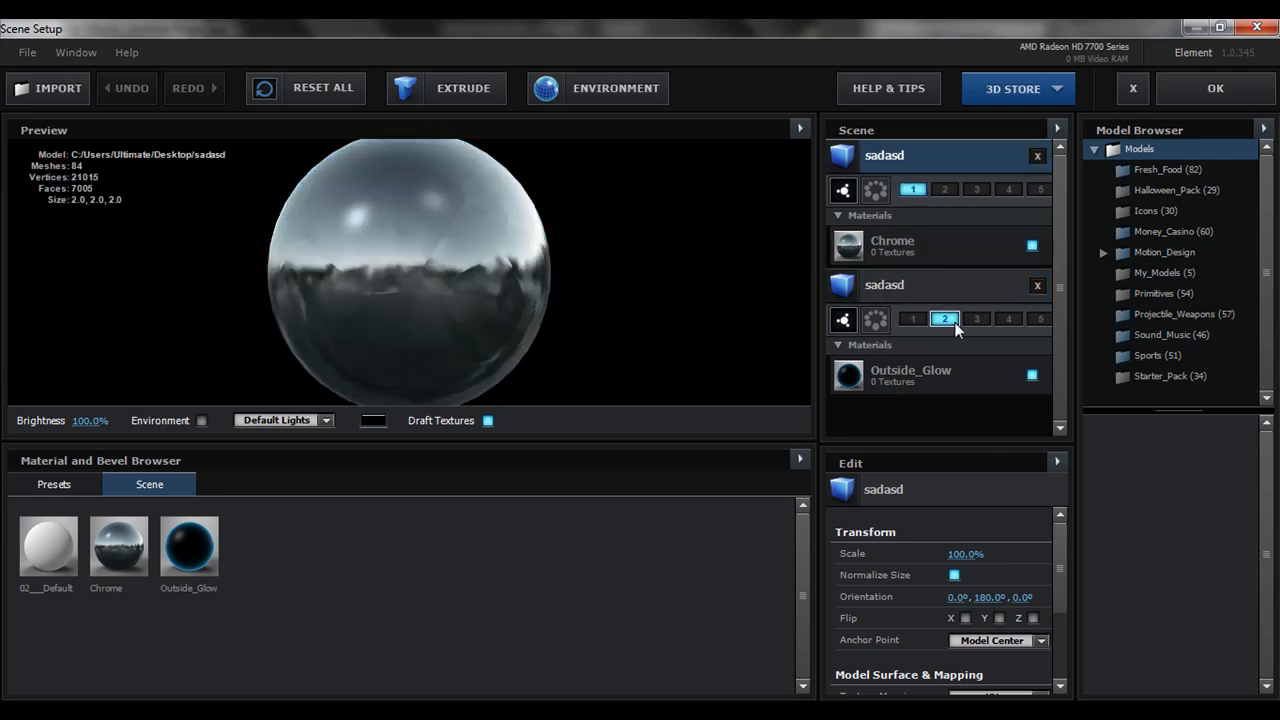
# Compare the Chrome and Outside_Glow spheres again, rotating the Chrome one in the preview, and close Scene Setup.
pyautogui.click(907, 291)
pyautogui.click(902, 165)
pyautogui.click(896, 292)
pyautogui.click(893, 155)
pyautogui.moveTo(466, 261); pyautogui.dragTo(247, 313)
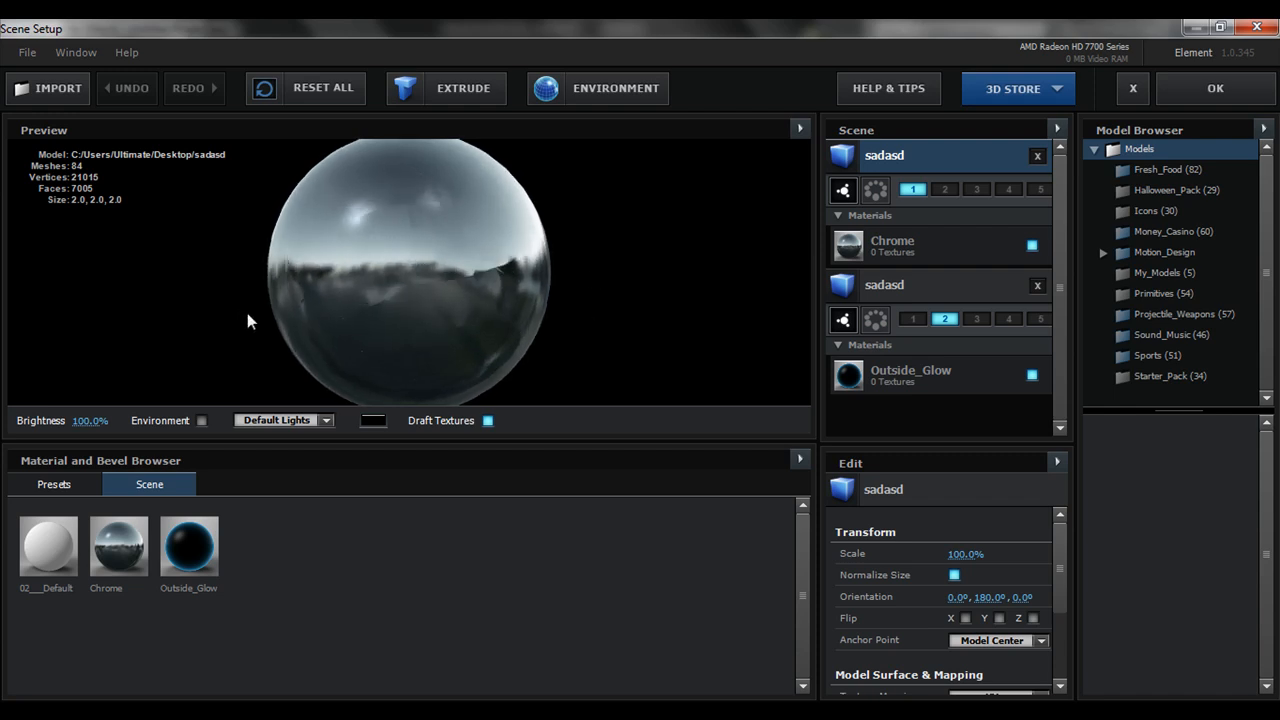
pyautogui.click(870, 318)
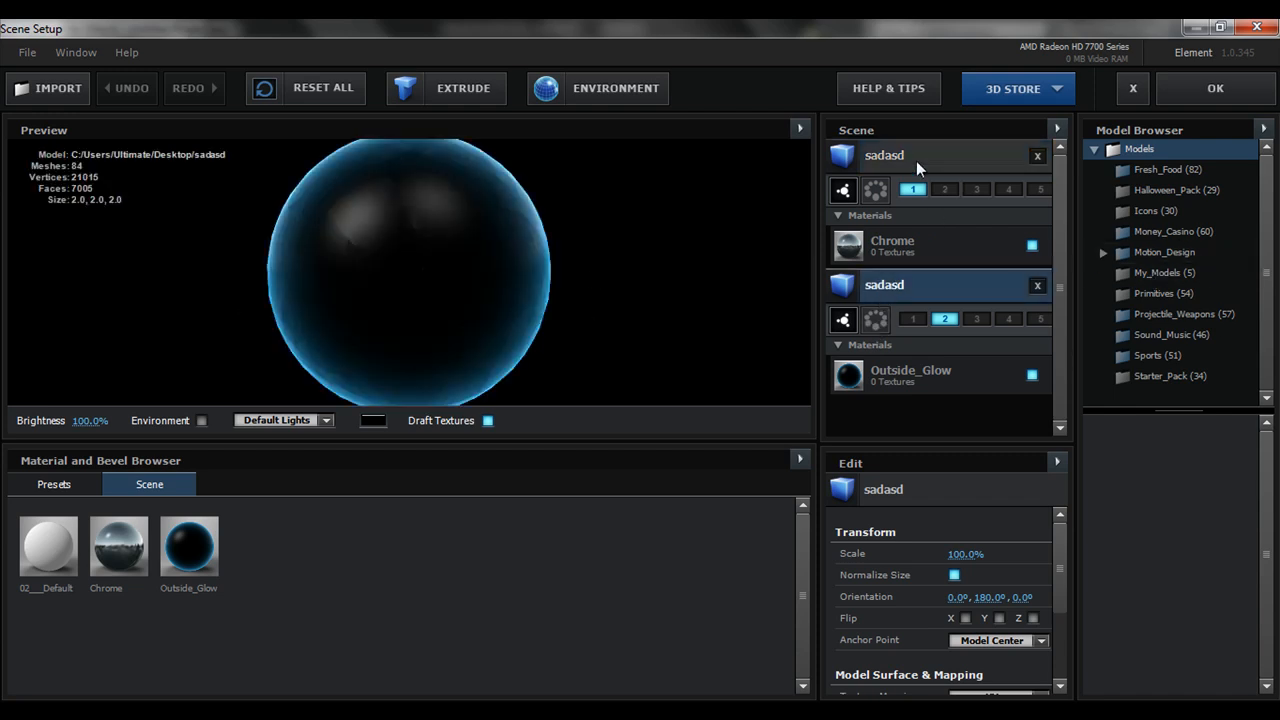
pyautogui.click(1212, 92)
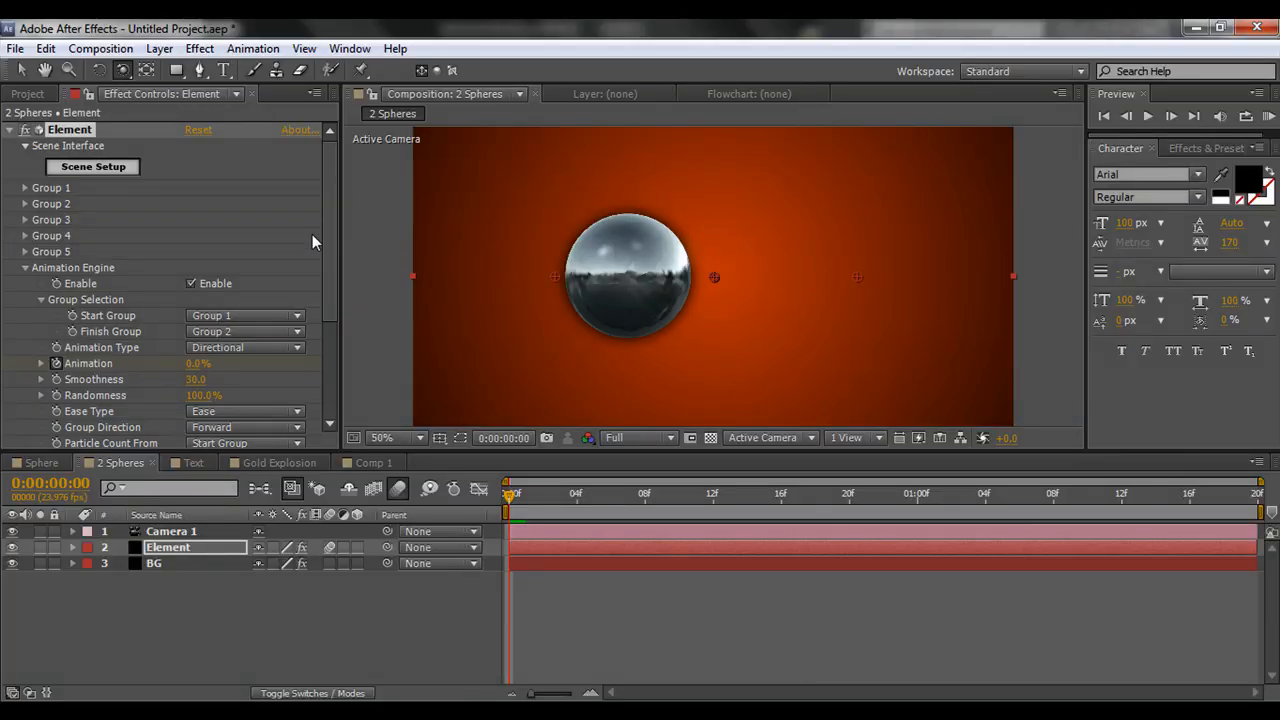
# Examine Group 1's Multi-Object settings and the Animation Engine settings of the Element effect.
pyautogui.click(25, 188)
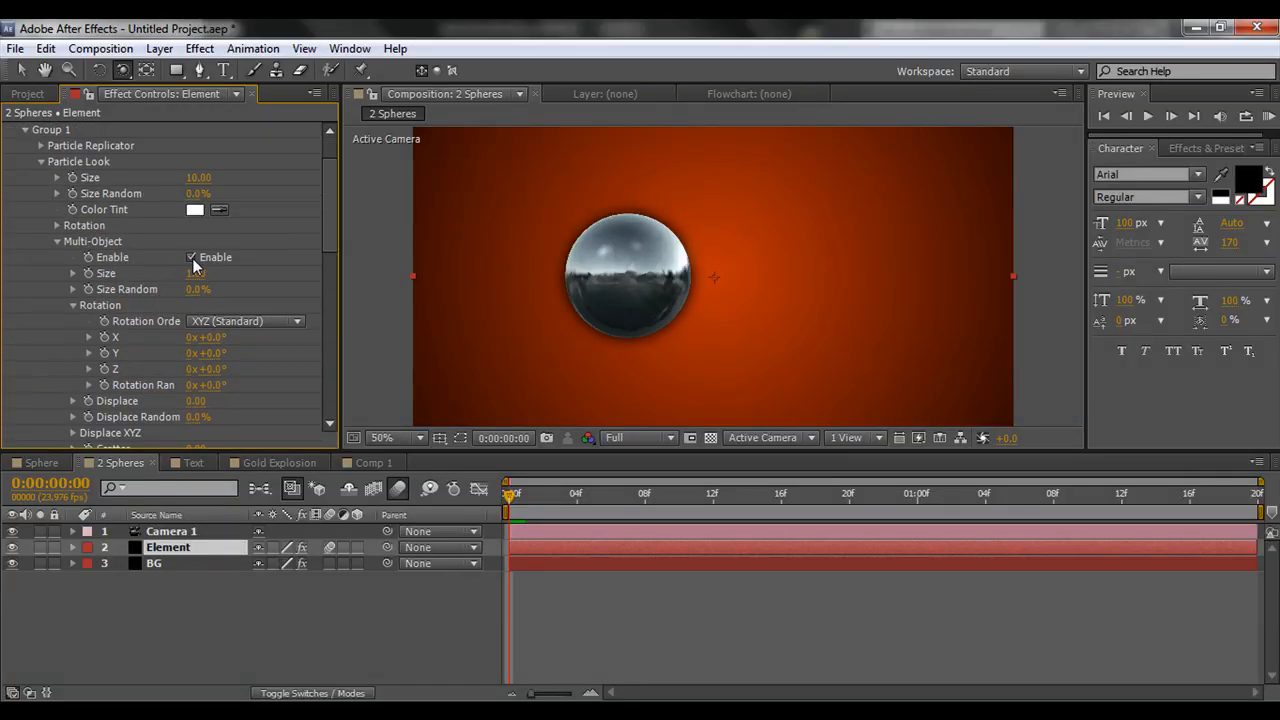
pyautogui.scroll(3, 280, 150)
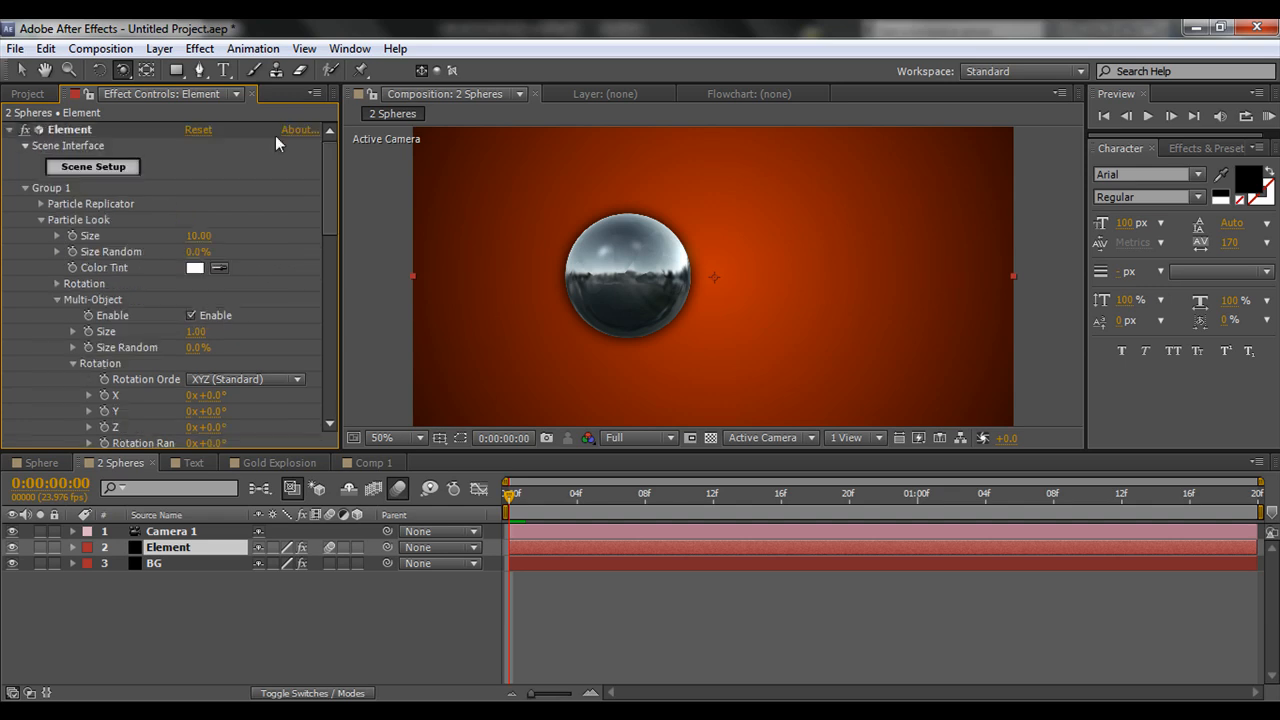
pyautogui.click(25, 188)
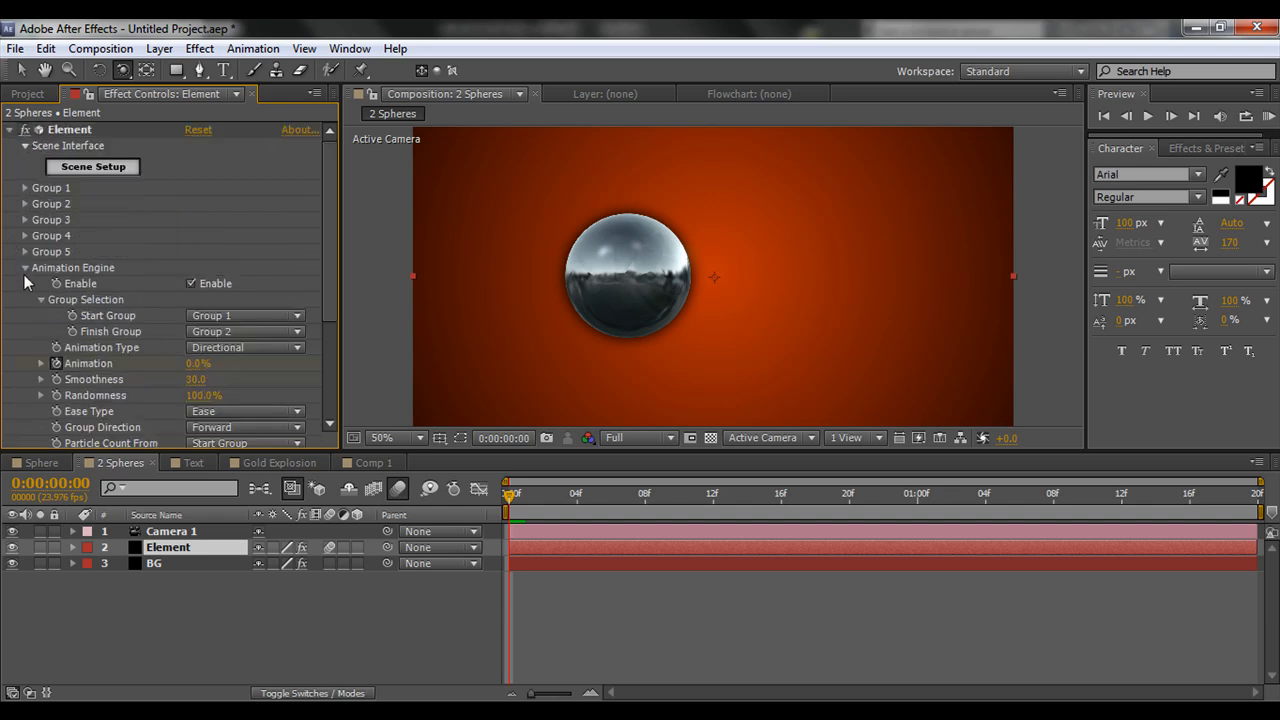
pyautogui.scroll(-2, 330, 306)
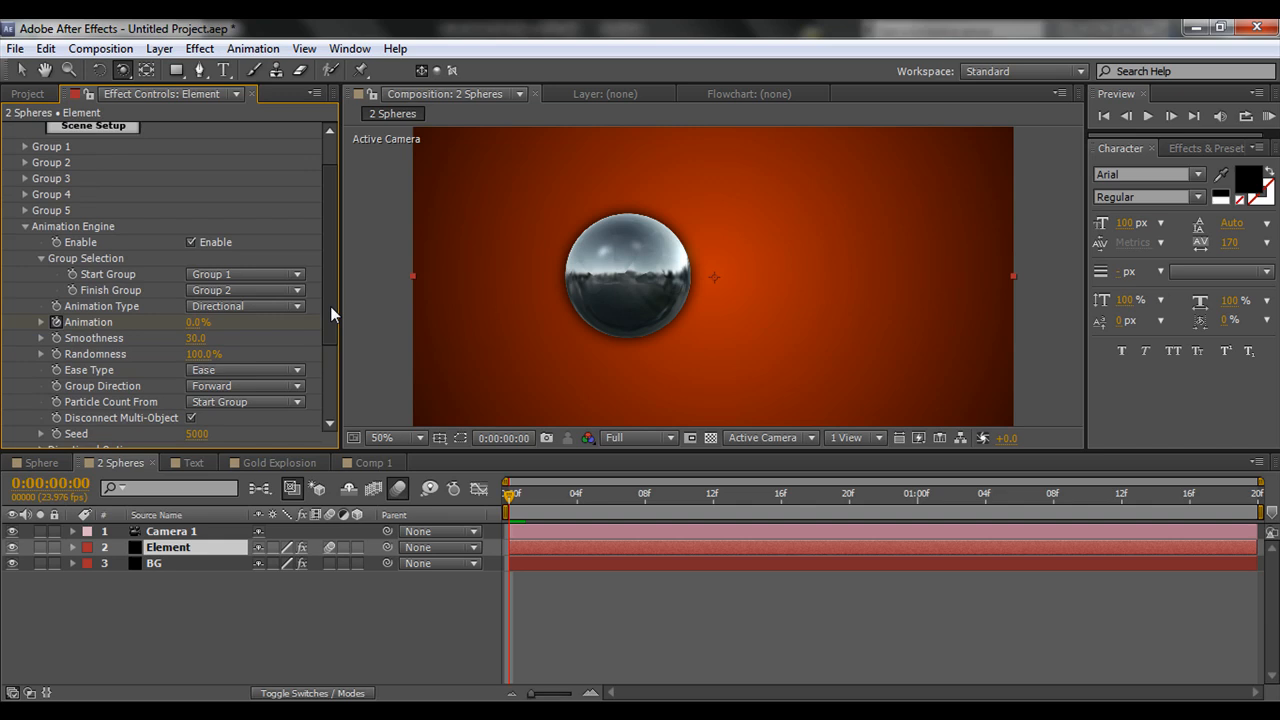
pyautogui.click(30, 237)
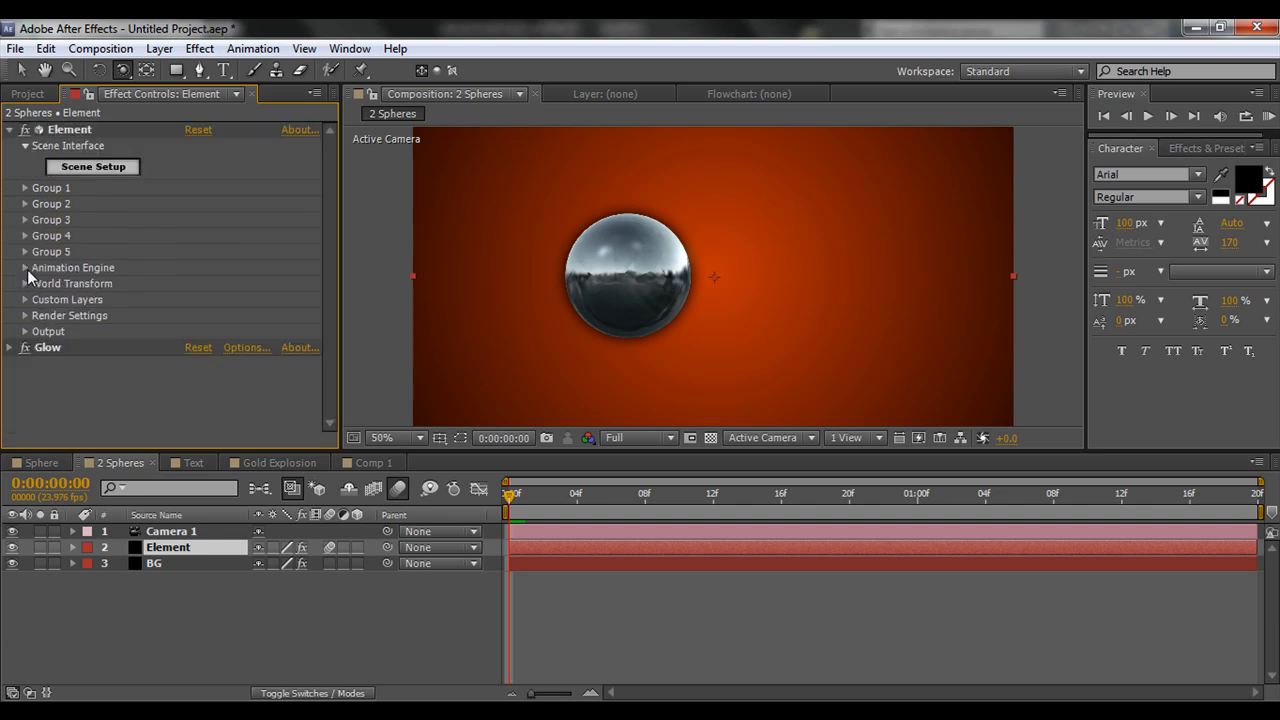
pyautogui.click(25, 268)
pyautogui.scroll(-3, 27, 271)
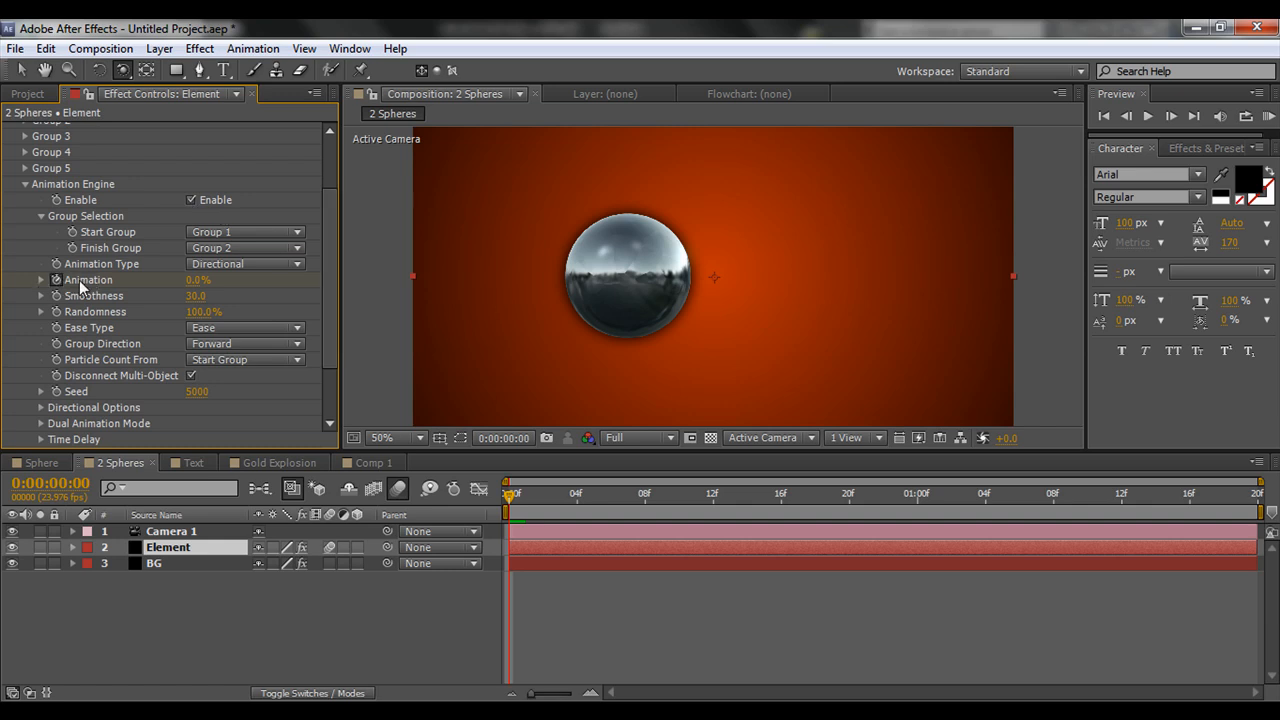
# Reveal the Animation Engine's Animation property in the timeline and scrub the transition to 0:00:00:23.
pyautogui.rightClick(107, 283)
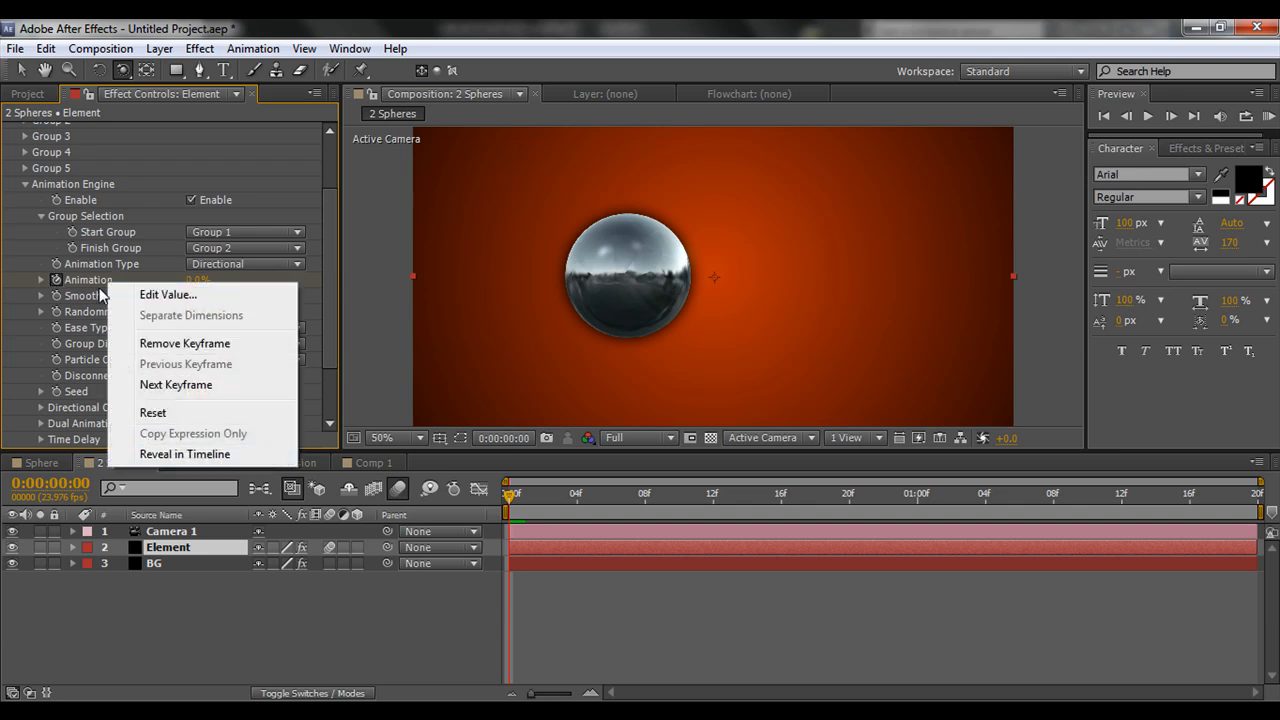
pyautogui.click(150, 454)
pyautogui.scroll(-3, 482, 540)
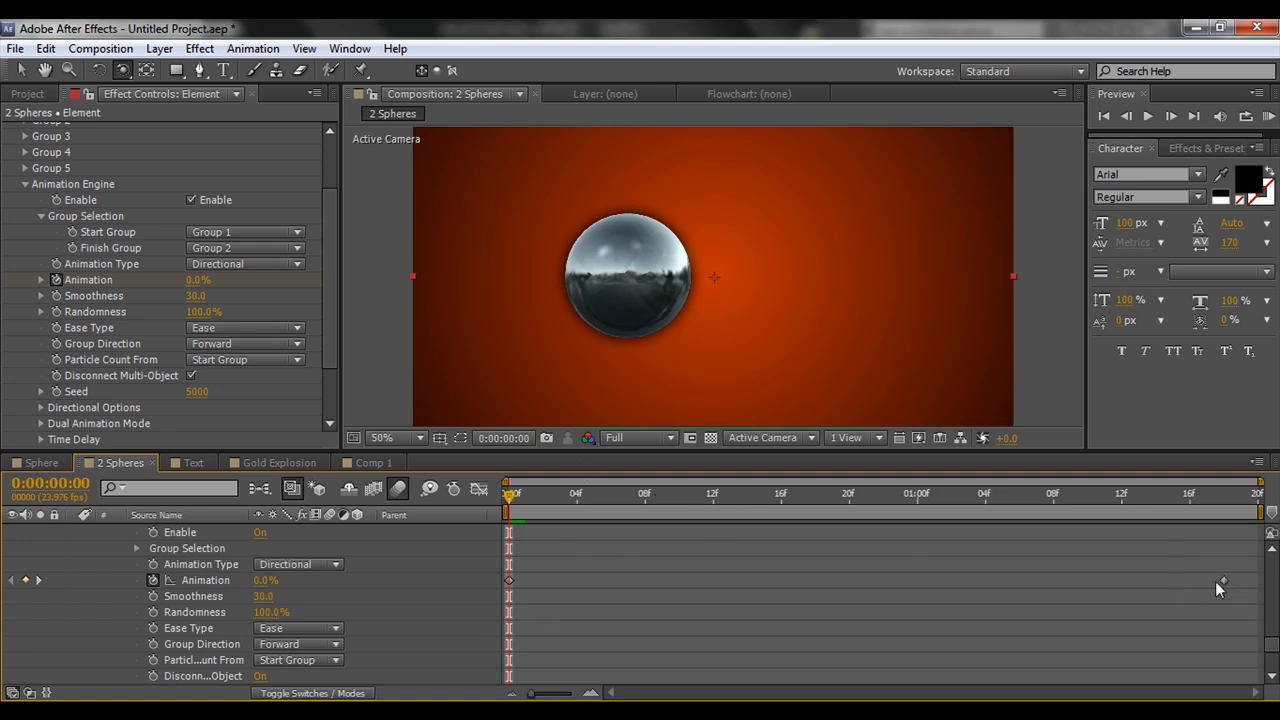
pyautogui.moveTo(626, 494); pyautogui.dragTo(900, 505)
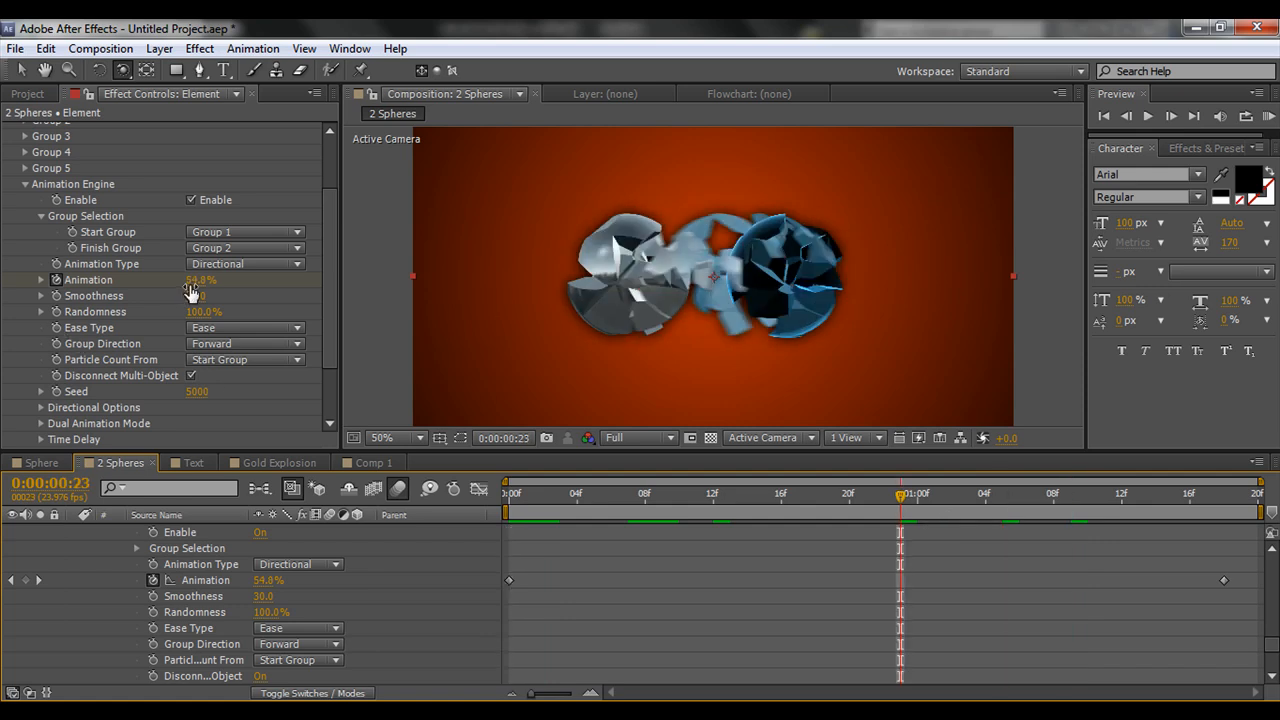
# Try varying the Animation percentage at 0:00:00:23, undo the change, and scrub the transition to 0:00:01:02.
pyautogui.moveTo(190, 290); pyautogui.dragTo(937, 289)
pyautogui.hotkey('ctrl', 'z')
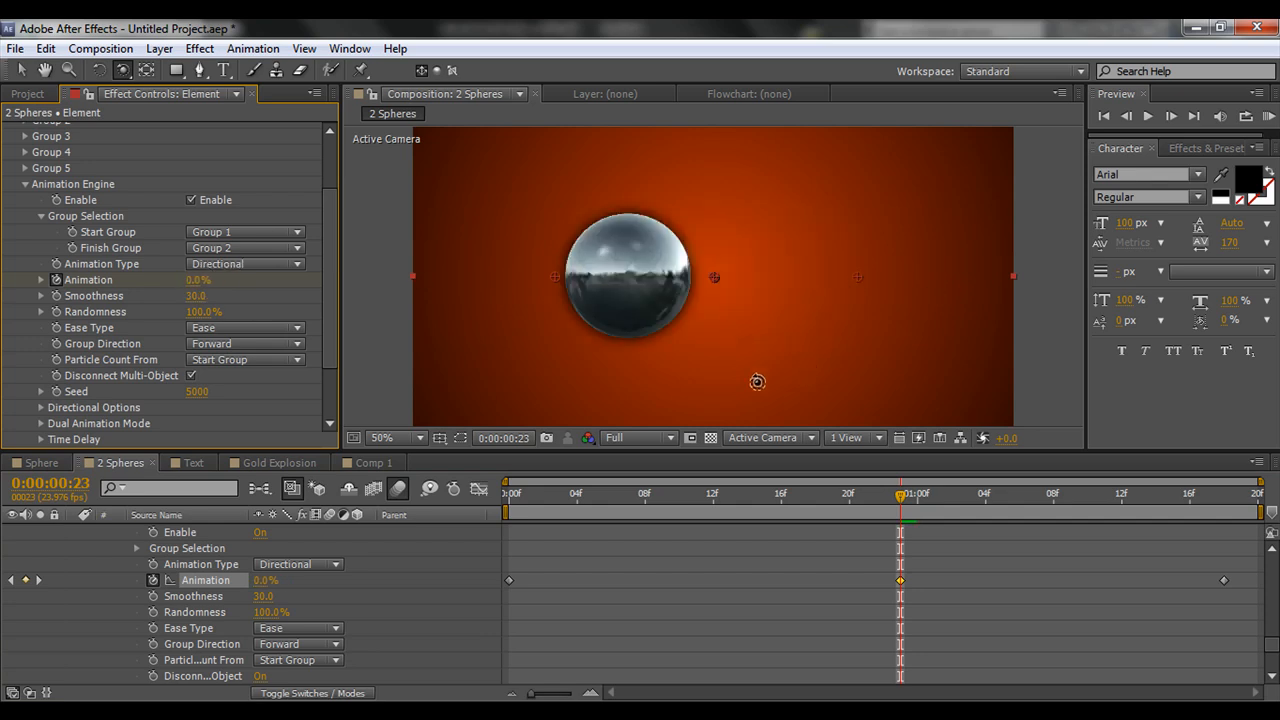
pyautogui.moveTo(752, 497); pyautogui.dragTo(679, 497)
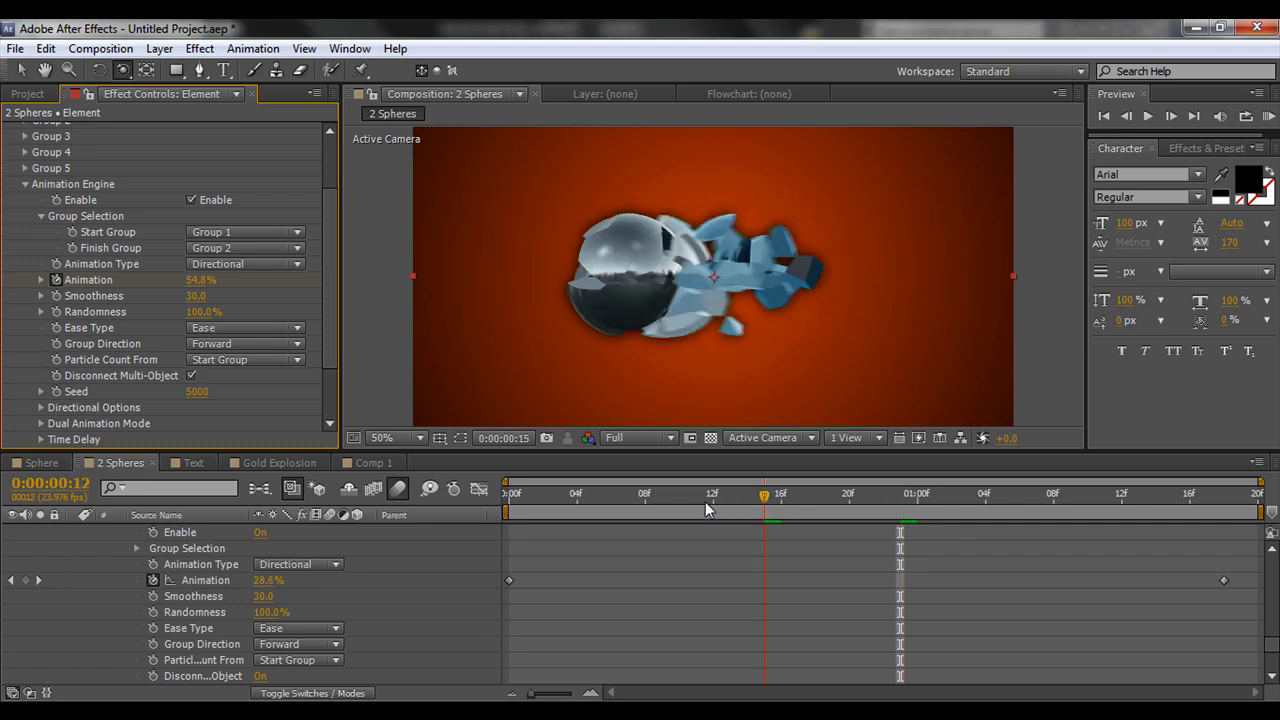
pyautogui.moveTo(785, 517); pyautogui.dragTo(952, 522)
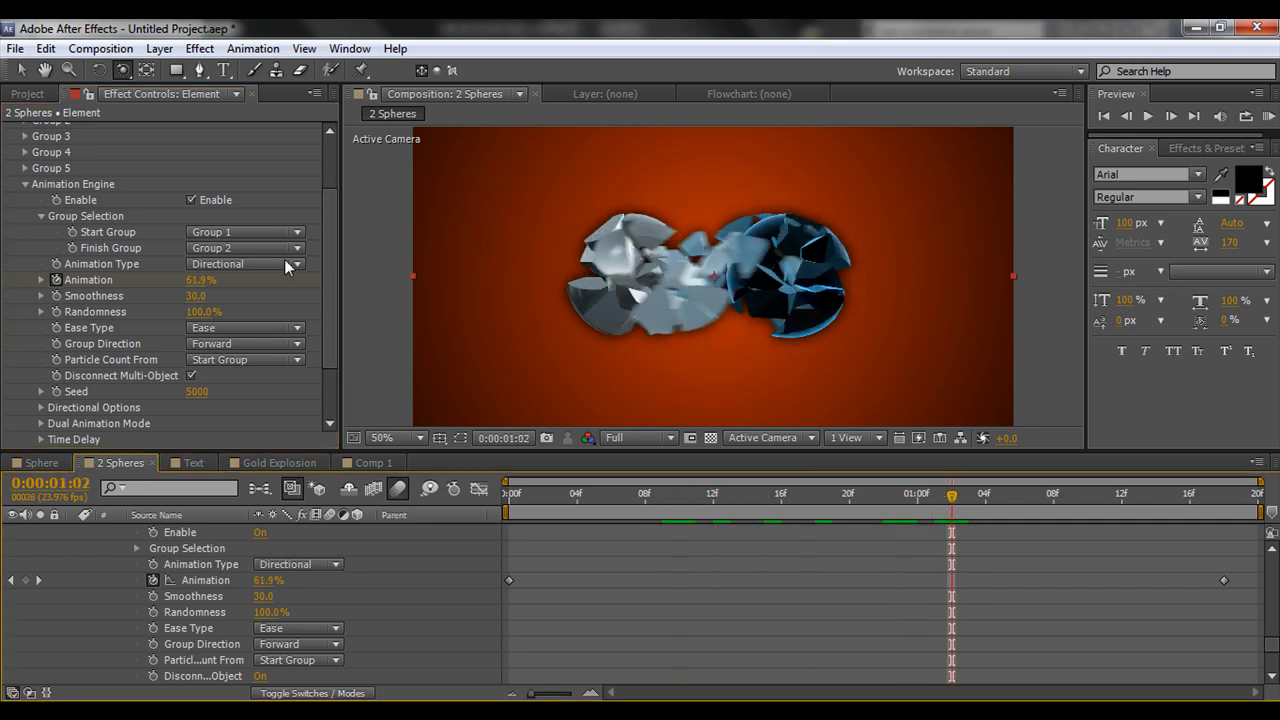
# Set Group 1's Multi-Object rotation to X 192° and Z 129°, and scrub the transition, returning to 0:00:00:00.
pyautogui.moveTo(330, 246); pyautogui.dragTo(329, 143)
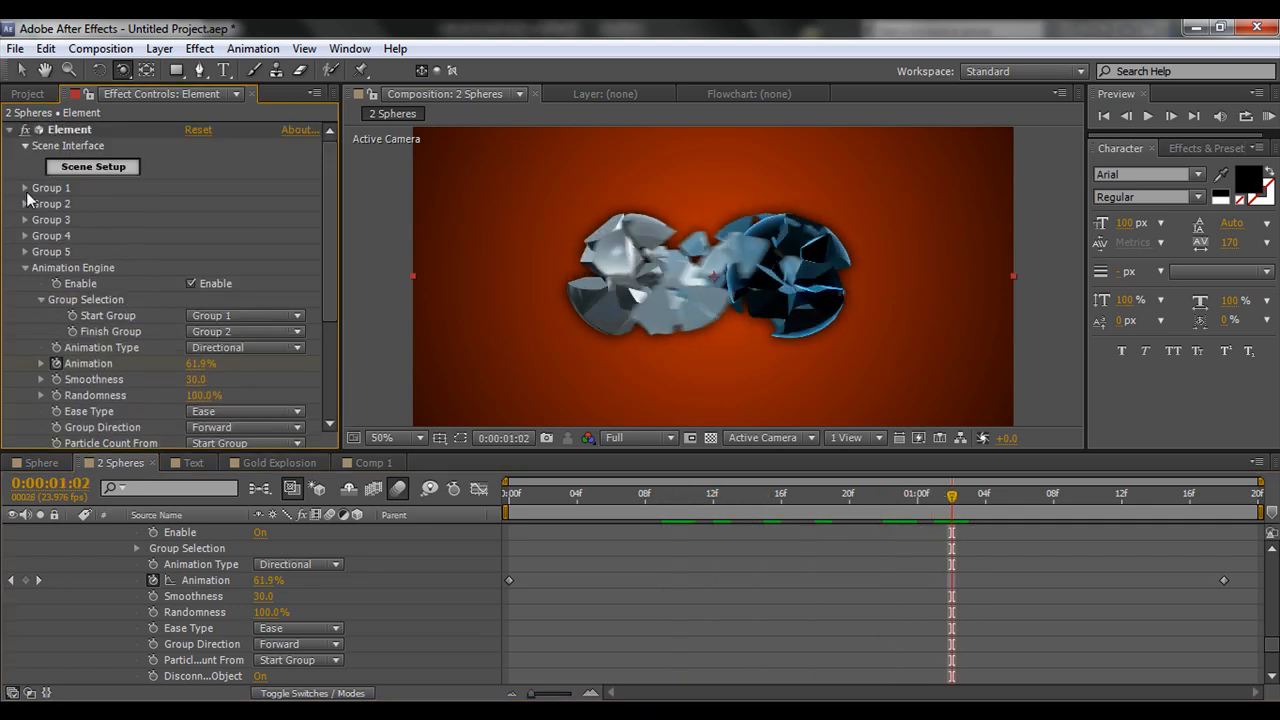
pyautogui.click(25, 188)
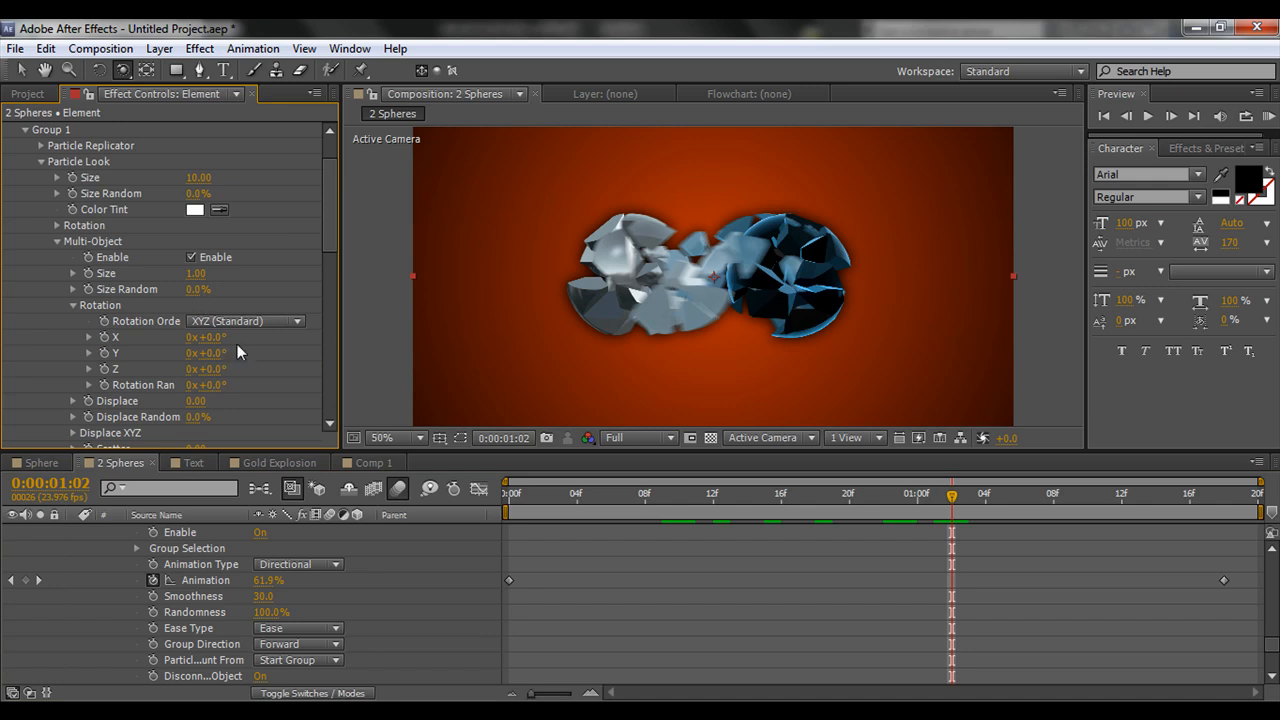
pyautogui.moveTo(210, 338); pyautogui.dragTo(397, 355)
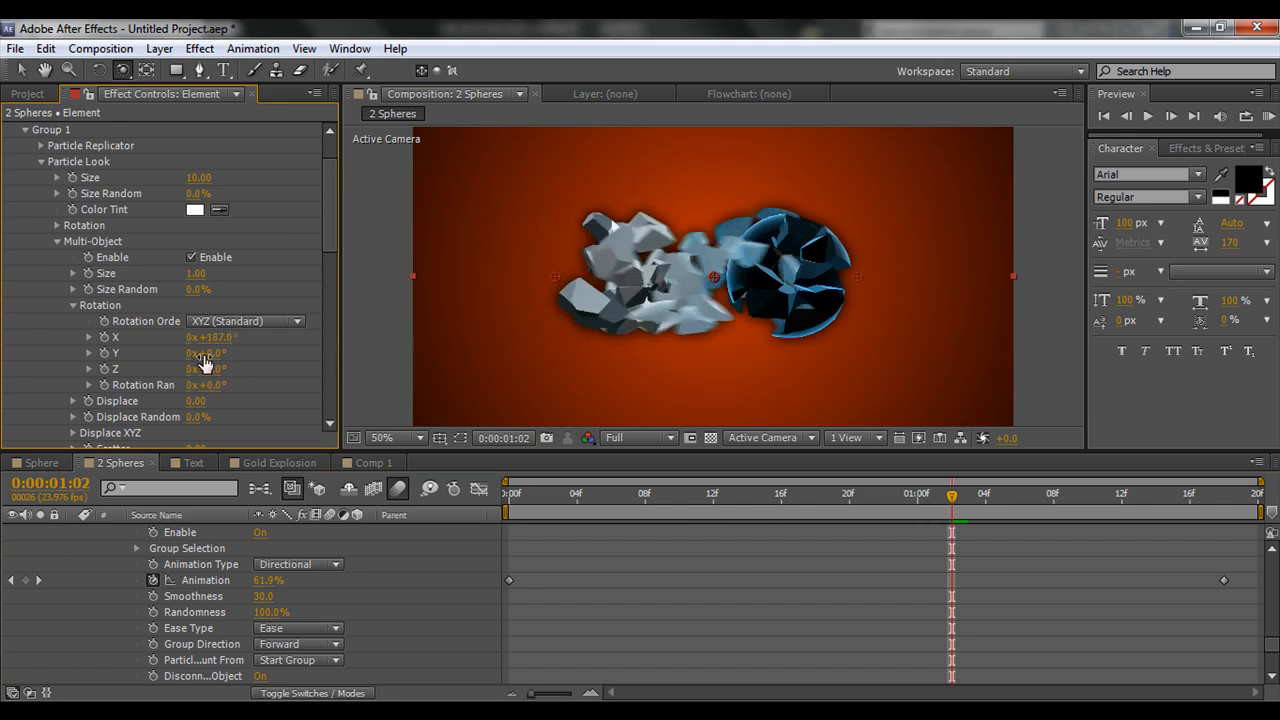
pyautogui.moveTo(219, 339); pyautogui.dragTo(729, 491)
pyautogui.moveTo(966, 494); pyautogui.dragTo(1122, 522)
pyautogui.moveTo(1192, 516); pyautogui.dragTo(433, 546)
# Collapse the Element layer's properties and scrub the rotated pieces' transition to 0:00:00:14.
pyautogui.scroll(15, 89, 597)
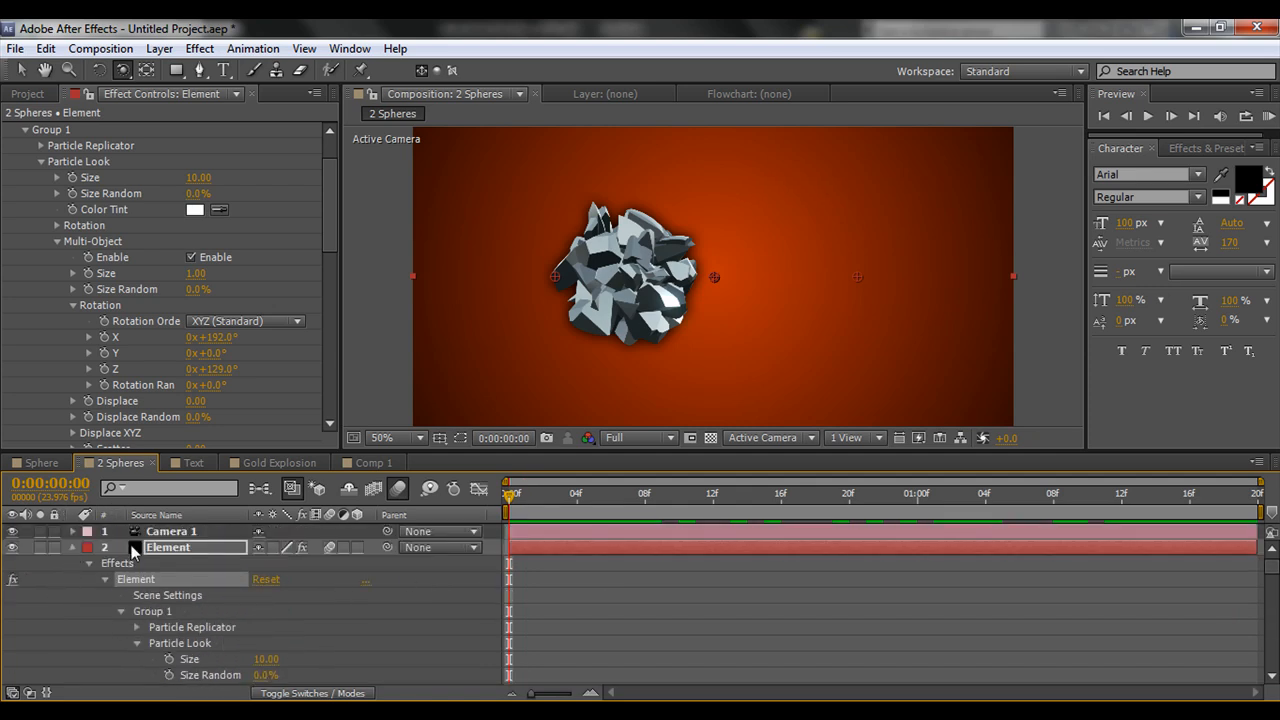
pyautogui.press('u')
pyautogui.scroll(-15, 323, 214)
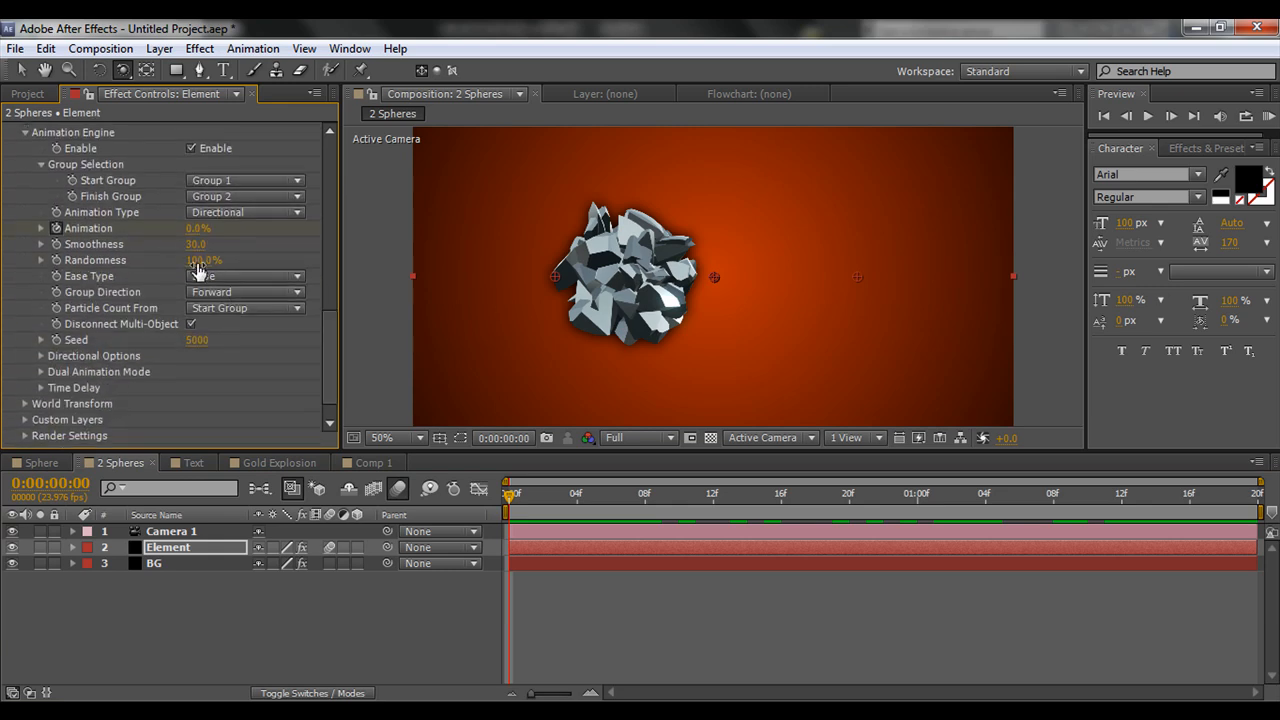
pyautogui.moveTo(510, 500); pyautogui.dragTo(747, 506)
pyautogui.scroll(10, 322, 325)
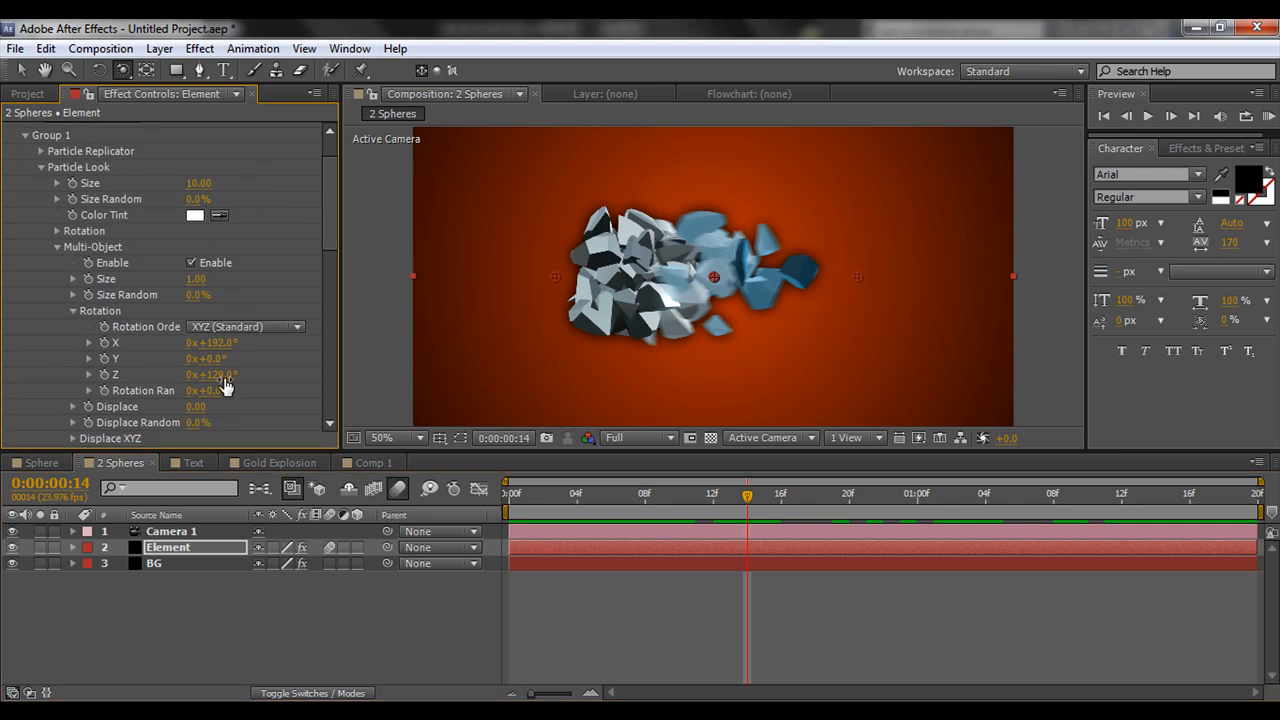
# Reset Group 1's Multi-Object Z and X rotation to 0°.
pyautogui.click(219, 382)
pyautogui.click(217, 375)
pyautogui.write('0')
pyautogui.press('Return')
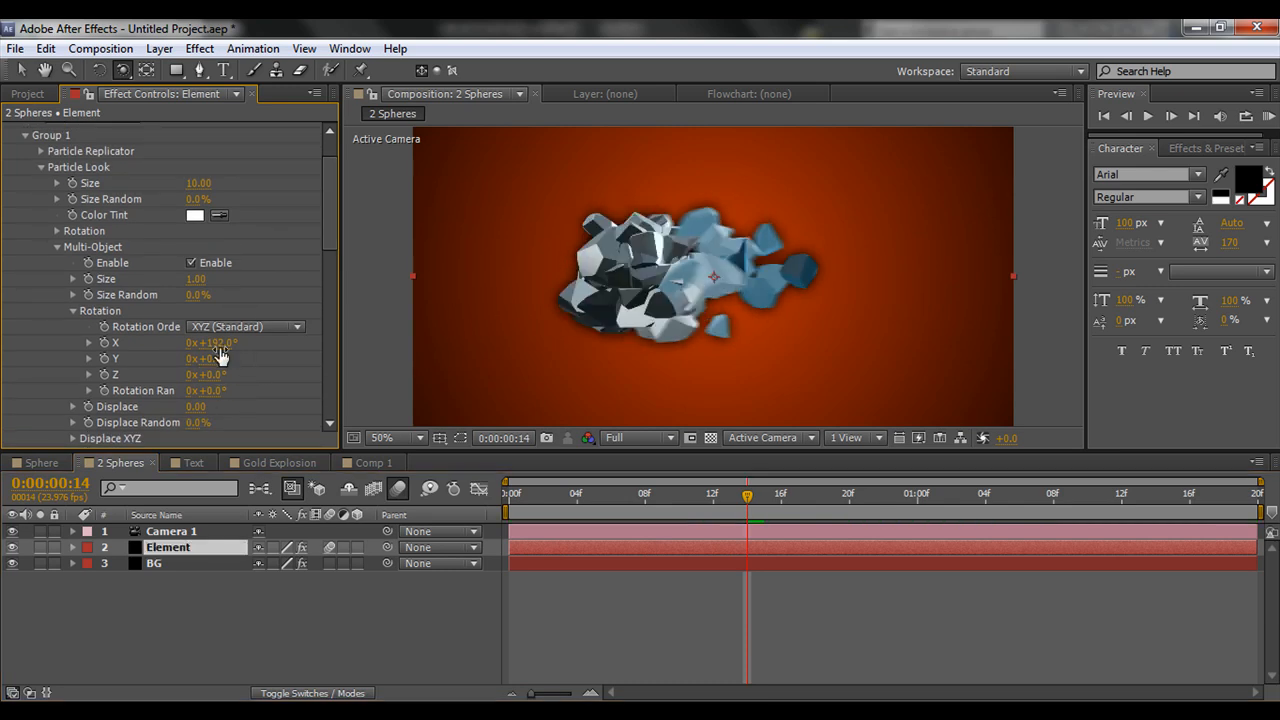
pyautogui.write('0')
pyautogui.press('Return')
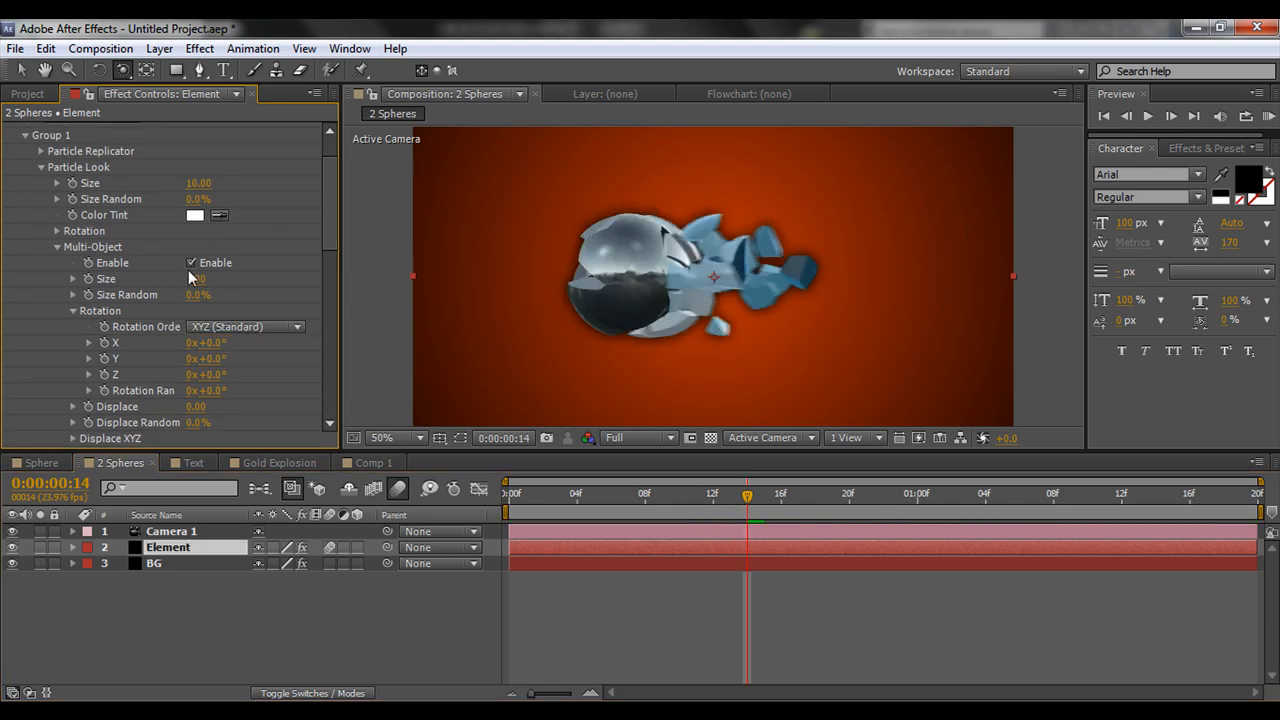
# Try an Animation Engine Randomness of 0%, scrub to compare the transition, and restore Randomness to 100%.
pyautogui.moveTo(325, 214); pyautogui.dragTo(326, 359)
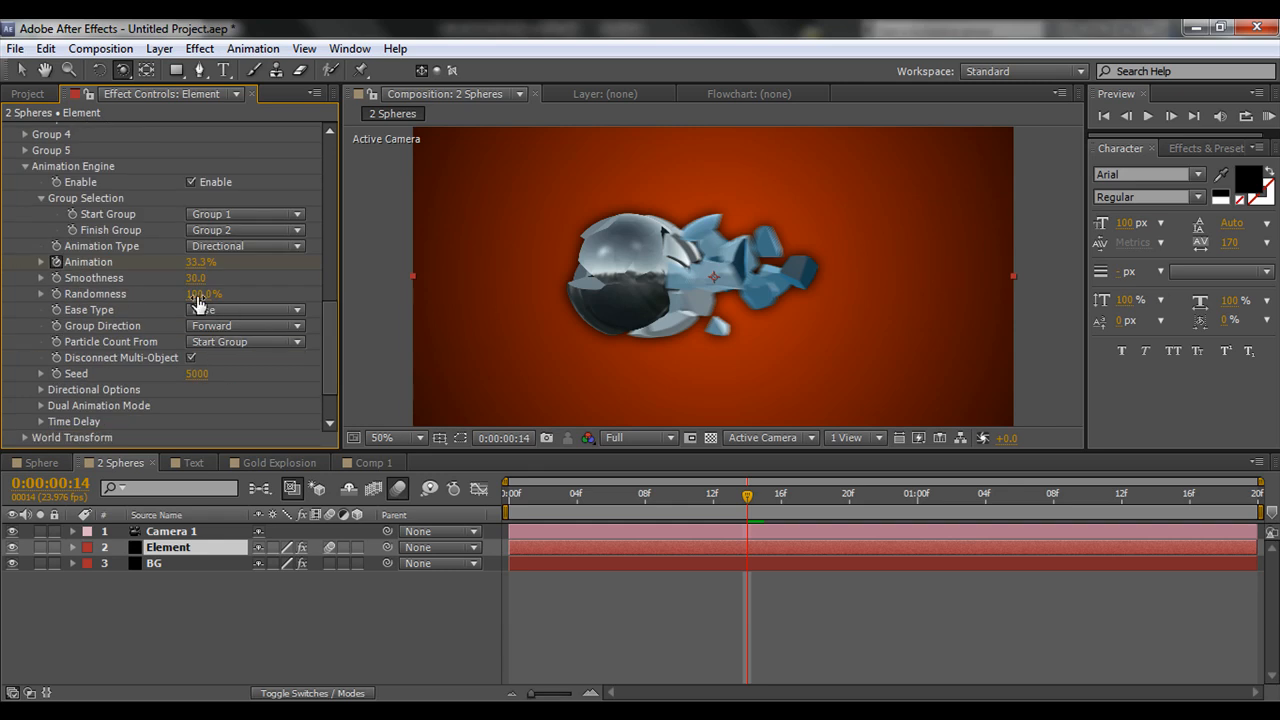
pyautogui.moveTo(198, 302); pyautogui.dragTo(12, 309)
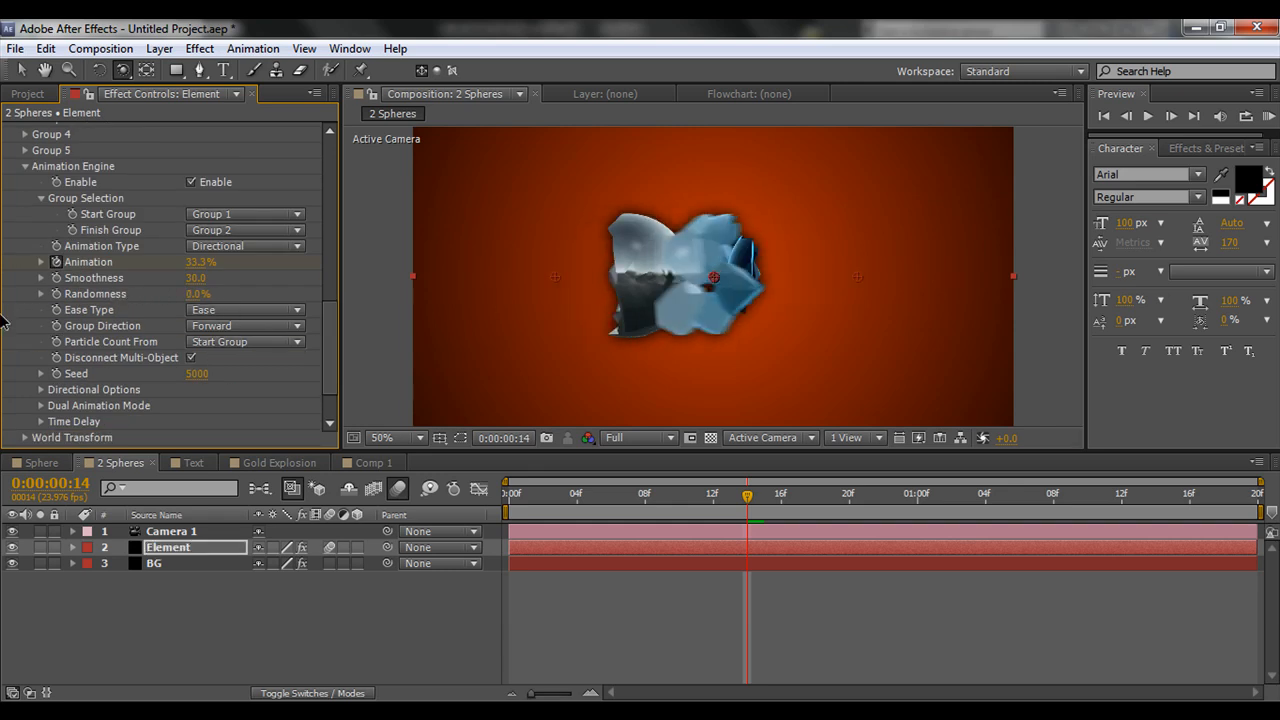
pyautogui.moveTo(745, 497); pyautogui.dragTo(781, 540)
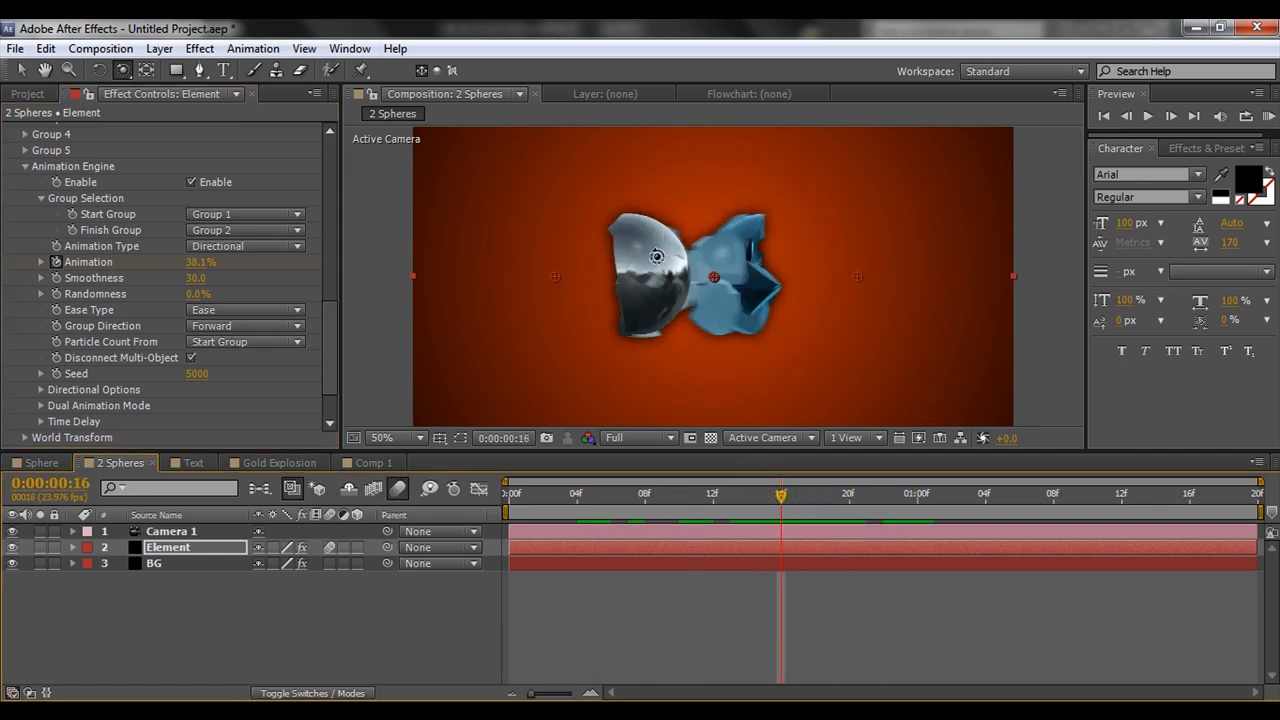
pyautogui.moveTo(773, 499)
pyautogui.mouseDown()
pyautogui.moveTo(898, 508)
pyautogui.moveTo(764, 500)
pyautogui.mouseUp()
pyautogui.moveTo(191, 294); pyautogui.dragTo(410, 302)
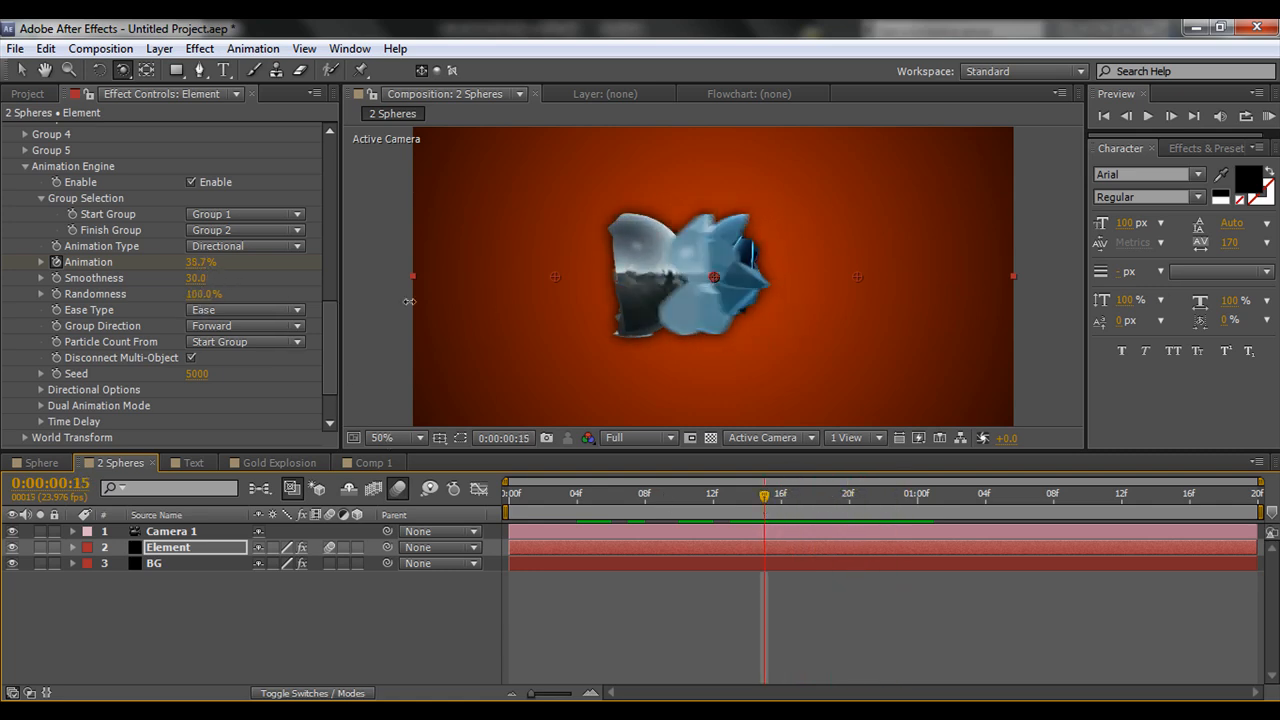
# Return the playhead to 0:00:00:00, and open the Text composition and scrub its fractured text animation.
pyautogui.moveTo(757, 500); pyautogui.dragTo(506, 500)
pyautogui.hotkey('alt', 'shift', '.')
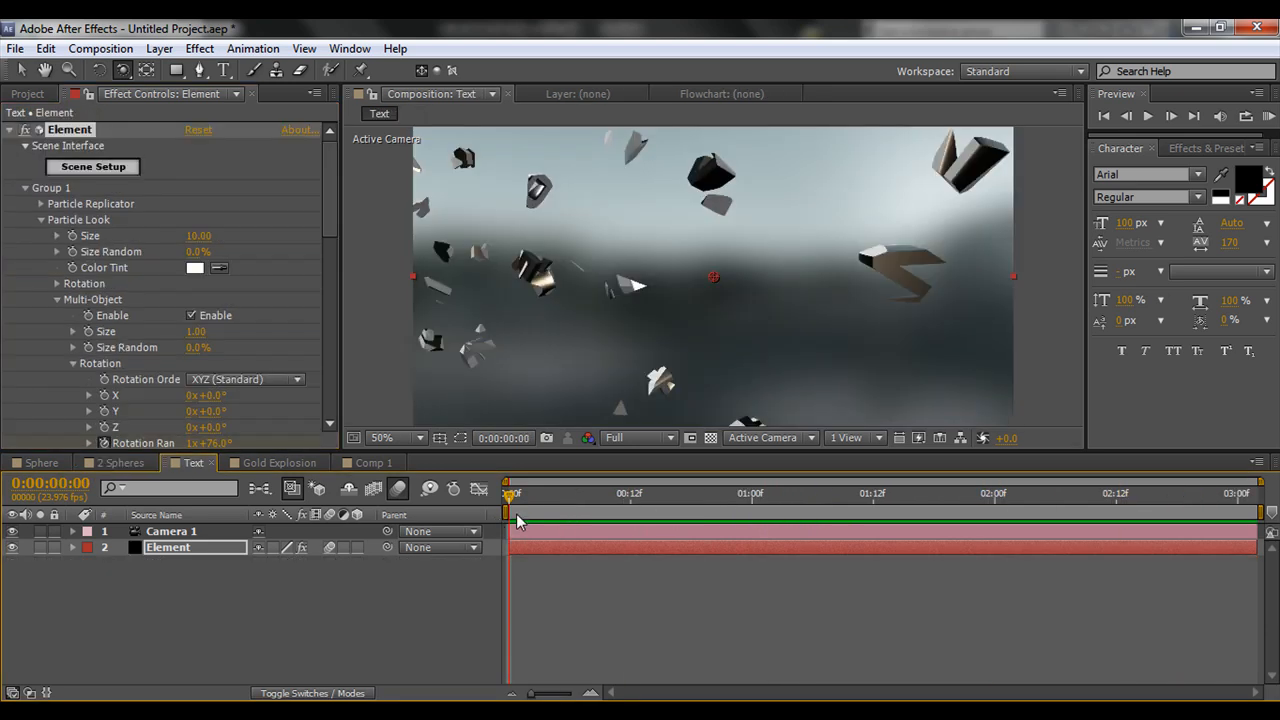
pyautogui.moveTo(514, 512); pyautogui.dragTo(549, 493)
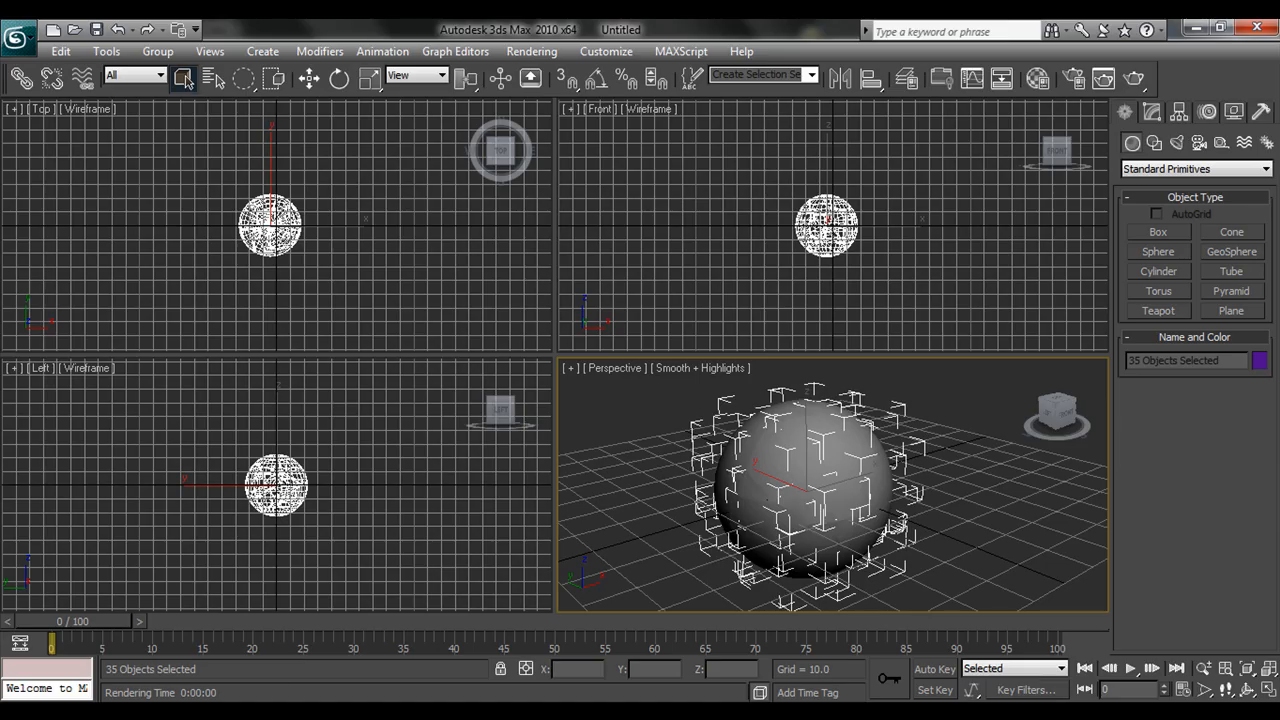
# Switch to 3ds Max, delete the selected sphere pieces, and show the Splines shape types for creation.
pyautogui.press('Delete')
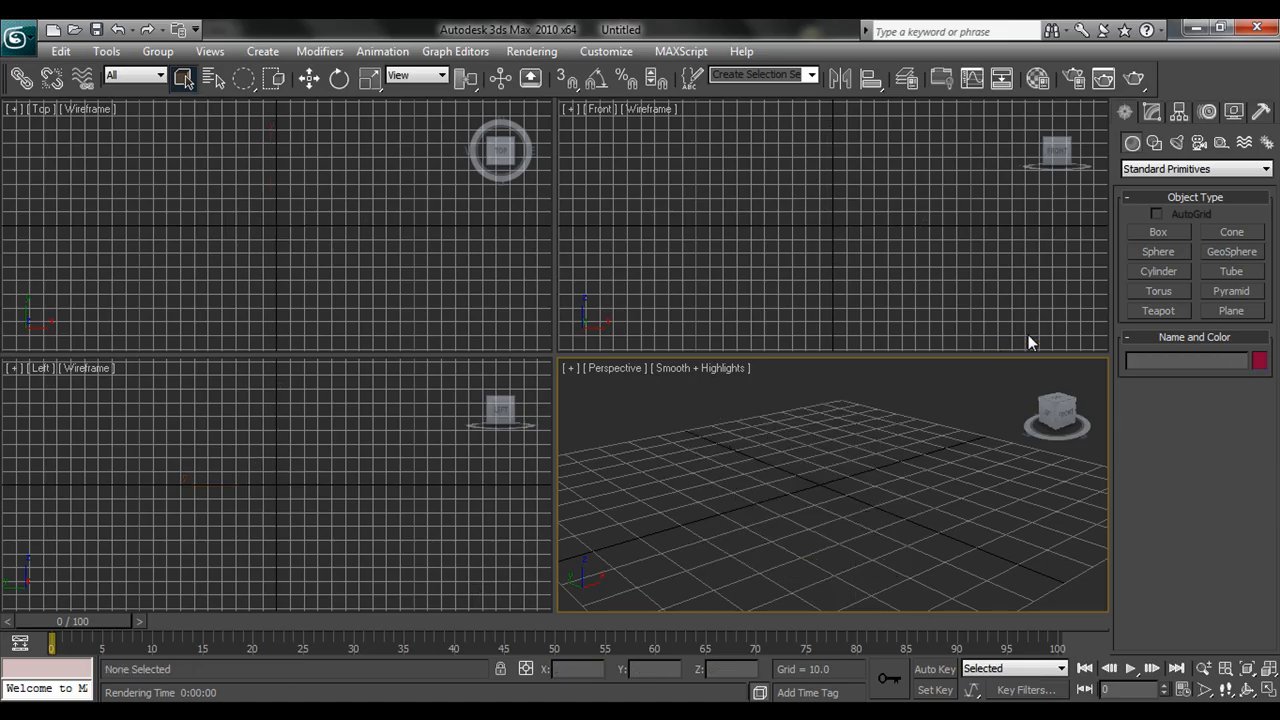
pyautogui.click(1195, 168)
pyautogui.click(1154, 143)
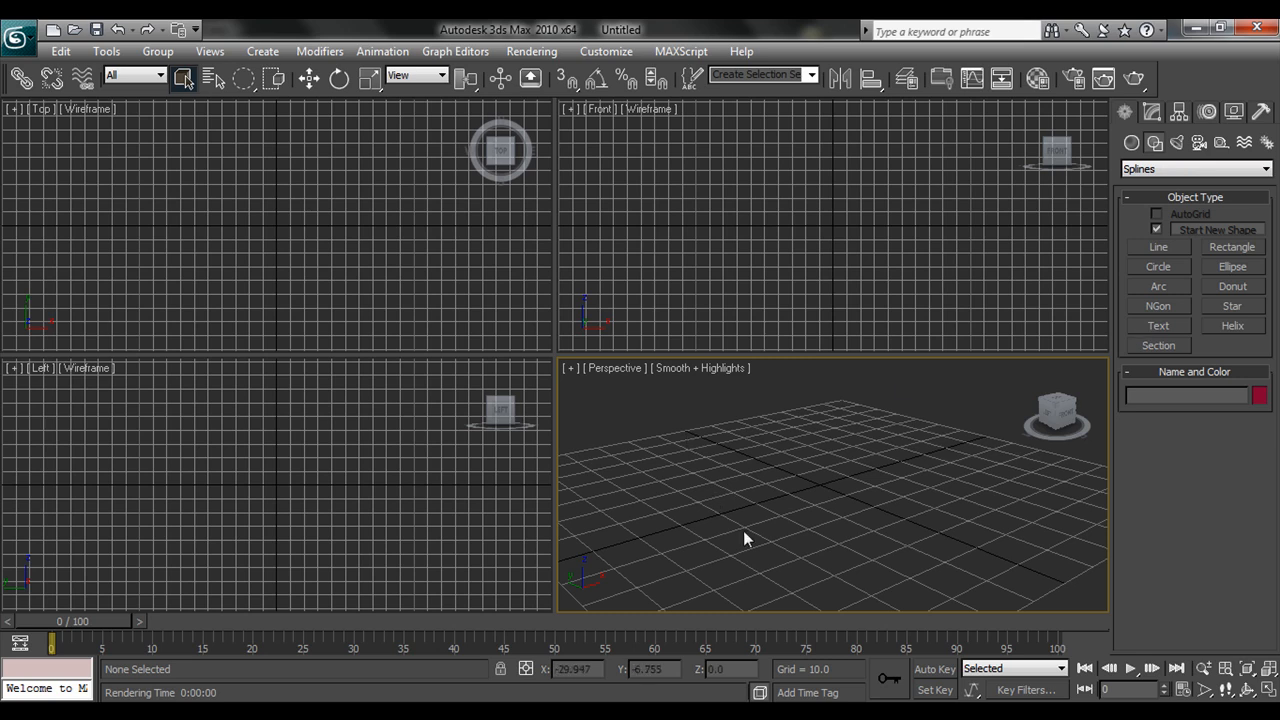
# Create a text spline near the centre of the grid in the Perspective view and set its size to 42.
pyautogui.scroll(-5, 793, 507)
pyautogui.keyDown('alt'); pyautogui.moveTo(826, 506); pyautogui.dragTo(811, 529, button='middle'); pyautogui.keyUp('alt')
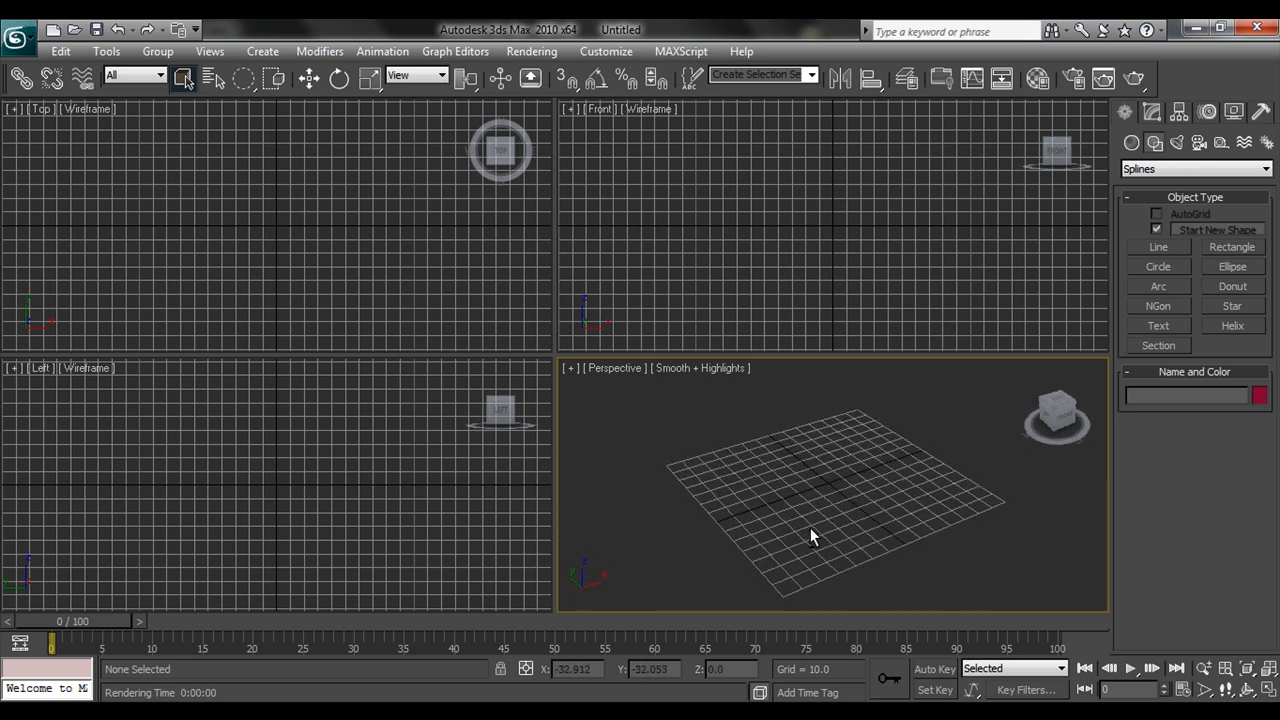
pyautogui.click(1167, 328)
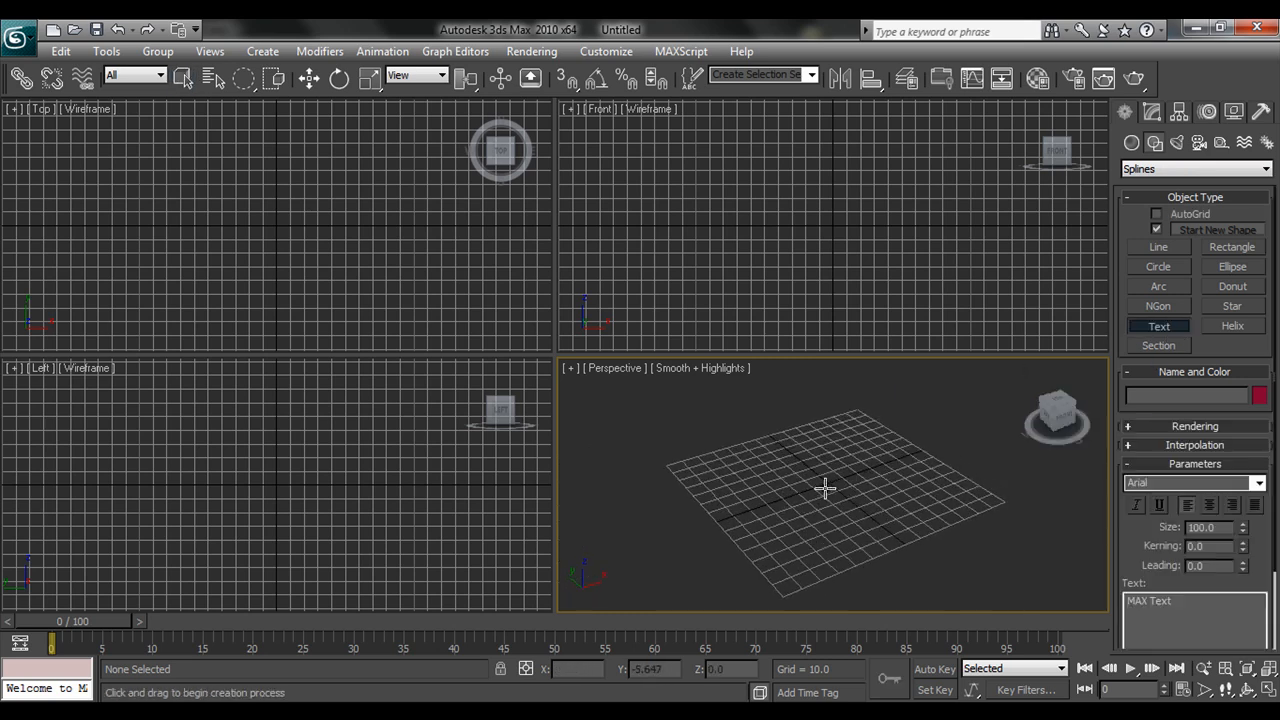
pyautogui.click(824, 492)
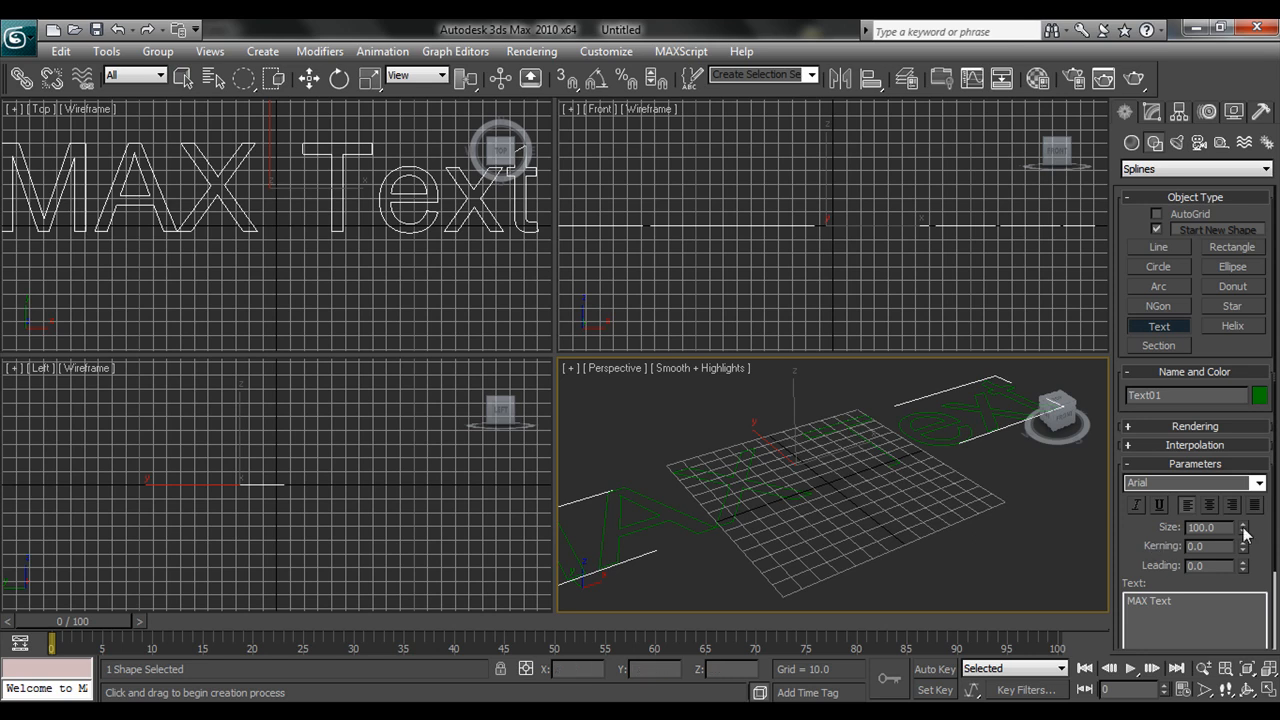
pyautogui.moveTo(1244, 534); pyautogui.dragTo(1121, 617)
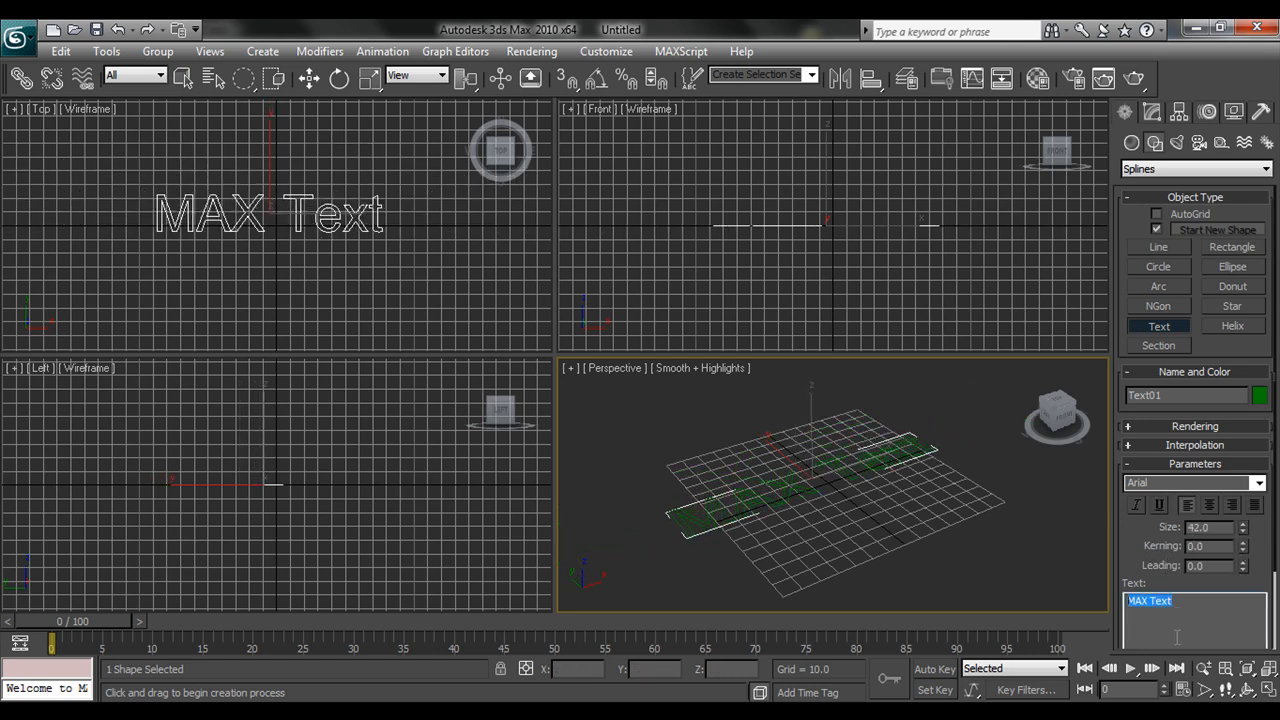
# Replace the text spline's default wording with a short name and apply a Bevel modifier with a Level 1 height of 7.
pyautogui.write('MIRAn')
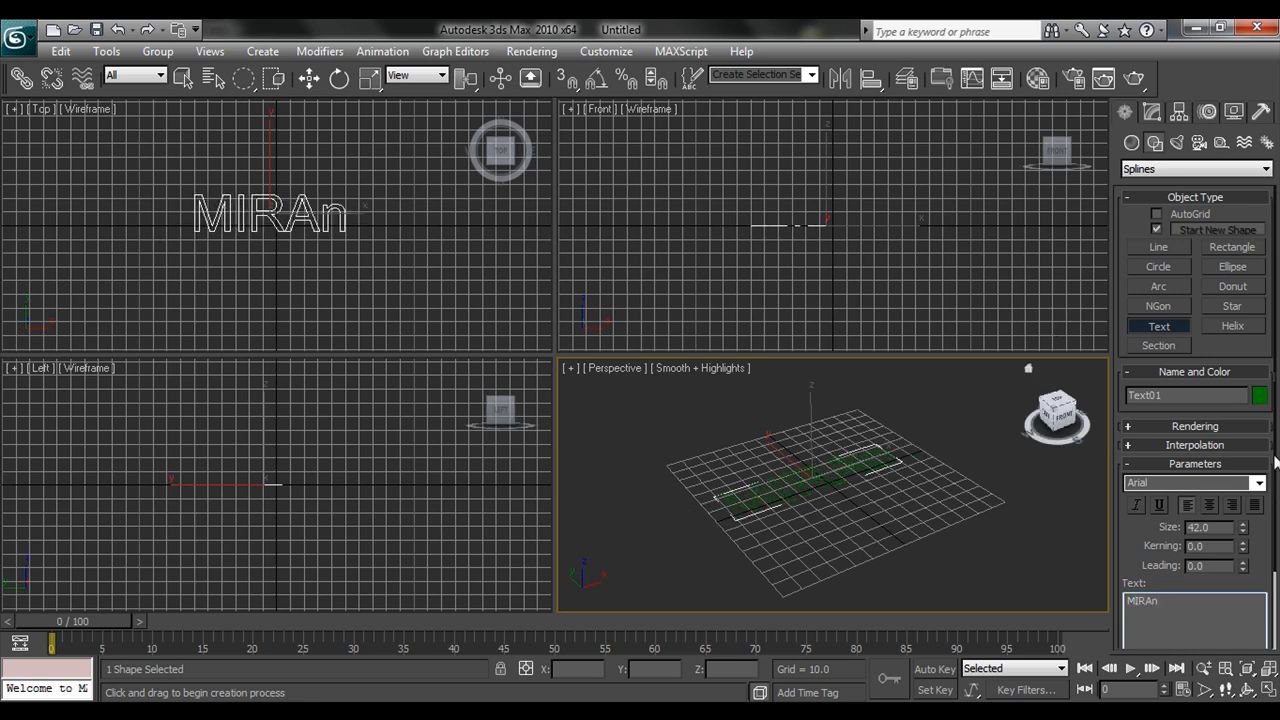
pyautogui.click(1149, 117)
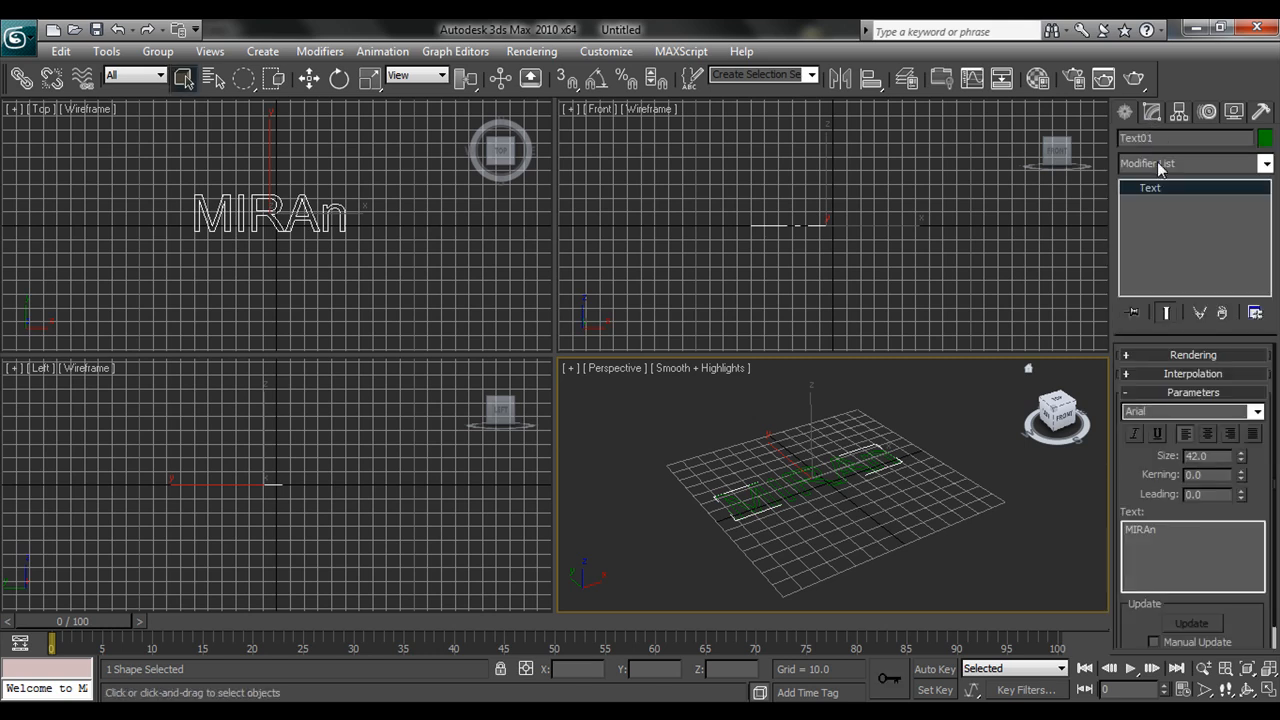
pyautogui.click(1157, 161)
pyautogui.scroll(-1, 1271, 291)
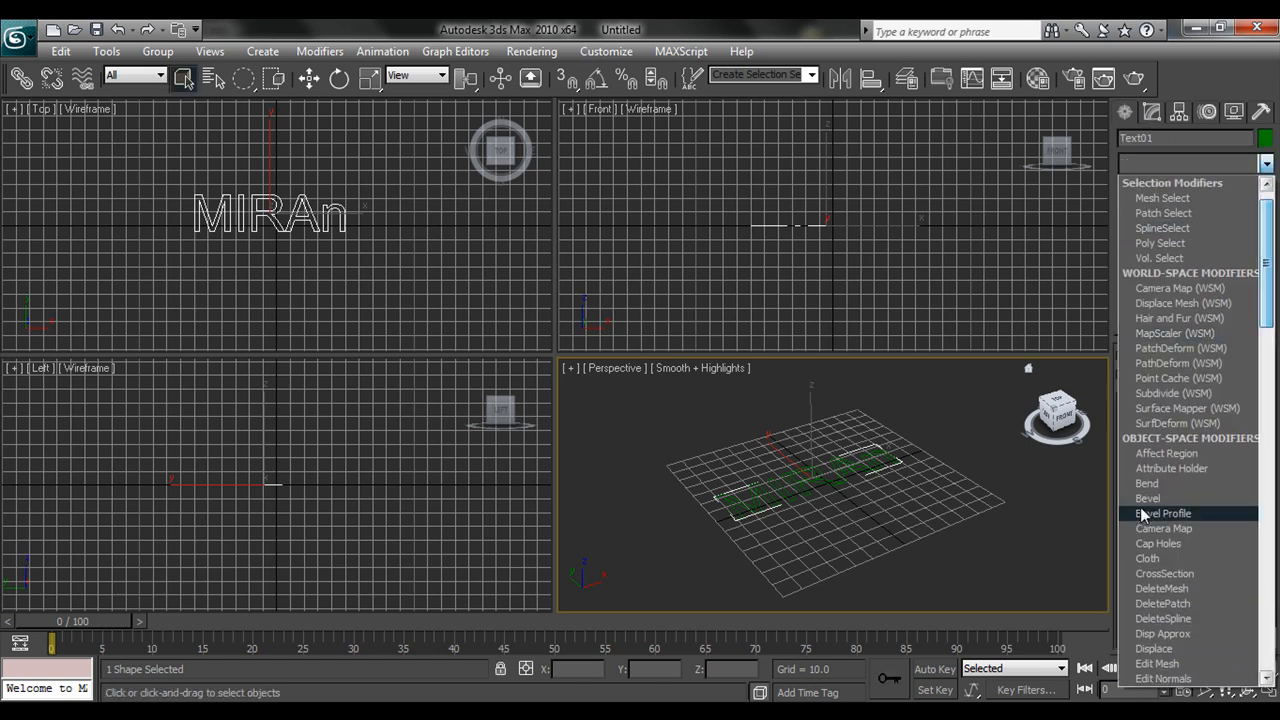
pyautogui.click(1144, 498)
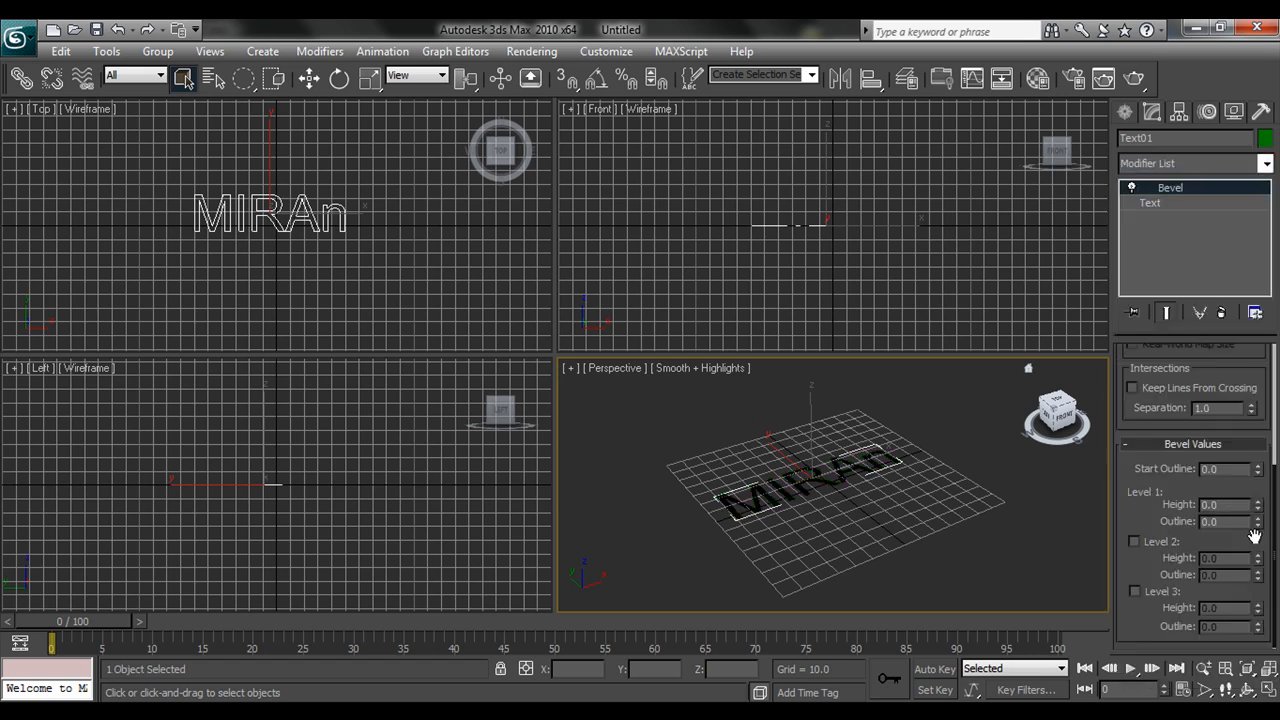
pyautogui.moveTo(1254, 537); pyautogui.dragTo(1258, 500)
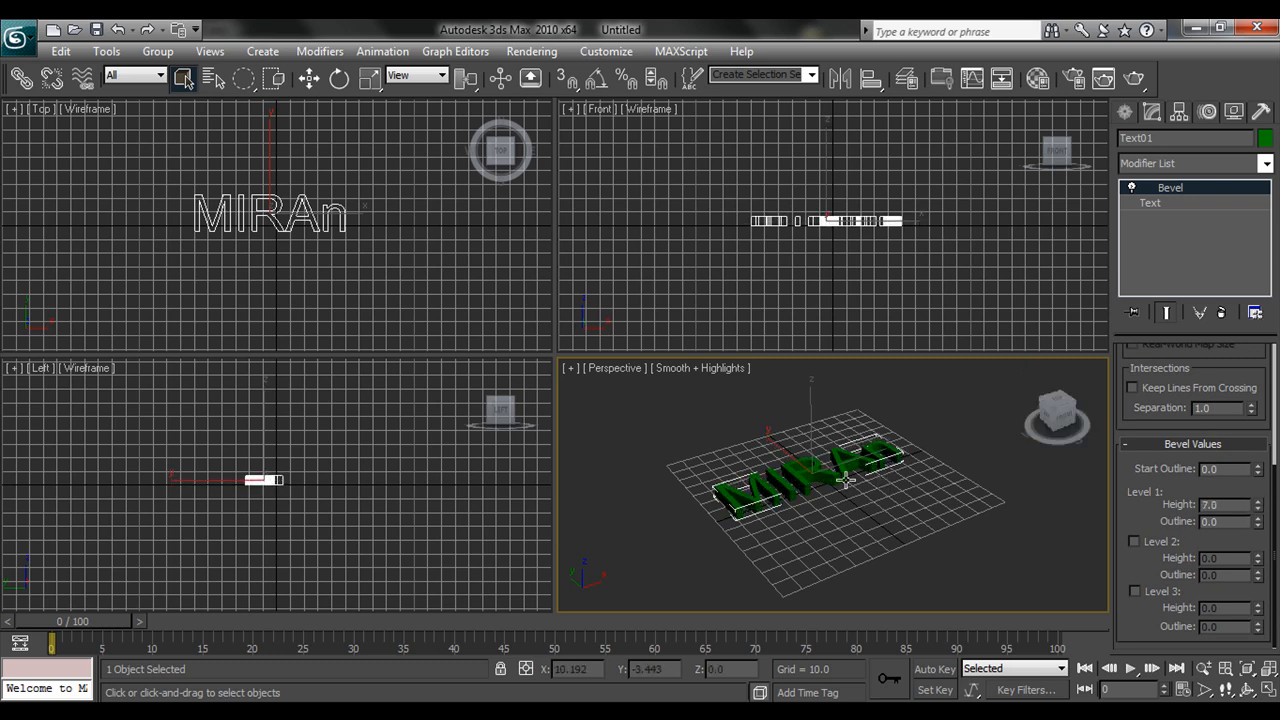
# Enable bevel Level 2 on the text with a height of 3 and an outline of -0.4, and deselect the text.
pyautogui.scroll(10, 845, 481)
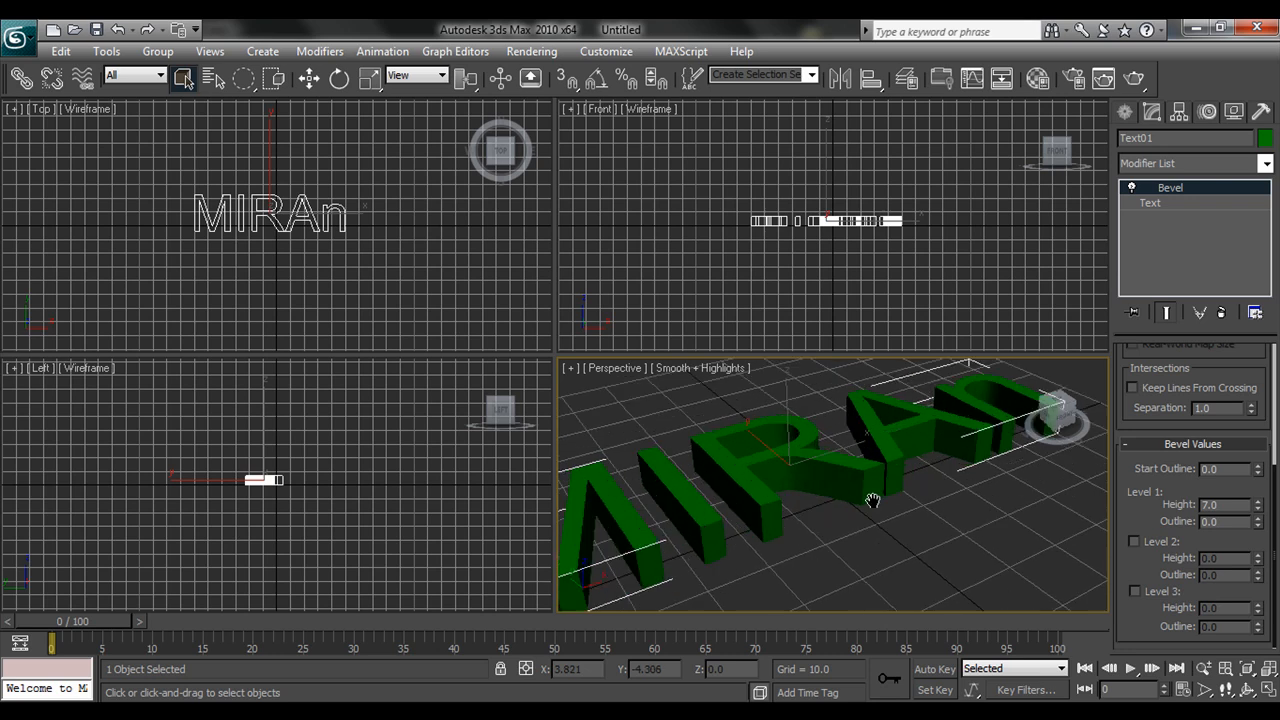
pyautogui.moveTo(872, 500); pyautogui.dragTo(888, 505, button='middle')
pyautogui.click(1144, 543)
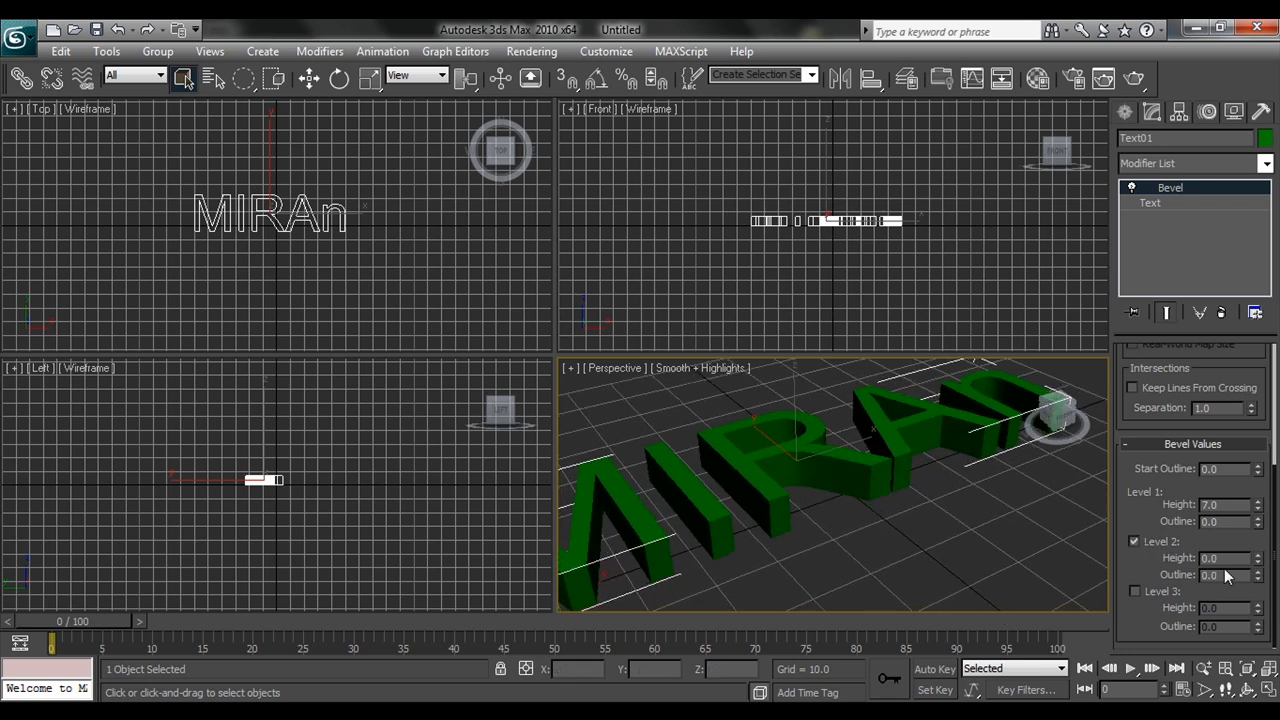
pyautogui.moveTo(1257, 567)
pyautogui.mouseDown()
pyautogui.moveTo(1261, 588)
pyautogui.moveTo(1259, 571)
pyautogui.mouseUp()
pyautogui.click(877, 542)
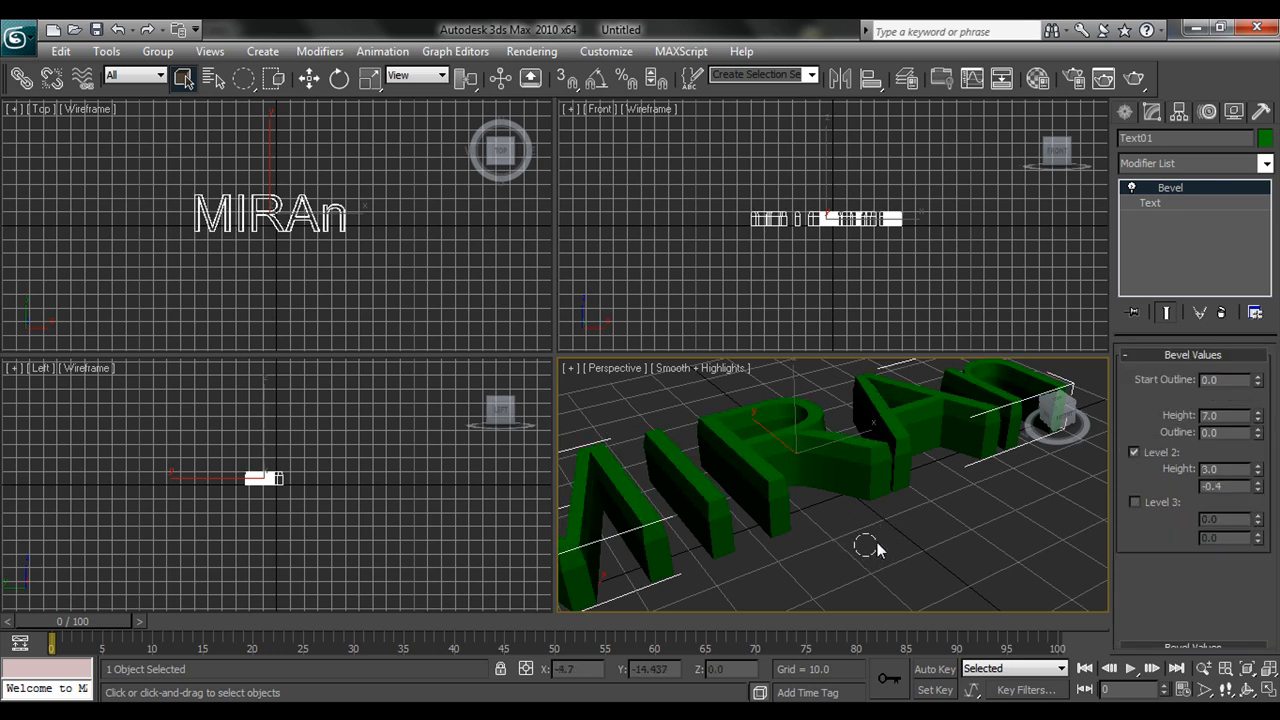
pyautogui.click(878, 420)
pyautogui.scroll(-2, 932, 541)
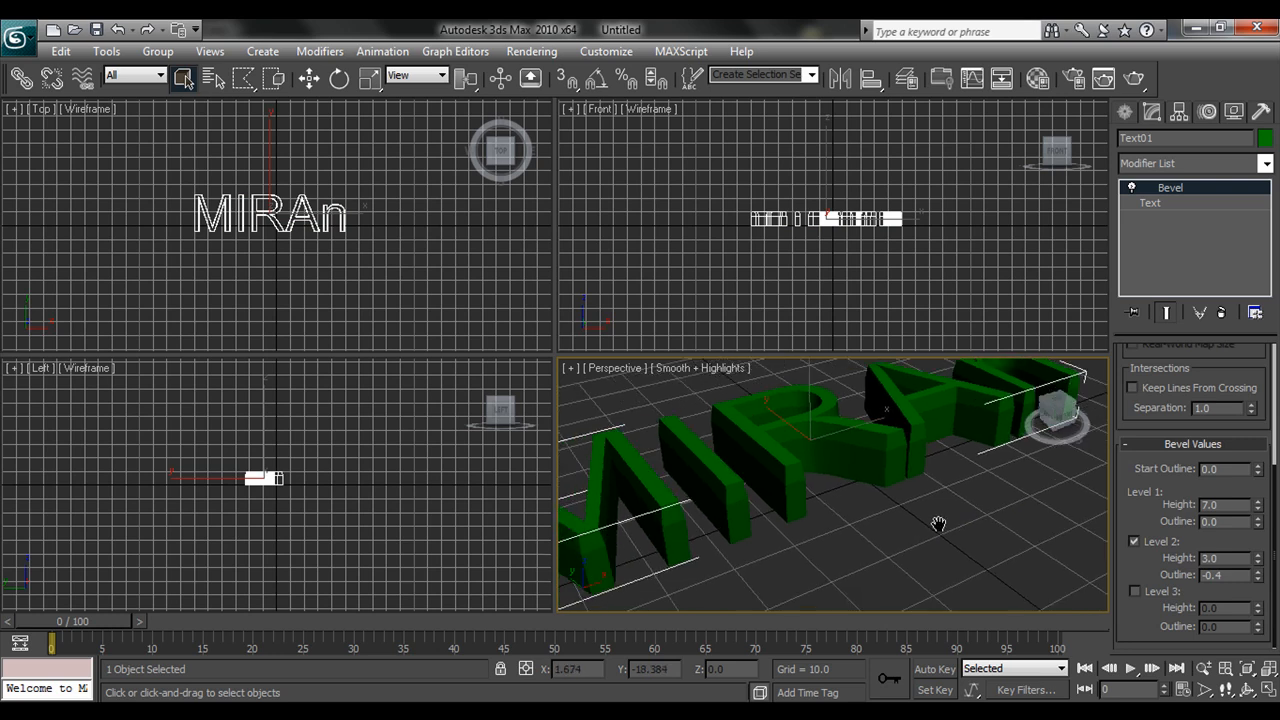
pyautogui.scroll(-3, 886, 554)
pyautogui.click(886, 553)
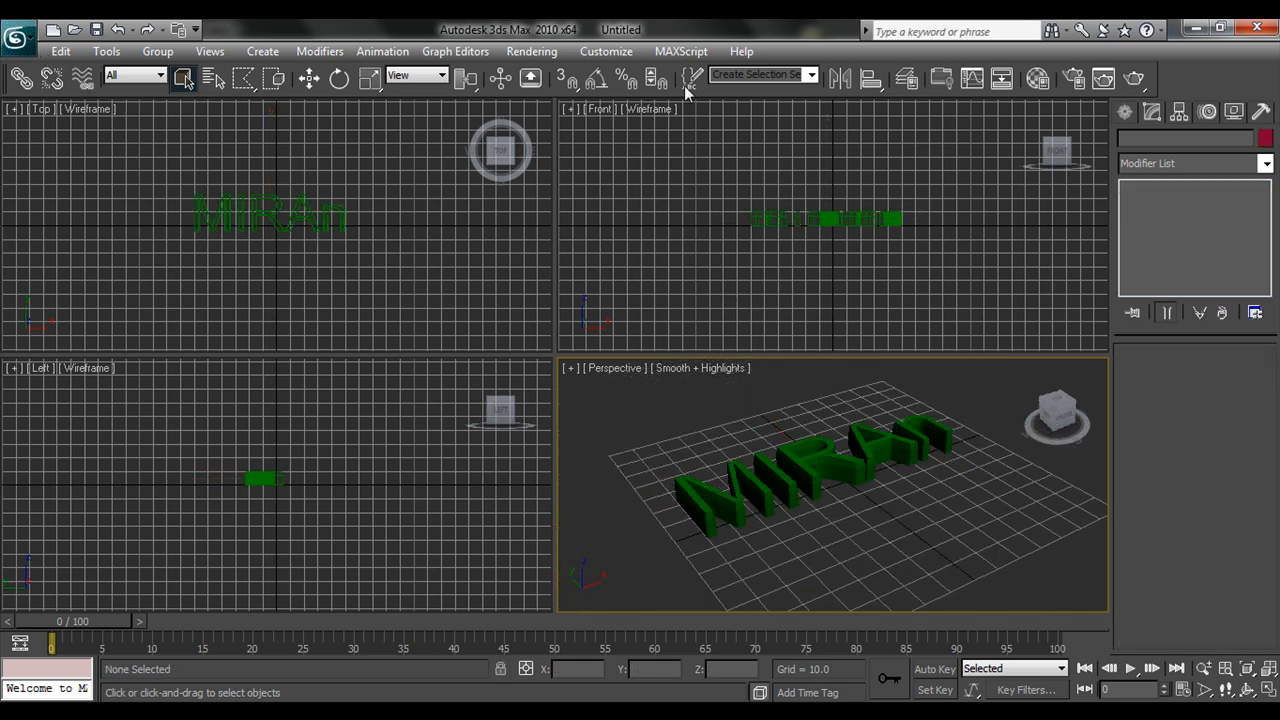
# Run the Fracture_Voronoi script from the Scripts folder.
pyautogui.click(681, 51)
pyautogui.click(706, 120)
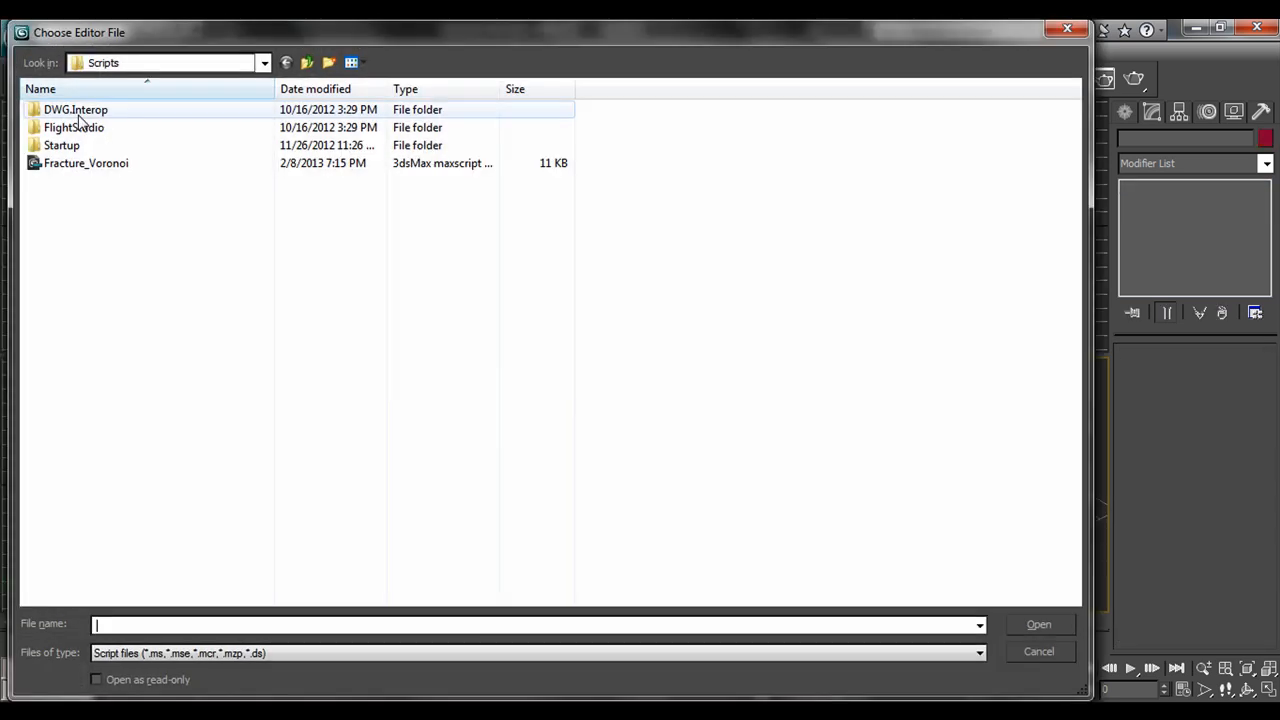
pyautogui.click(88, 163)
pyautogui.click(1030, 624)
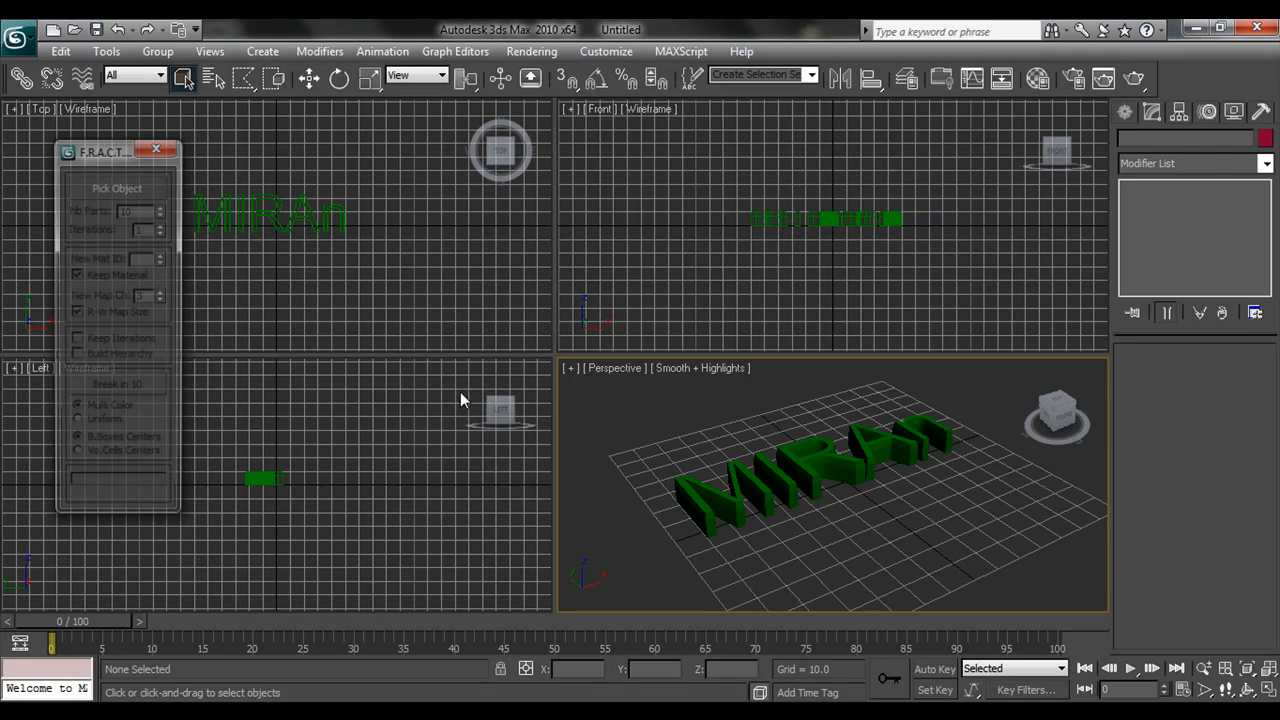
# Pick the bevelled text as the object to fracture, set the number of parts to 20, and break it.
pyautogui.click(842, 480)
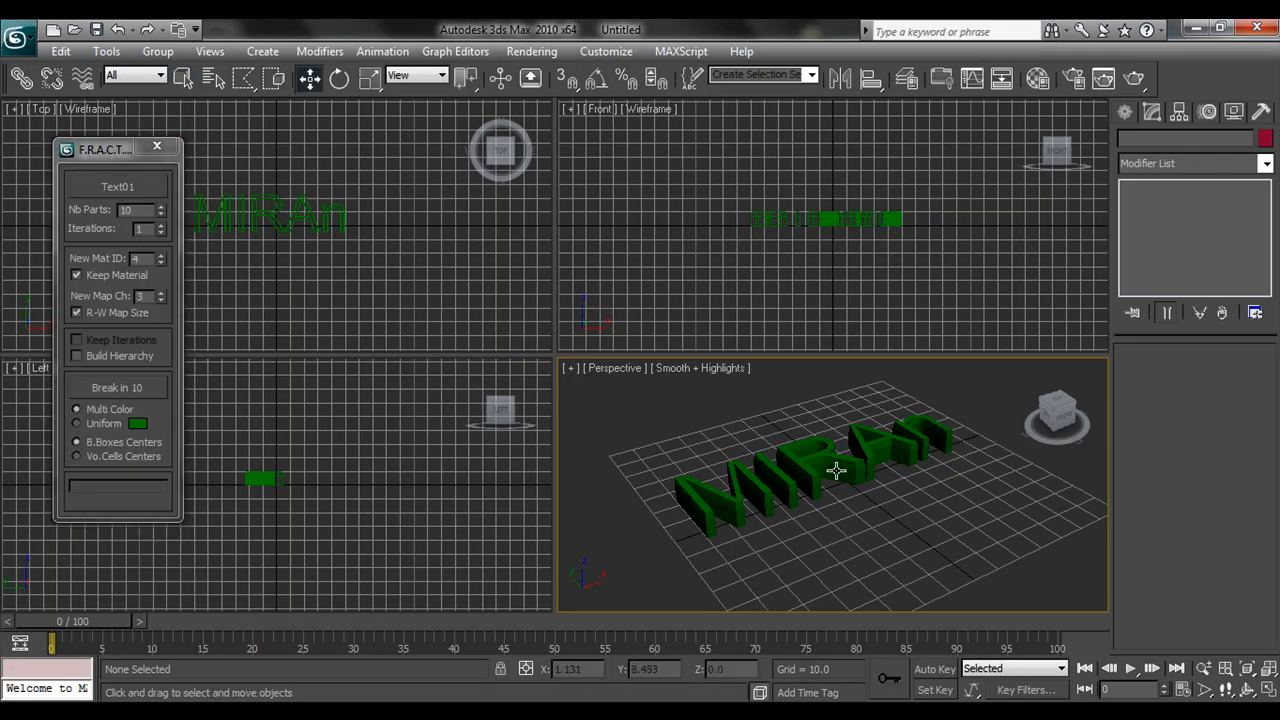
pyautogui.moveTo(159, 209); pyautogui.dragTo(157, 195)
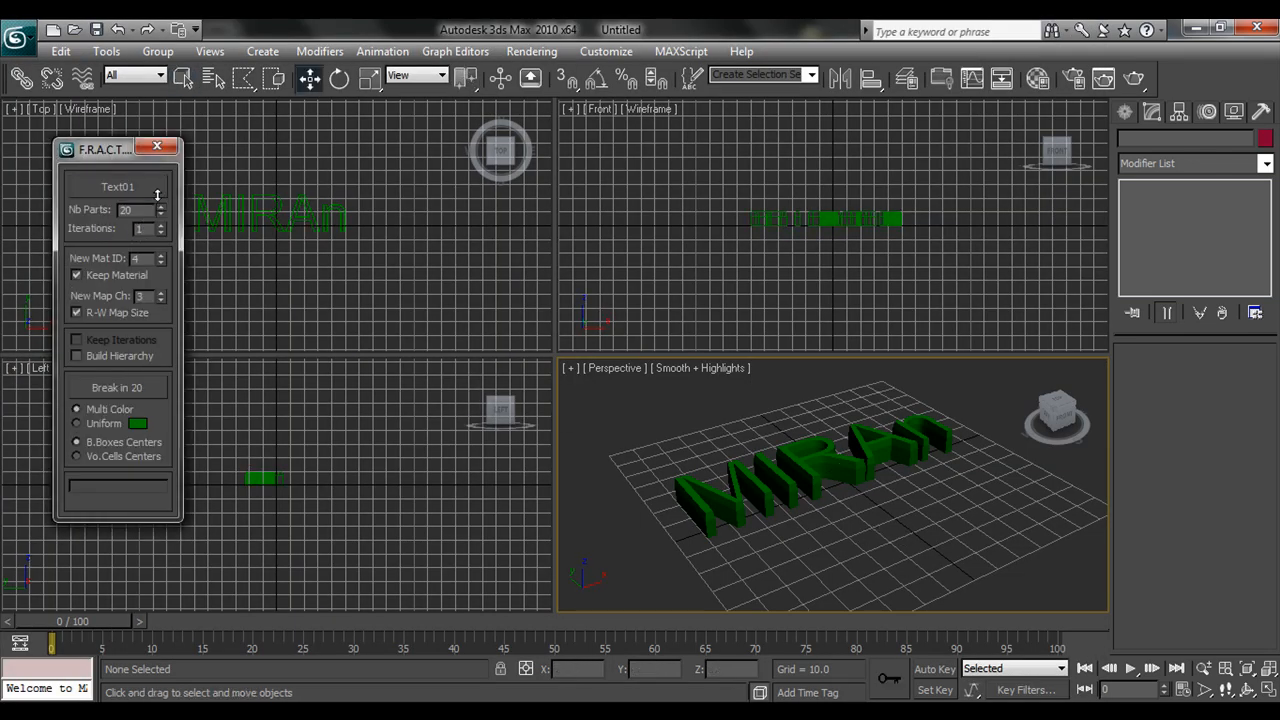
pyautogui.click(123, 397)
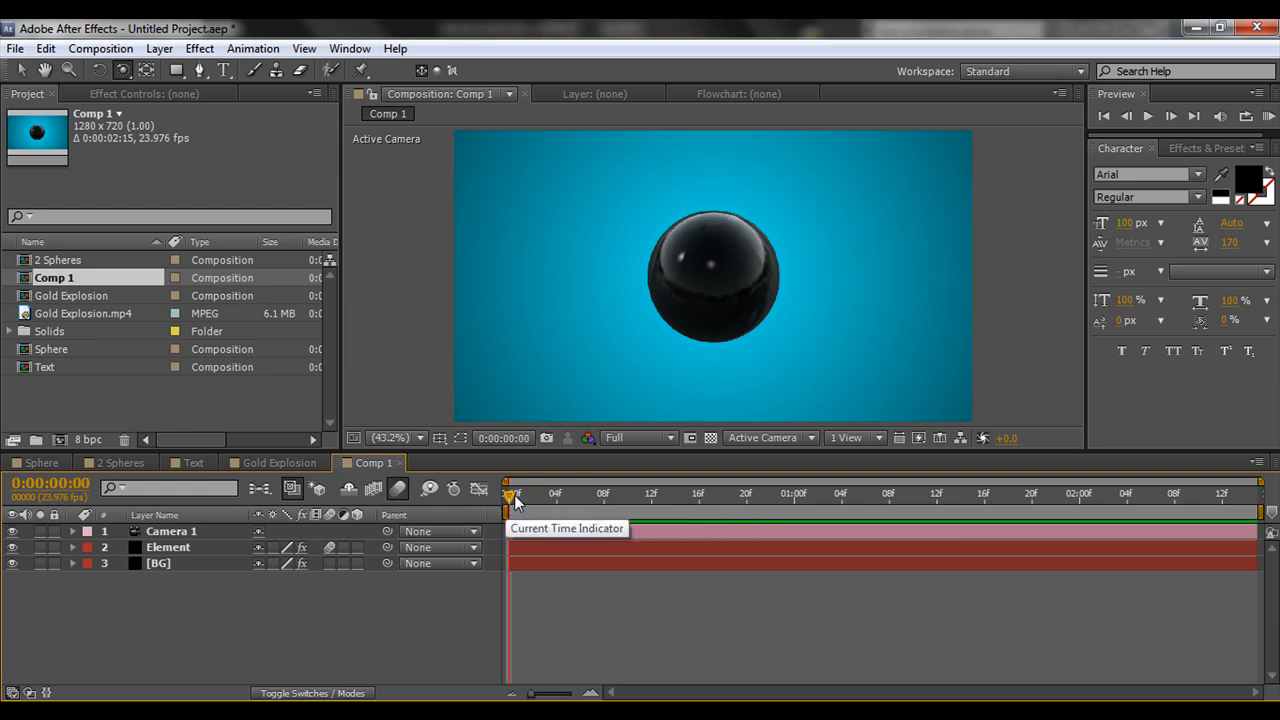
# Switch to After Effects and bring Comp 1's playhead to 0:00:00:00.
pyautogui.moveTo(514, 500); pyautogui.dragTo(375, 486)
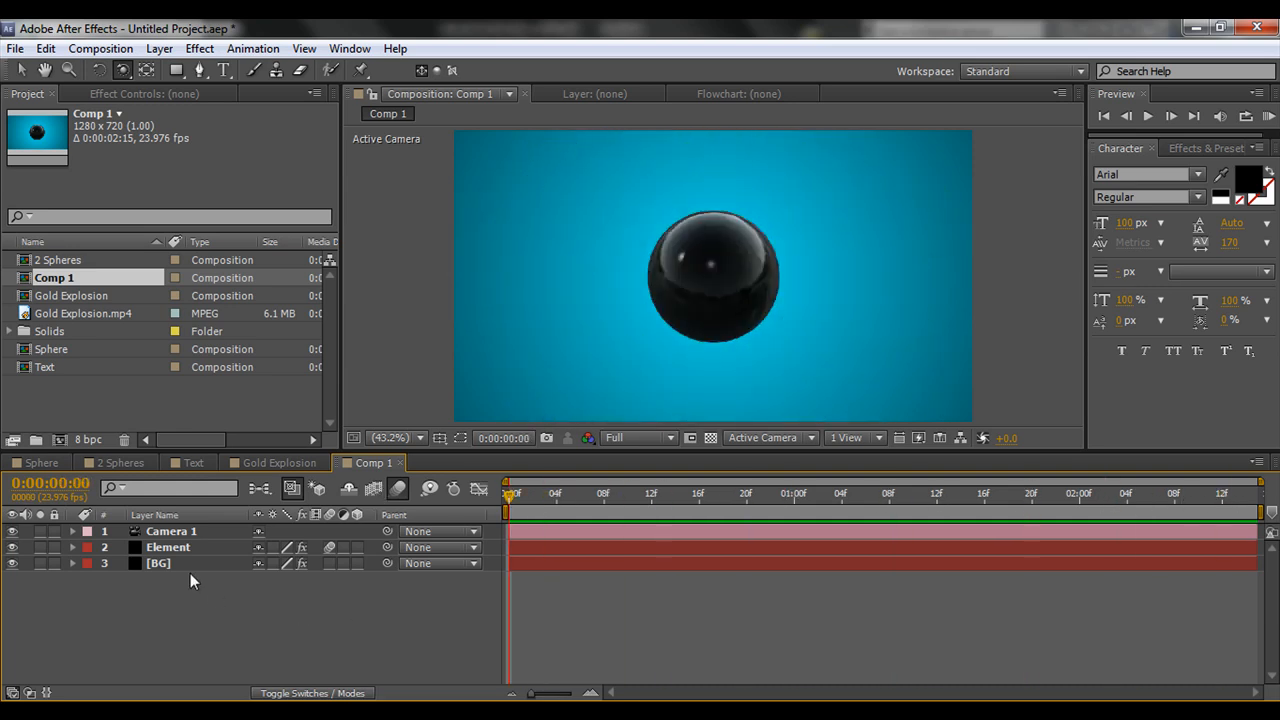